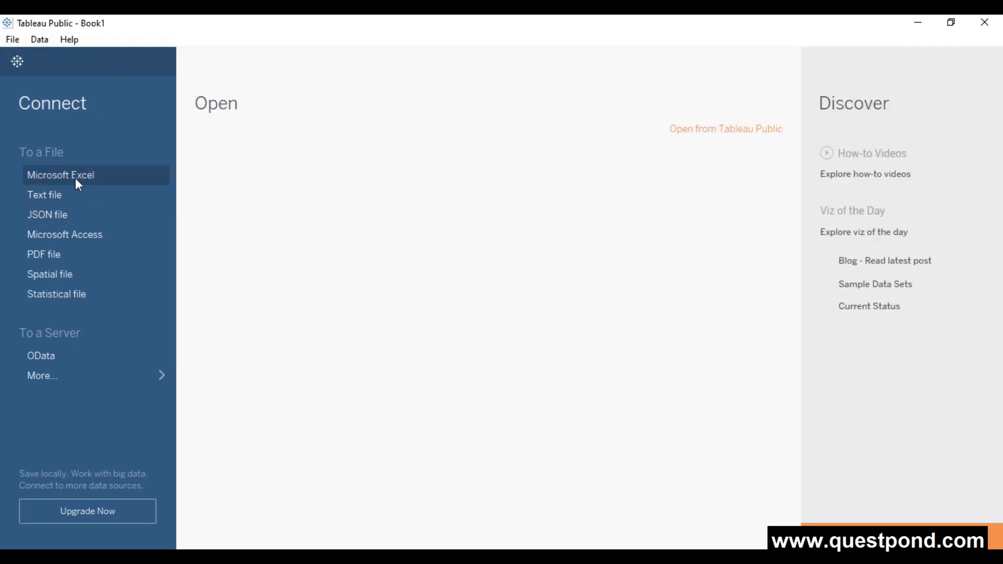
# - Connect to the Excel workbook 1. Sample-CoffeeChain_Simple as a data source
pyautogui.click(76, 179)
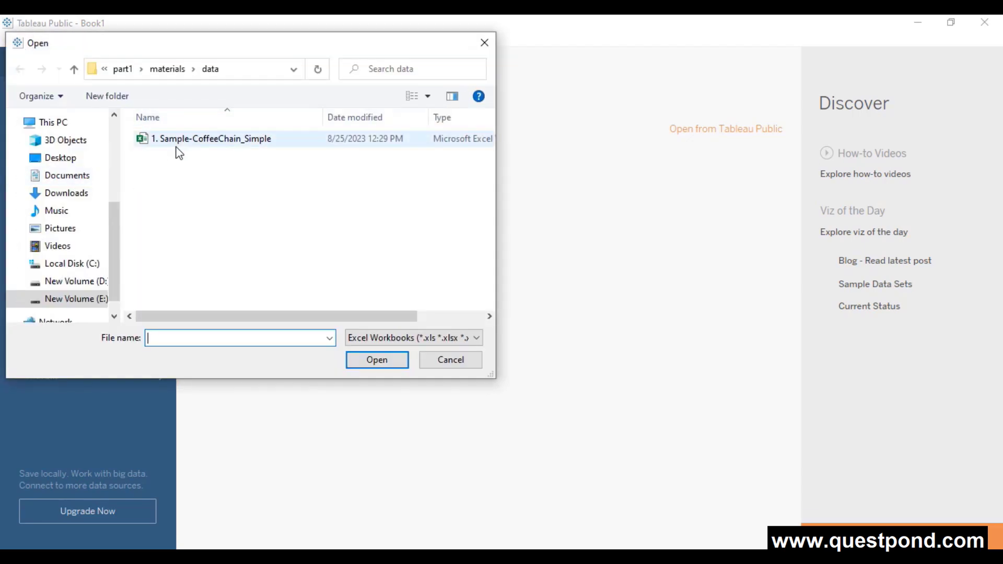
pyautogui.doubleClick(243, 145)
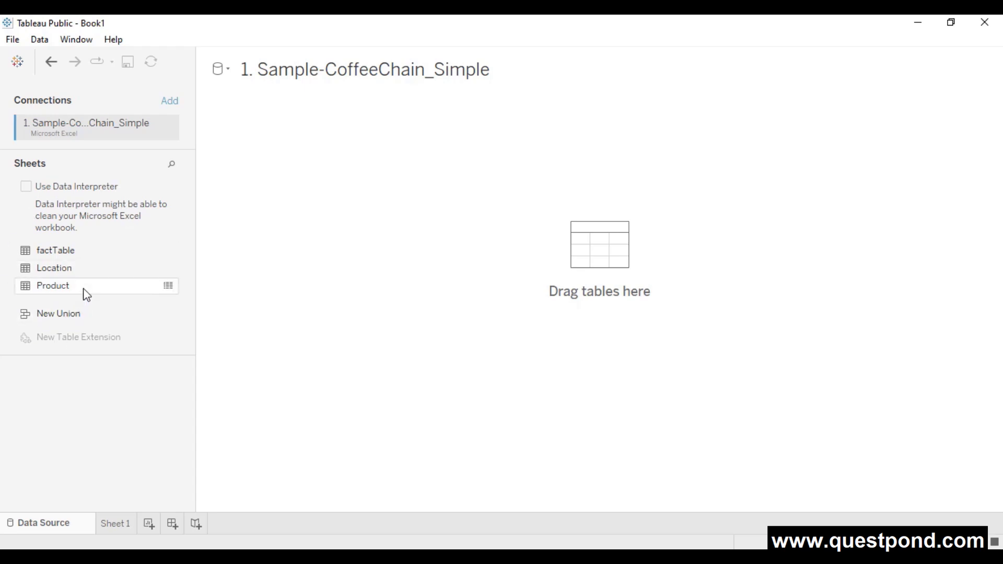
# - Add factTable, relate Location by Area Code and Product by Product Id, then go to Sheet 1
pyautogui.moveTo(63, 250); pyautogui.dragTo(302, 201)
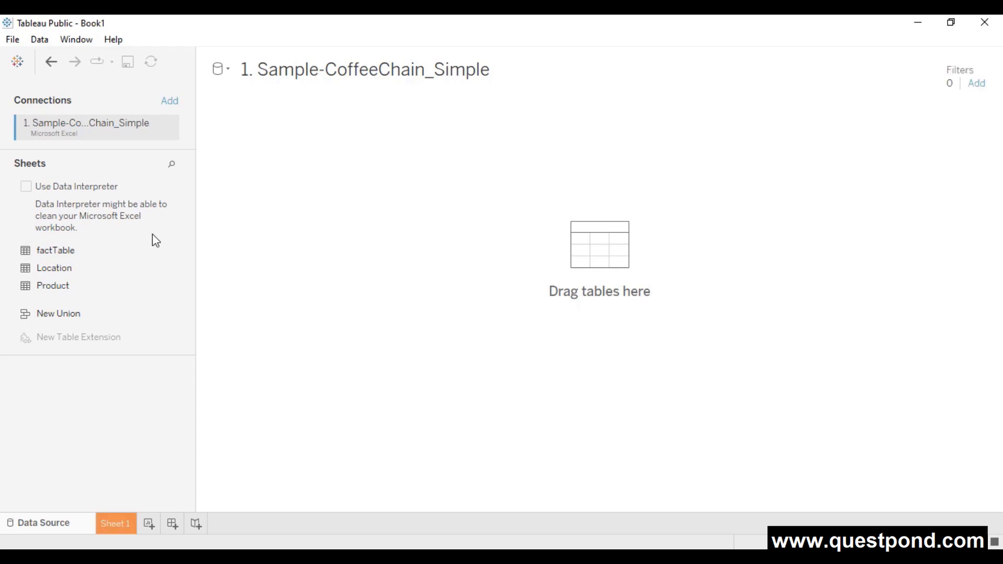
pyautogui.moveTo(42, 271); pyautogui.dragTo(411, 189)
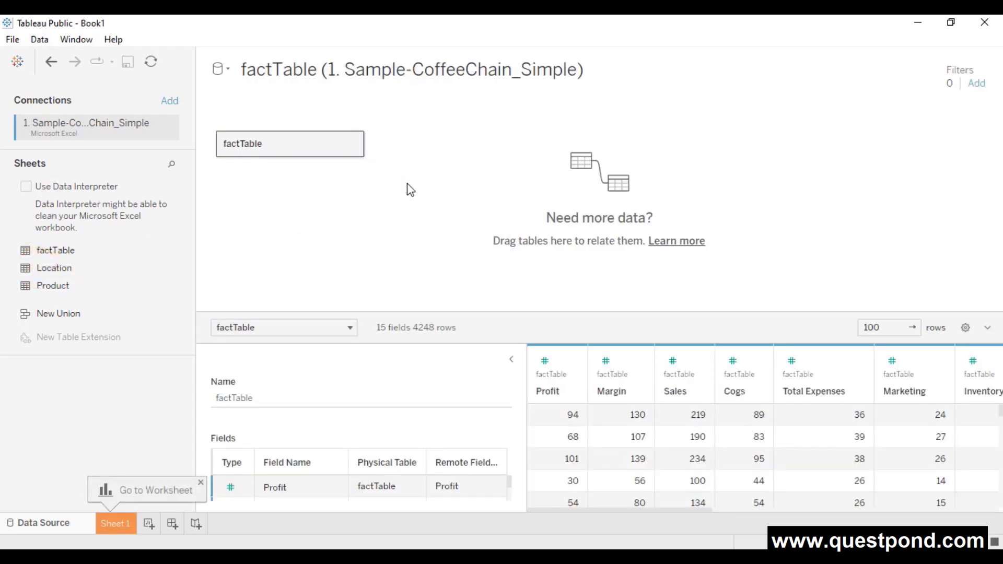
pyautogui.click(54, 289)
pyautogui.moveTo(54, 288); pyautogui.dragTo(343, 226)
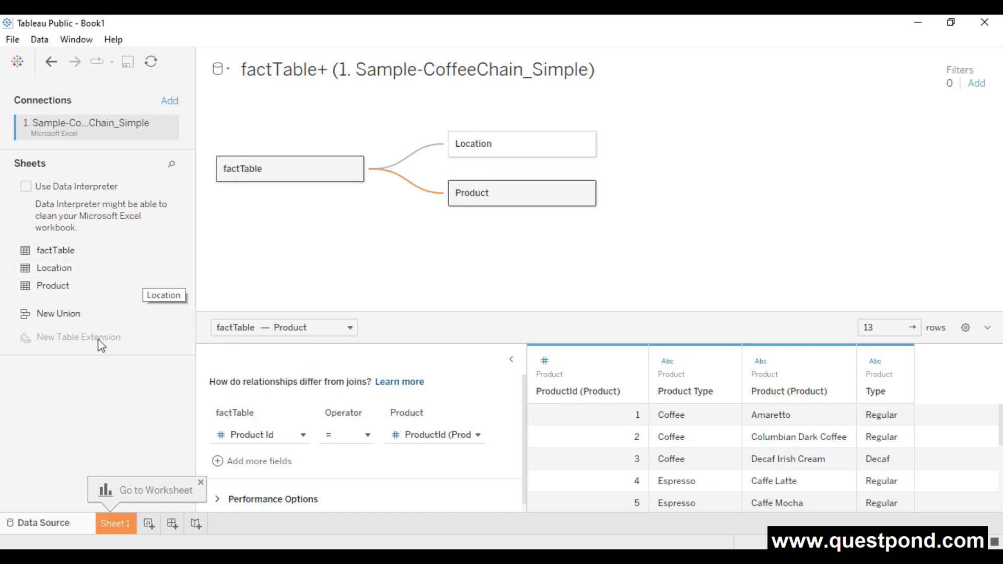
pyautogui.click(115, 522)
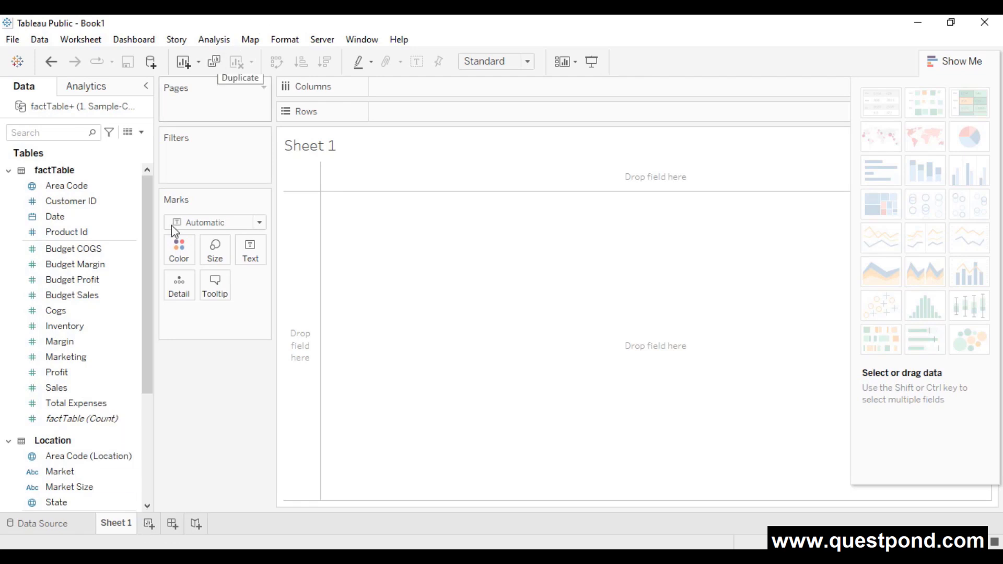
# - Put SUM(Sales) on Rows and State on Columns to chart sales across 20 states
pyautogui.moveTo(59, 389); pyautogui.dragTo(400, 116)
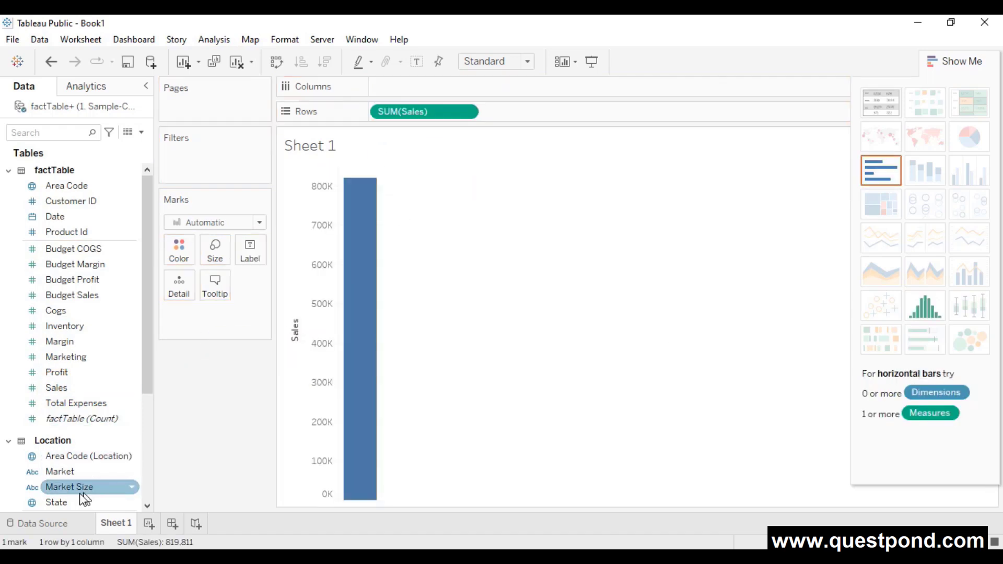
pyautogui.moveTo(74, 501); pyautogui.dragTo(409, 85)
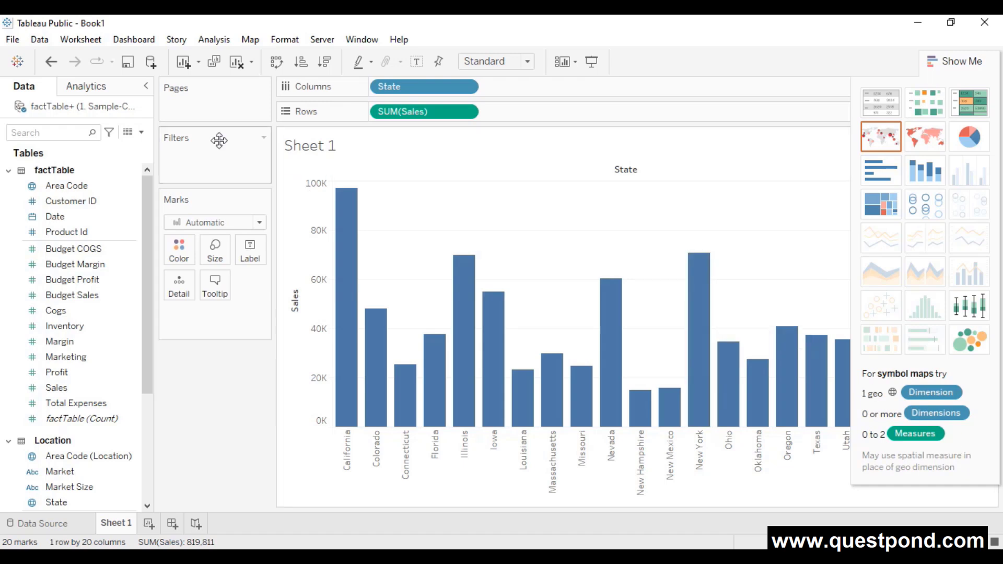
pyautogui.click(150, 63)
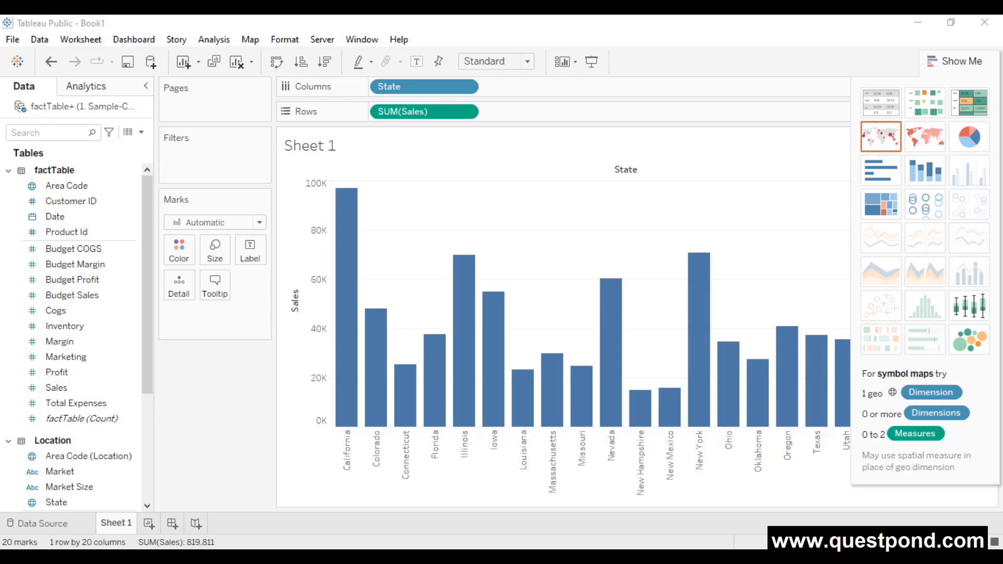
# - Switch from Tableau Public to the Chrome window showing tableau.com
pyautogui.hotkey('alt', 'Tab')
# - Browse the Tableau GPT product page from the Products menu, then go back home
pyautogui.click(180, 151)
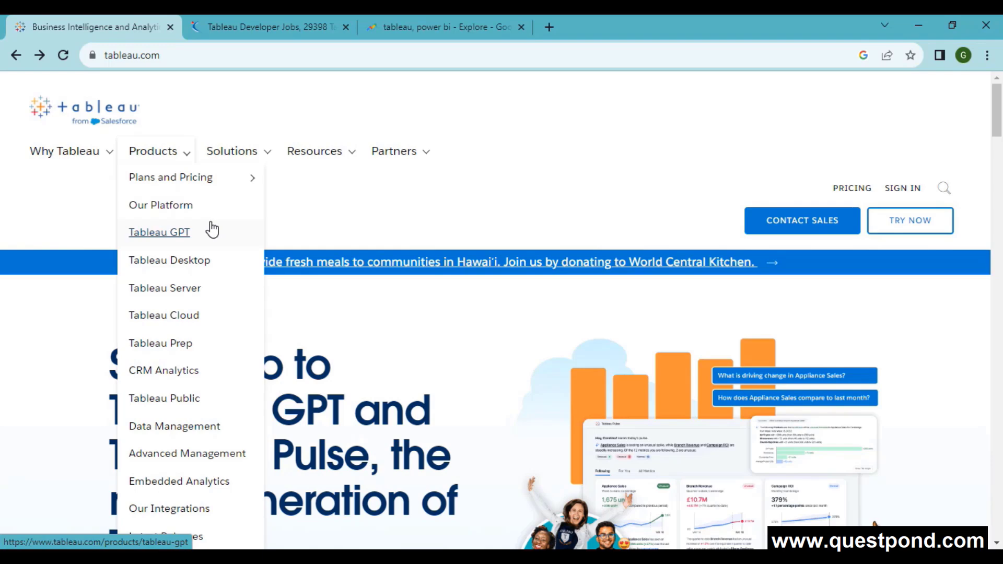
pyautogui.click(191, 234)
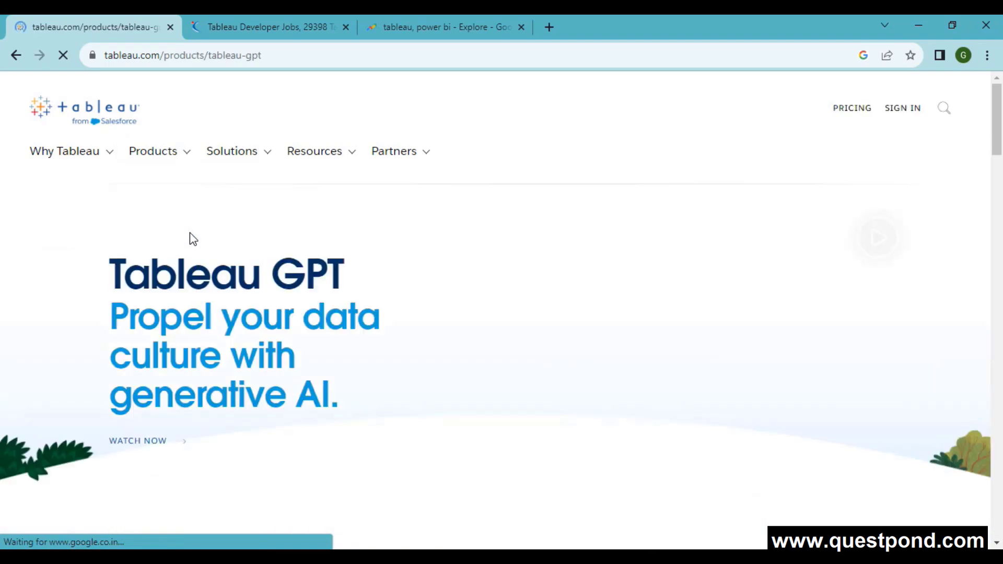
pyautogui.scroll(-3, 100, 348)
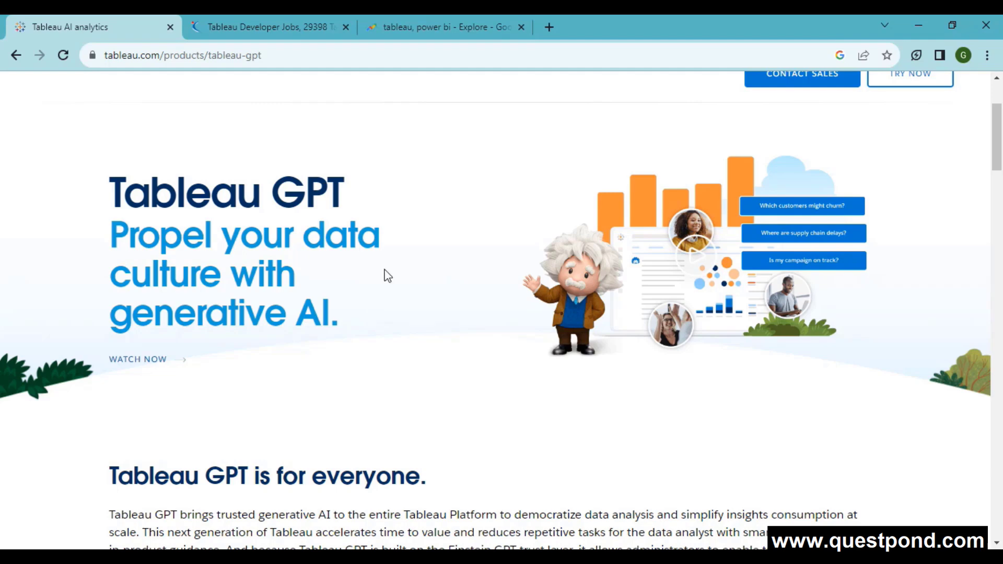
pyautogui.click(16, 54)
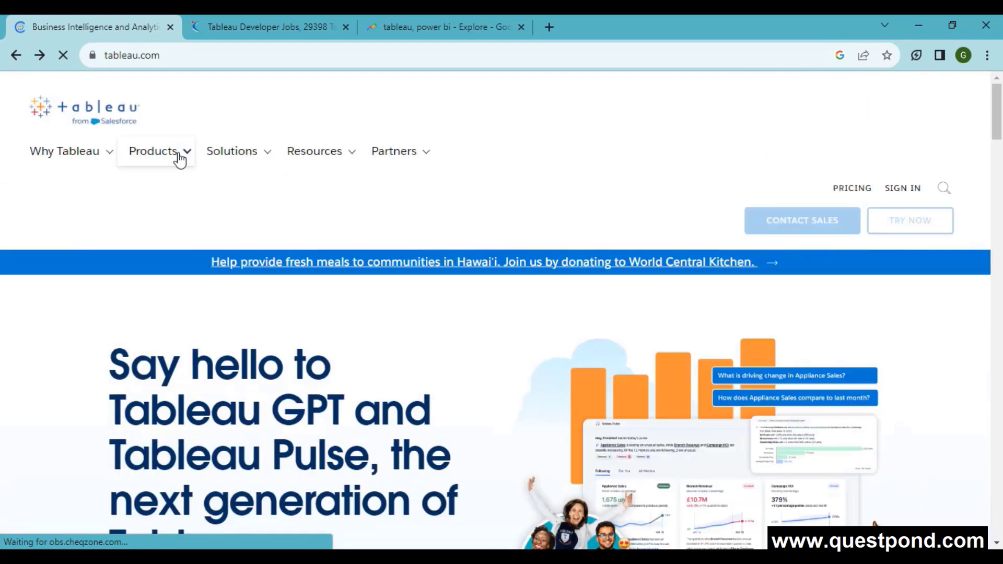
# - Visit the Tableau Prep Builder page, select its heading text, then return to the home page
pyautogui.click(175, 157)
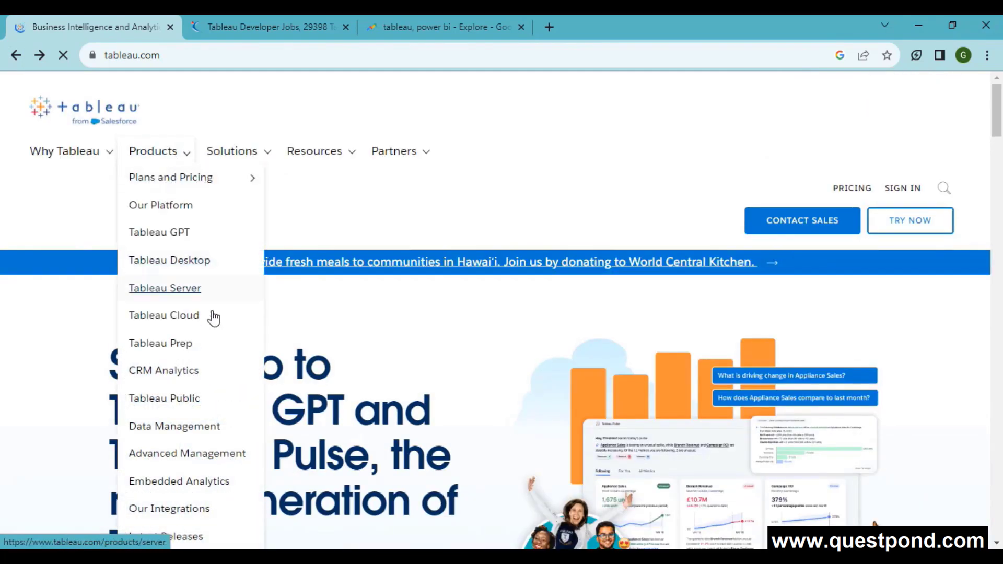
pyautogui.click(180, 345)
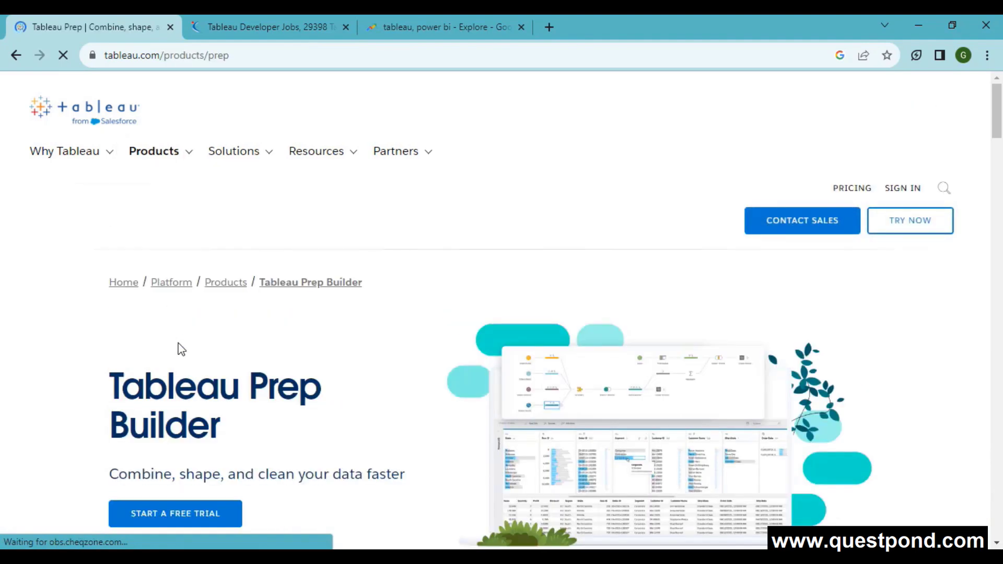
pyautogui.scroll(-3, 306, 327)
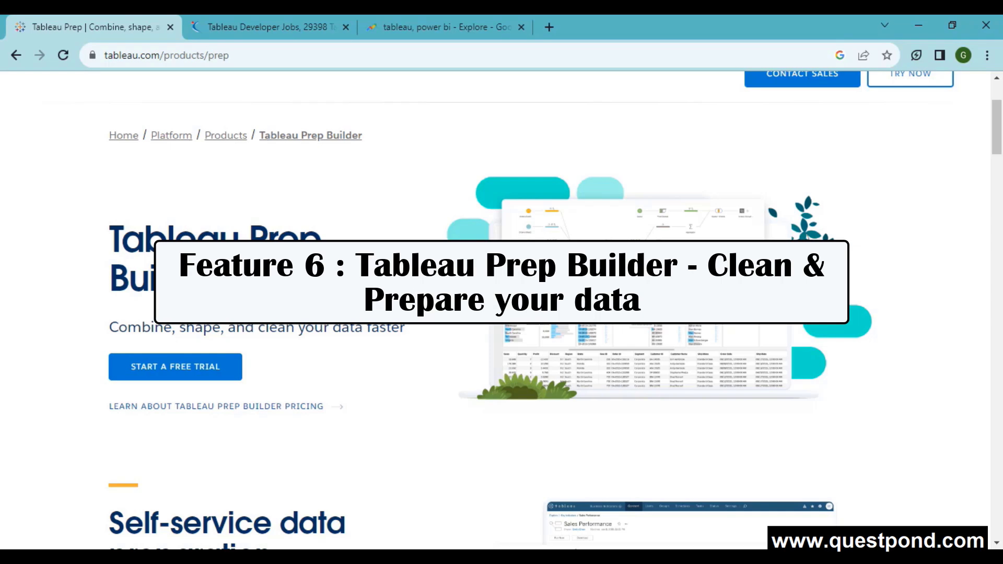
pyautogui.moveTo(293, 285); pyautogui.dragTo(114, 247)
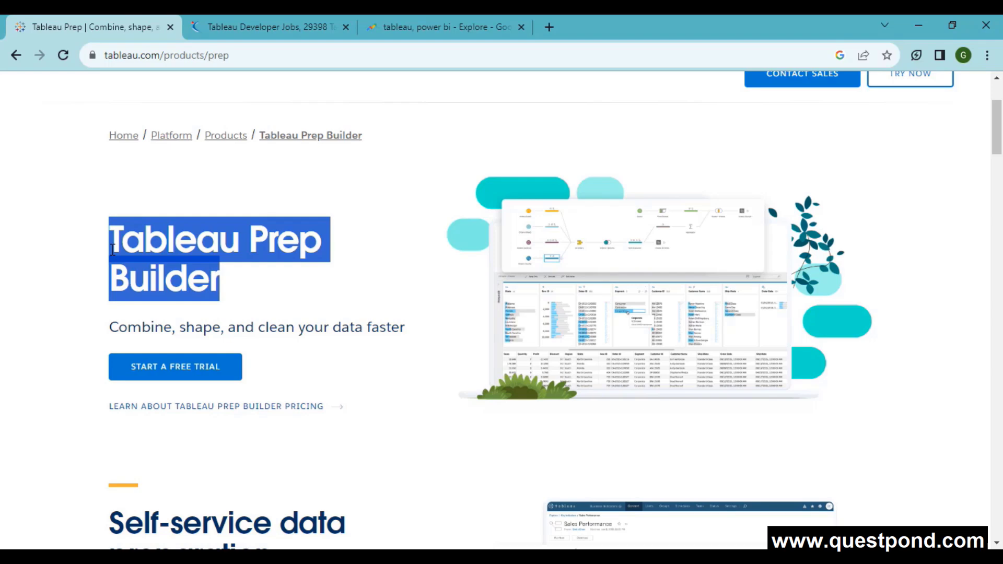
pyautogui.click(21, 54)
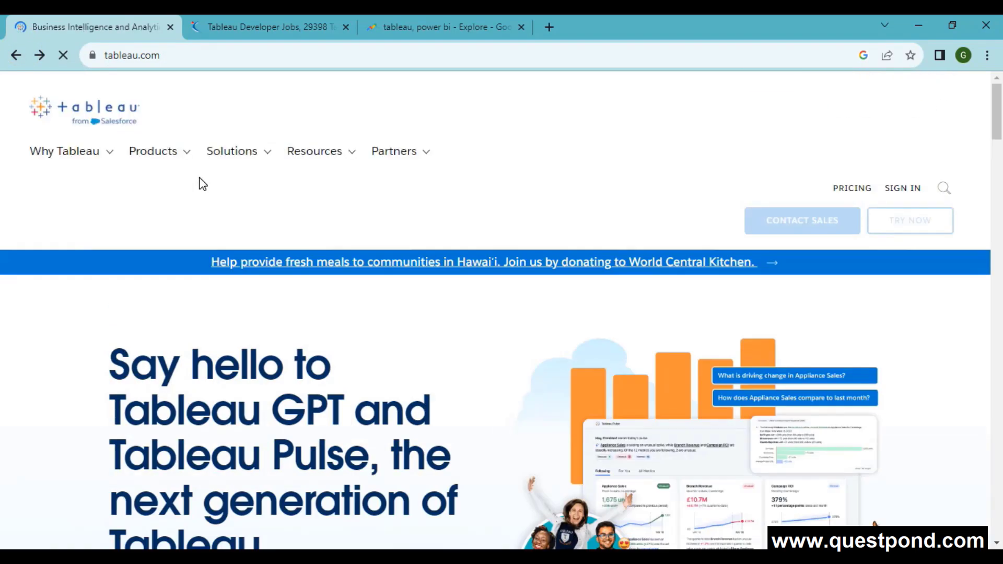
# - Go to Tableau Cloud from the Products menu and scroll down its page
pyautogui.moveTo(179, 171)
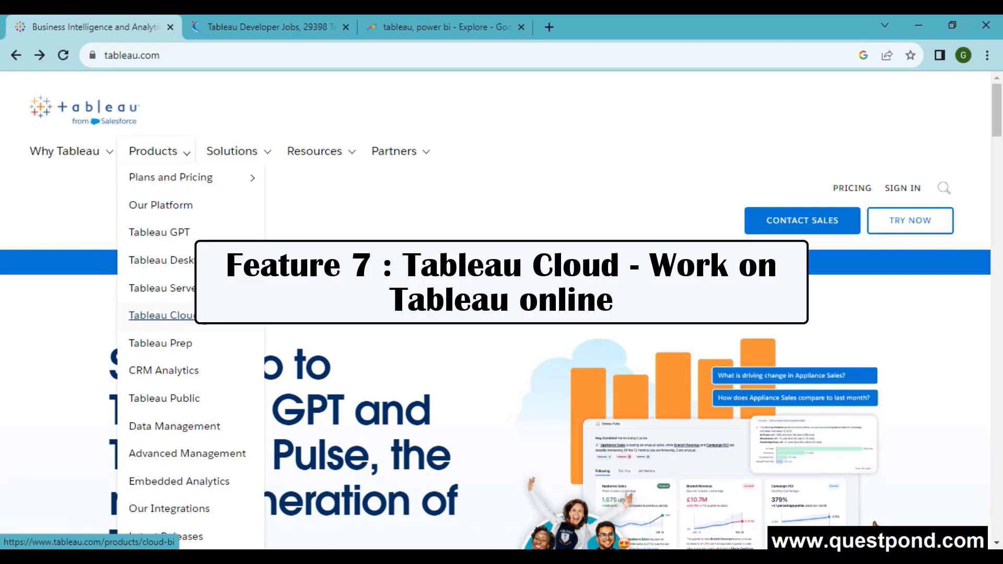
pyautogui.click(181, 322)
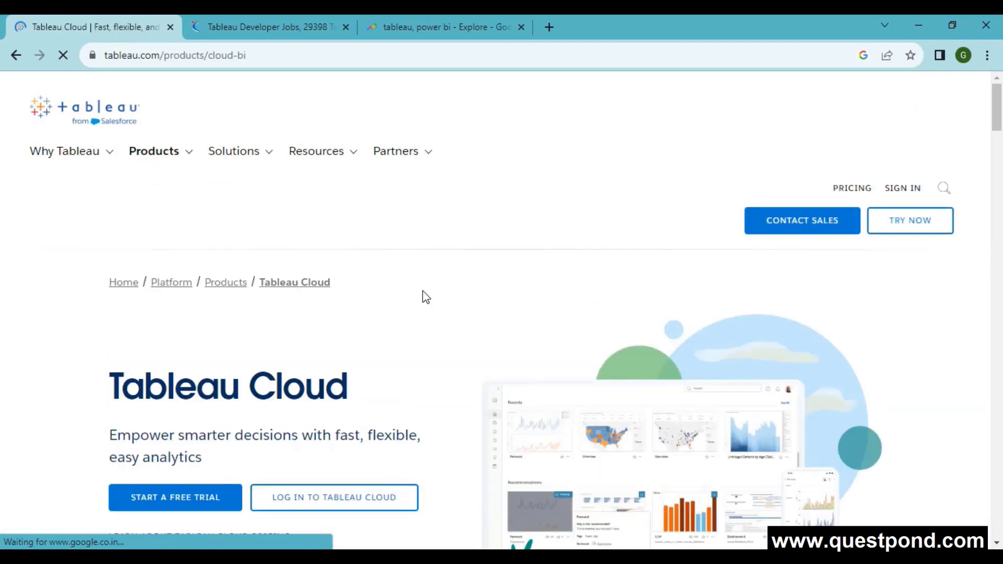
pyautogui.scroll(-4, 426, 297)
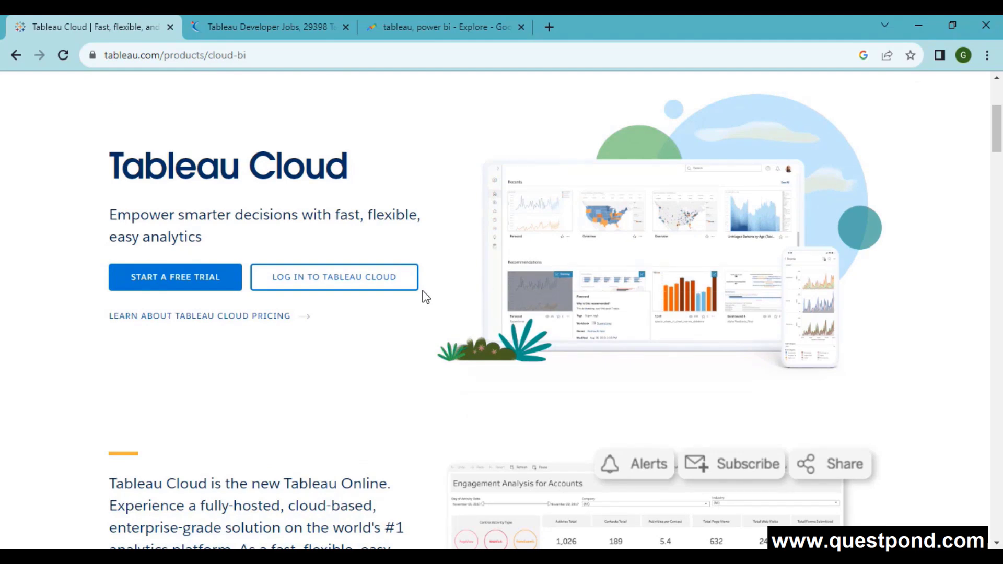
pyautogui.scroll(-1, 951, 443)
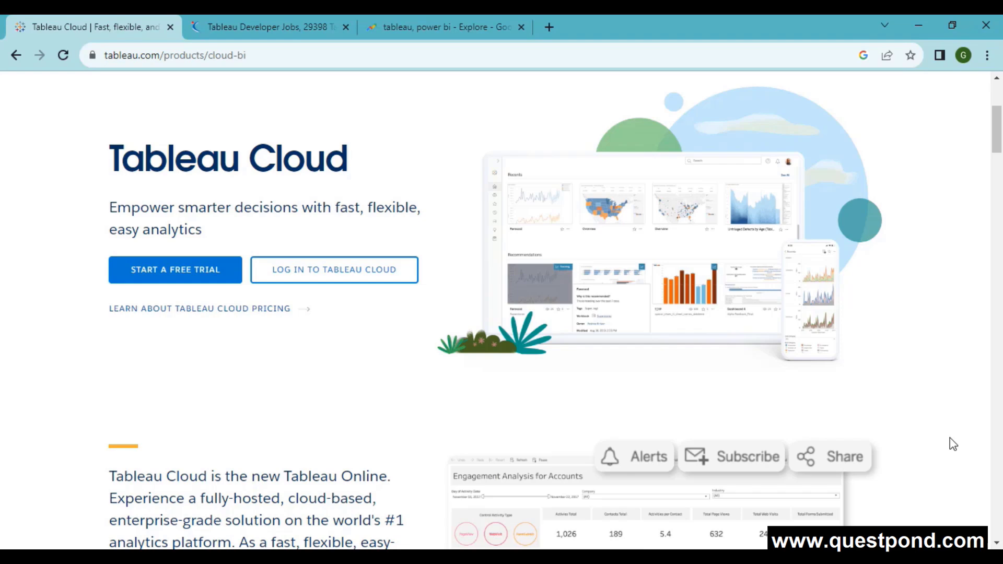
# - Highlight the '29398 Tableau Developer Jobs' count on Naukri, then switch to the Google Trends tab
pyautogui.click(285, 21)
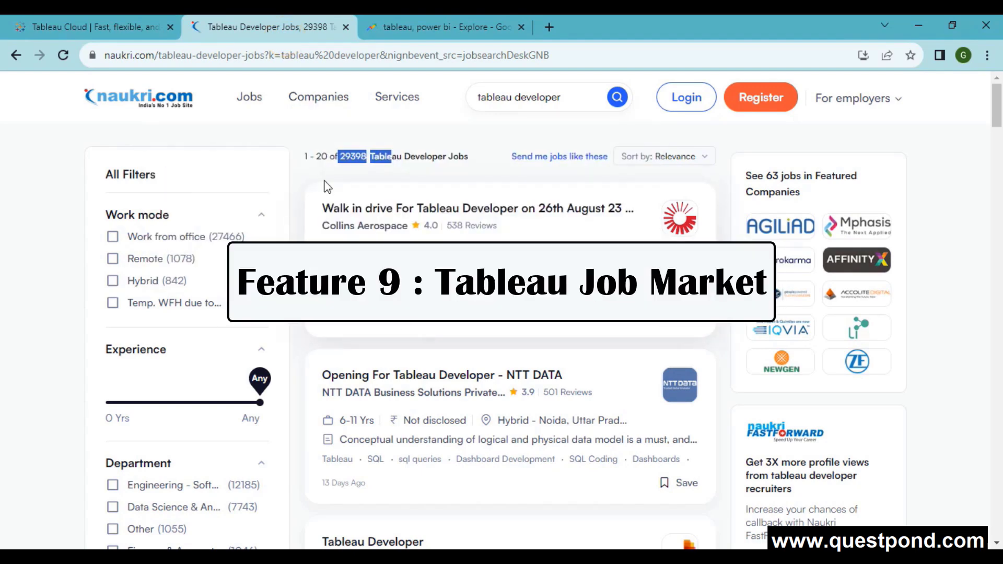
pyautogui.click(418, 160)
pyautogui.moveTo(338, 152); pyautogui.dragTo(477, 159)
pyautogui.scroll(-10, 444, 397)
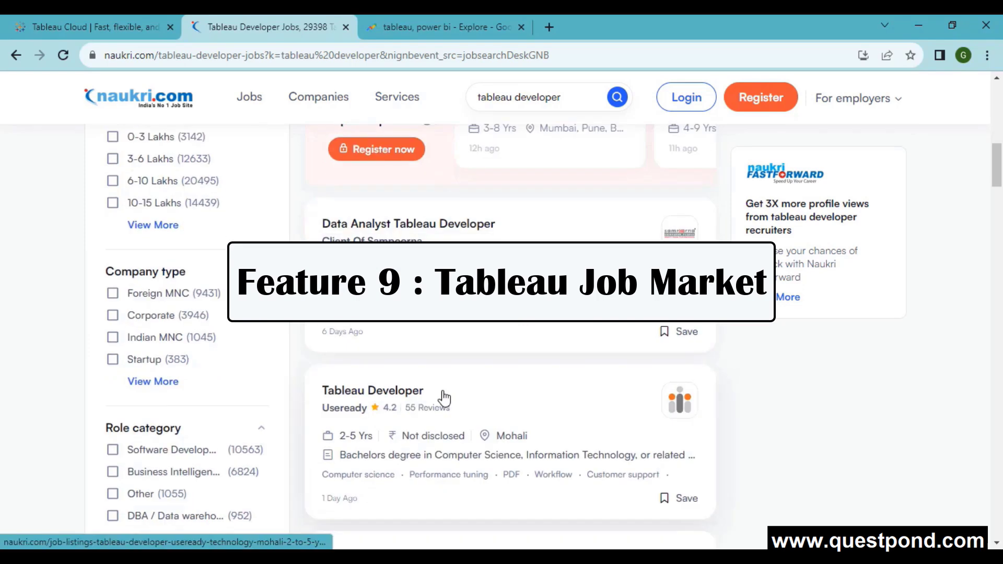
pyautogui.scroll(-1, 444, 397)
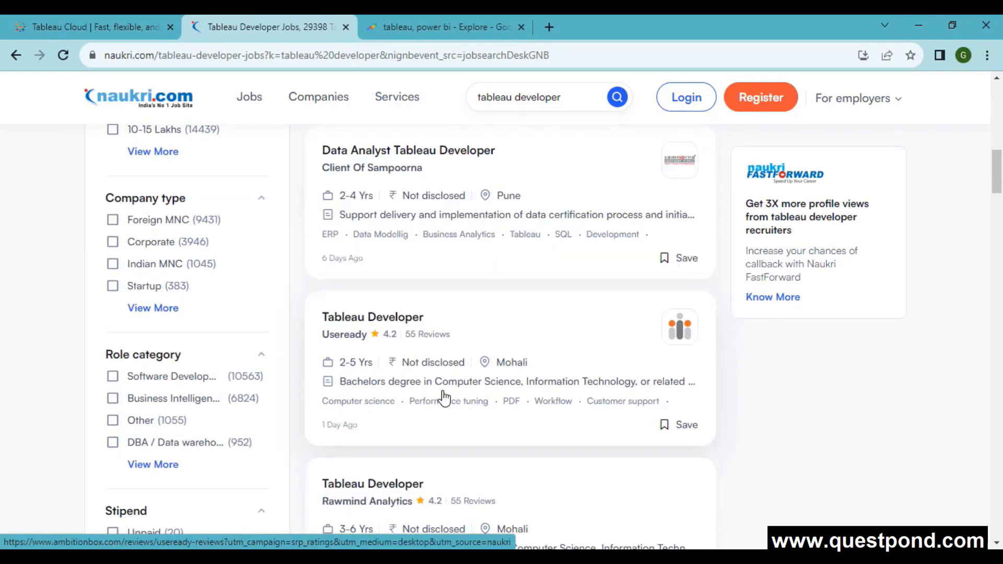
pyautogui.scroll(10, 443, 397)
pyautogui.moveTo(335, 156); pyautogui.dragTo(450, 156)
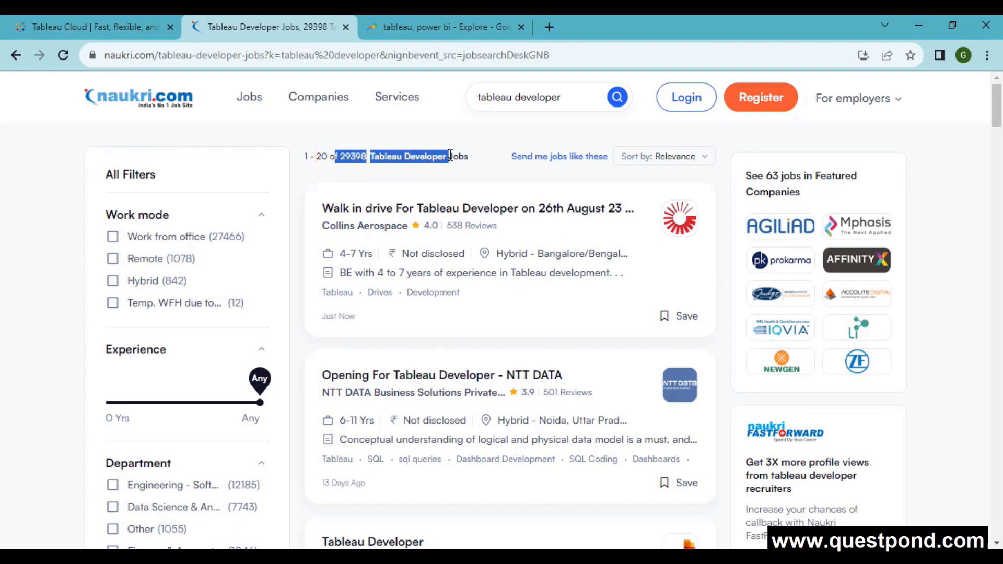
pyautogui.click(455, 27)
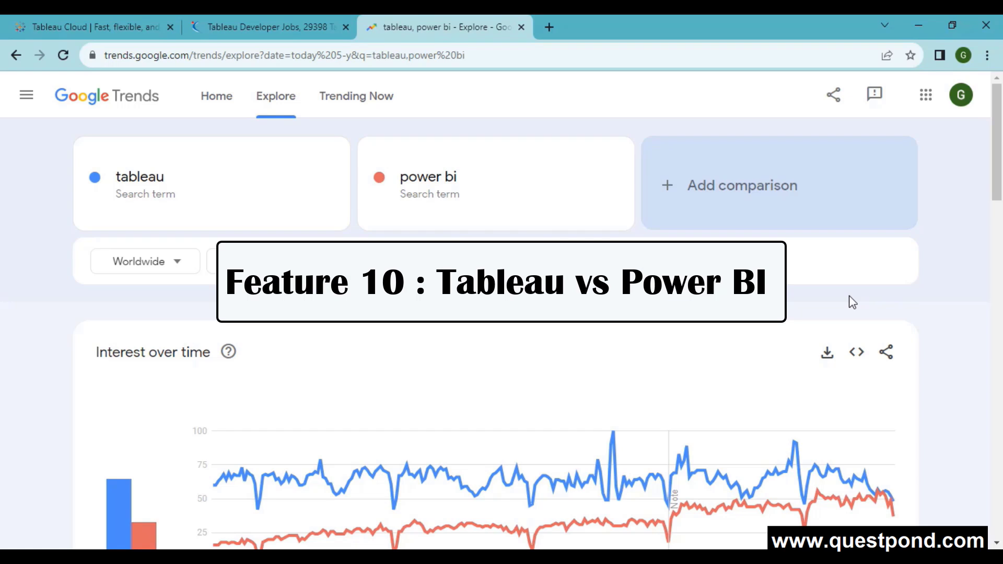
# - Scroll the 5-year tableau vs power bi chart and read the averages, tableau at 65
pyautogui.scroll(-3, 3, 303)
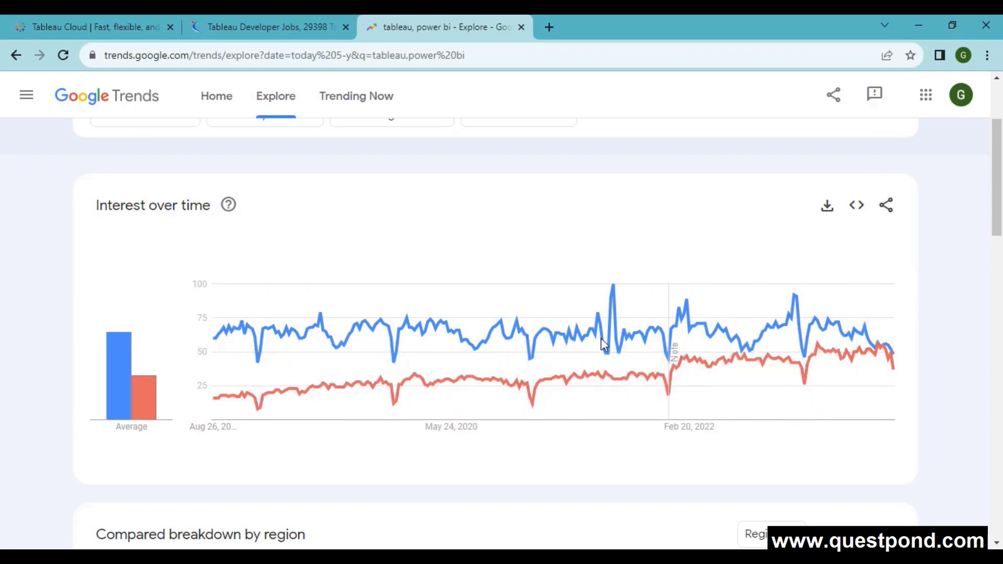
pyautogui.scroll(2, 835, 315)
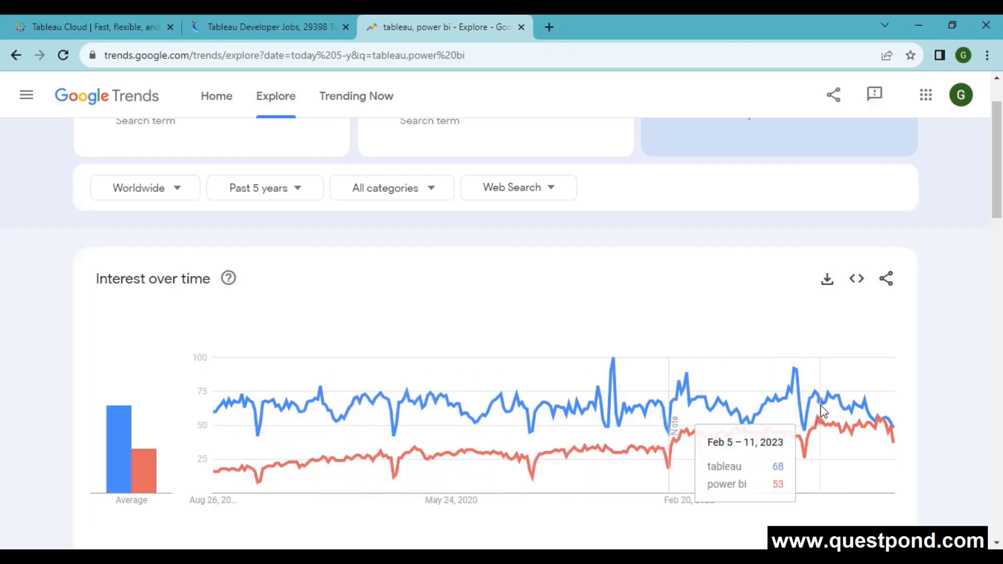
pyautogui.scroll(2, 822, 411)
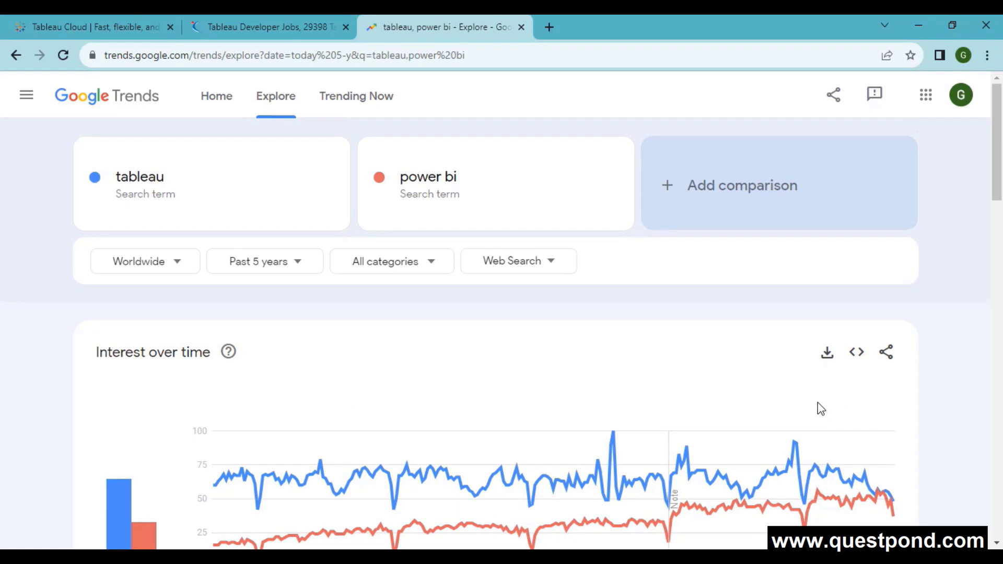
pyautogui.scroll(-3, 816, 402)
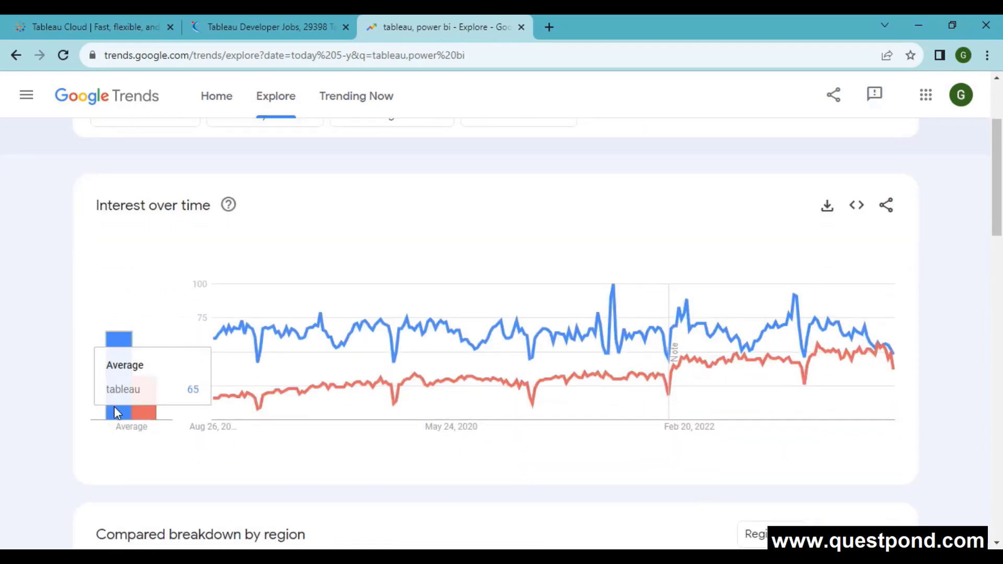
pyautogui.moveTo(133, 413)
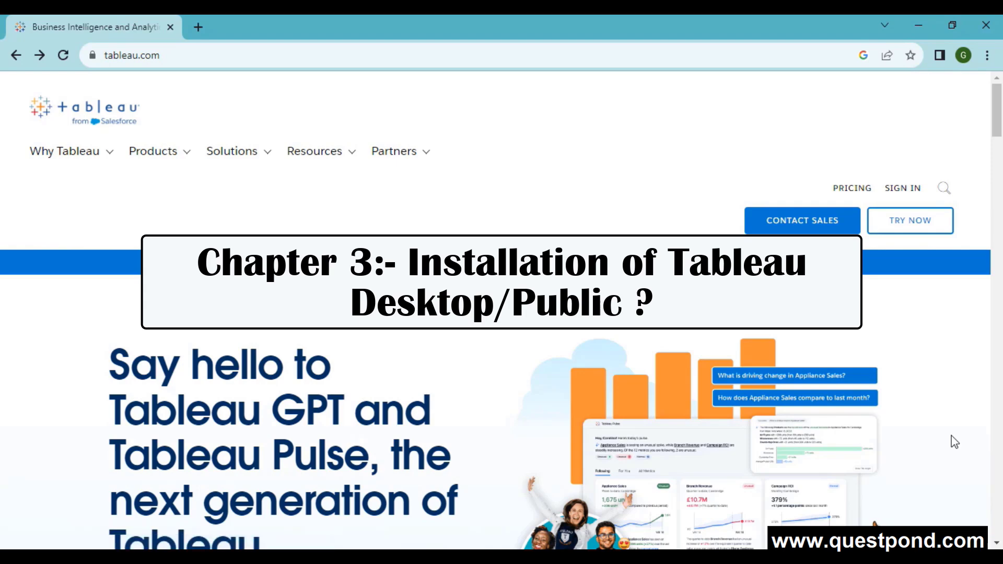
# - Select the address bar, scroll the tableau.com home page, and bring up the Products dropdown
pyautogui.click(244, 61)
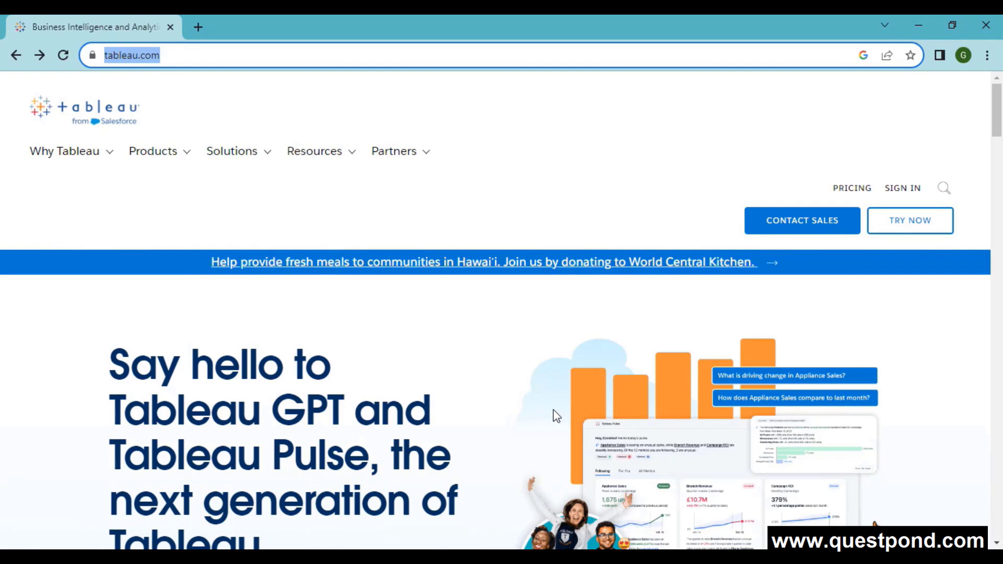
pyautogui.scroll(-4, 551, 413)
pyautogui.scroll(4, 546, 426)
pyautogui.moveTo(131, 148)
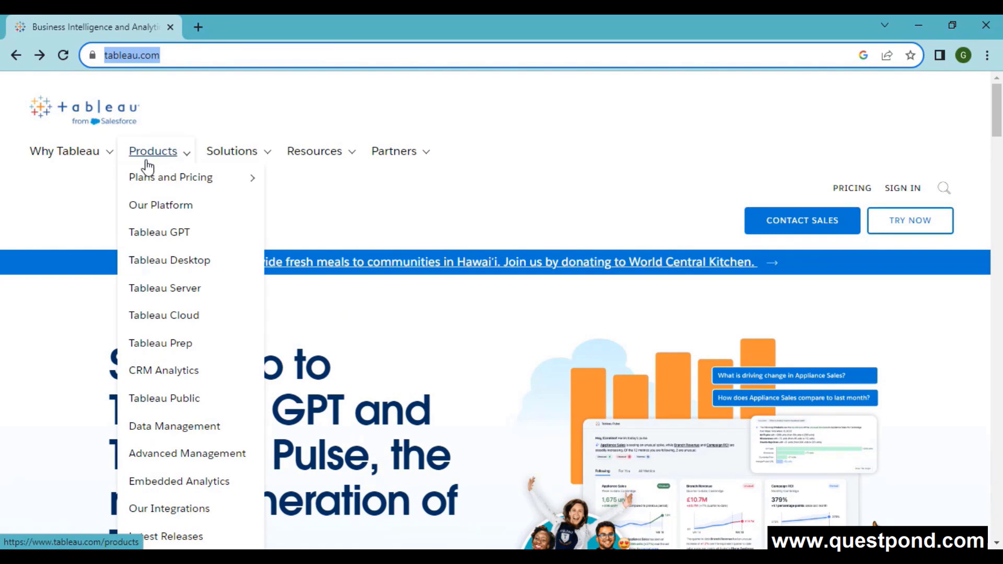
pyautogui.moveTo(148, 168)
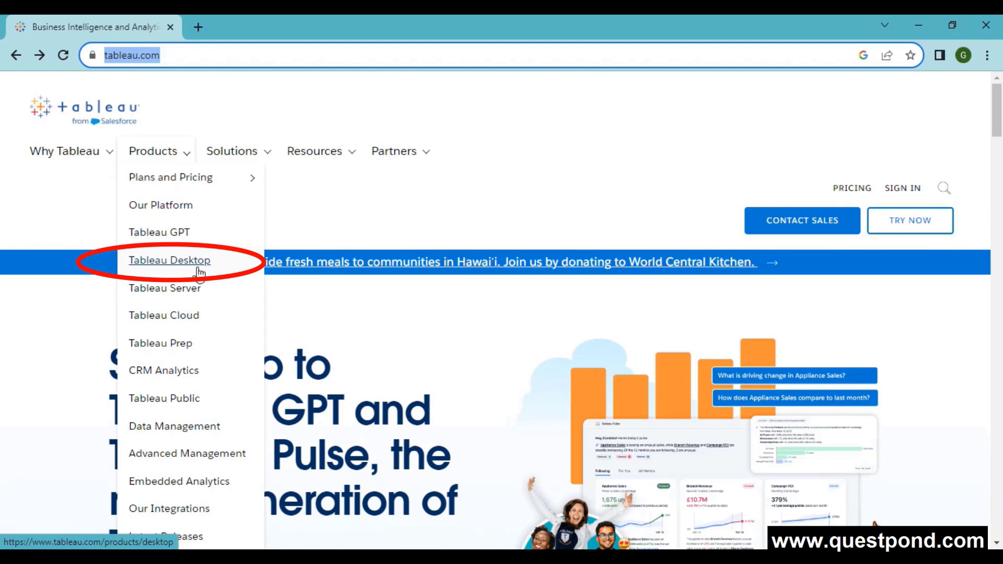
pyautogui.click(848, 188)
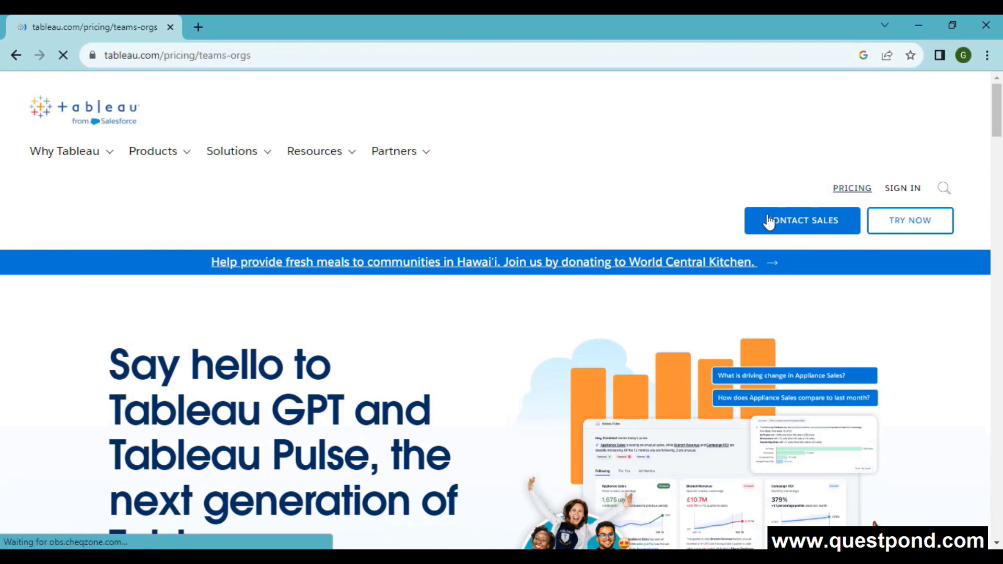
# - Scroll through the Creator, Explorer and Viewer licence tiers on the Pricing for Teams & Orgs page
pyautogui.scroll(-2, 683, 251)
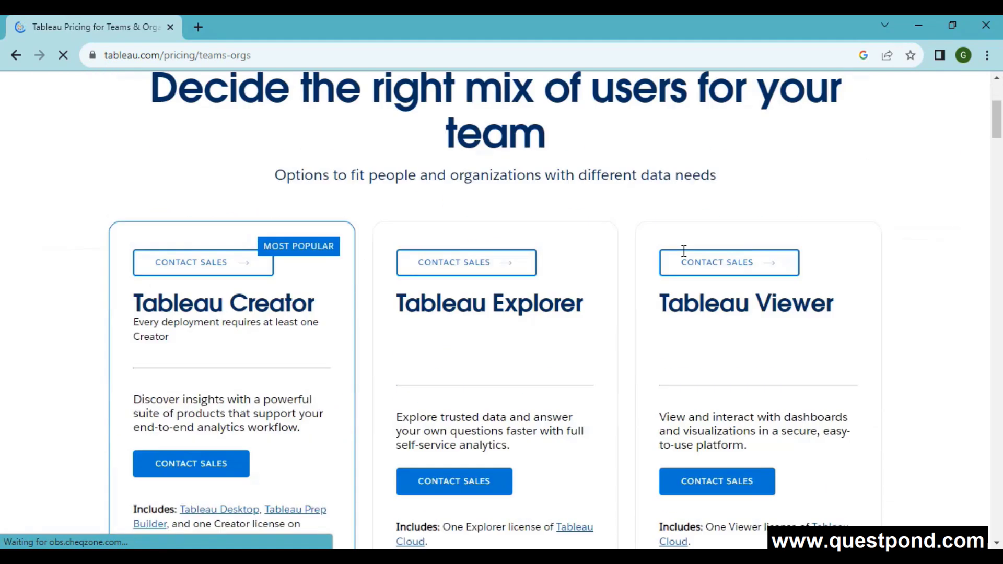
pyautogui.scroll(-3, 277, 336)
pyautogui.scroll(1, 366, 324)
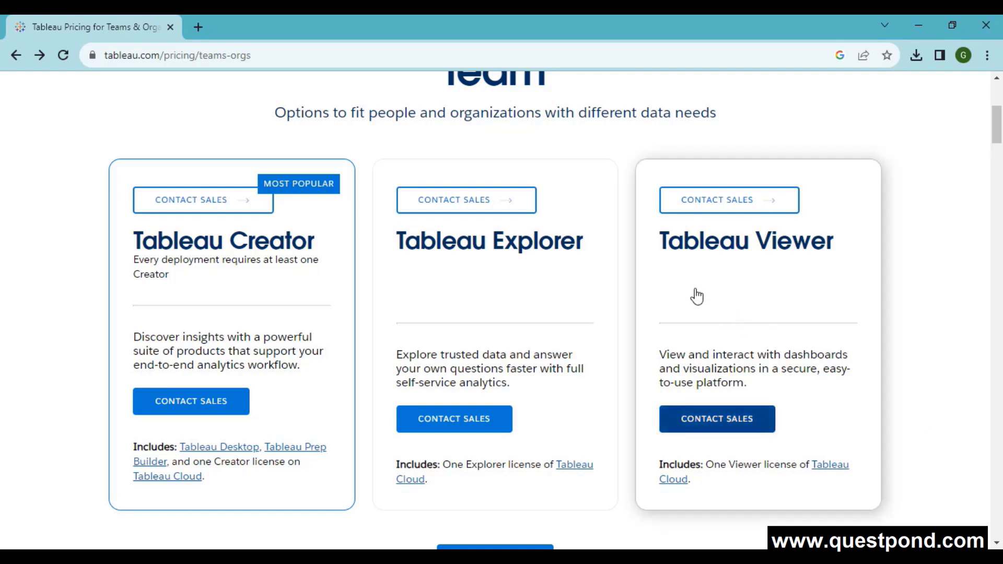
pyautogui.scroll(5, 681, 296)
pyautogui.moveTo(182, 106)
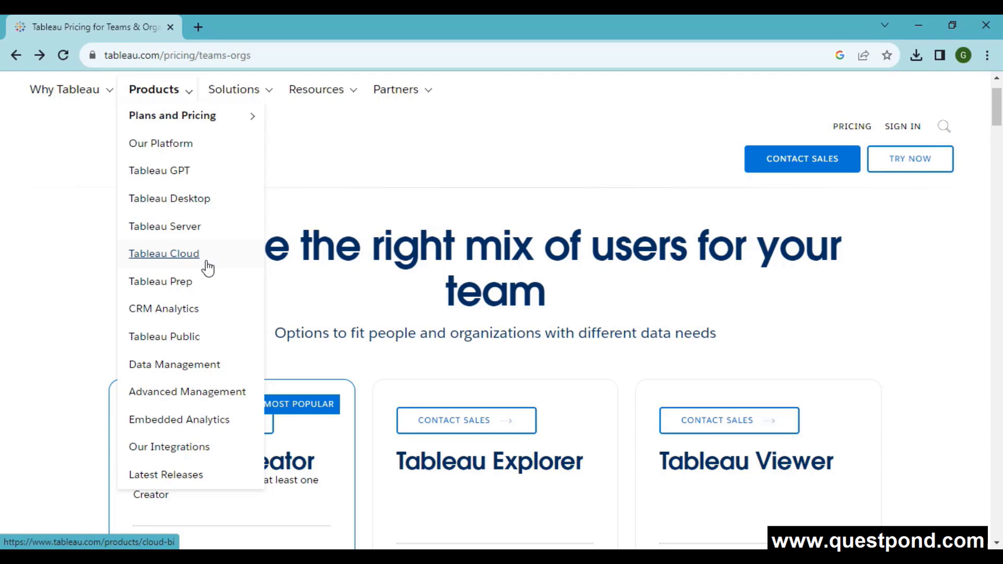
# - Browse the Tableau Public product page, then open a new blank Chrome tab beside it
pyautogui.click(171, 341)
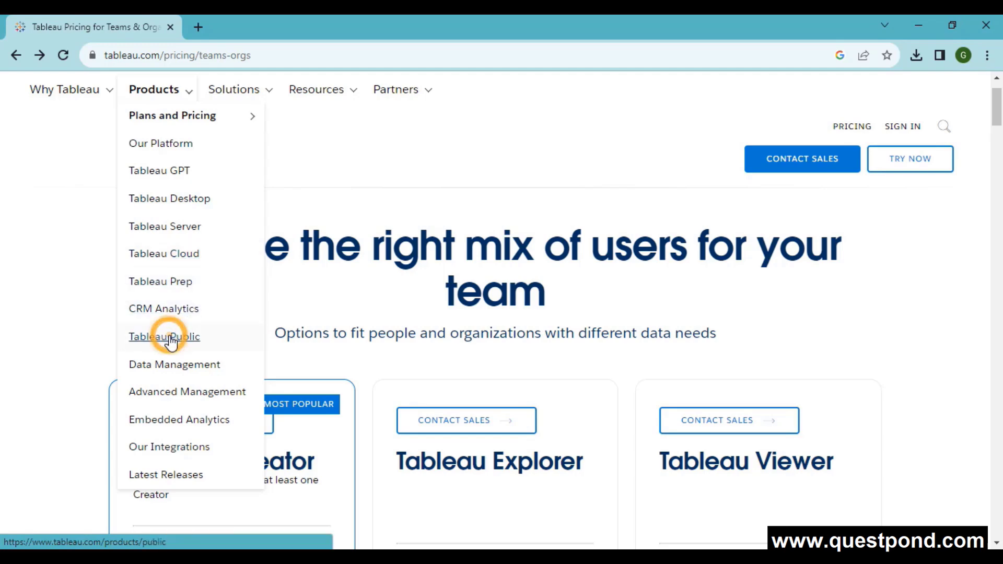
pyautogui.scroll(-2, 171, 345)
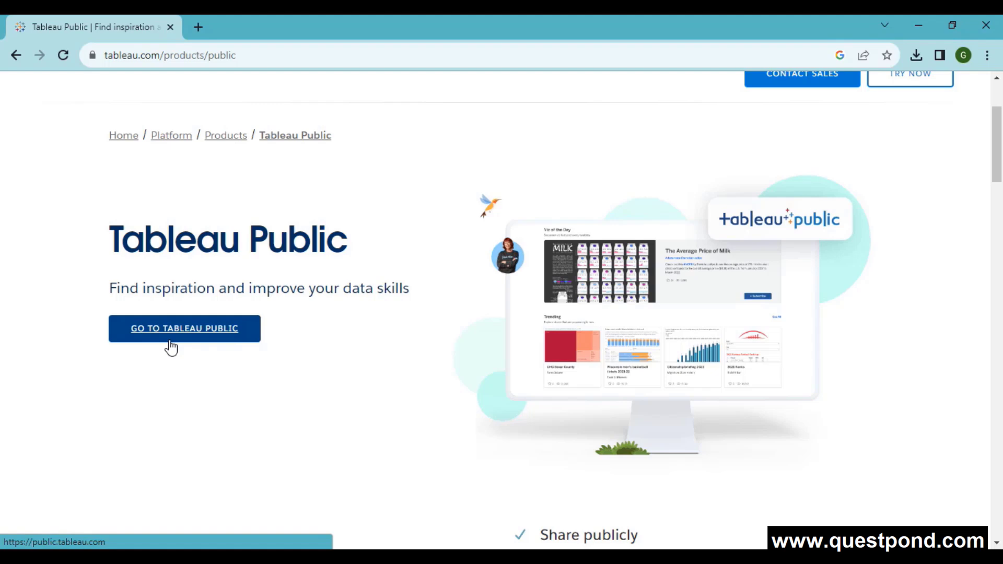
pyautogui.click(199, 25)
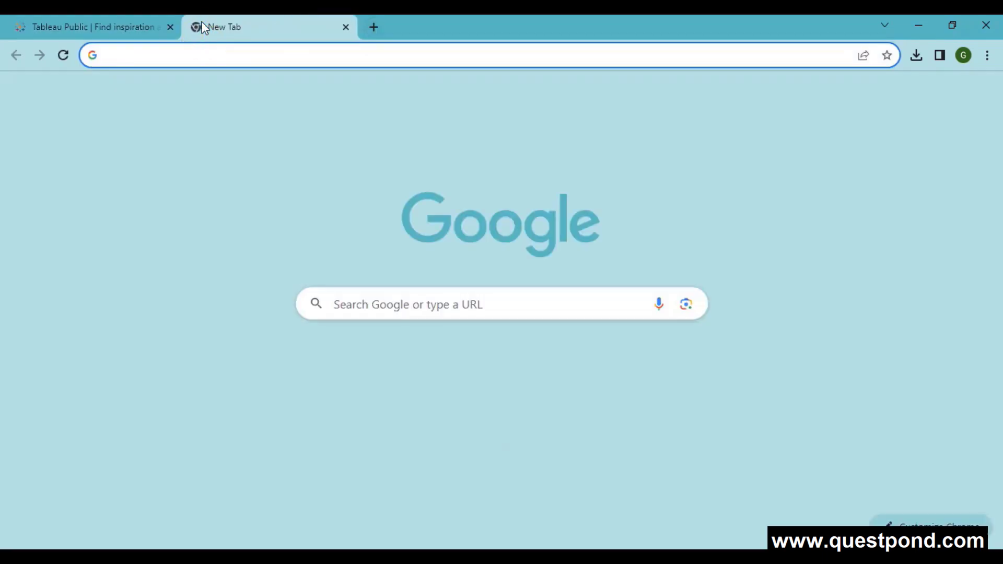
# - Search Google for 'tableau student' and open the Tableau for Students page
pyautogui.write('tableau ')
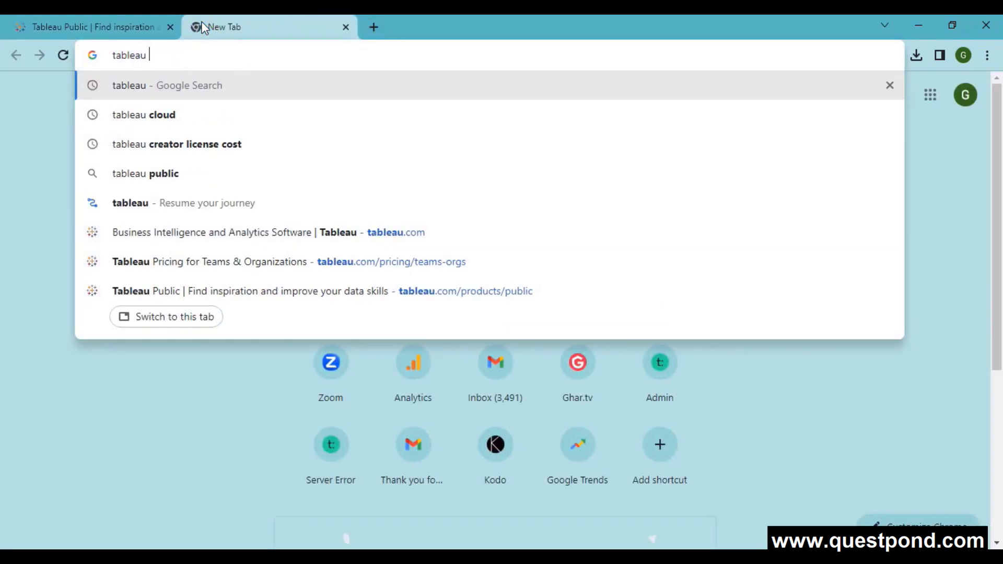
pyautogui.write('student')
pyautogui.press('Return')
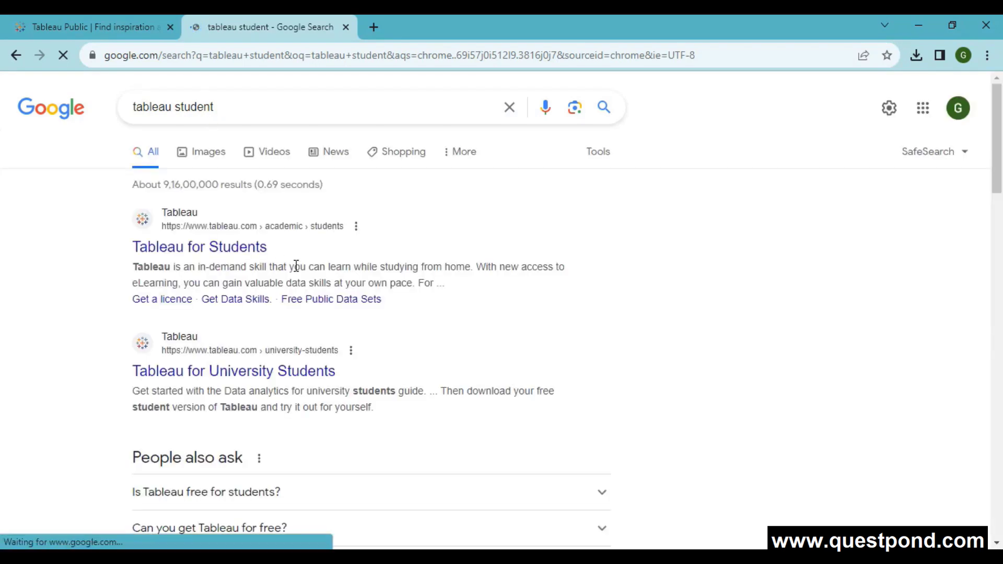
pyautogui.click(196, 249)
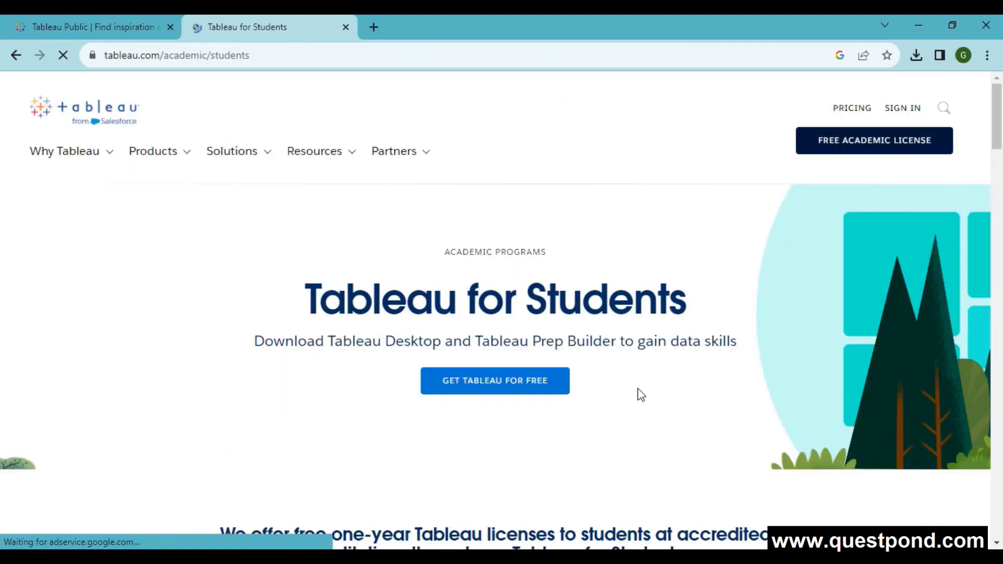
# - Highlight the Tableau Prep Builder mention on the students page, then return to the Tableau Public tab
pyautogui.scroll(-1, 666, 374)
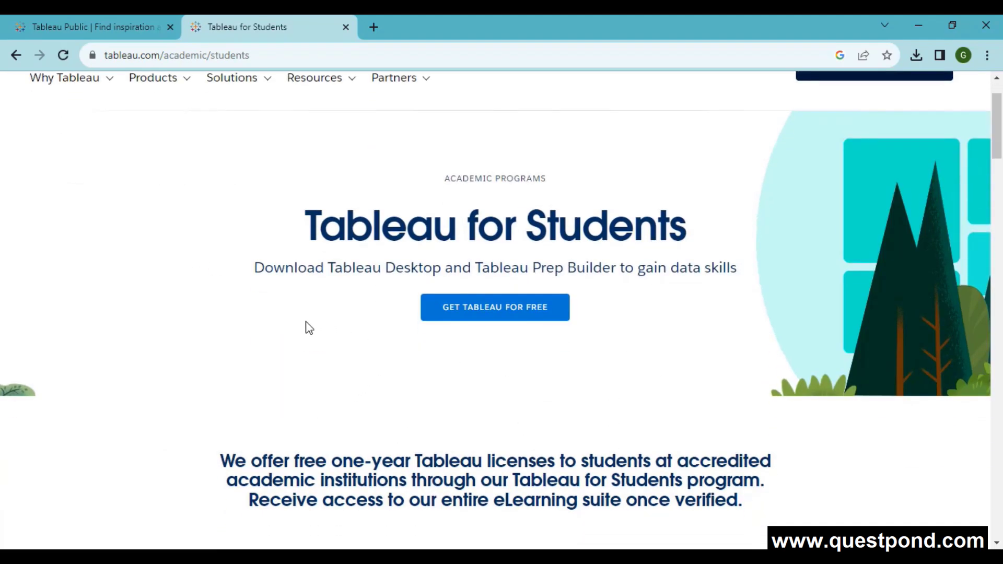
pyautogui.moveTo(473, 267); pyautogui.dragTo(602, 268)
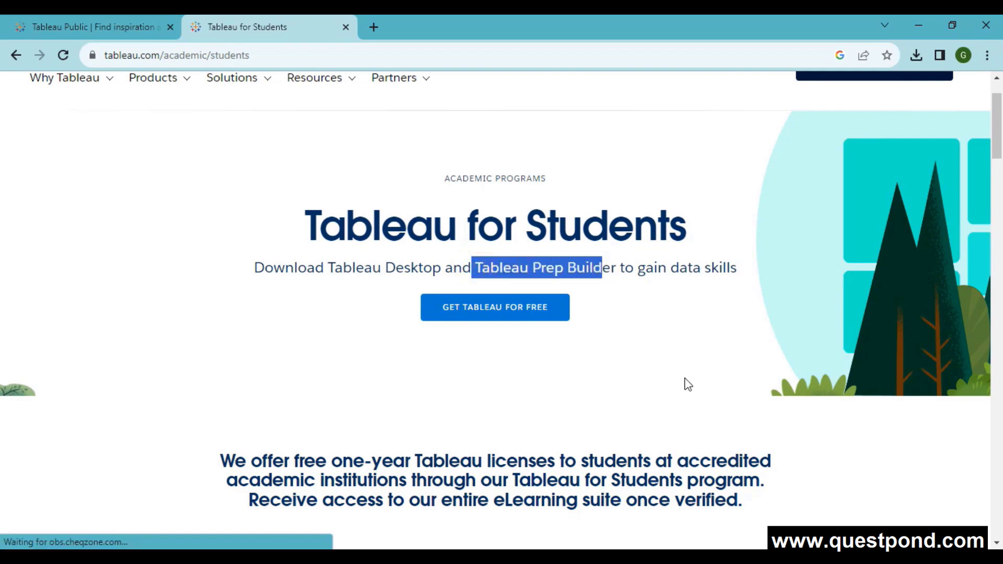
pyautogui.scroll(-1, 687, 383)
pyautogui.scroll(-2, 366, 384)
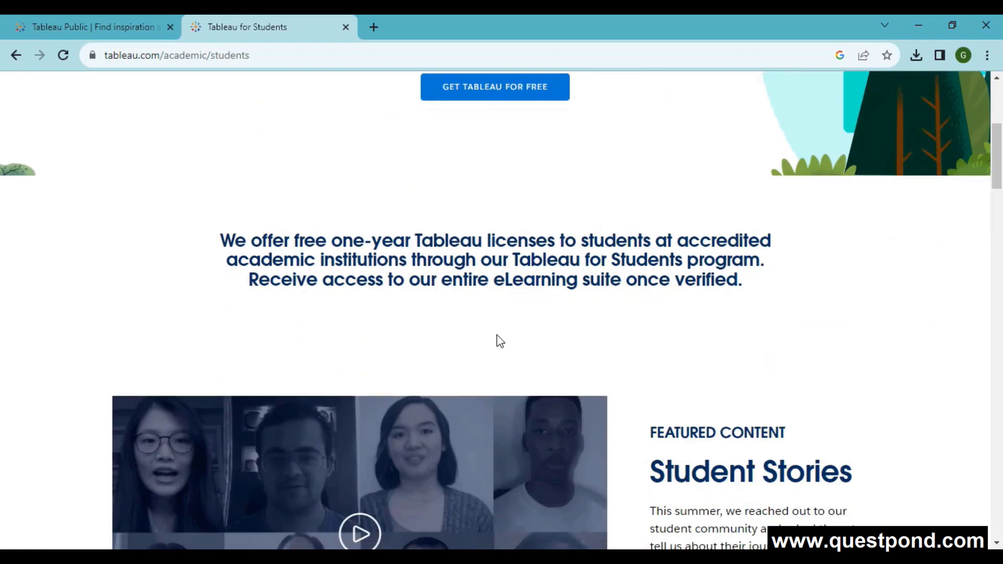
pyautogui.scroll(4, 624, 319)
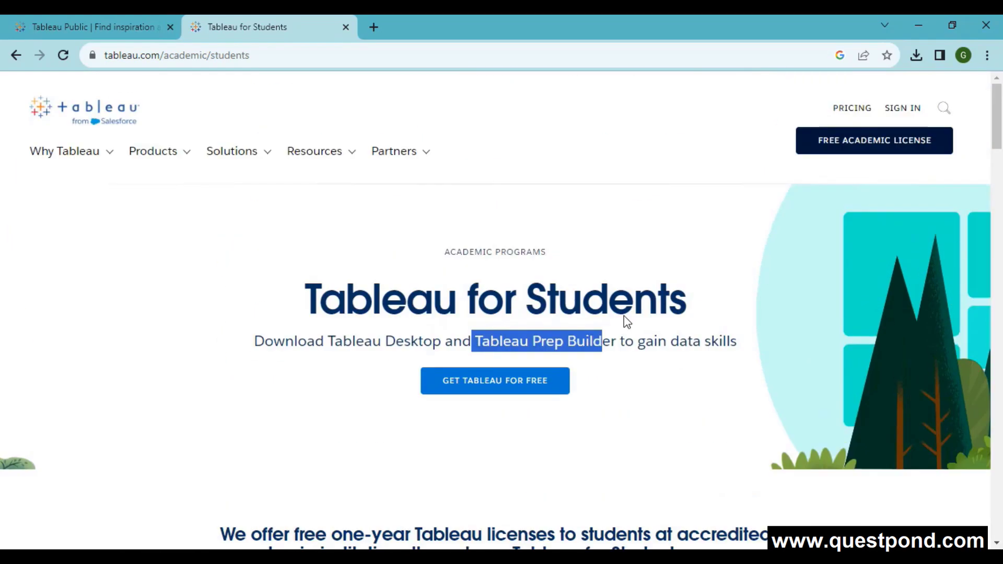
pyautogui.click(109, 24)
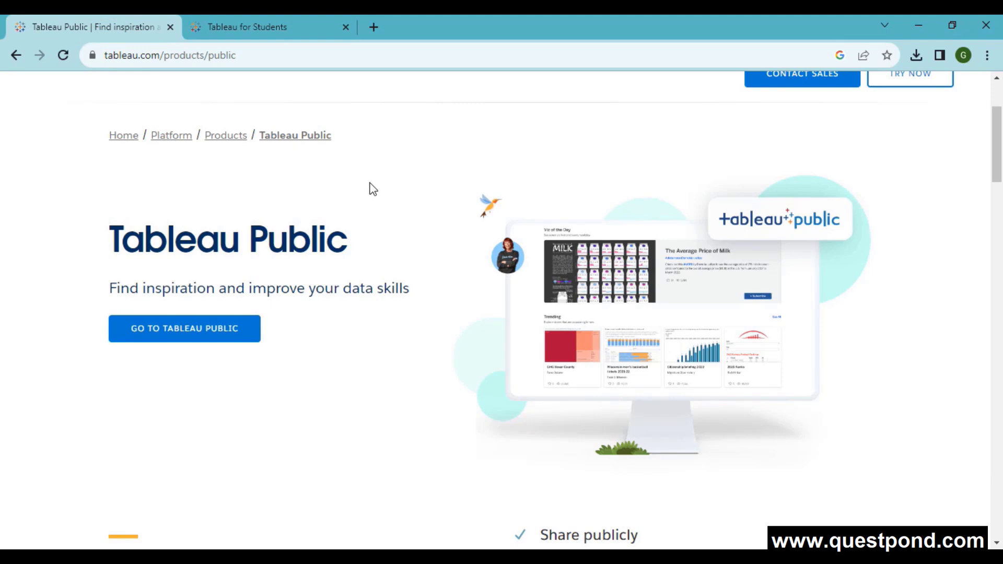
# - Navigate from the Tableau products list to the Tableau Public site
pyautogui.scroll(1, 371, 209)
pyautogui.click(154, 79)
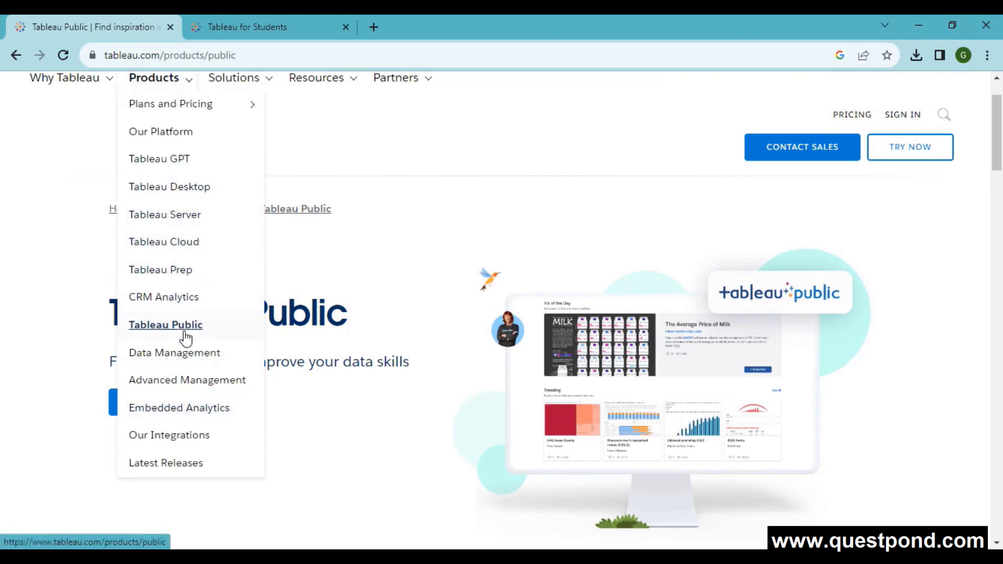
pyautogui.scroll(-1, 235, 363)
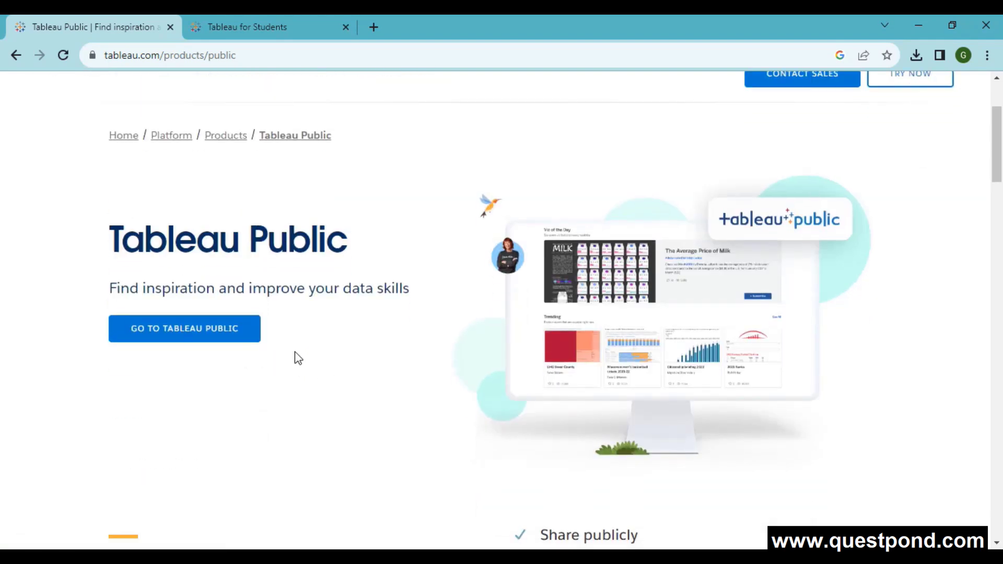
pyautogui.click(164, 334)
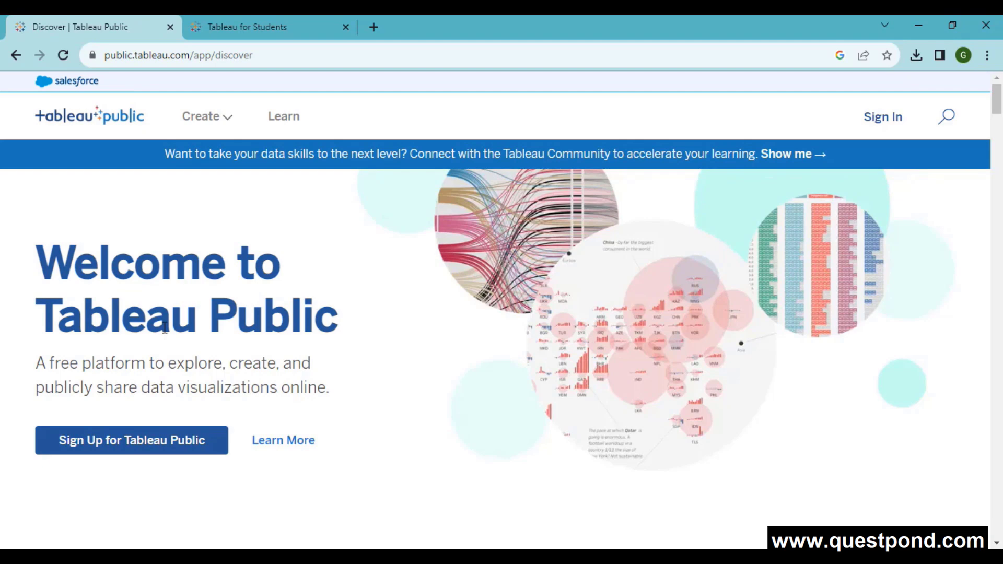
# - Open the Tableau Desktop Public Edition download page and bring up its 'Almost there!' registration form
pyautogui.click(209, 125)
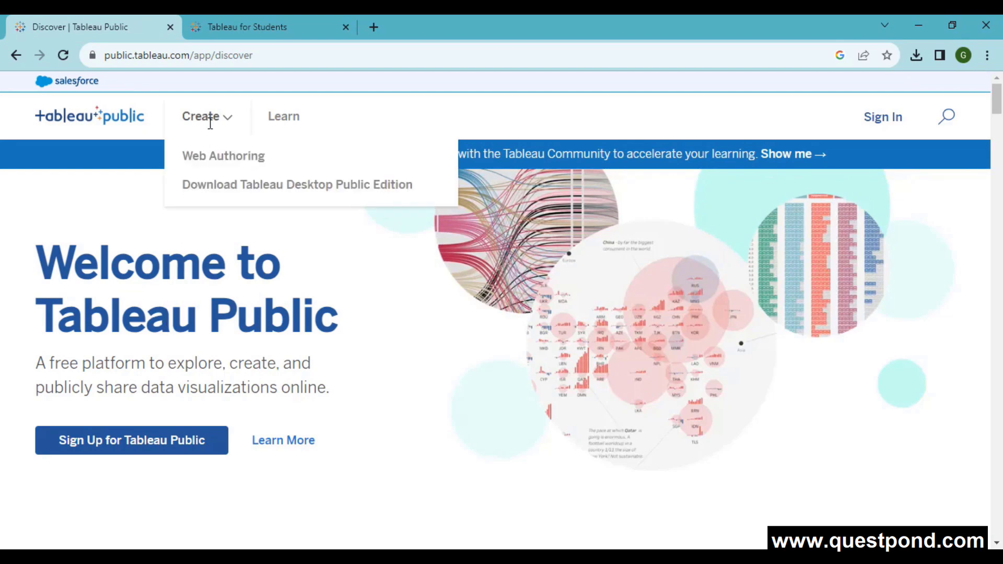
pyautogui.click(225, 187)
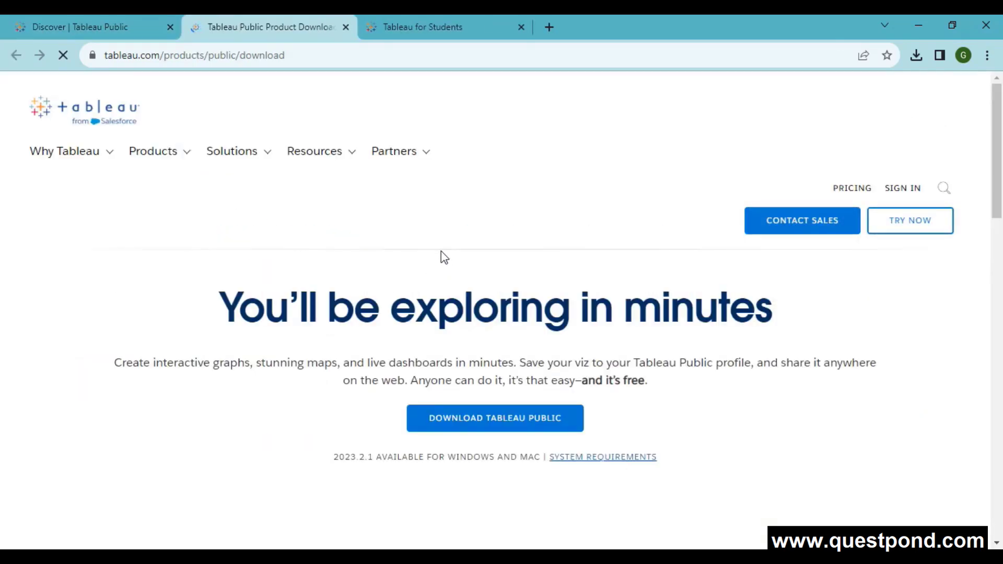
pyautogui.scroll(-1, 441, 256)
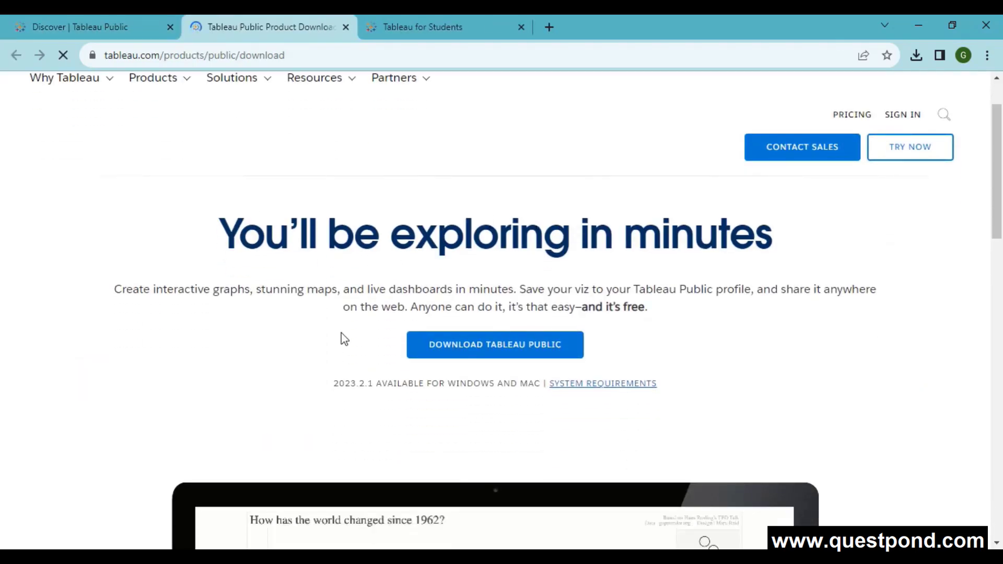
pyautogui.click(502, 348)
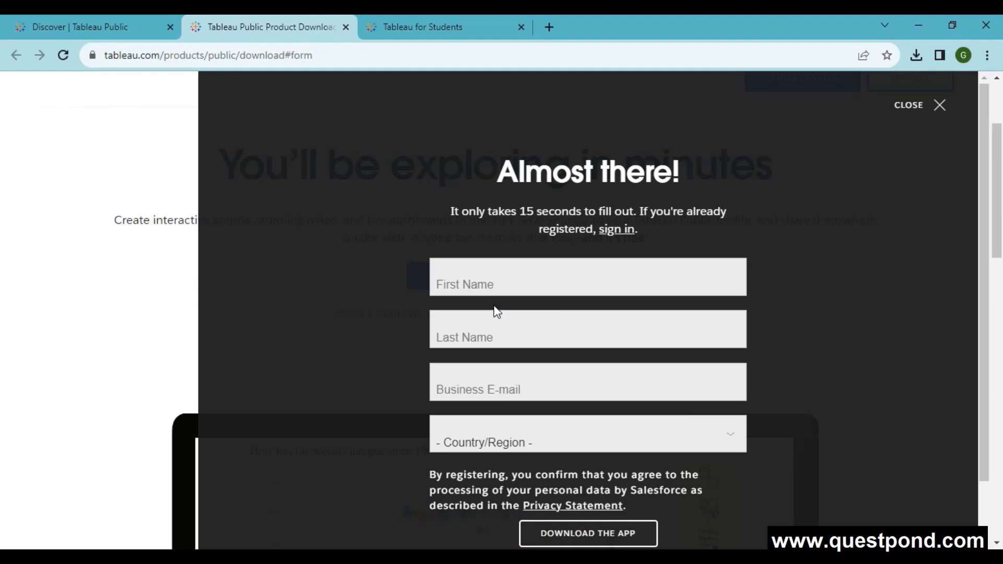
# - Autofill the first and last name, choose India as country/region, and submit to start the download
pyautogui.click(521, 287)
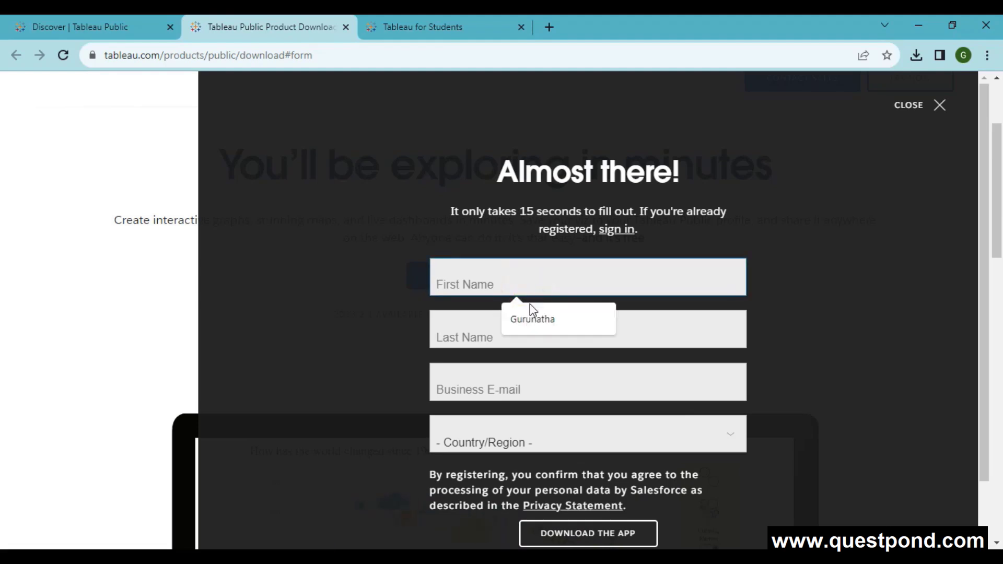
pyautogui.click(526, 313)
pyautogui.click(490, 340)
pyautogui.click(518, 368)
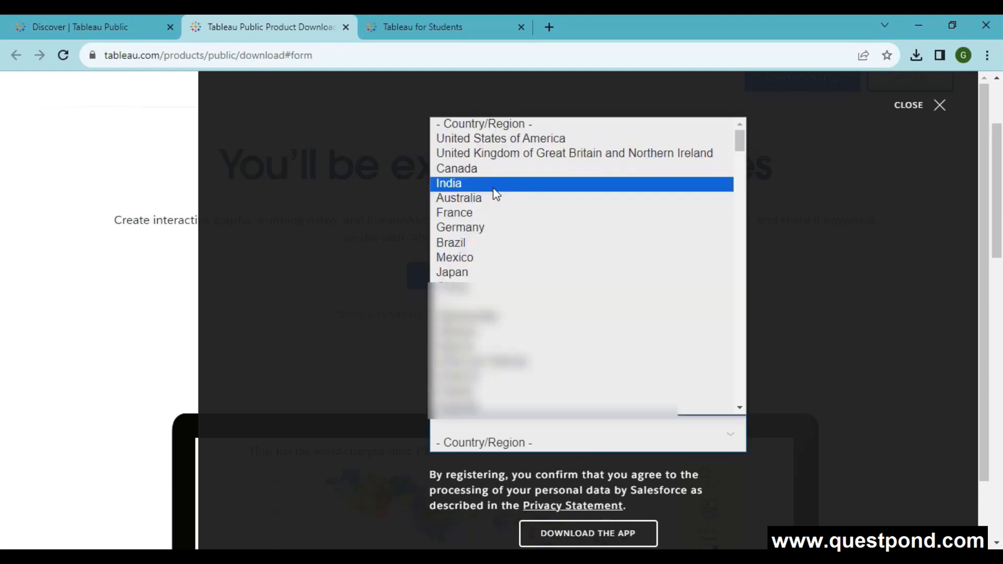
pyautogui.click(492, 187)
pyautogui.scroll(-1, 871, 392)
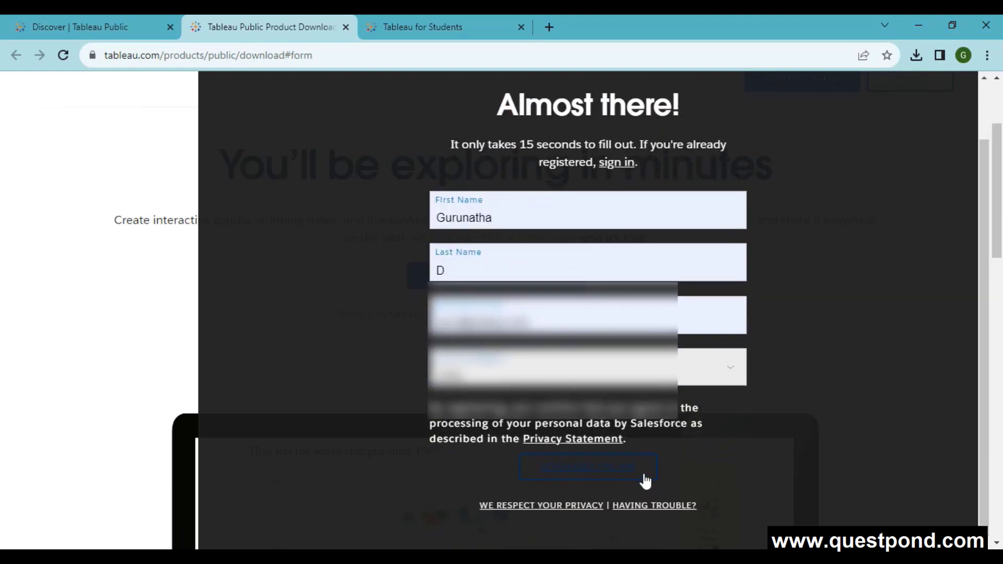
pyautogui.click(636, 479)
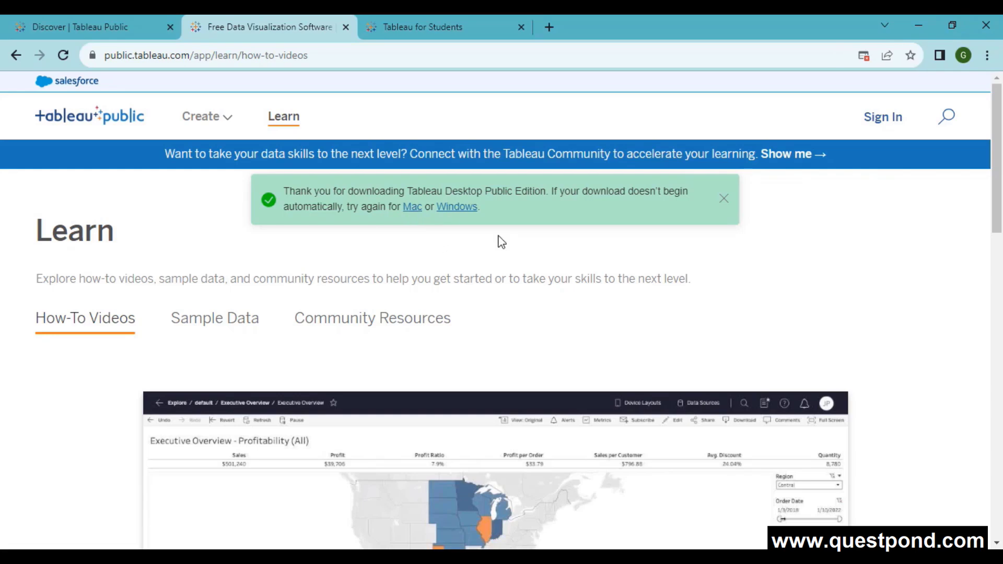
# - Retry the Windows download and run TableauPublicDesktop-64bit-2023-2-1.exe from Chrome's downloads
pyautogui.click(464, 210)
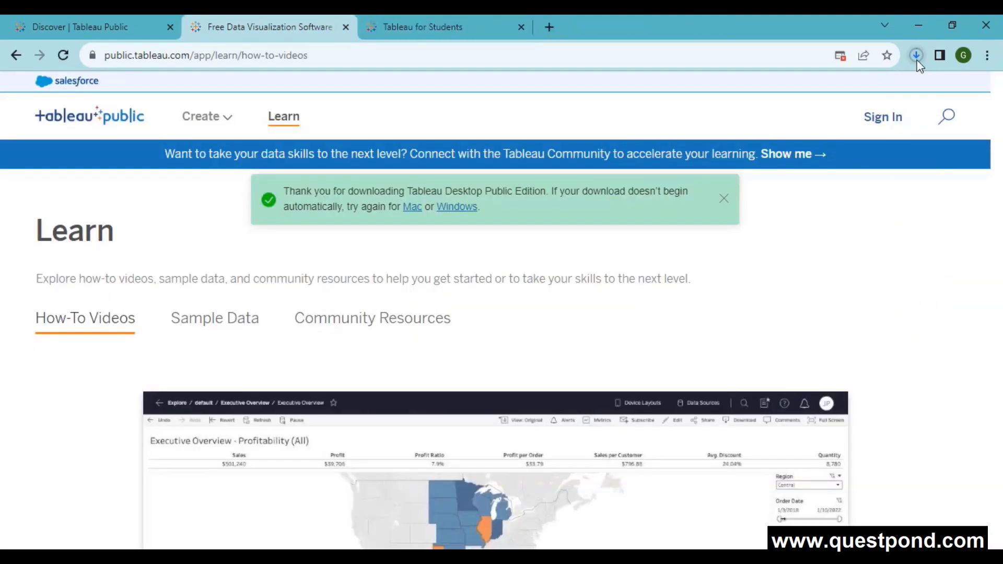
pyautogui.click(916, 58)
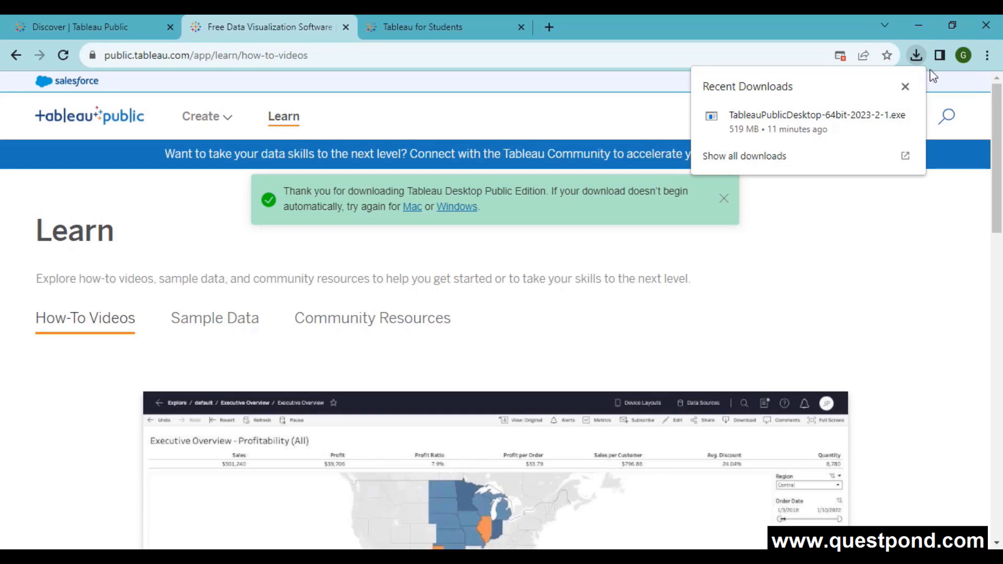
pyautogui.click(821, 114)
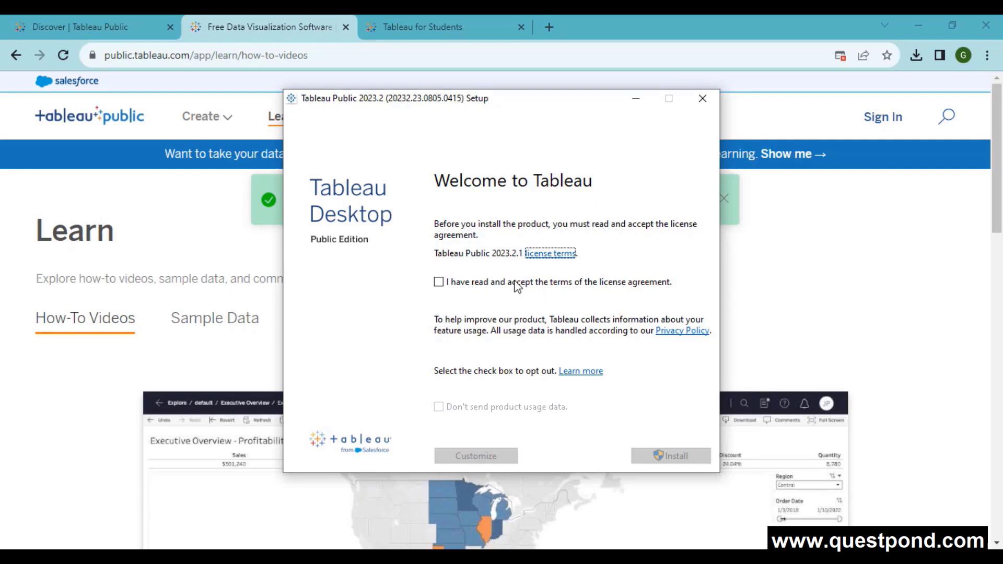
# - Accept the licence and install Tableau Public 2023.2.1 with the default location and shortcuts
pyautogui.click(439, 282)
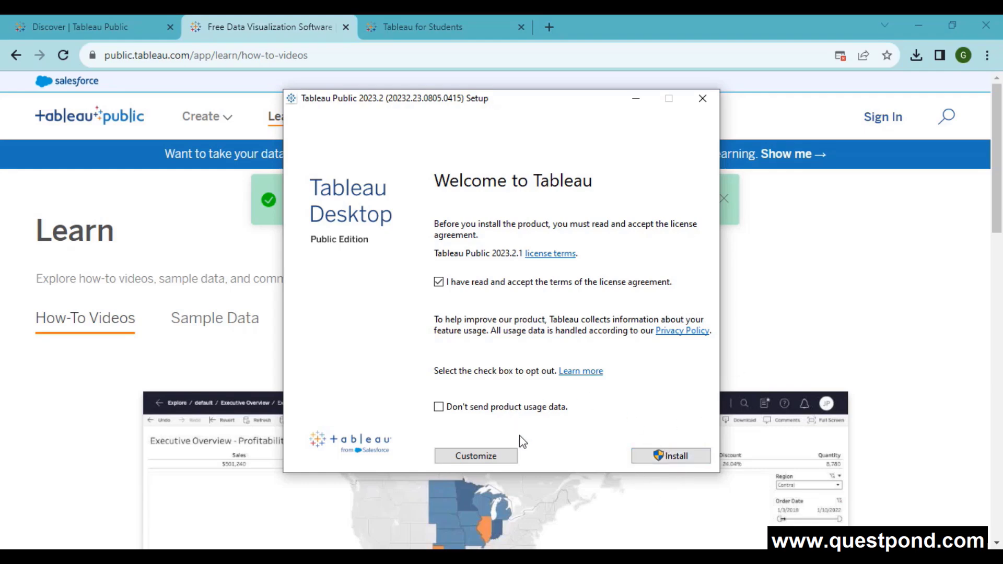
pyautogui.click(487, 453)
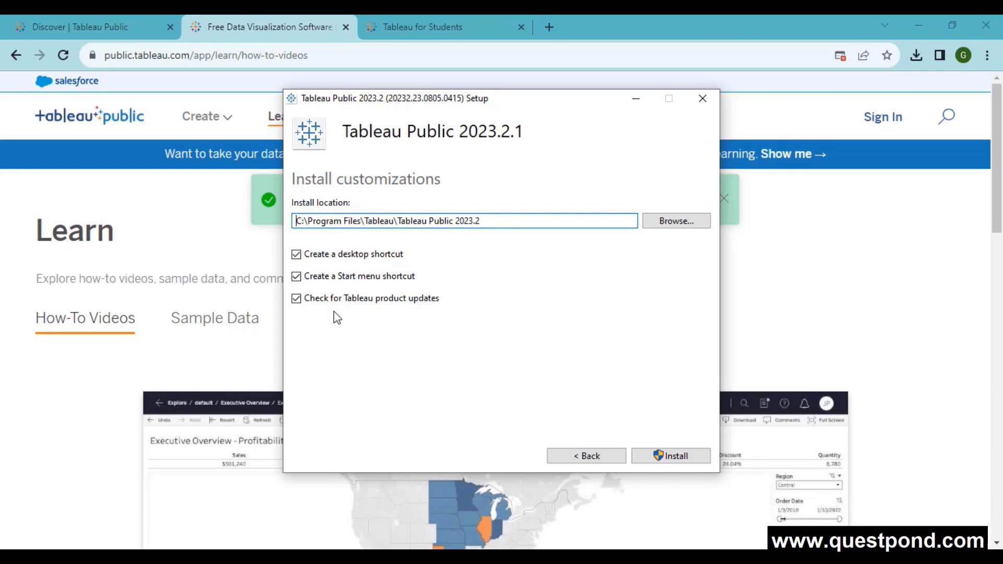
pyautogui.click(674, 455)
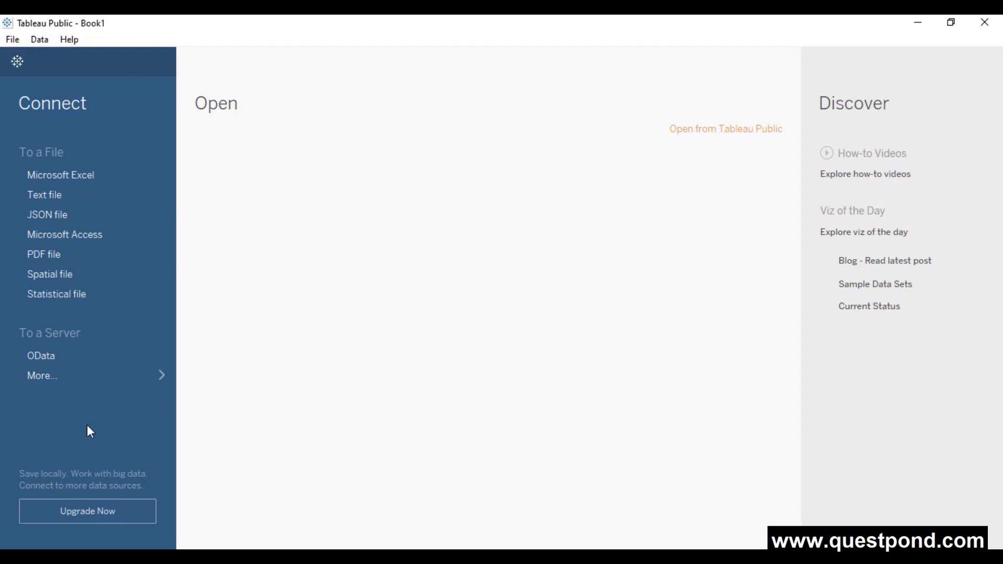
# - Show more server connection types under To a Server on the Book1 start page
pyautogui.click(78, 376)
pyautogui.click(74, 41)
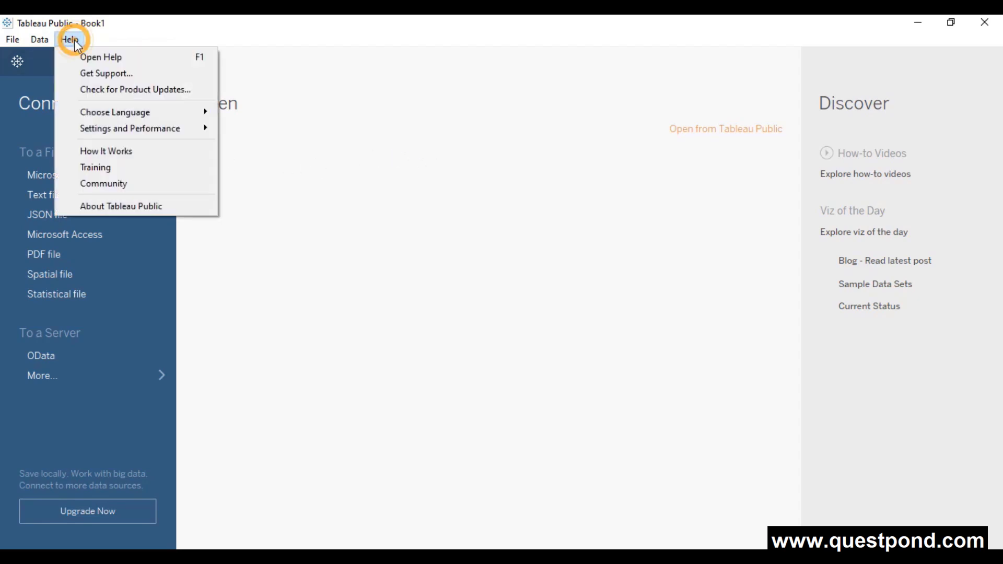
pyautogui.moveTo(134, 114)
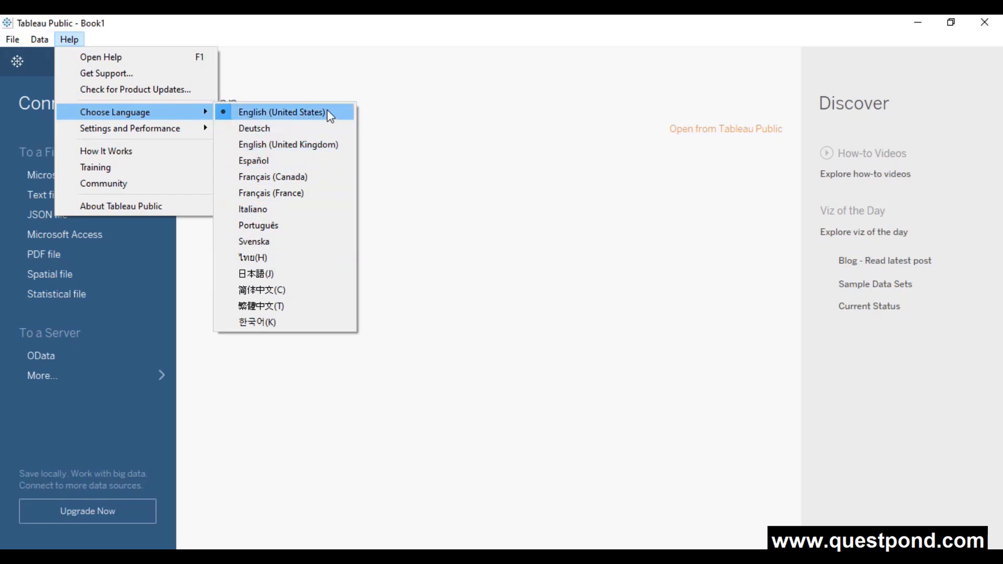
pyautogui.click(337, 26)
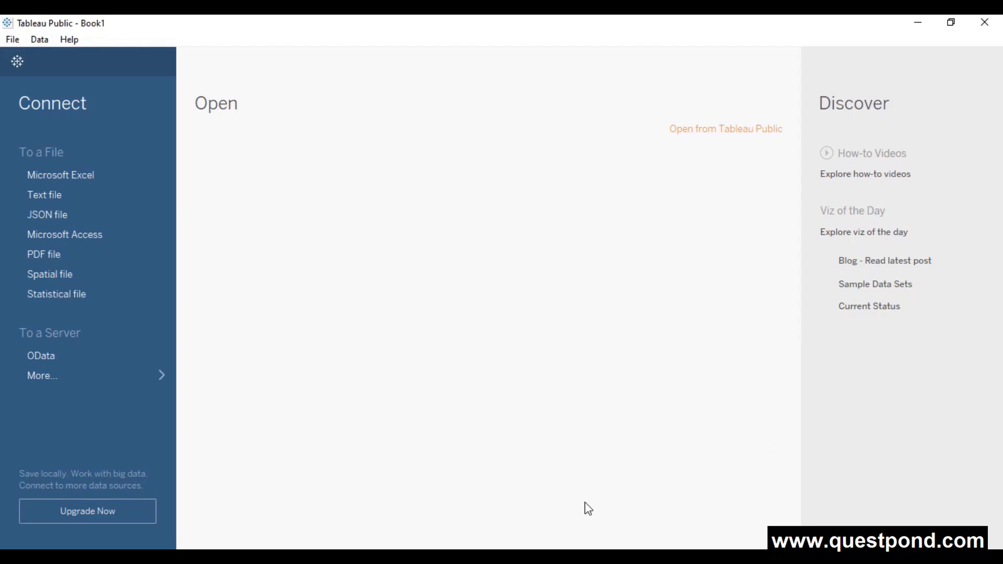
pyautogui.click(511, 557)
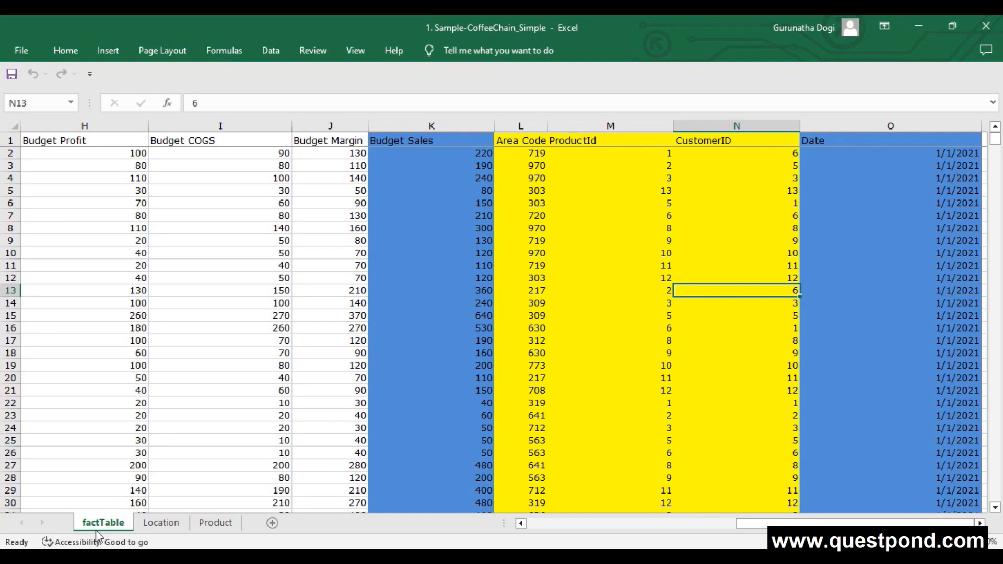
pyautogui.click(163, 523)
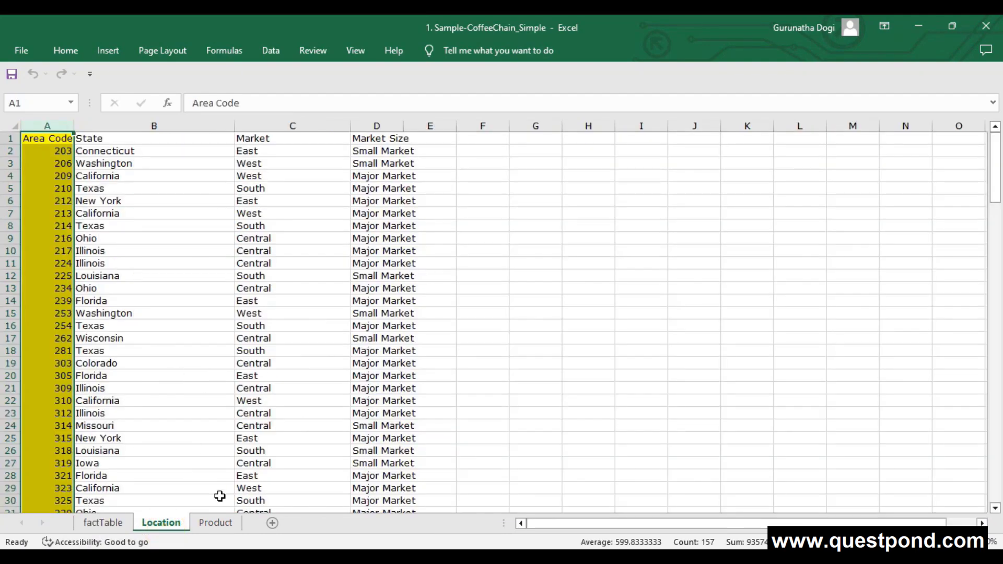
pyautogui.click(214, 522)
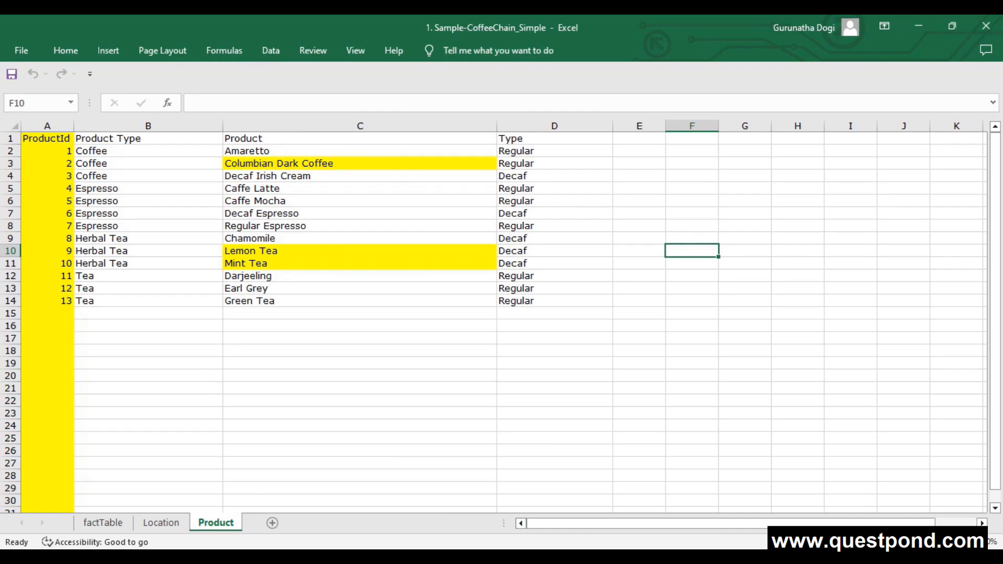
pyautogui.click(540, 557)
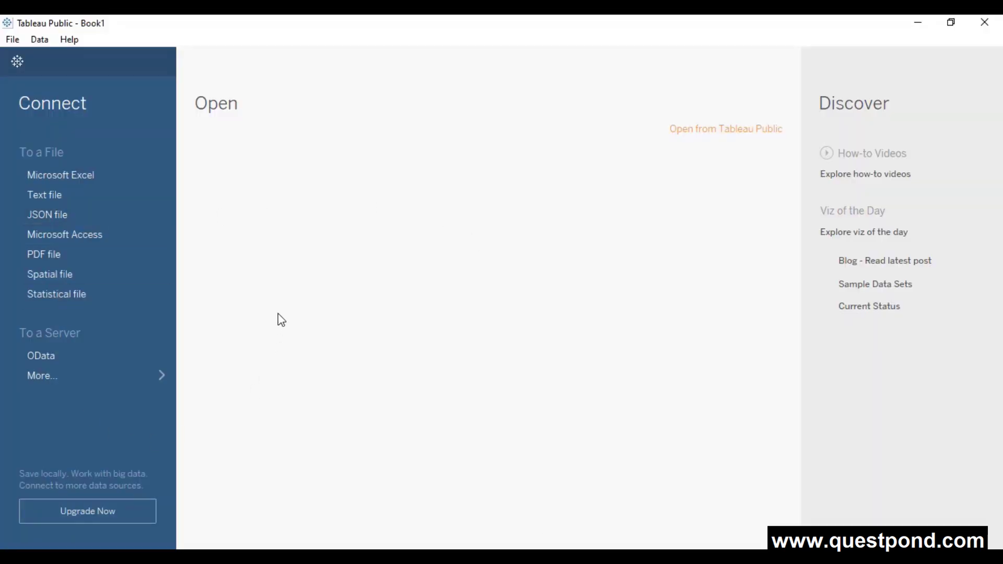
# - Connect Tableau Public to the Microsoft Excel file 1. Sample-CoffeeChain_Simple
pyautogui.click(99, 180)
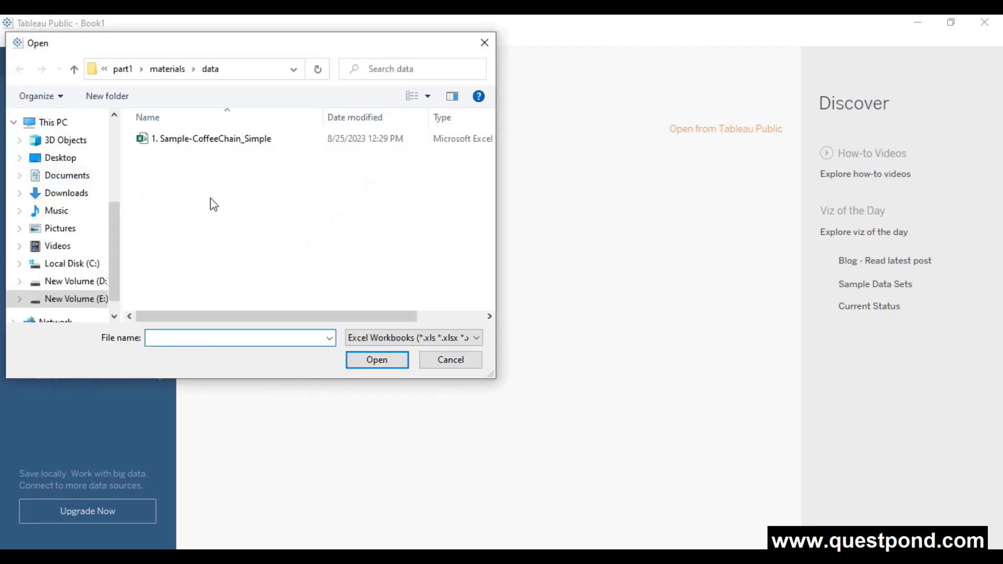
pyautogui.click(209, 144)
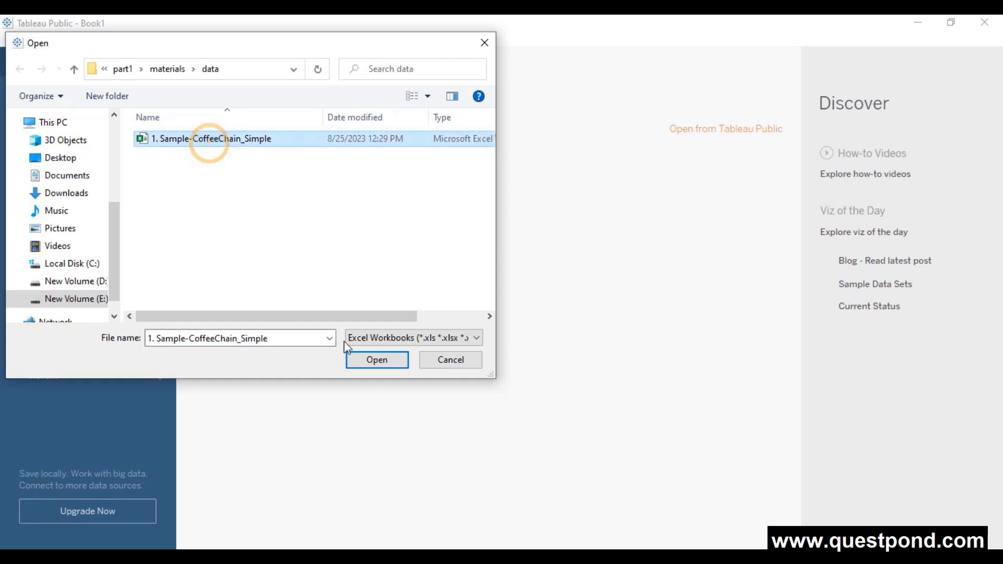
pyautogui.click(360, 361)
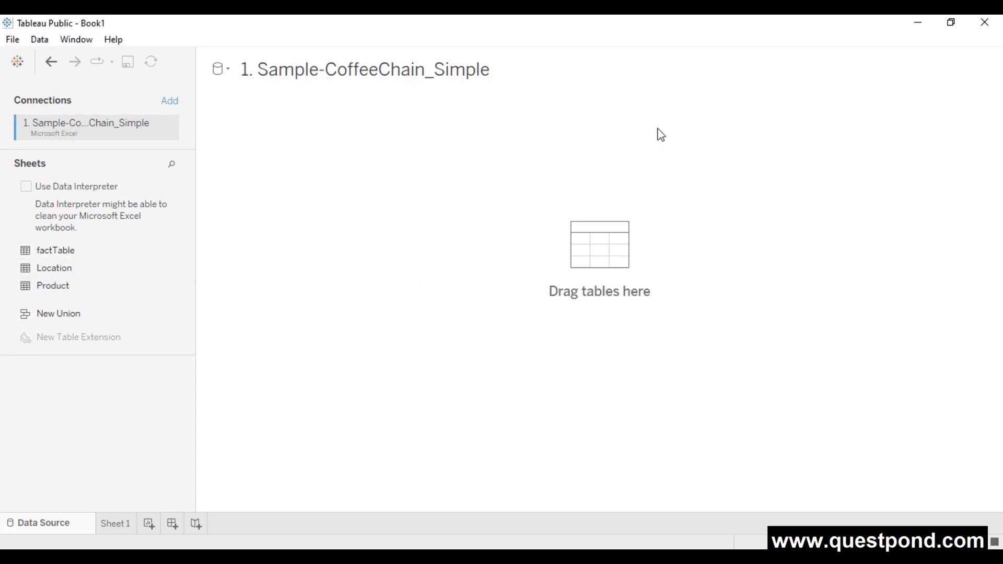
# - Add factTable to the data source canvas and hide the Table Details panel
pyautogui.moveTo(44, 255); pyautogui.dragTo(323, 187)
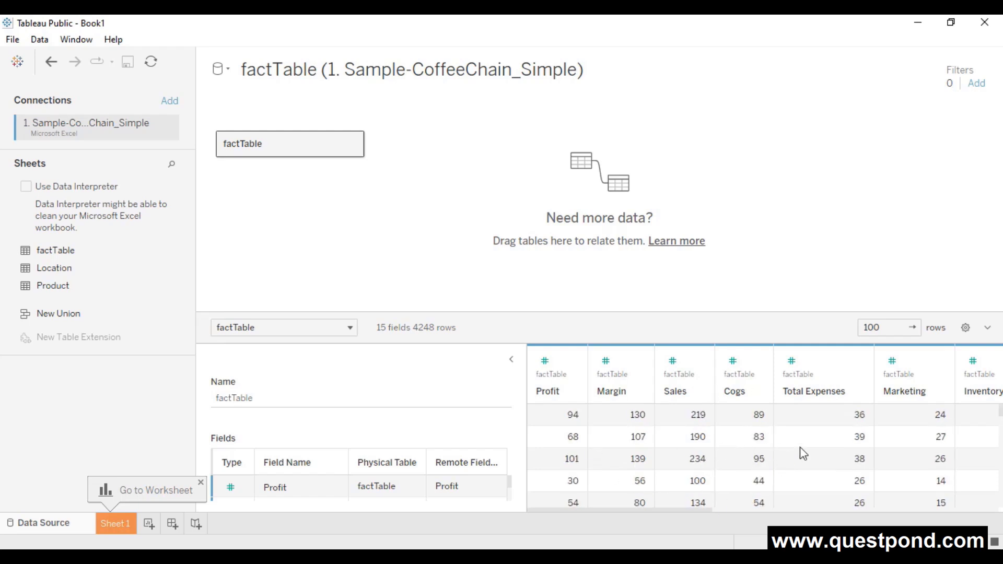
pyautogui.click(511, 360)
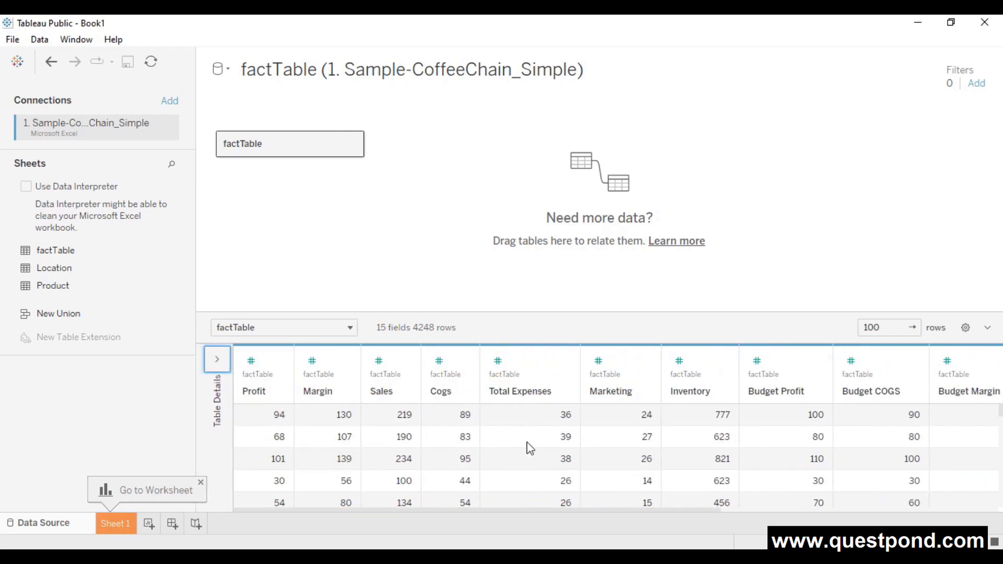
pyautogui.scroll(-2, 601, 454)
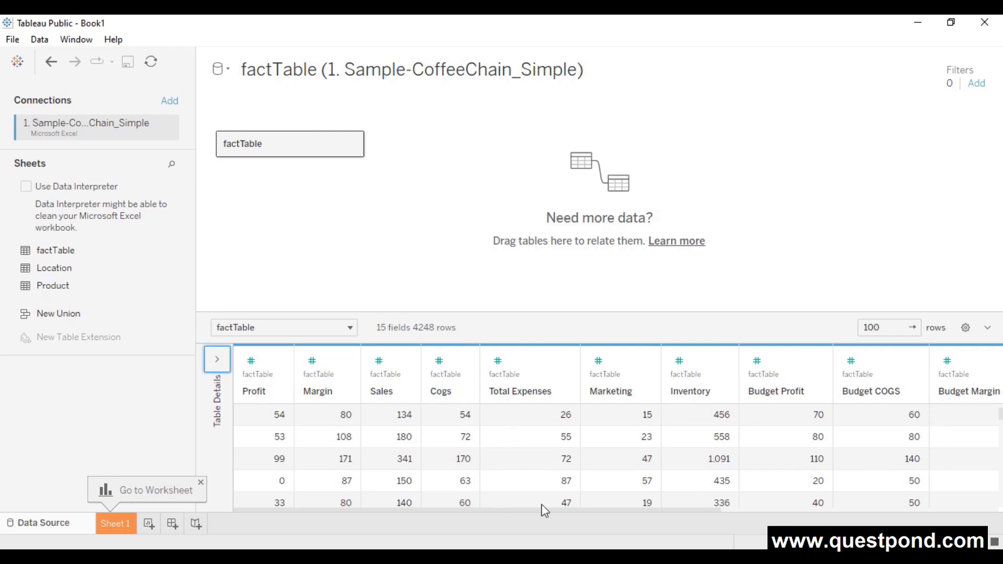
pyautogui.scroll(-3, 646, 477)
pyautogui.scroll(3, 716, 469)
# - Set the data grid preview to 1000 rows
pyautogui.click(888, 330)
pyautogui.write('0')
pyautogui.click(911, 326)
pyautogui.scroll(-10, 794, 460)
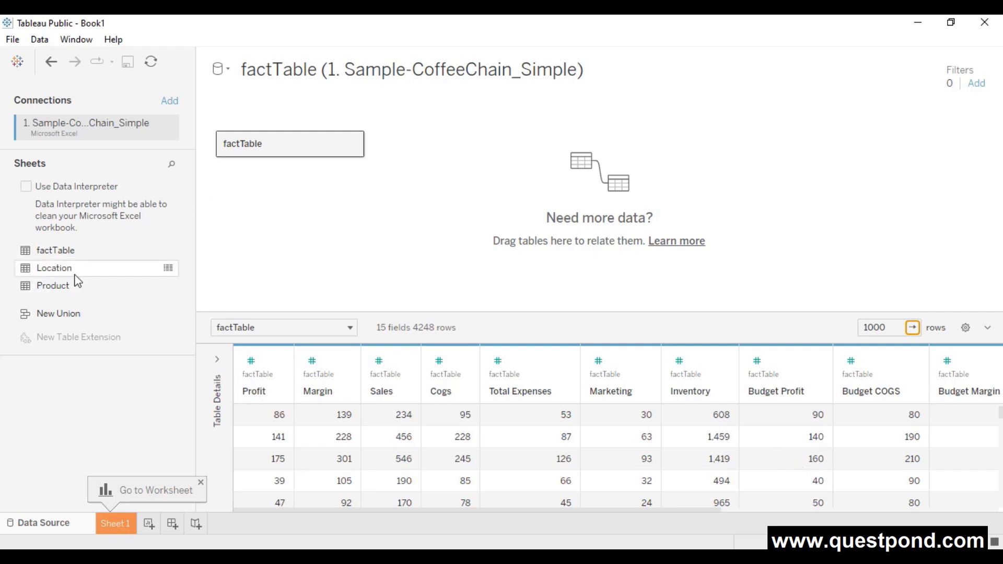
# - Relate Location to factTable on Area Code = Area Code, with Many-to-One cardinality
pyautogui.moveTo(71, 271); pyautogui.dragTo(476, 202)
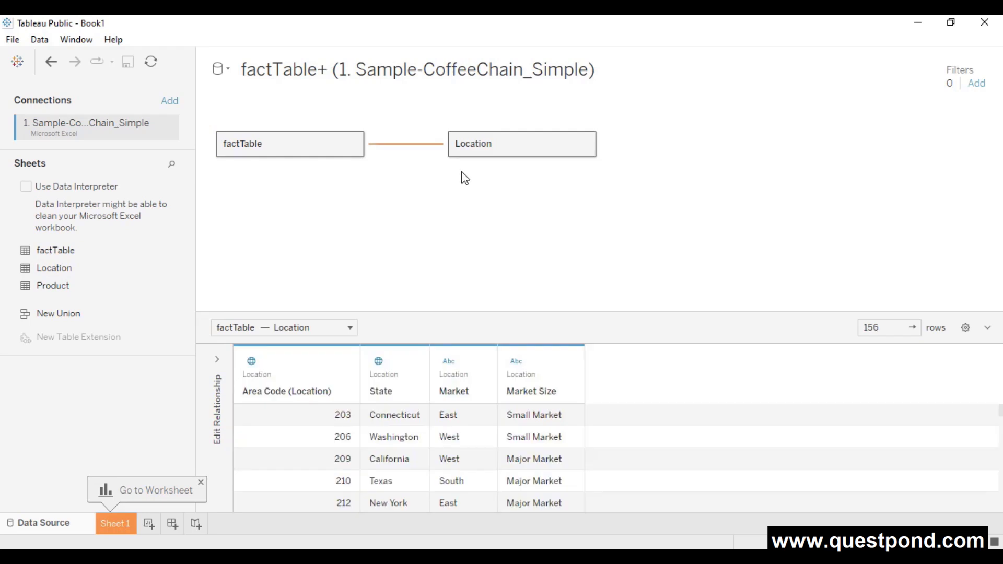
pyautogui.moveTo(423, 152)
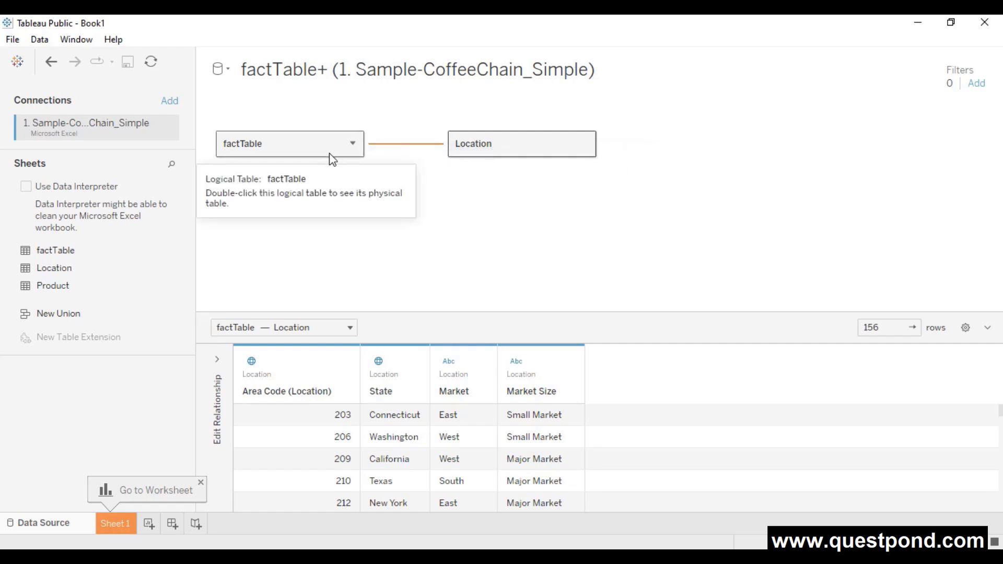
pyautogui.click(500, 153)
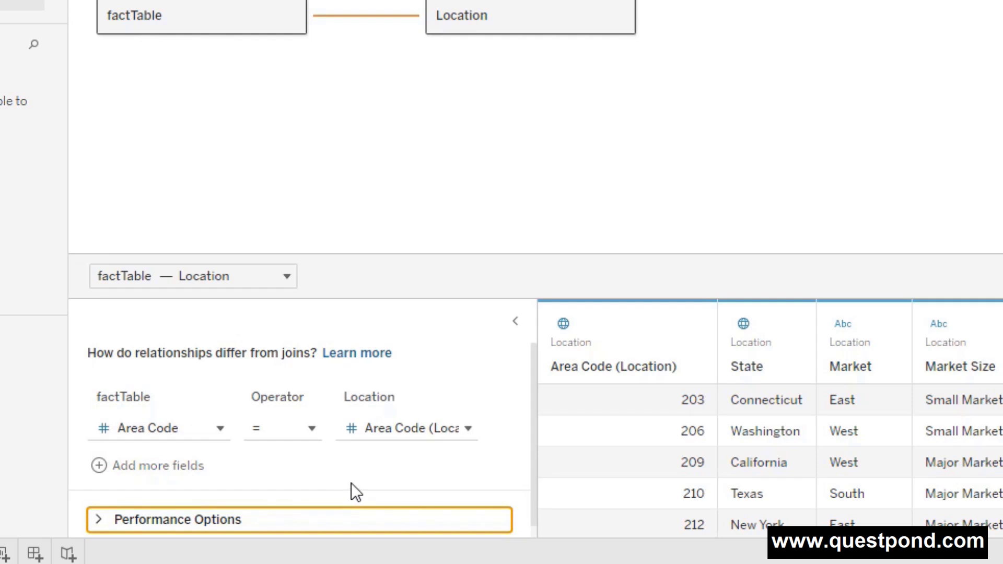
pyautogui.click(469, 430)
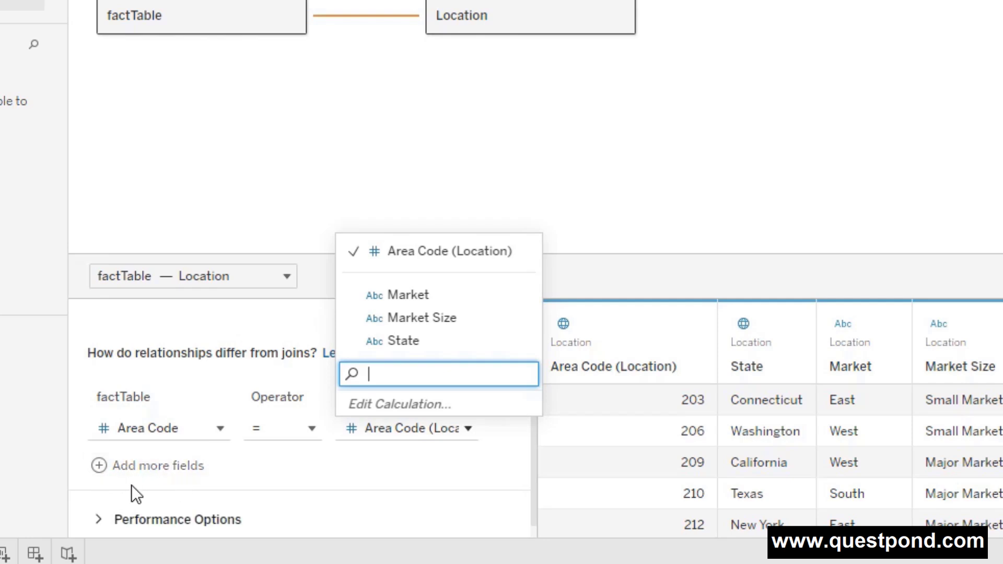
pyautogui.click(320, 499)
pyautogui.scroll(-1, 320, 498)
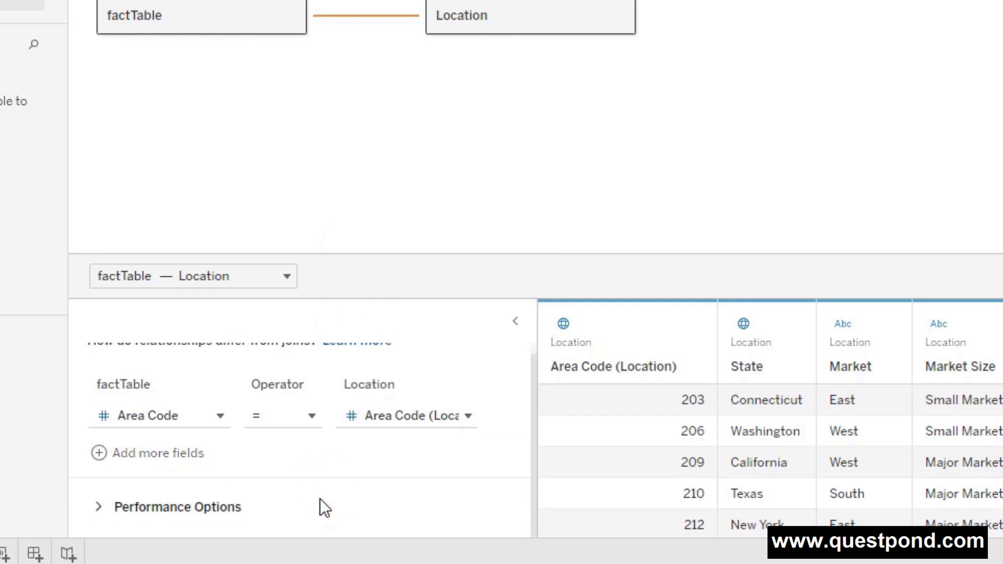
pyautogui.click(203, 512)
pyautogui.scroll(-3, 312, 508)
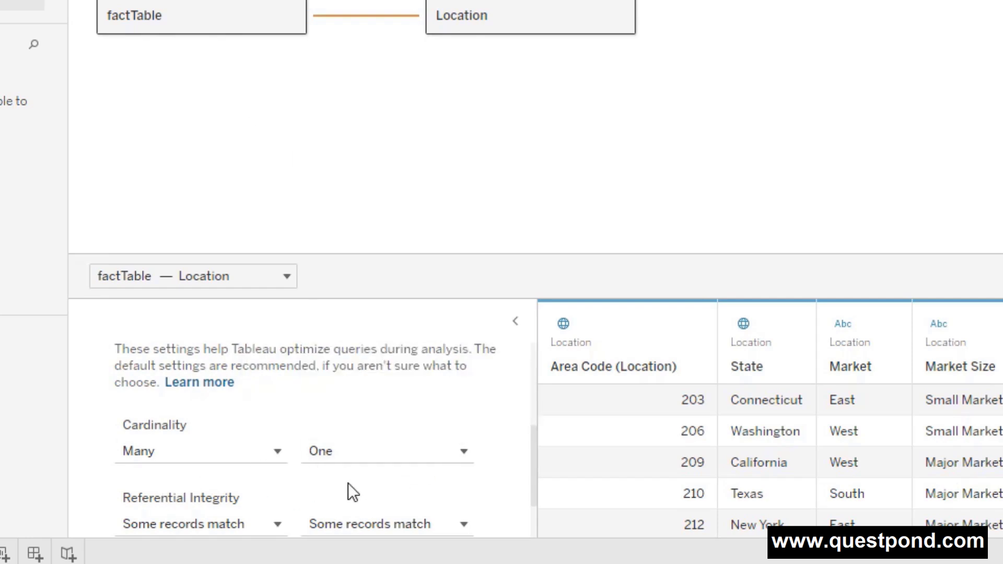
pyautogui.click(434, 453)
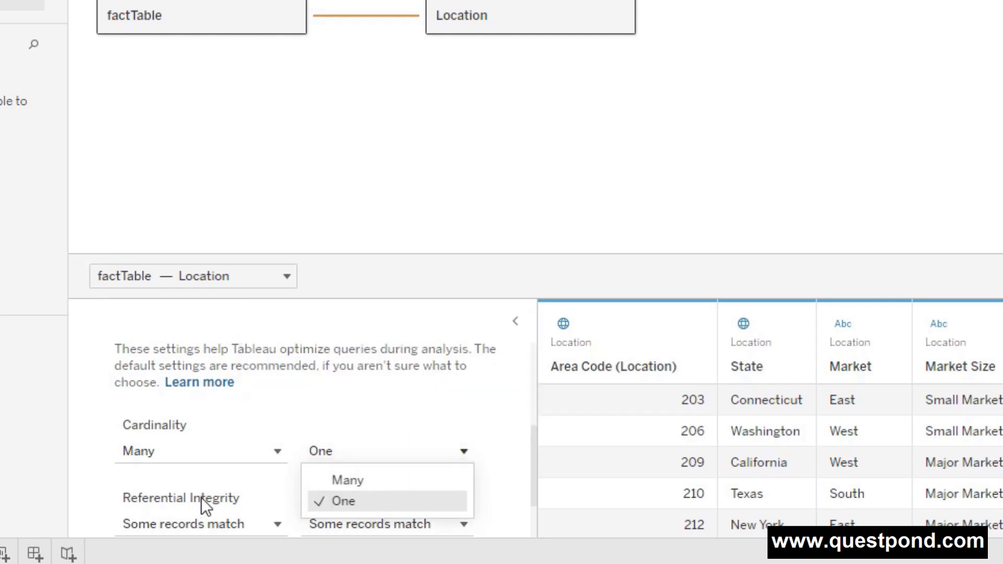
pyautogui.click(513, 465)
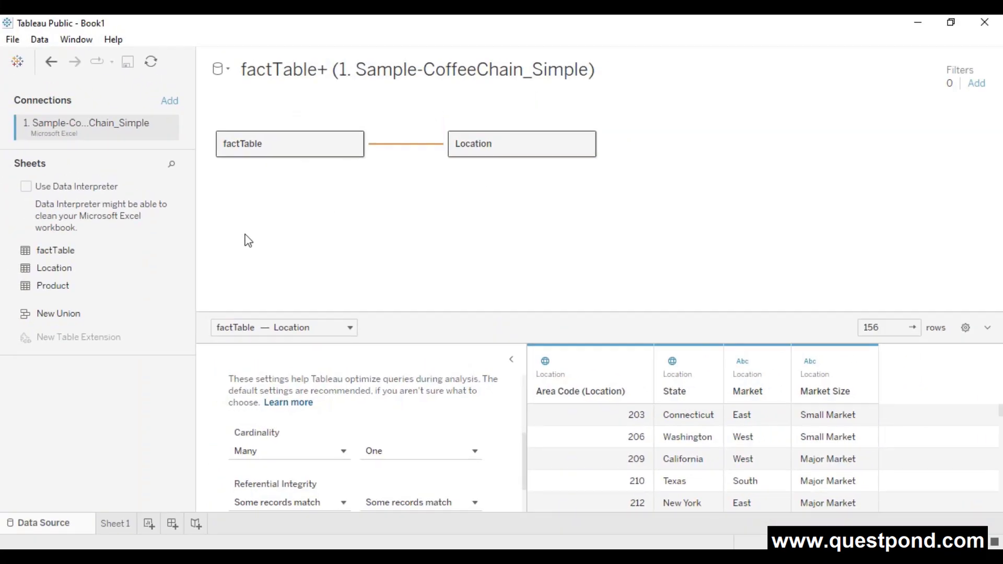
# - Drag Product beside factTable and set Product's side of the cardinality to One
pyautogui.moveTo(45, 287); pyautogui.dragTo(414, 204)
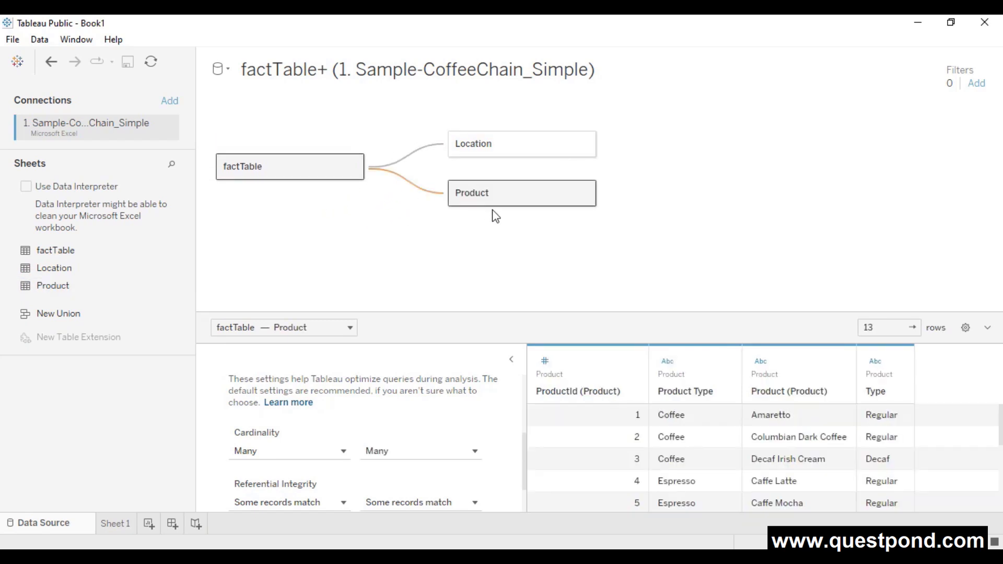
pyautogui.moveTo(416, 192)
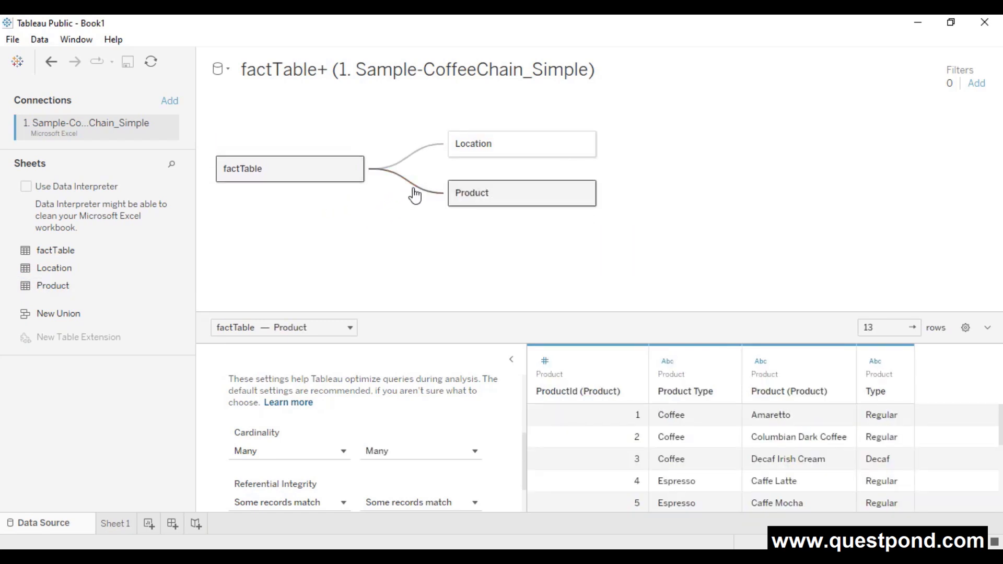
pyautogui.click(417, 193)
pyautogui.scroll(3, 384, 421)
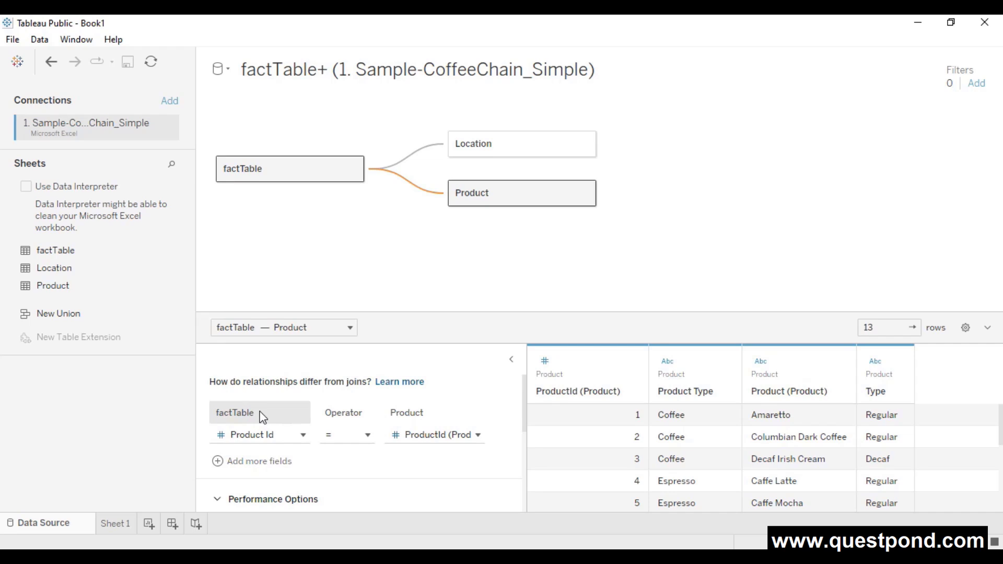
pyautogui.scroll(-2, 387, 456)
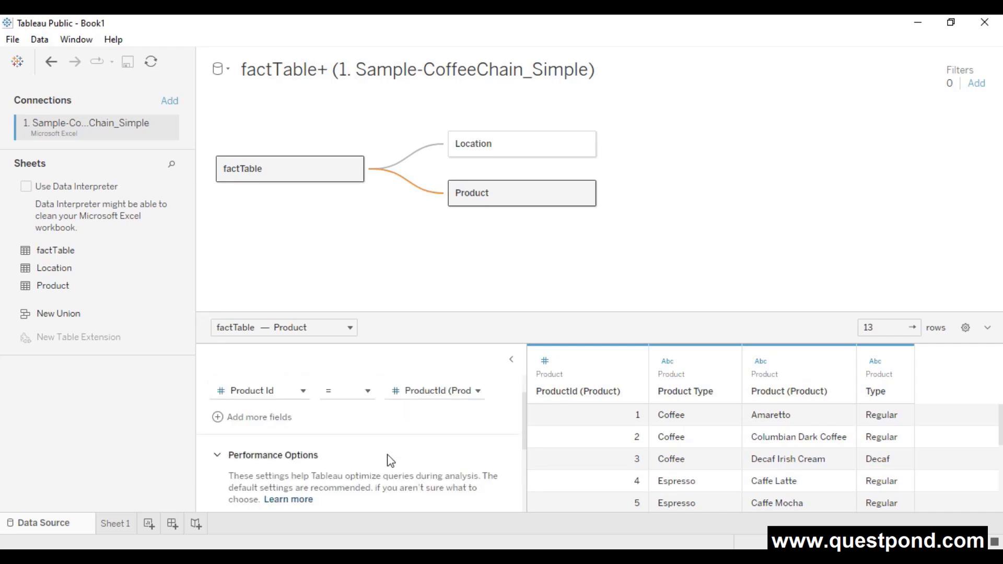
pyautogui.scroll(-1, 406, 475)
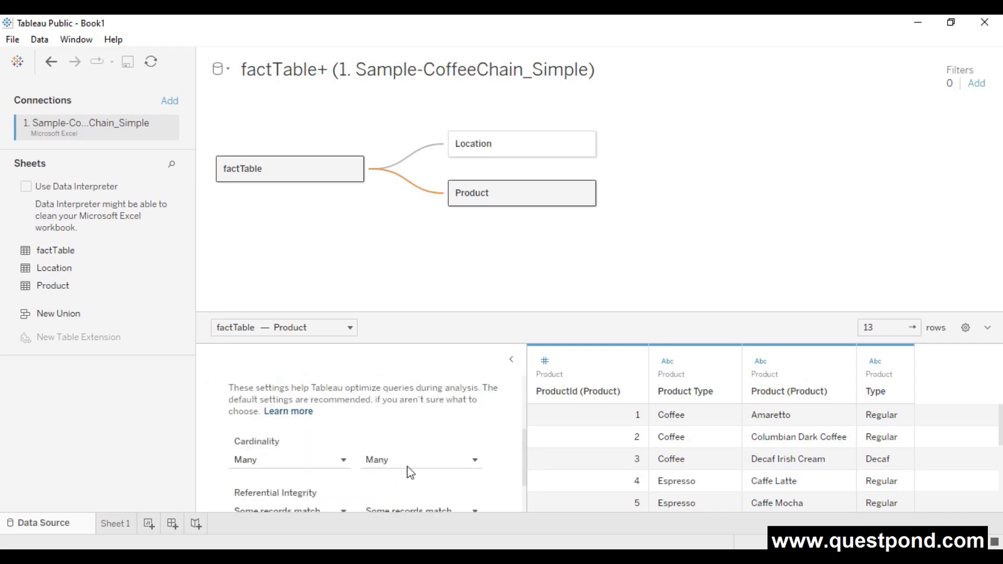
pyautogui.click(454, 463)
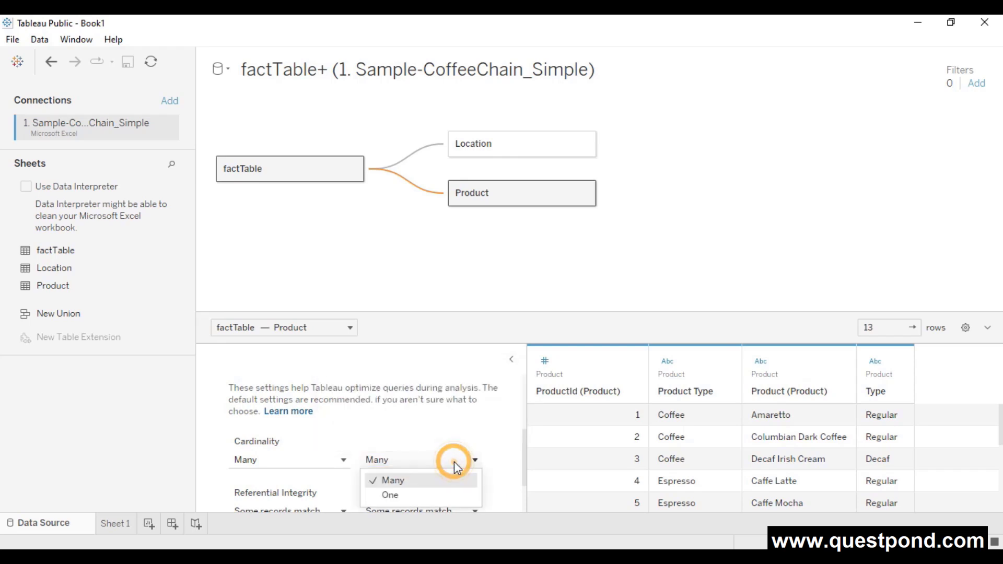
pyautogui.click(430, 496)
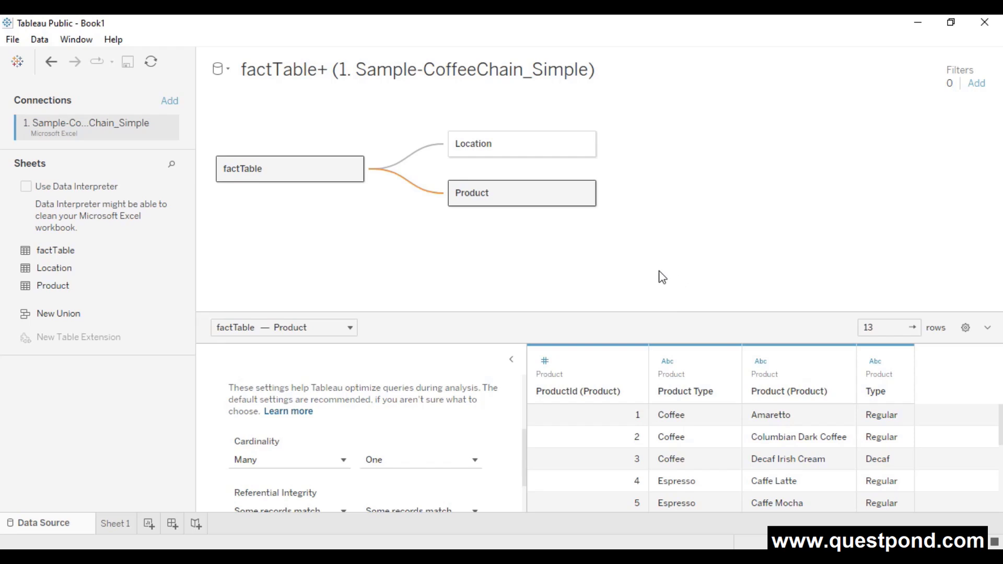
# - Switch to Sheet 1, briefly revisit the factTable+ data source, then return to Sheet 1
pyautogui.click(115, 524)
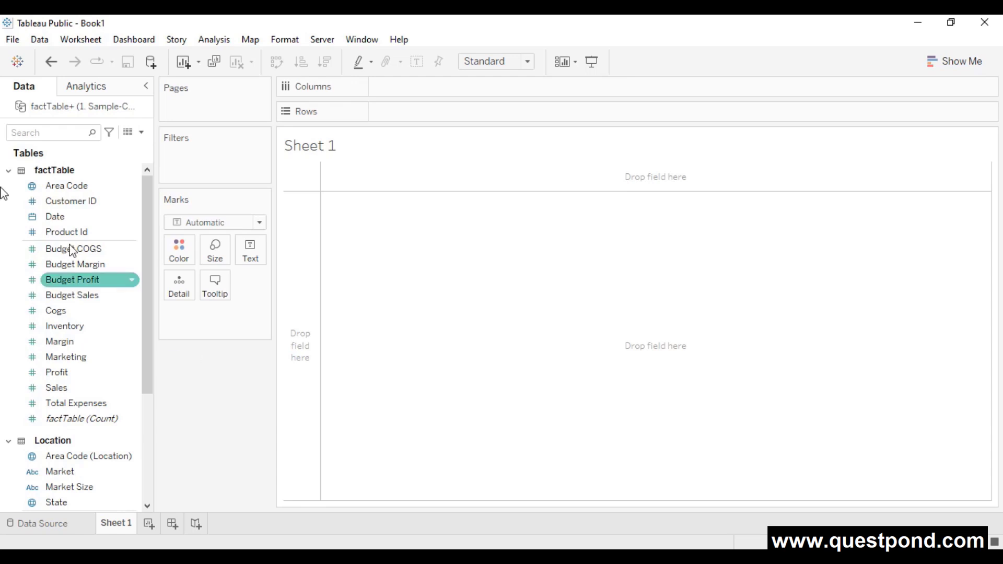
pyautogui.scroll(-3, 34, 452)
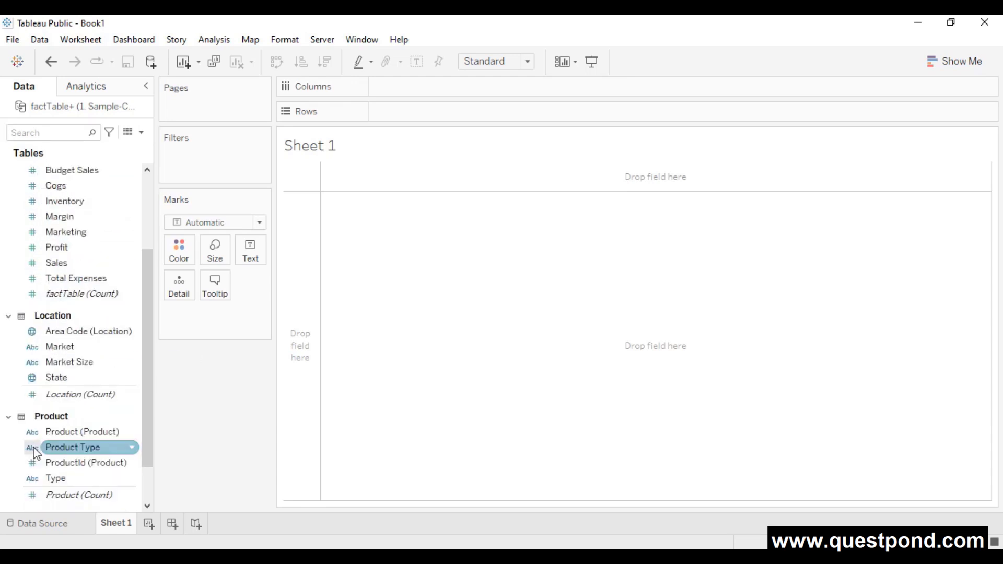
pyautogui.doubleClick(92, 108)
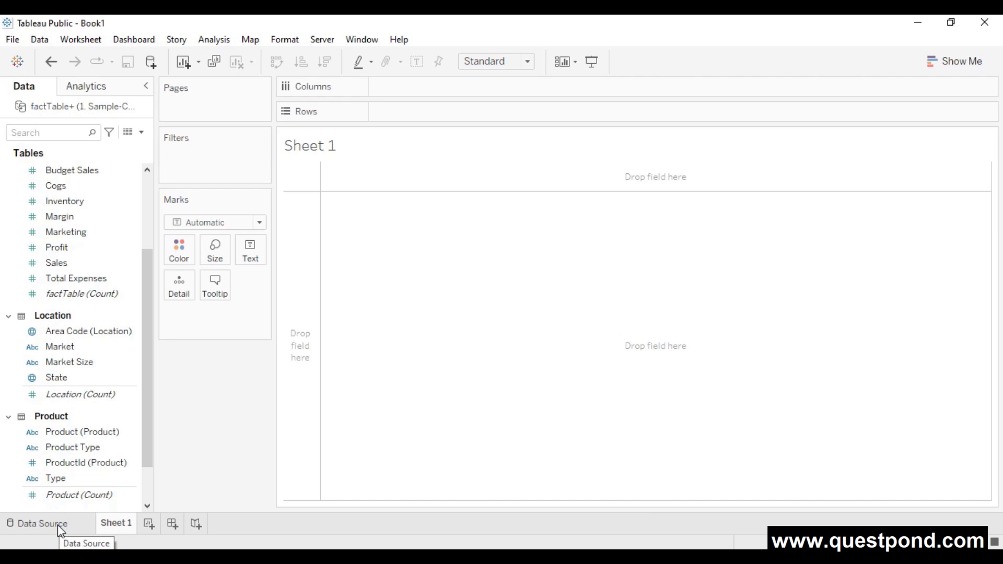
pyautogui.click(58, 524)
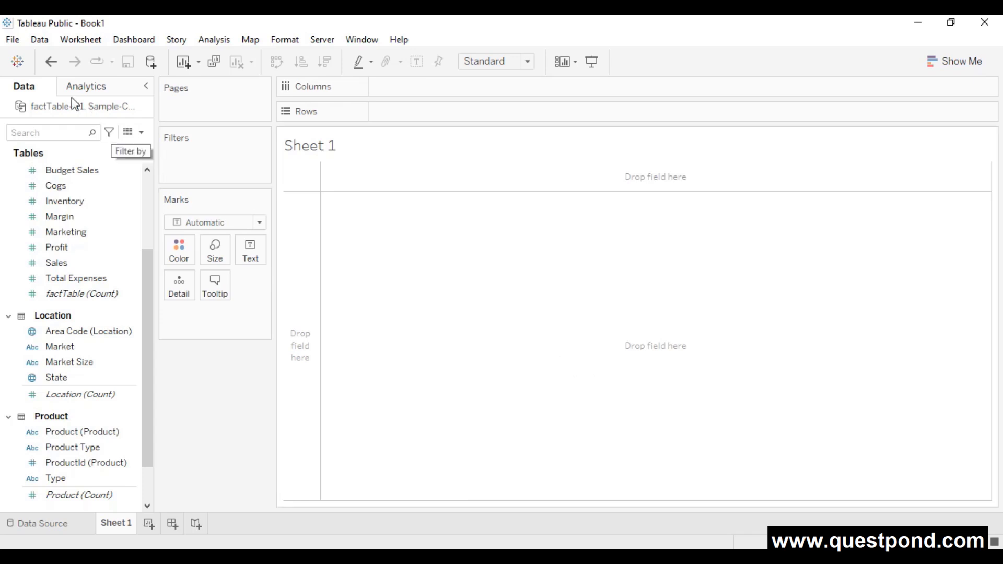
# - Browse the Data pane fields, select Customer ID, and bring up the Show Me suggestions
pyautogui.scroll(3, 94, 225)
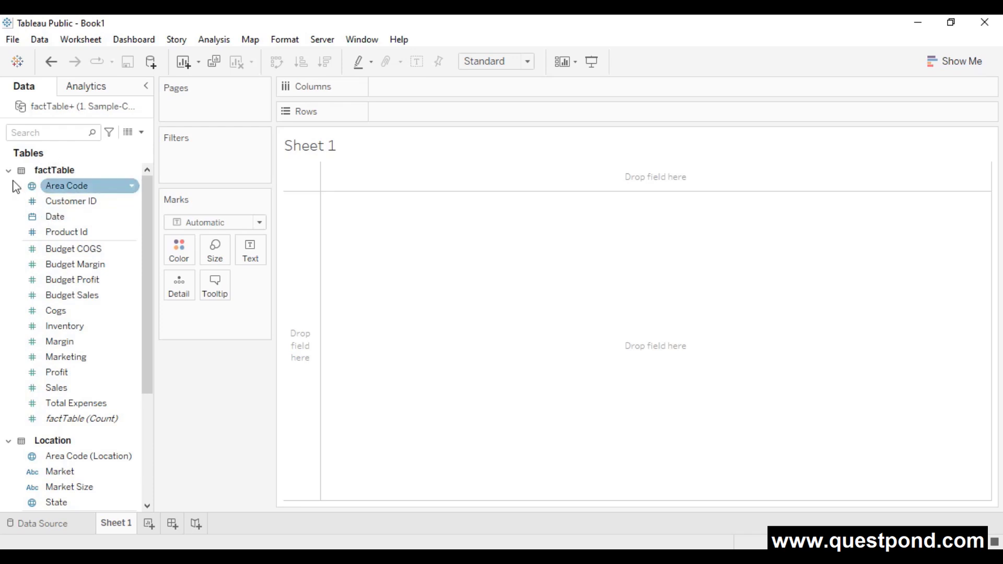
pyautogui.scroll(-3, 96, 349)
pyautogui.scroll(-3, 85, 376)
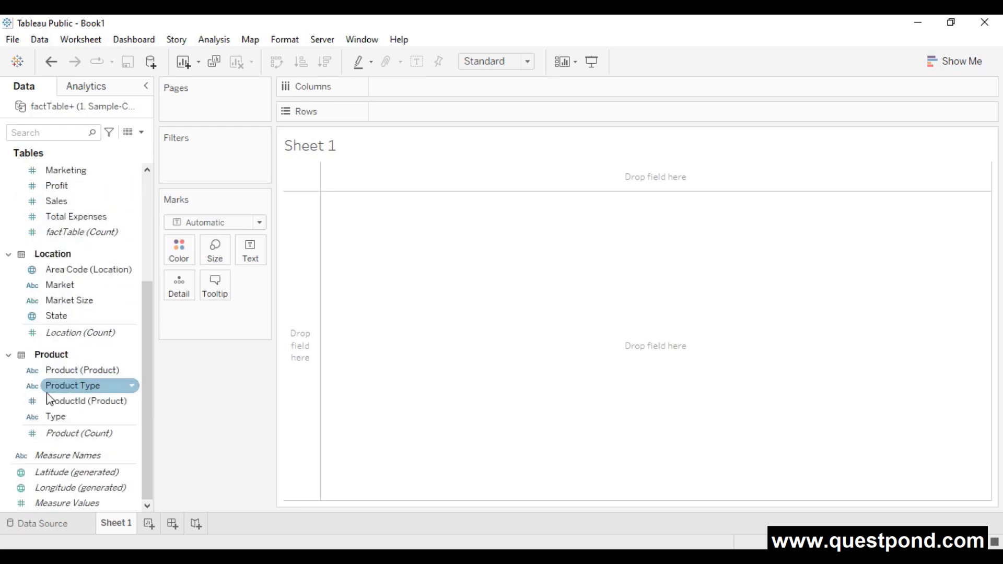
pyautogui.scroll(5, 94, 363)
pyautogui.scroll(1, 120, 383)
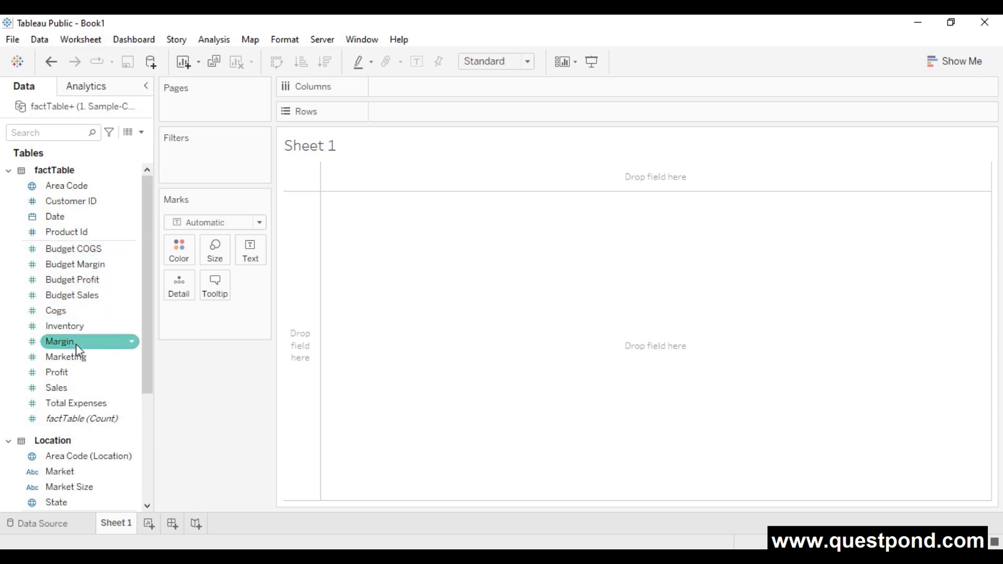
pyautogui.scroll(-4, 106, 345)
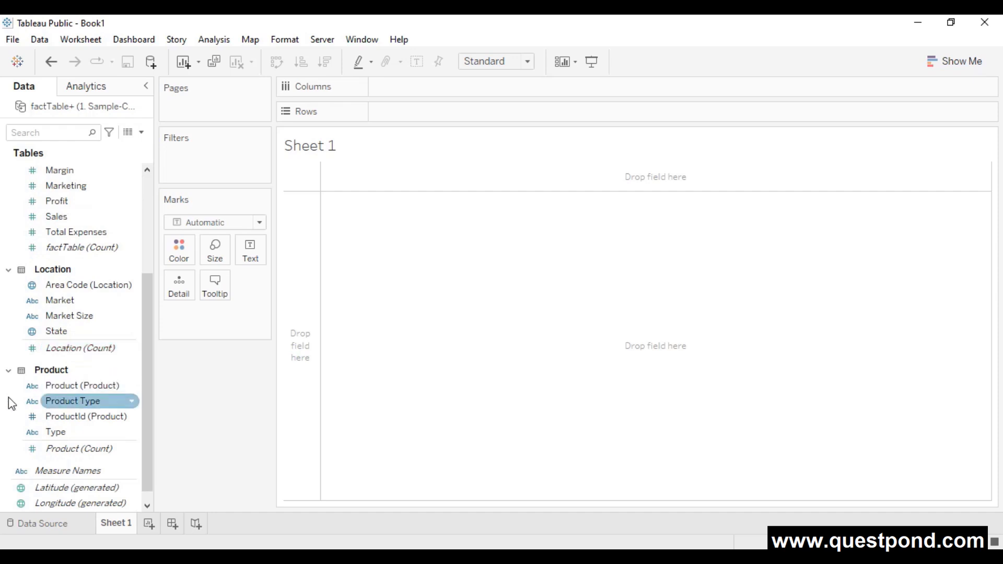
pyautogui.scroll(-1, 35, 450)
pyautogui.scroll(5, 97, 271)
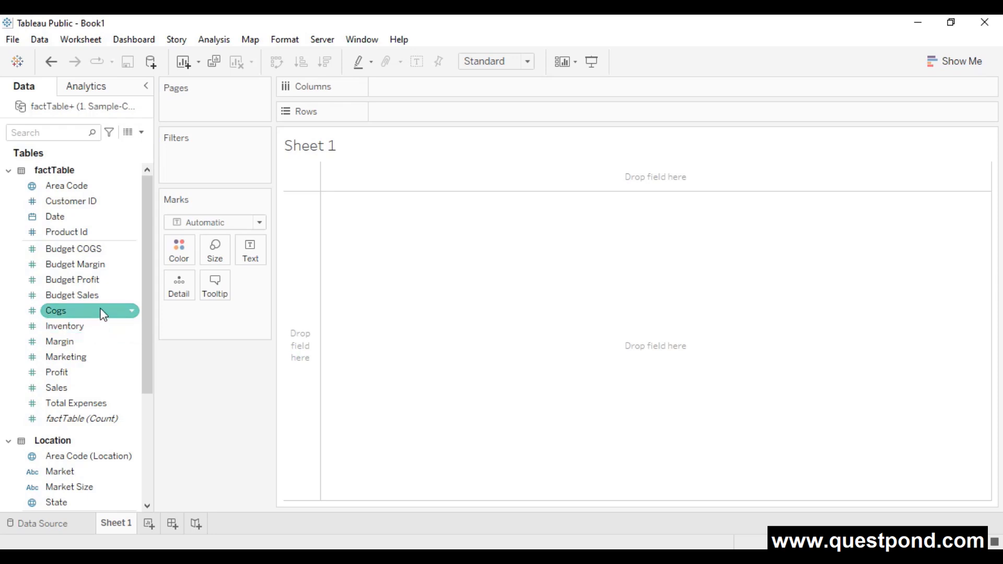
pyautogui.click(88, 201)
pyautogui.scroll(-4, 92, 408)
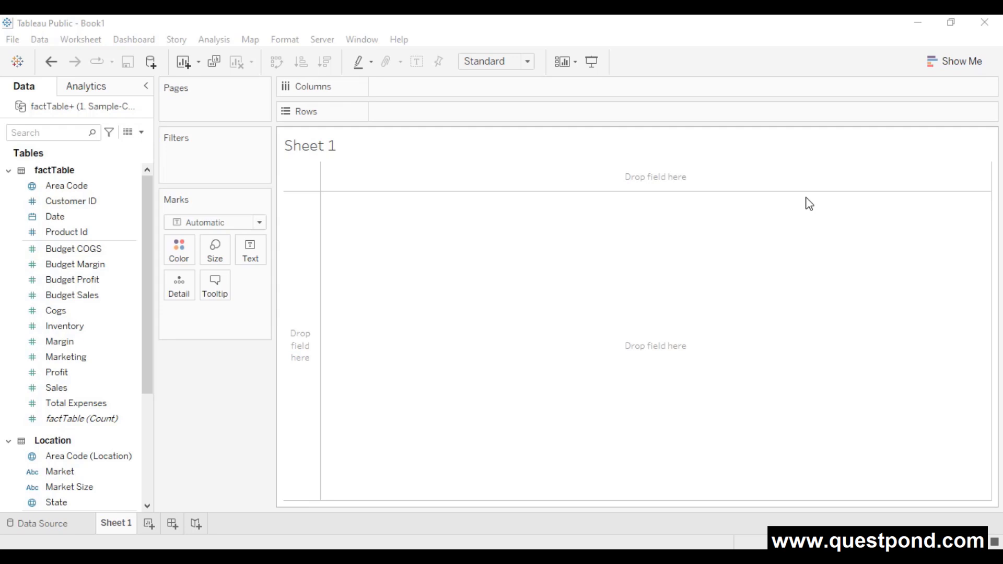
pyautogui.click(937, 58)
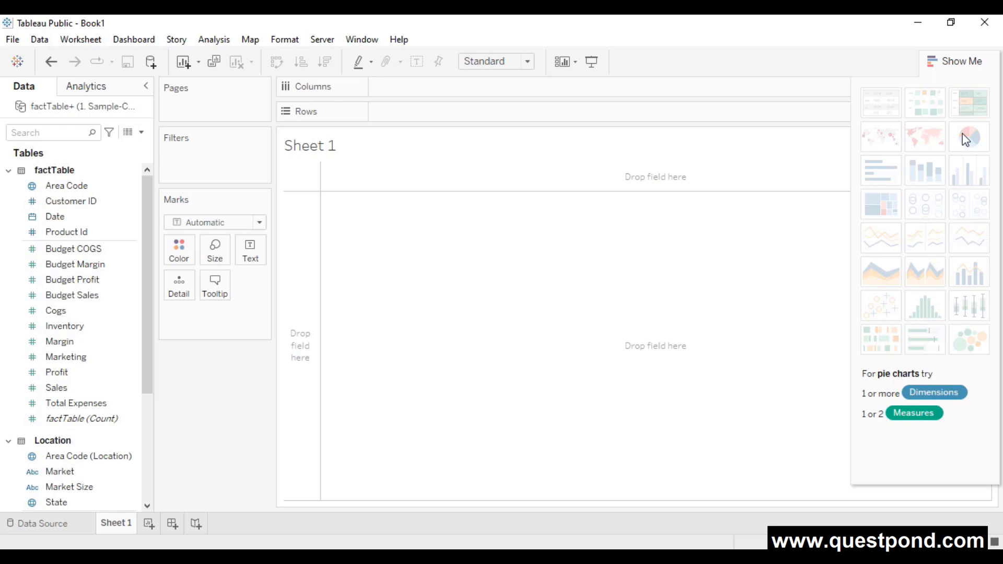
# - Hide the Show Me panel so Sheet 1 shows a blank canvas
pyautogui.click(958, 63)
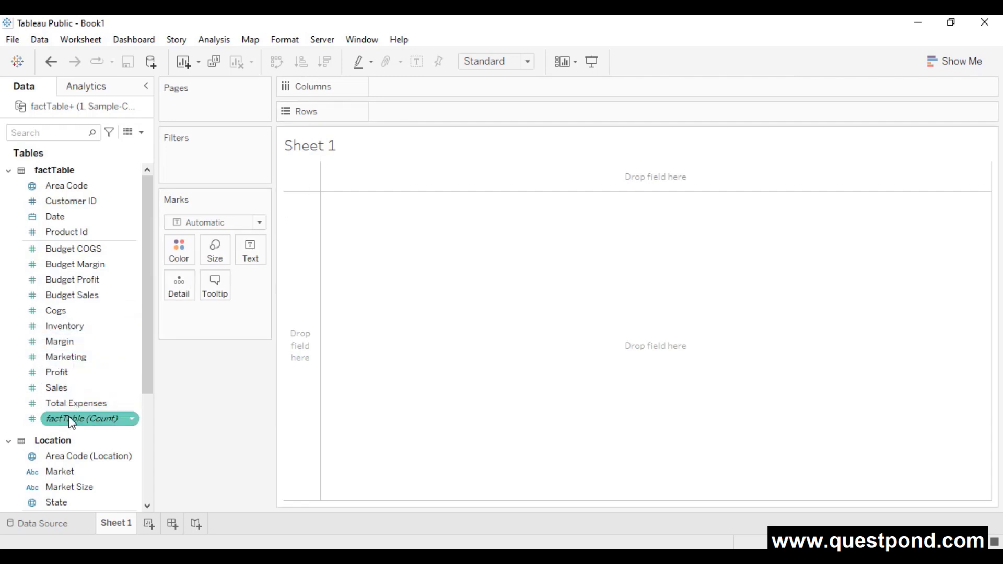
pyautogui.scroll(-1, 67, 434)
# - Put State on Rows and Sales on Columns to chart SUM(Sales) across 20 states
pyautogui.moveTo(52, 458); pyautogui.dragTo(411, 119)
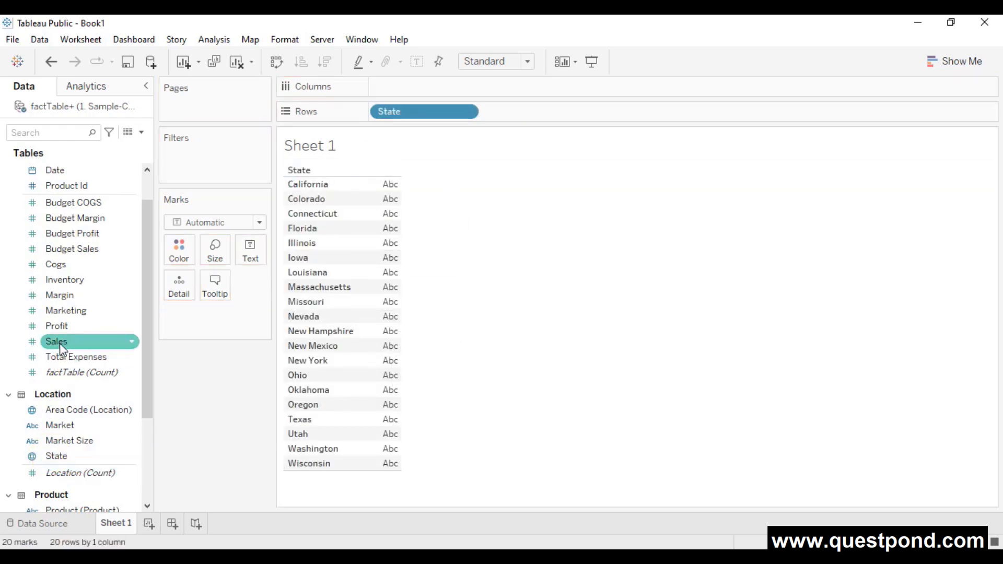
pyautogui.moveTo(64, 341); pyautogui.dragTo(418, 96)
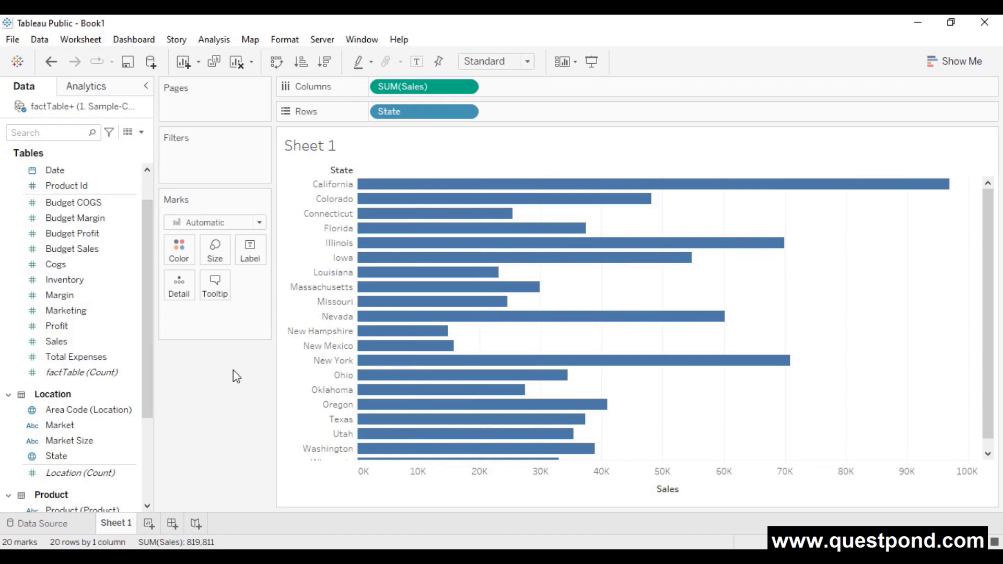
pyautogui.click(259, 223)
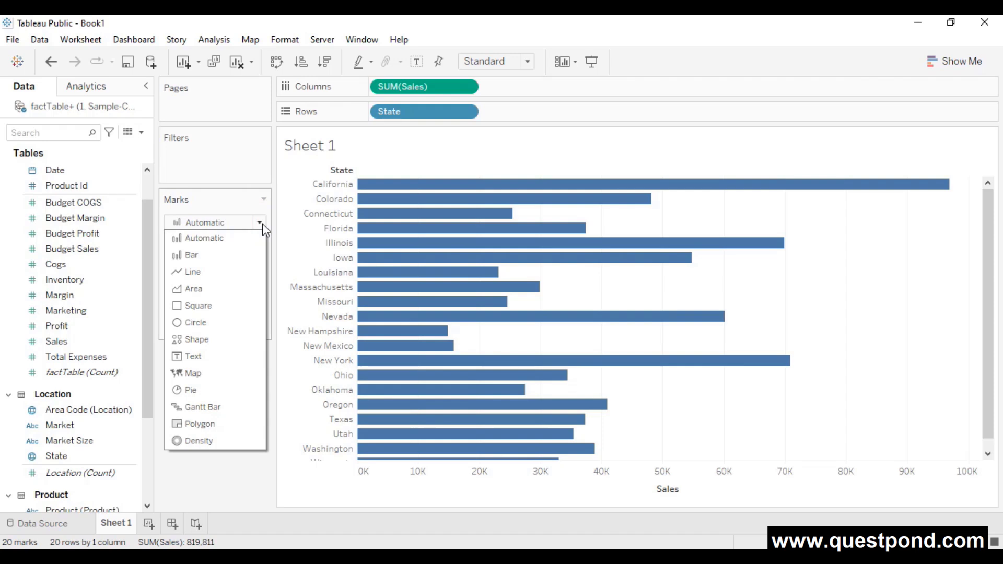
# - Try Line and Circle mark types, then settle on Bar for the Sales by State chart
pyautogui.click(219, 272)
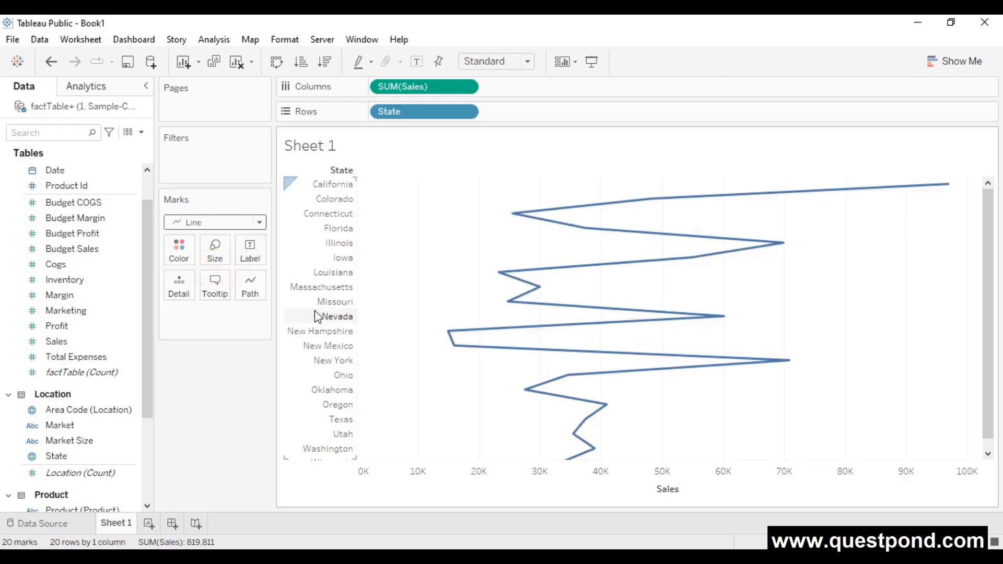
pyautogui.click(262, 224)
pyautogui.click(200, 328)
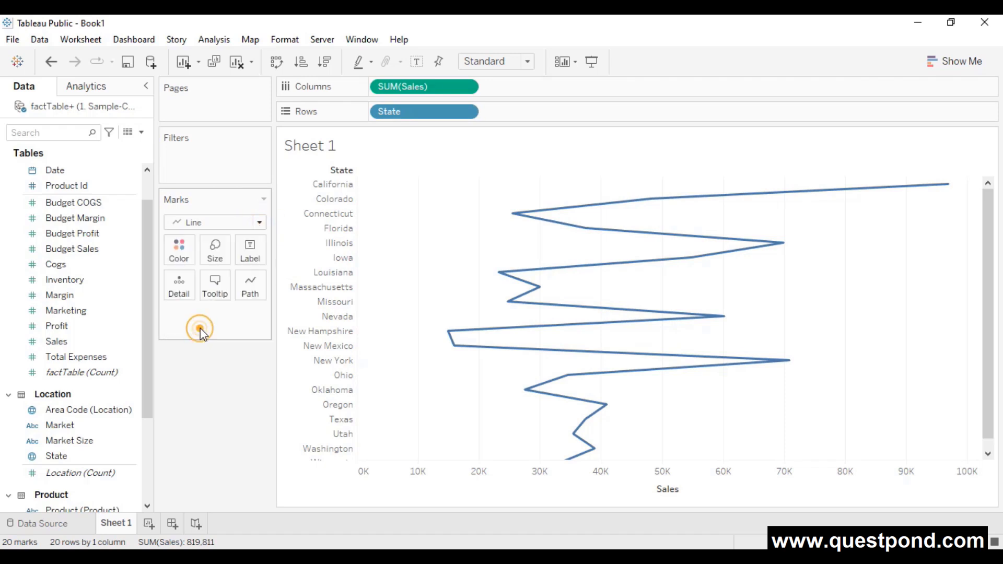
pyautogui.click(260, 223)
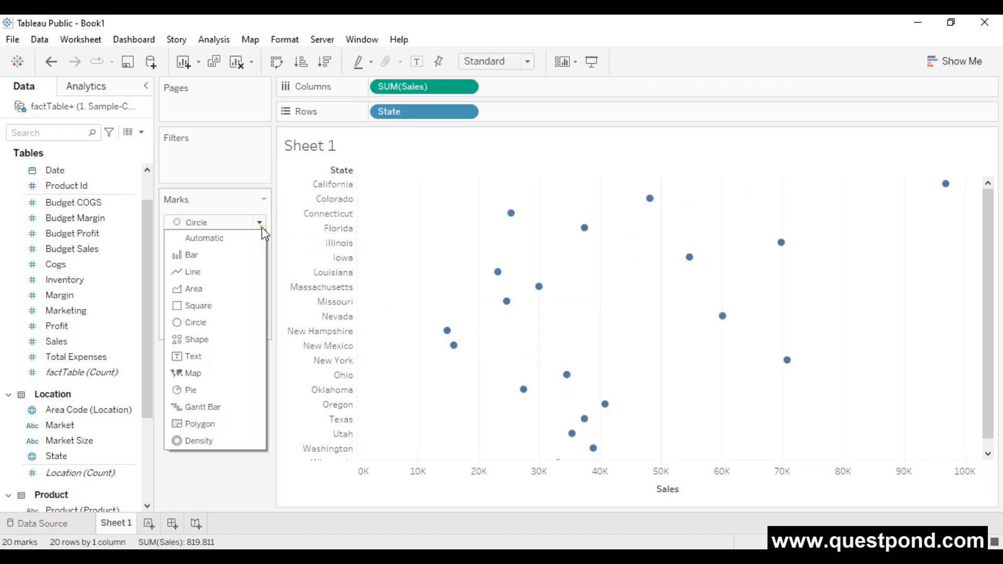
pyautogui.click(249, 254)
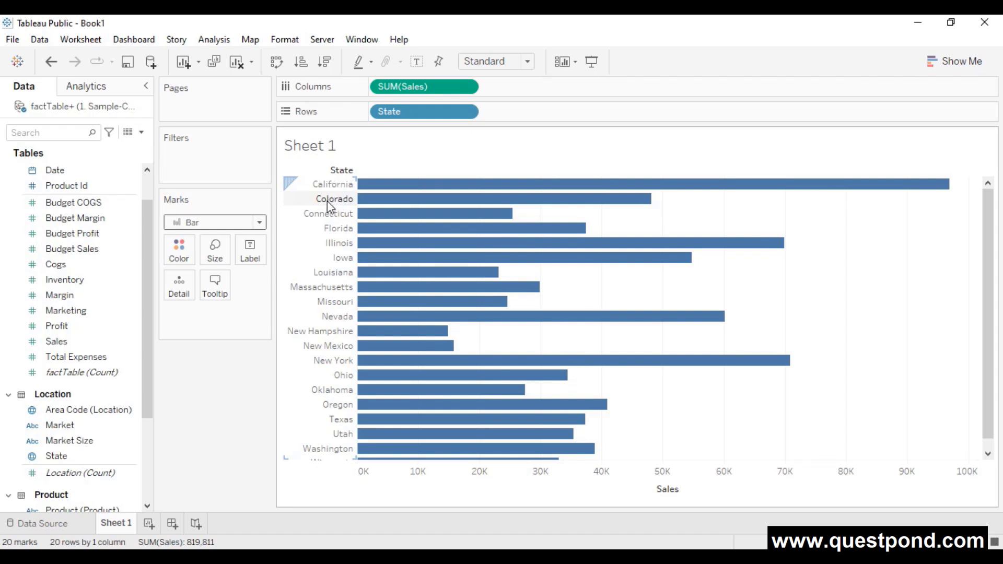
pyautogui.moveTo(380, 260)
pyautogui.moveTo(380, 282)
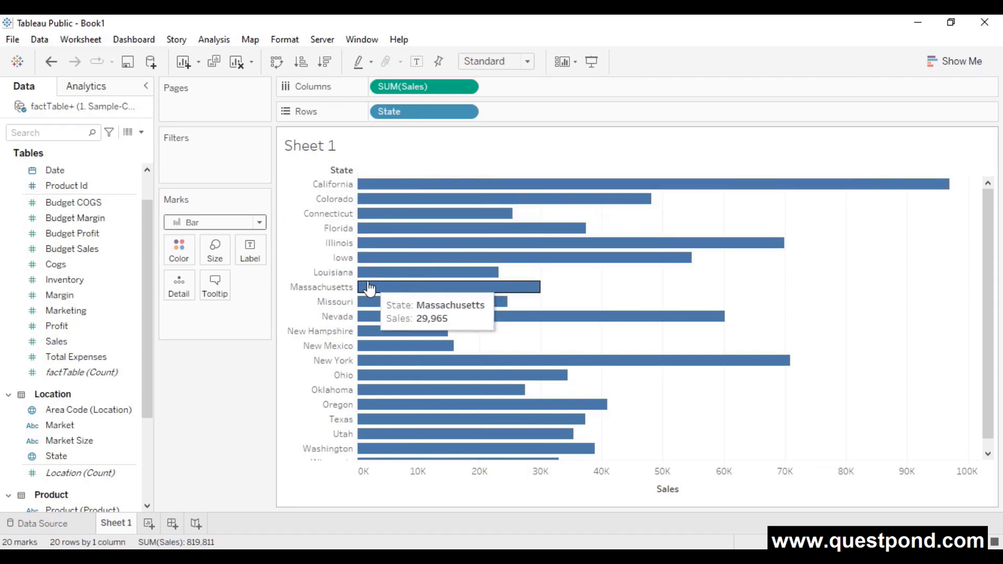
pyautogui.moveTo(369, 226)
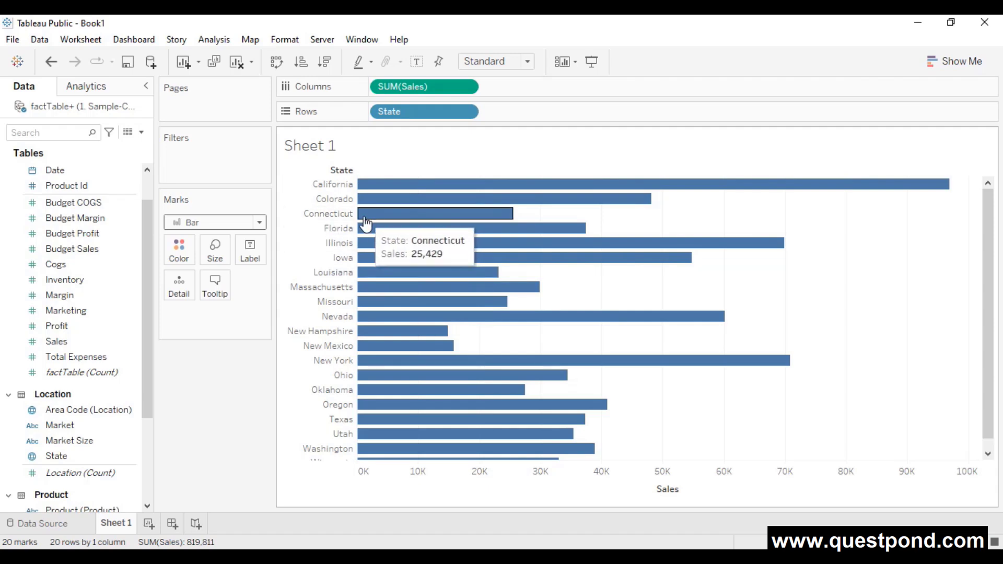
pyautogui.scroll(-5, 102, 404)
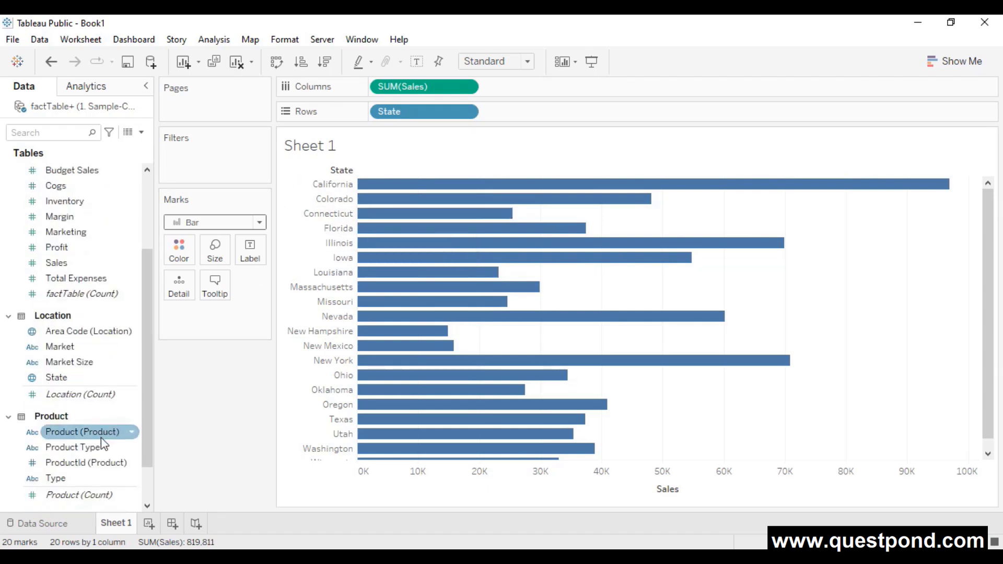
# - Colour the bars by Product Type and highlight Herbal Tea, Espresso, Coffee and Tea in turn
pyautogui.moveTo(80, 446); pyautogui.dragTo(184, 249)
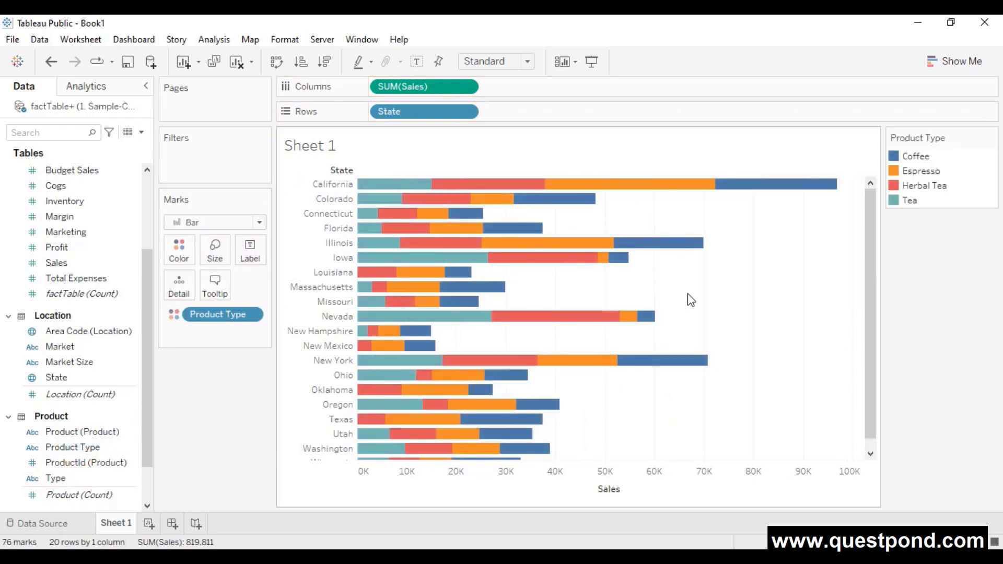
pyautogui.click(897, 187)
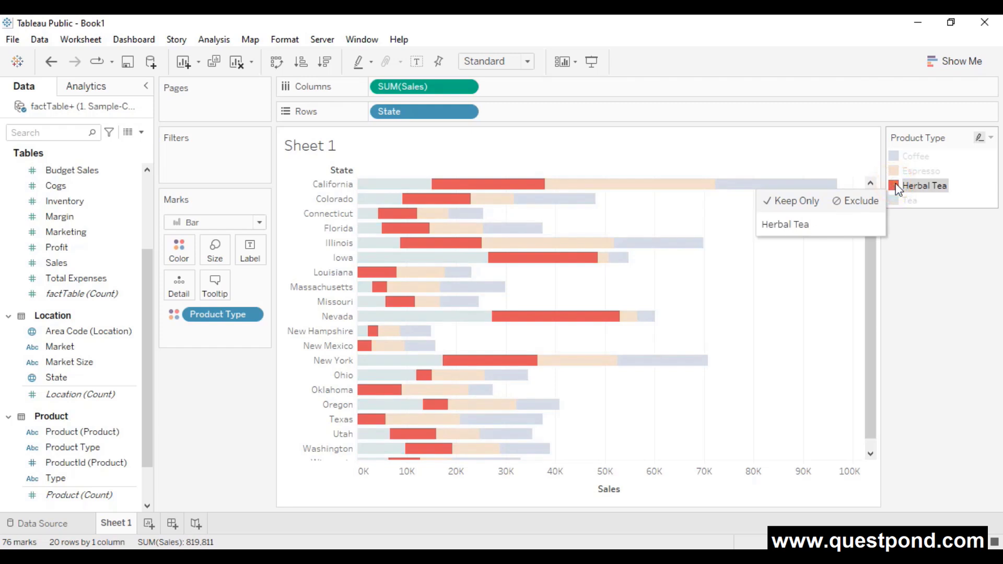
pyautogui.moveTo(544, 318)
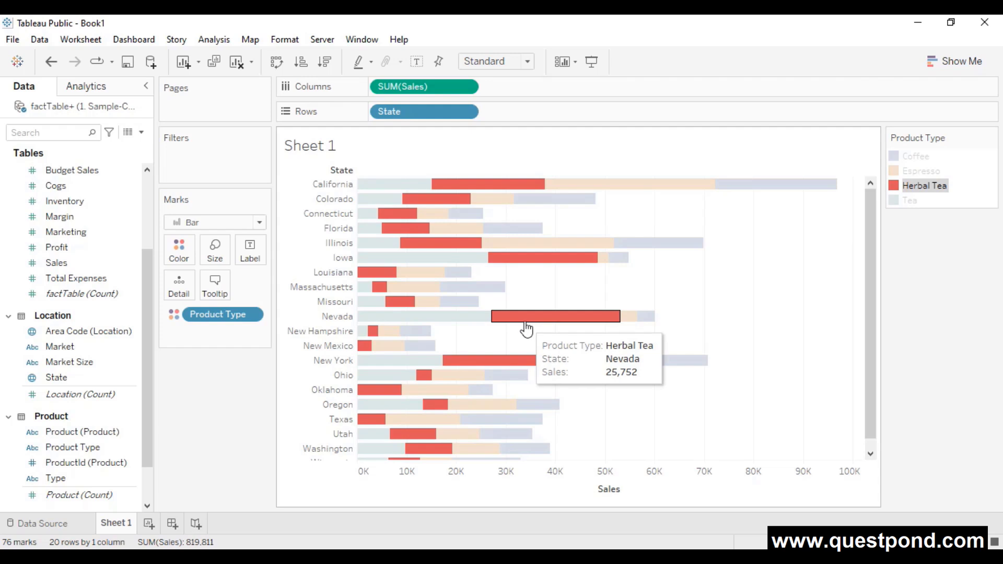
pyautogui.click(894, 172)
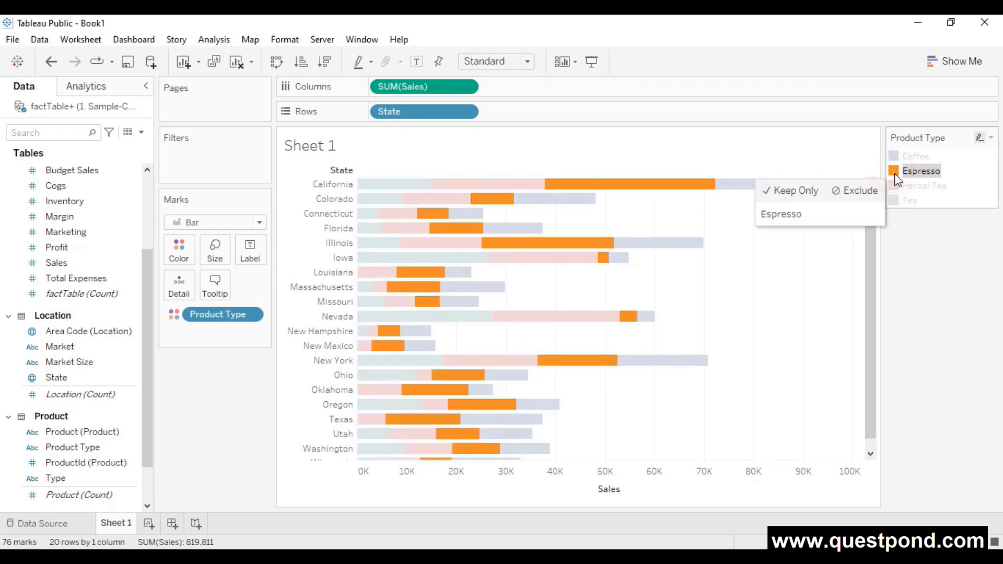
pyautogui.click(895, 156)
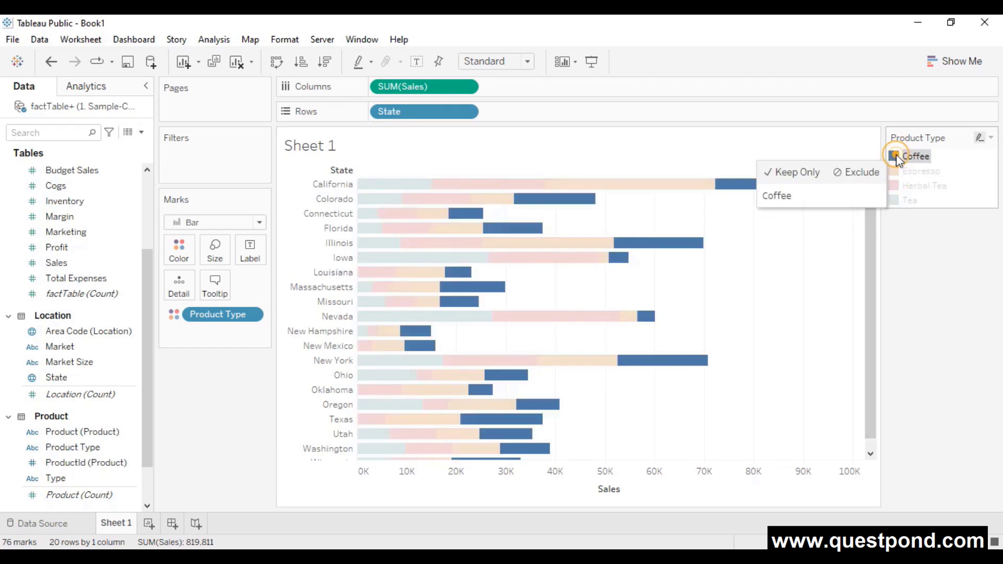
pyautogui.click(897, 201)
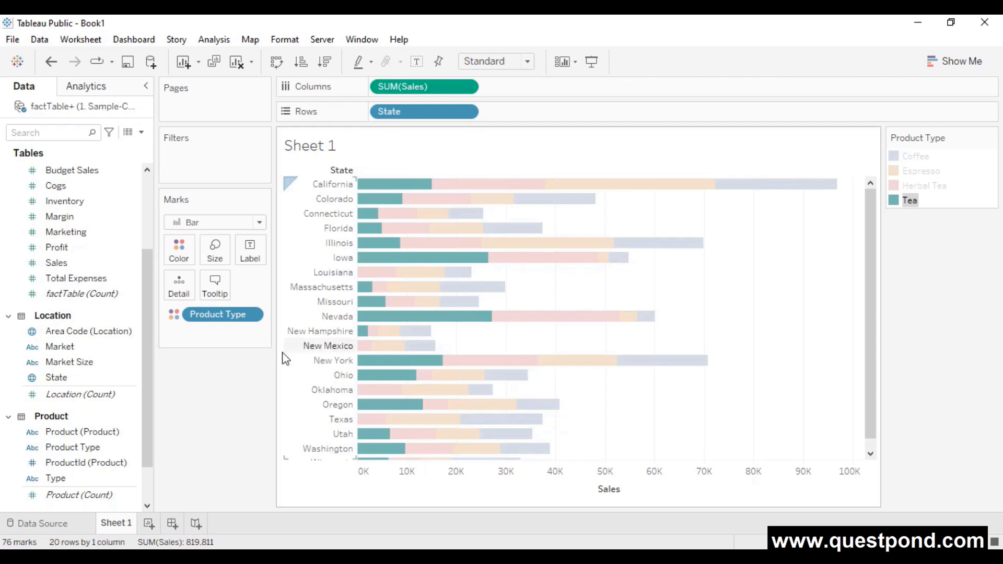
pyautogui.click(241, 317)
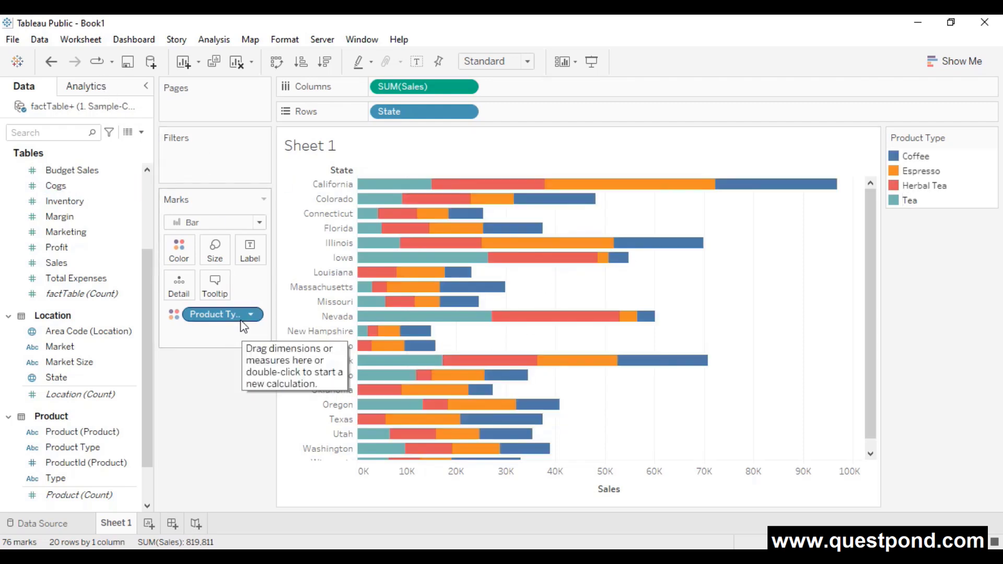
# - Drop Product Type from Color and add it as a filter keeping all four types
pyautogui.moveTo(240, 317); pyautogui.dragTo(271, 449)
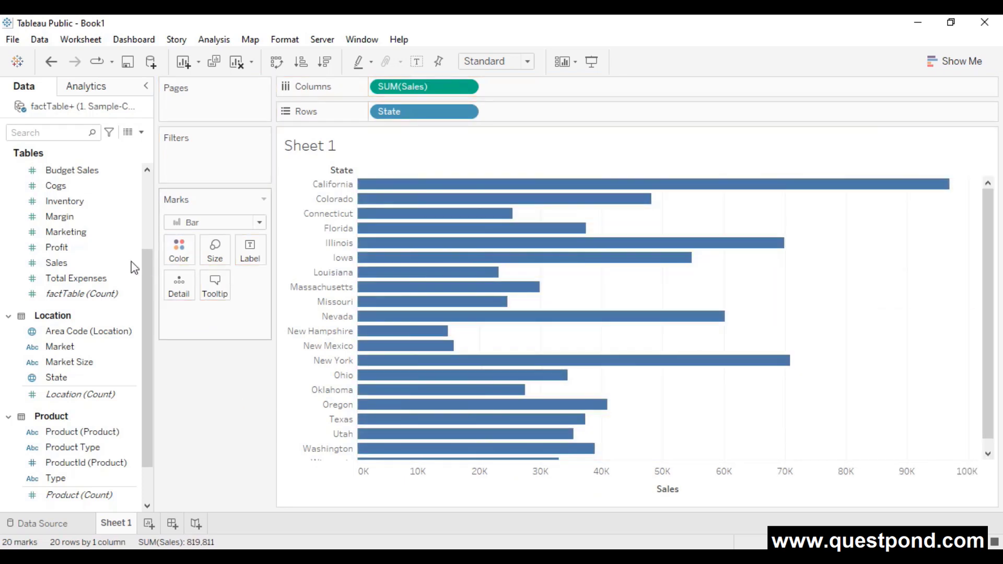
pyautogui.moveTo(71, 447); pyautogui.dragTo(196, 159)
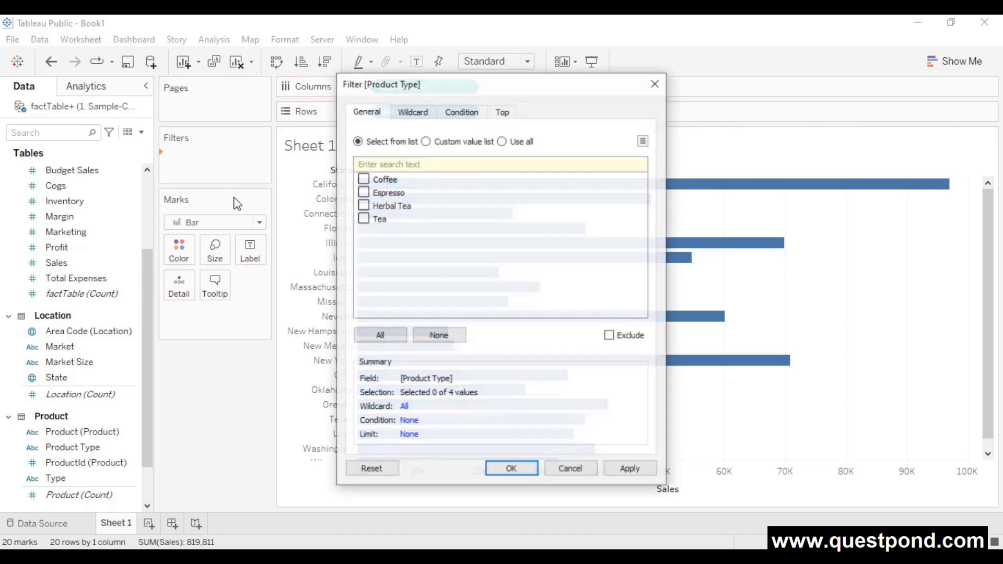
pyautogui.click(363, 179)
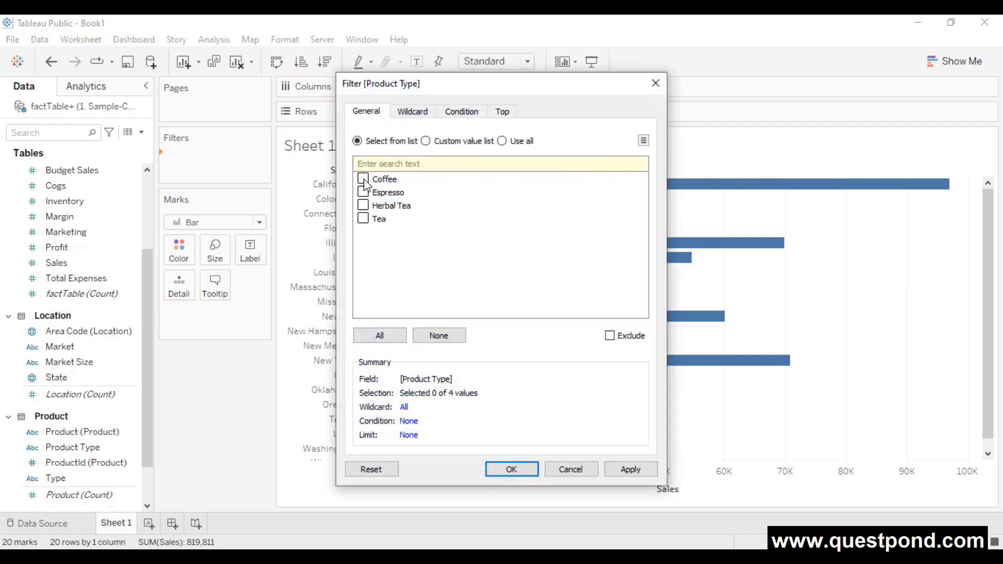
pyautogui.click(377, 339)
pyautogui.click(628, 469)
pyautogui.click(511, 469)
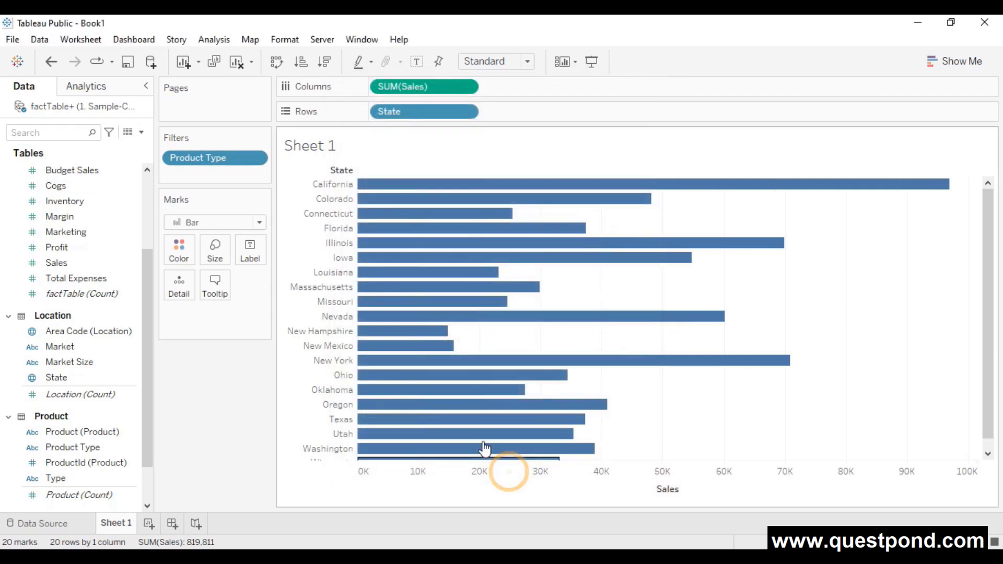
# - Show the Product Type filter card, toggle types off and on, ending with all four ticked
pyautogui.rightClick(241, 157)
pyautogui.click(281, 190)
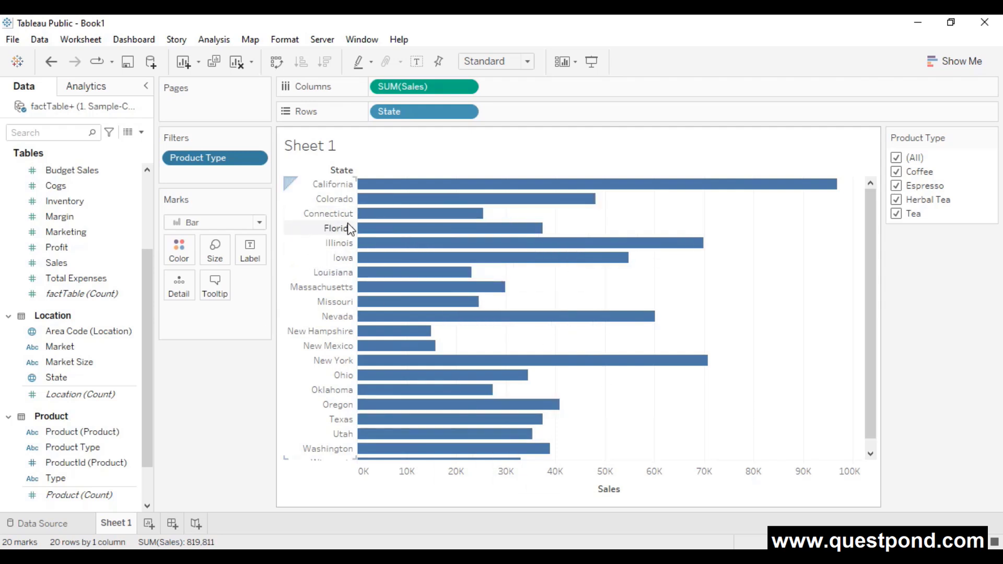
pyautogui.click(896, 187)
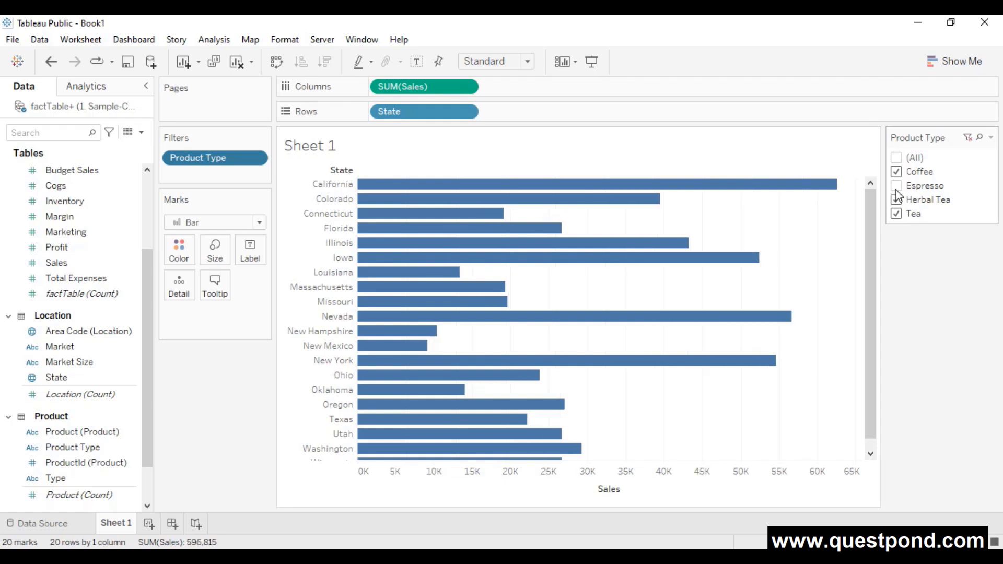
pyautogui.click(895, 200)
pyautogui.click(896, 214)
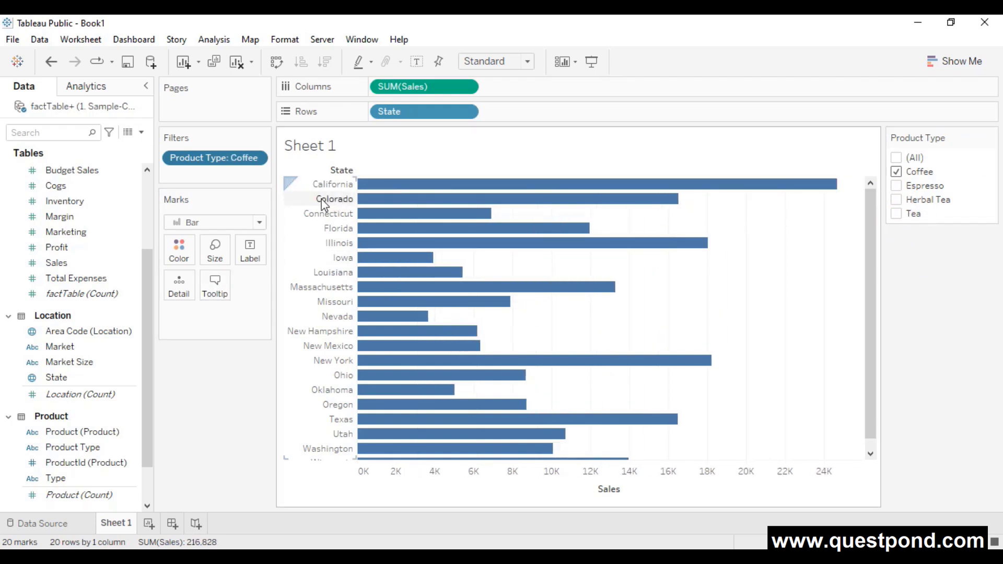
pyautogui.moveTo(417, 219)
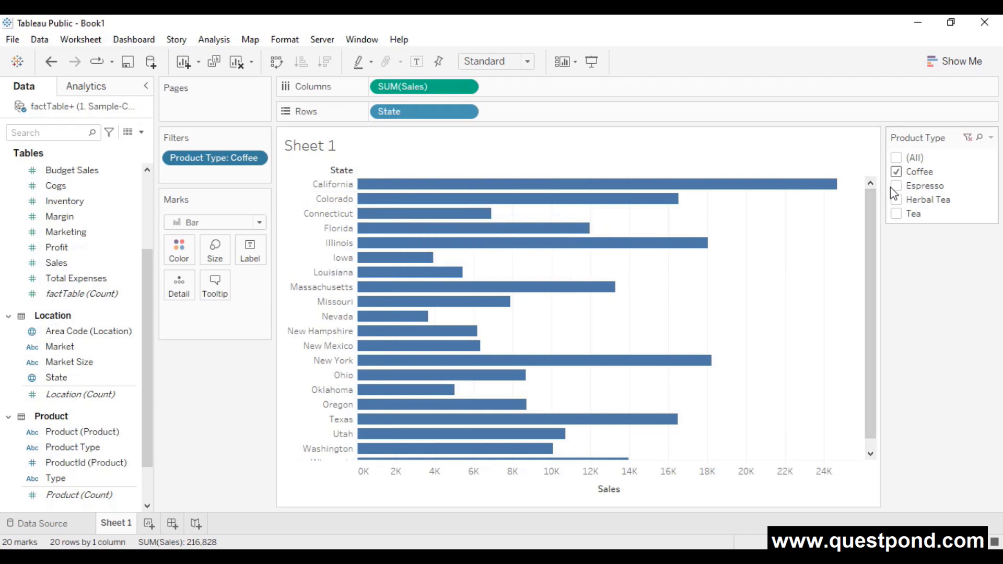
pyautogui.click(896, 172)
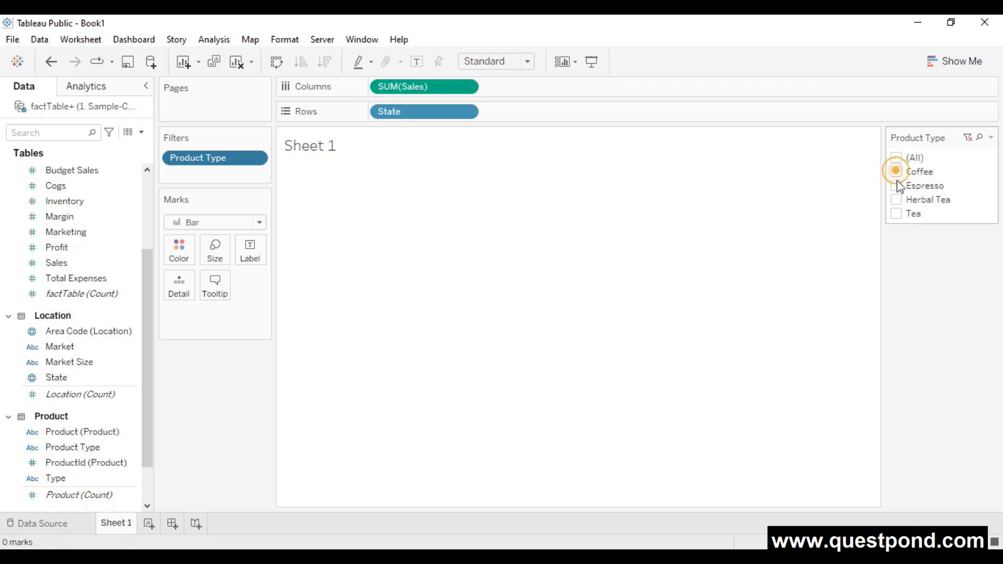
pyautogui.click(896, 213)
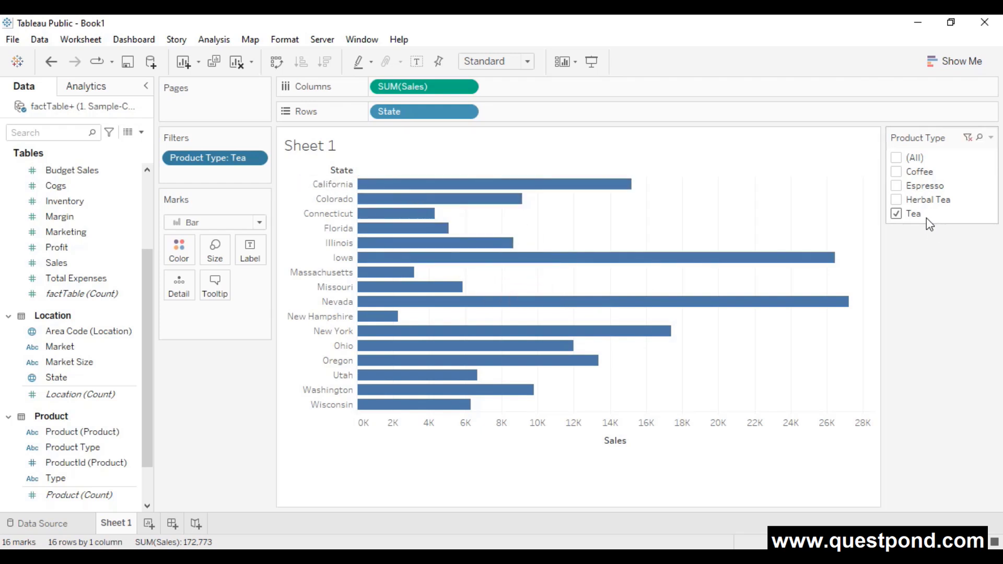
pyautogui.click(895, 157)
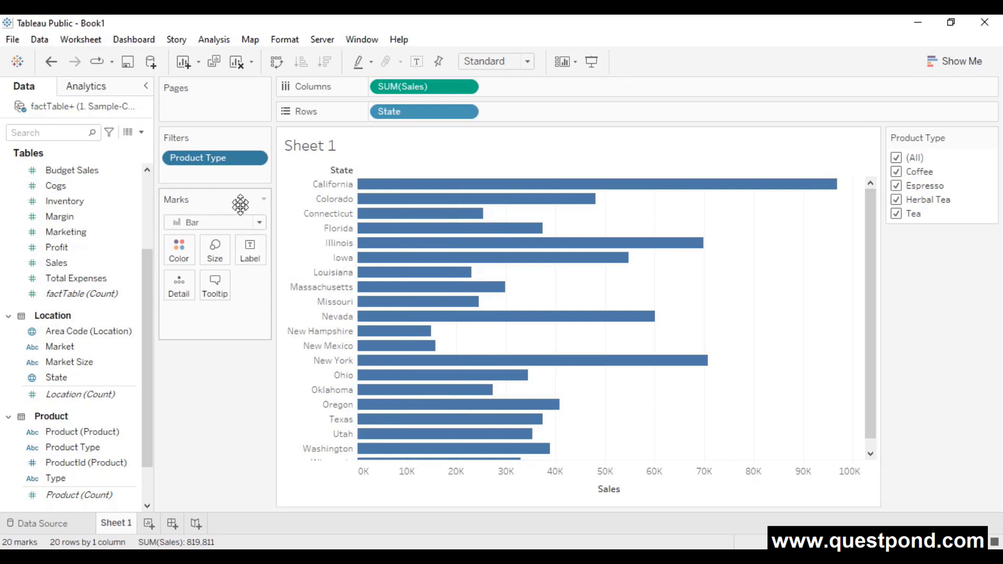
pyautogui.moveTo(396, 424)
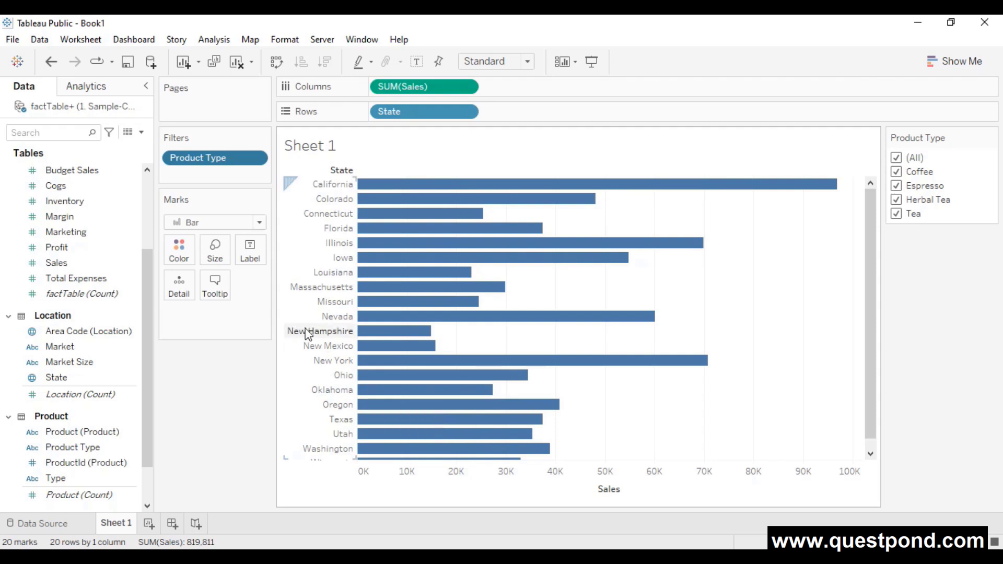
# - Move Product Type from Filters to Pages, step through Espresso, Herbal Tea and Tea, then remove it
pyautogui.moveTo(240, 158); pyautogui.dragTo(238, 425)
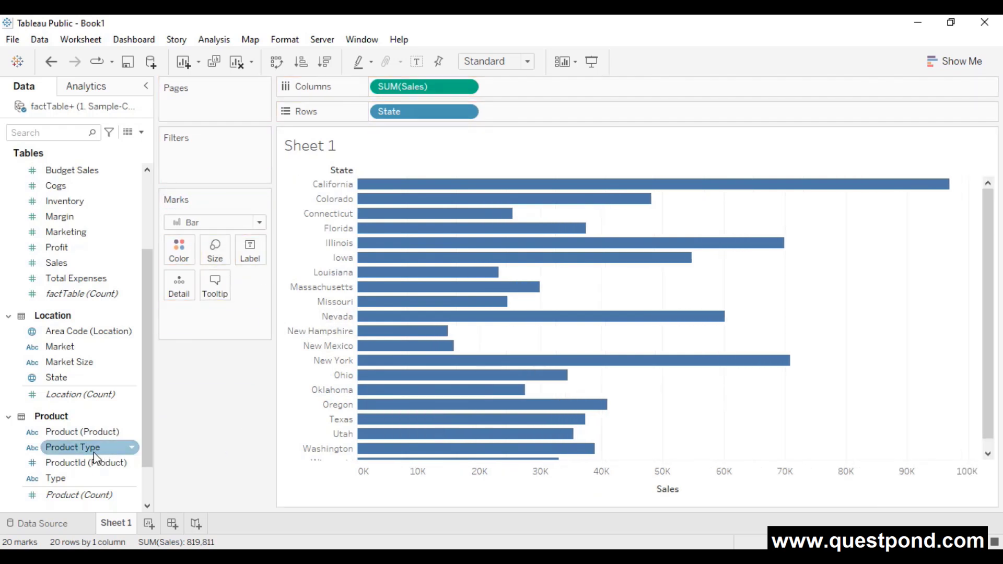
pyautogui.moveTo(90, 452); pyautogui.dragTo(215, 107)
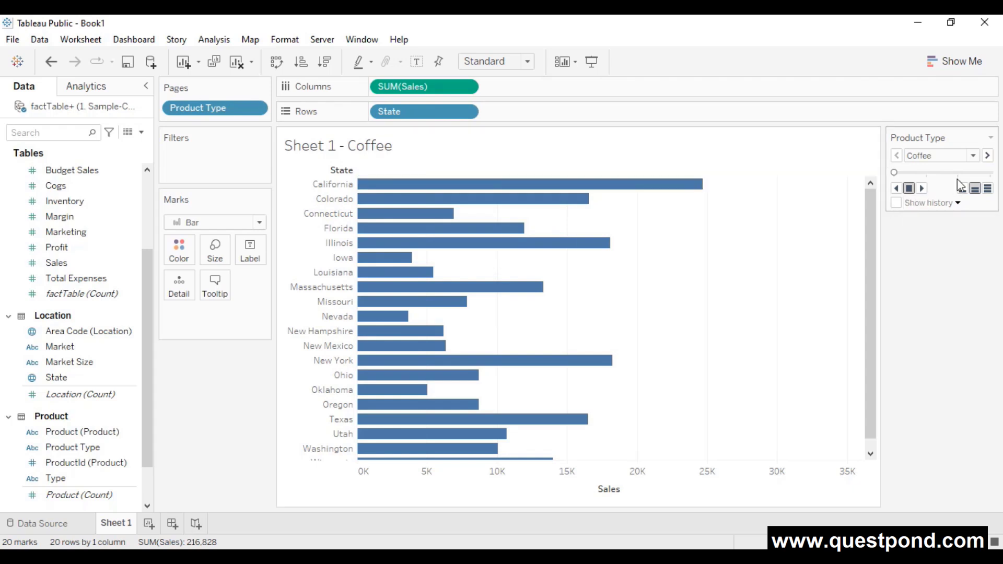
pyautogui.click(987, 155)
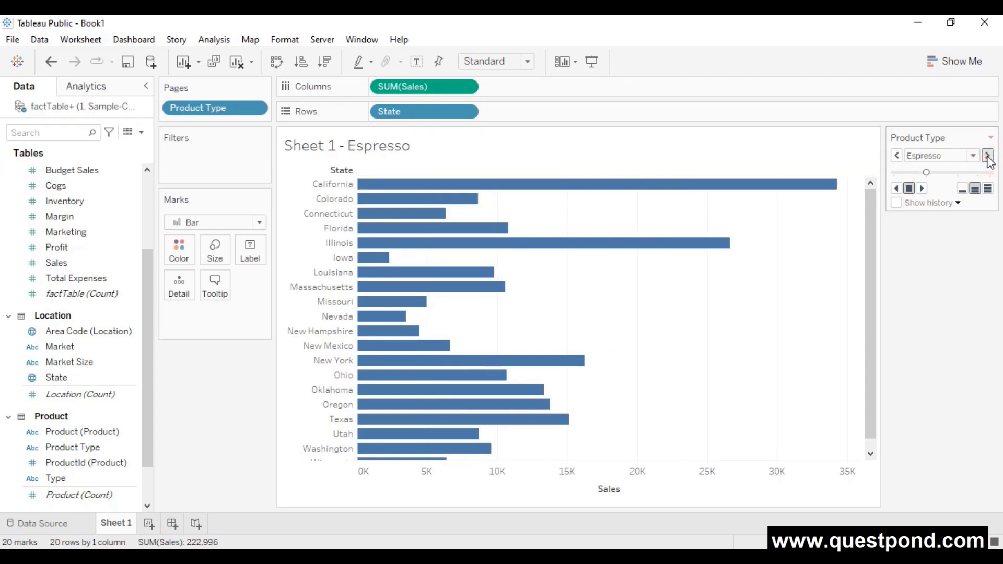
pyautogui.click(987, 156)
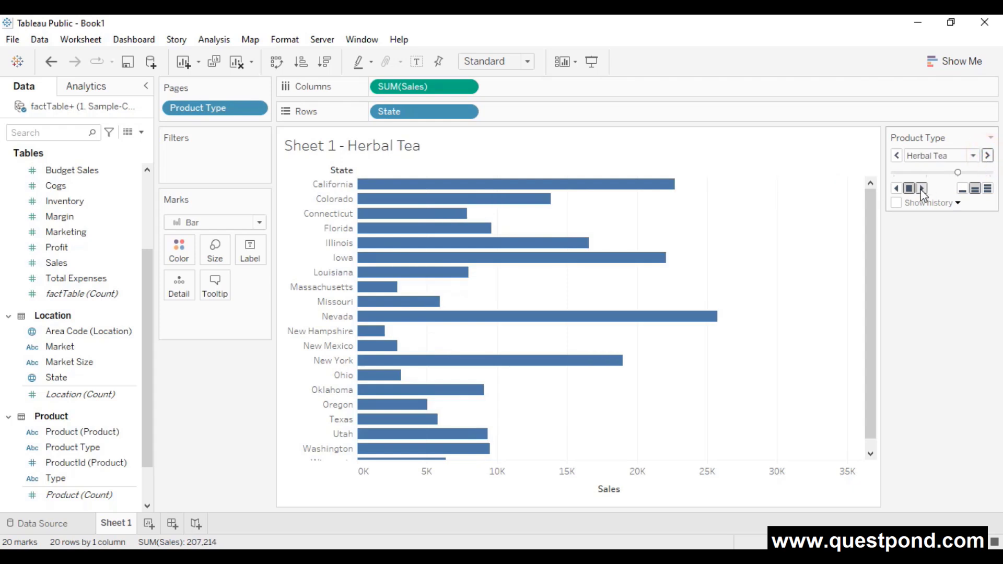
pyautogui.click(921, 189)
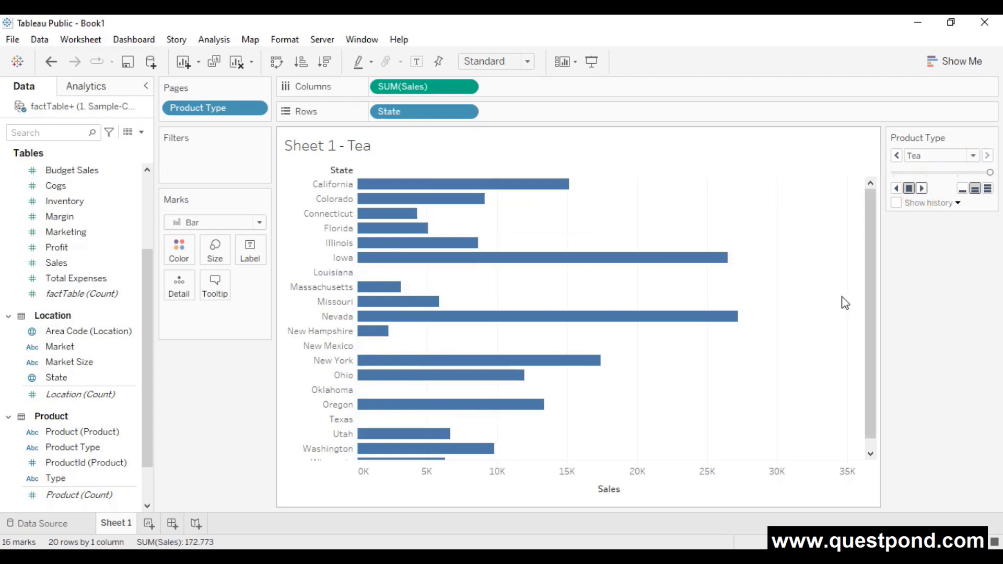
pyautogui.click(990, 172)
pyautogui.click(990, 173)
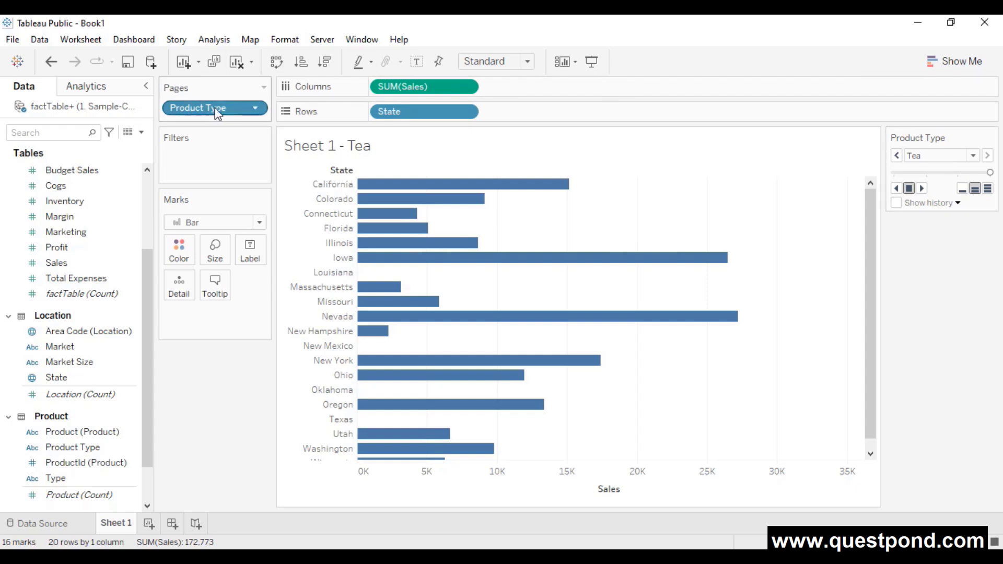
pyautogui.moveTo(216, 107); pyautogui.dragTo(214, 410)
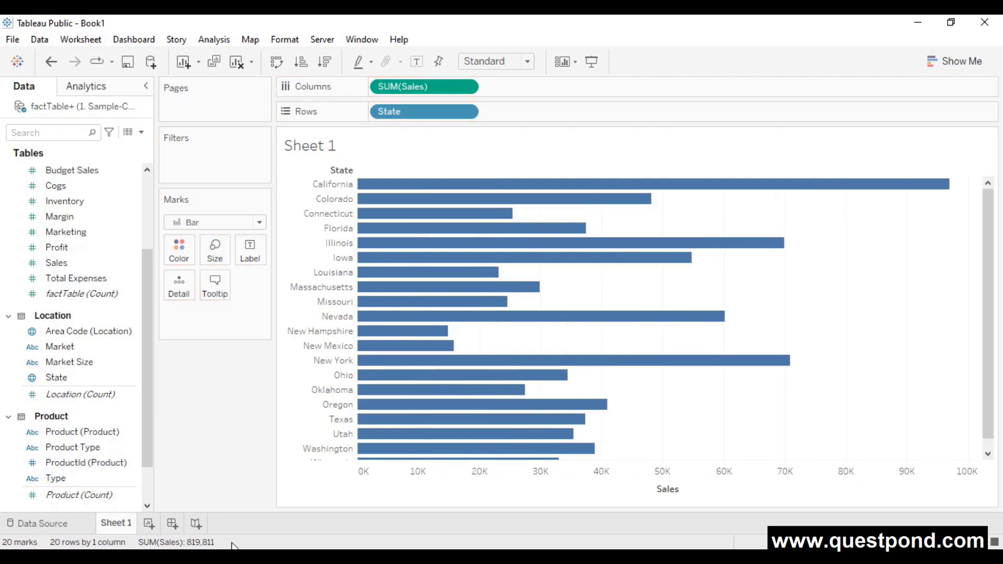
# - Review the Data Source setup, then return to the Sheet 1 chart of total sales by State
pyautogui.scroll(3, 110, 438)
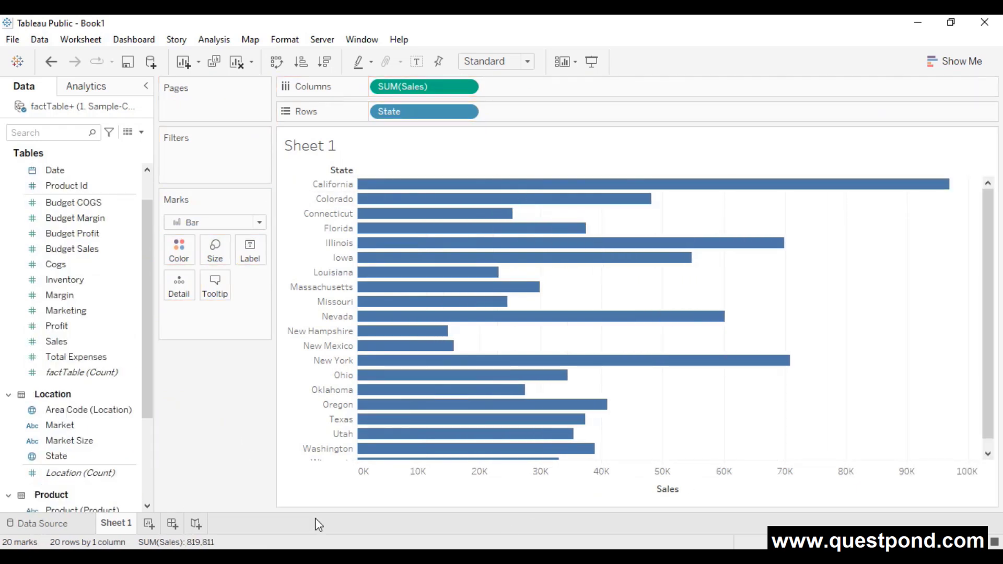
pyautogui.click(48, 522)
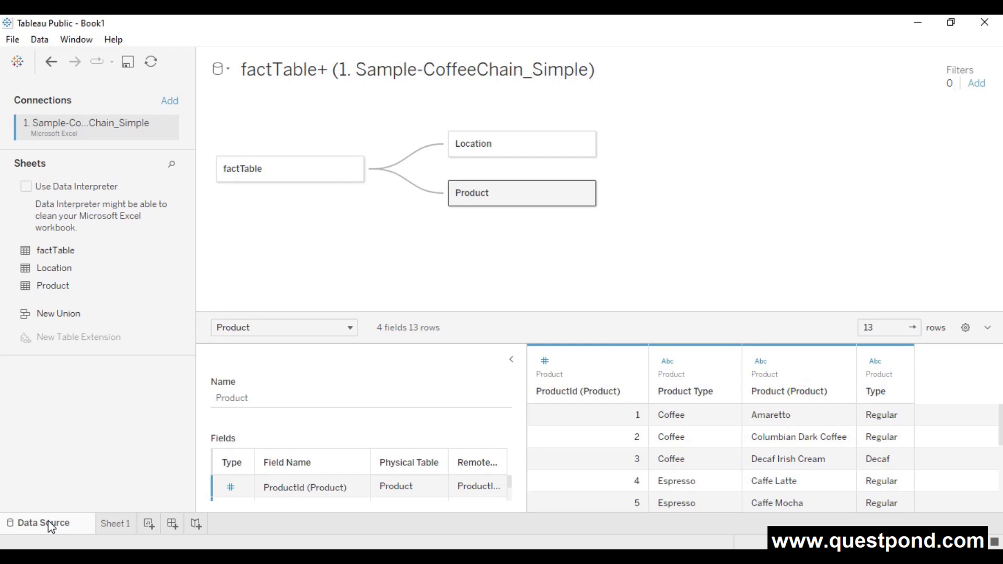
pyautogui.click(120, 523)
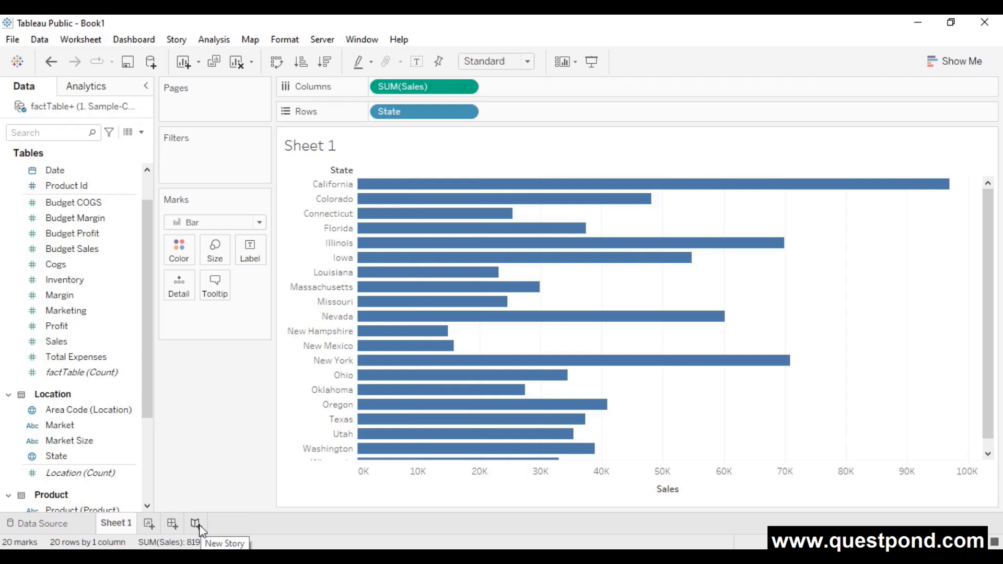
# - Duplicate the Sheet 1 worksheet to create Sheet 1 (2) with the same State sales chart
pyautogui.rightClick(229, 522)
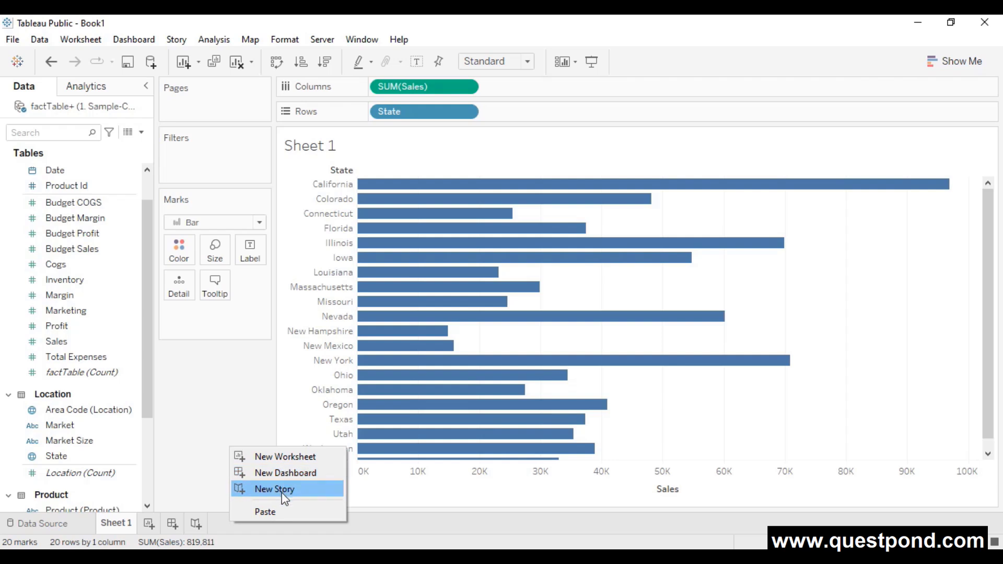
pyautogui.click(122, 524)
pyautogui.rightClick(124, 527)
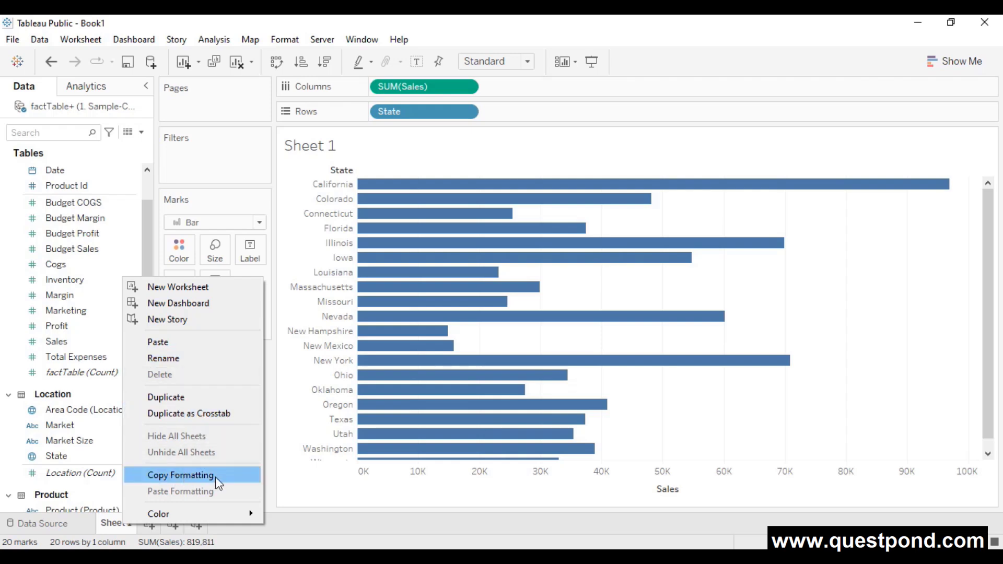
pyautogui.click(190, 404)
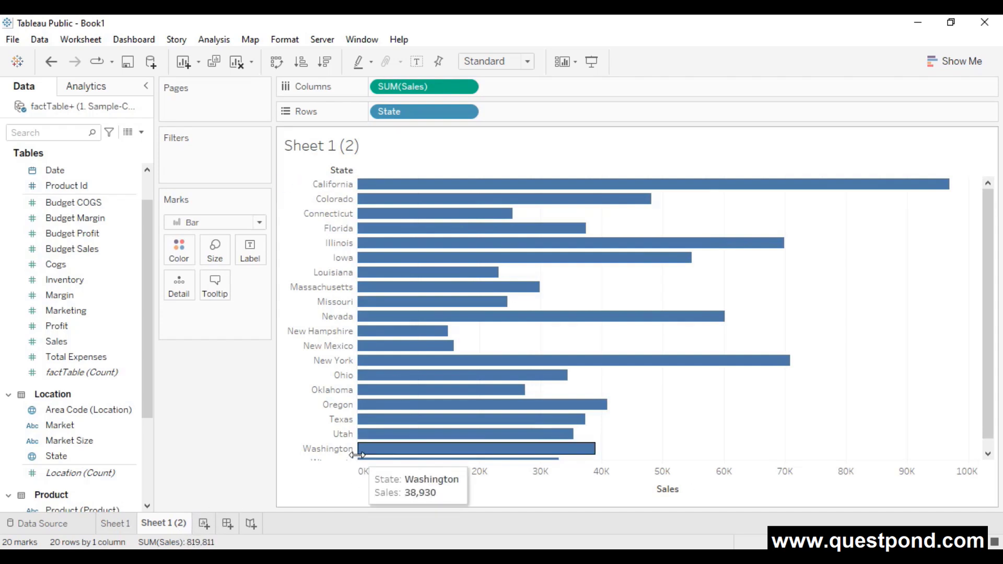
# - Remove State and chart SUM(Sales) on Rows with Product on Columns
pyautogui.moveTo(410, 108); pyautogui.dragTo(240, 405)
pyautogui.moveTo(424, 85); pyautogui.dragTo(432, 112)
pyautogui.scroll(-3, 123, 392)
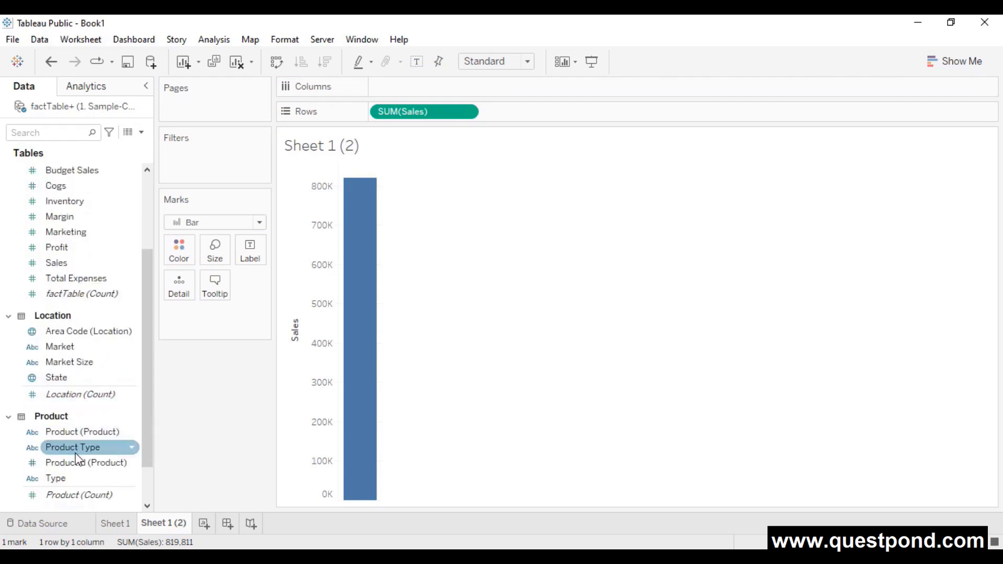
pyautogui.moveTo(76, 432); pyautogui.dragTo(405, 96)
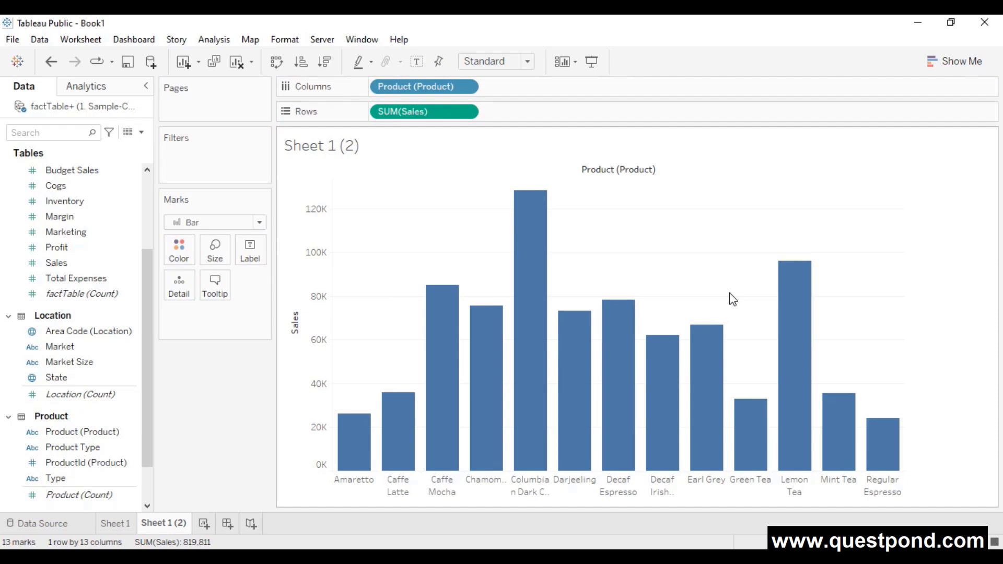
pyautogui.moveTo(515, 272)
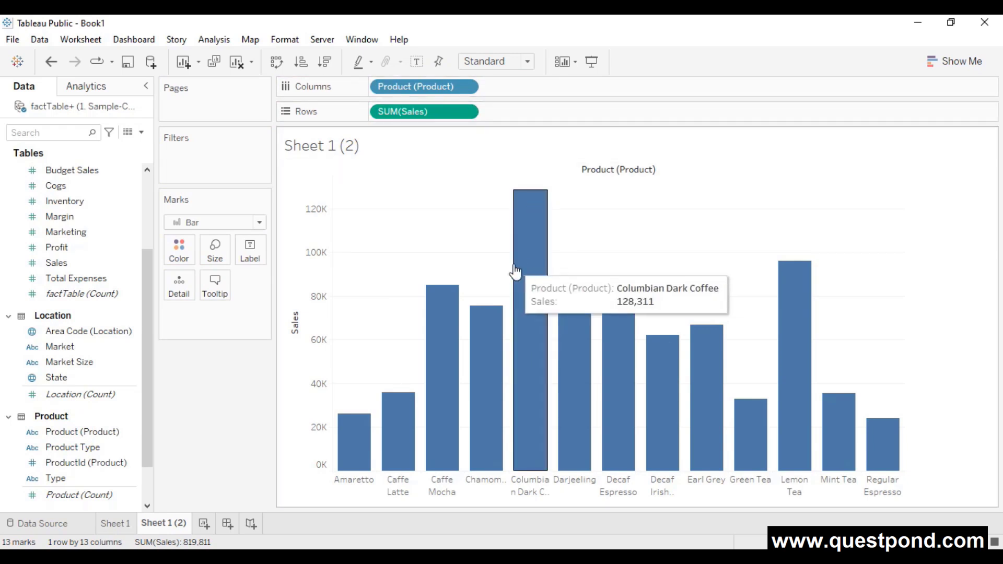
pyautogui.click(132, 293)
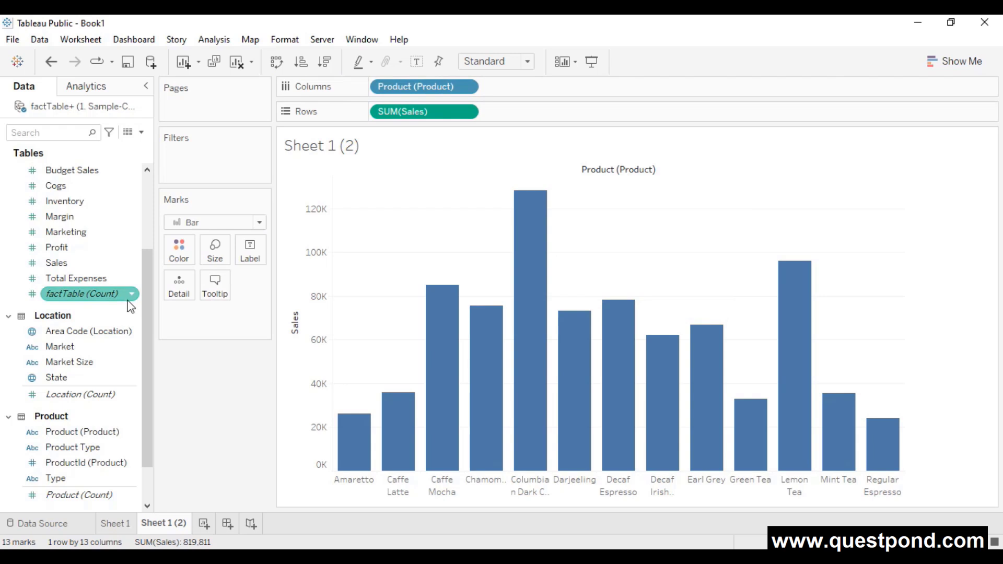
pyautogui.scroll(3, 130, 298)
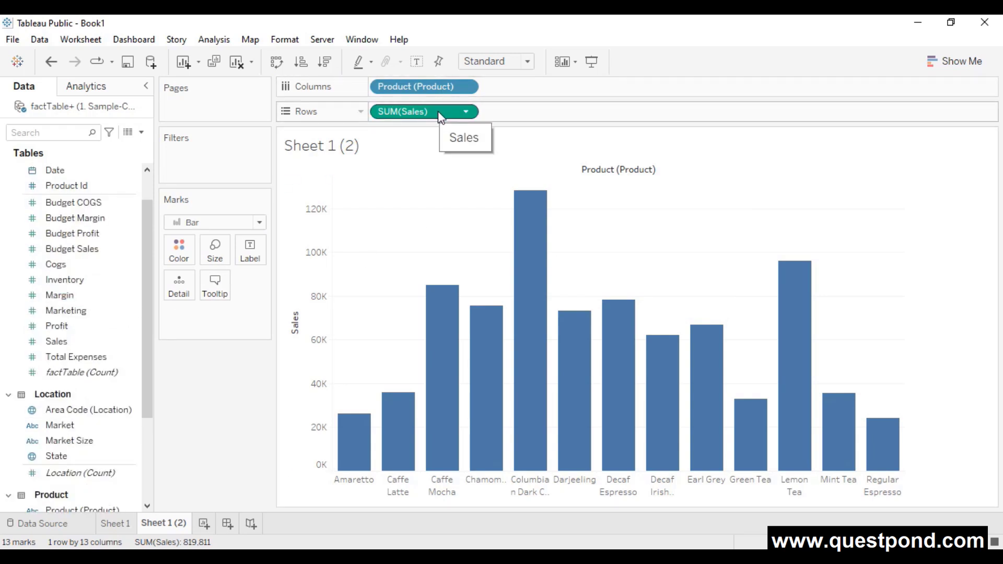
# - Add Budget Sales to Rows as a second bar row across the 13 products
pyautogui.moveTo(79, 250); pyautogui.dragTo(559, 111)
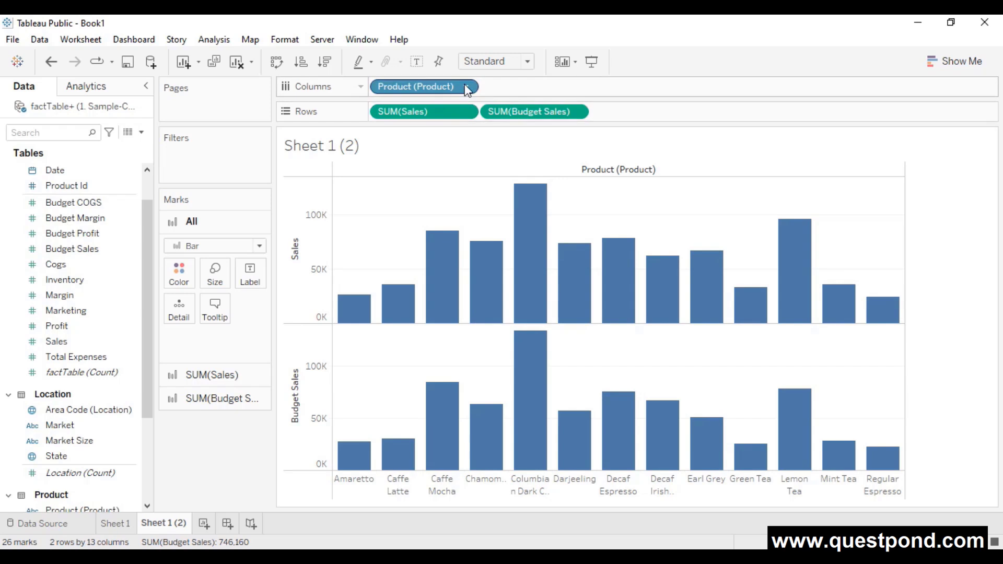
pyautogui.scroll(-1, 115, 454)
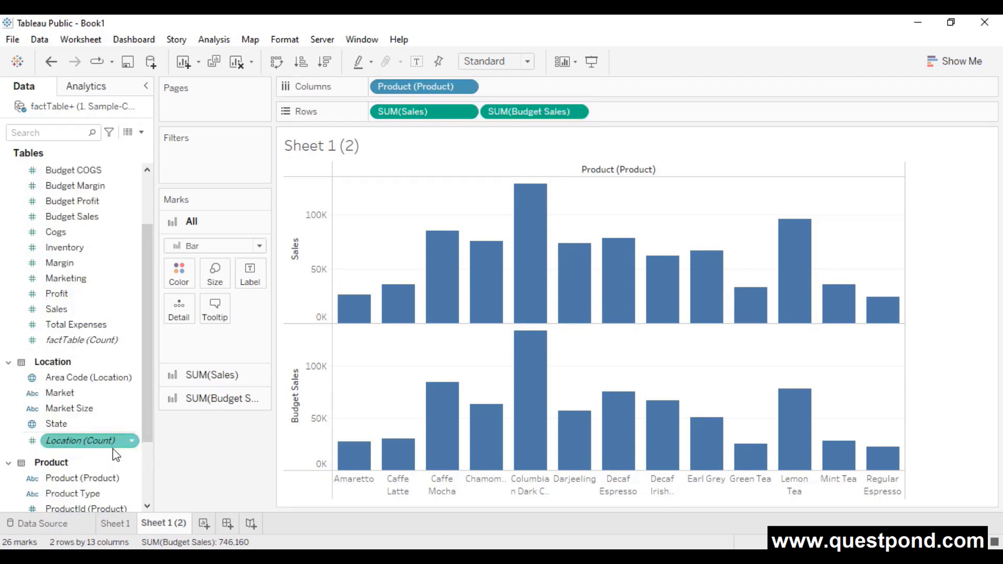
pyautogui.scroll(-1, 114, 485)
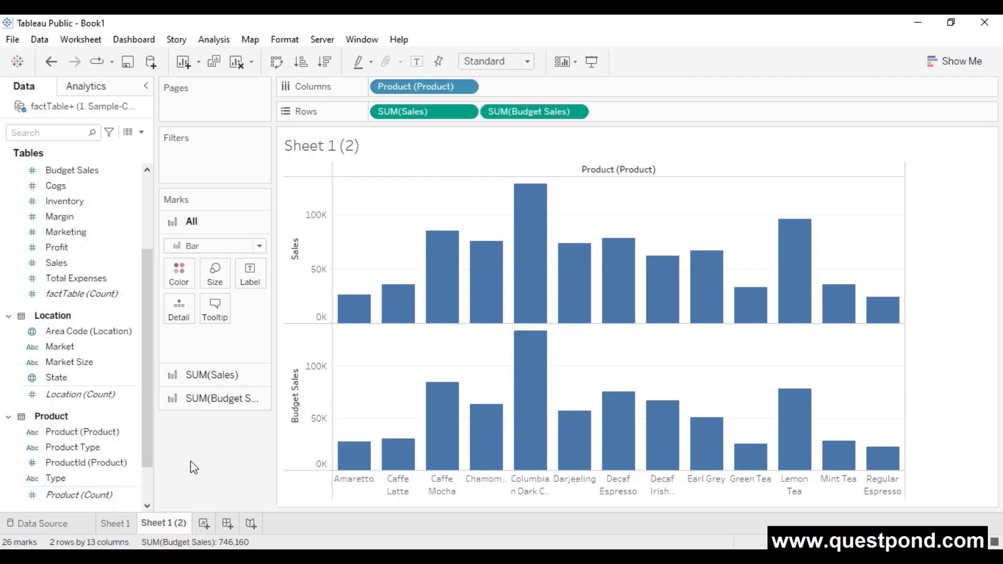
# - Colour the bars by Product Type, then highlight Tea, Herbal Tea, Coffee and Espresso
pyautogui.moveTo(86, 447); pyautogui.dragTo(186, 283)
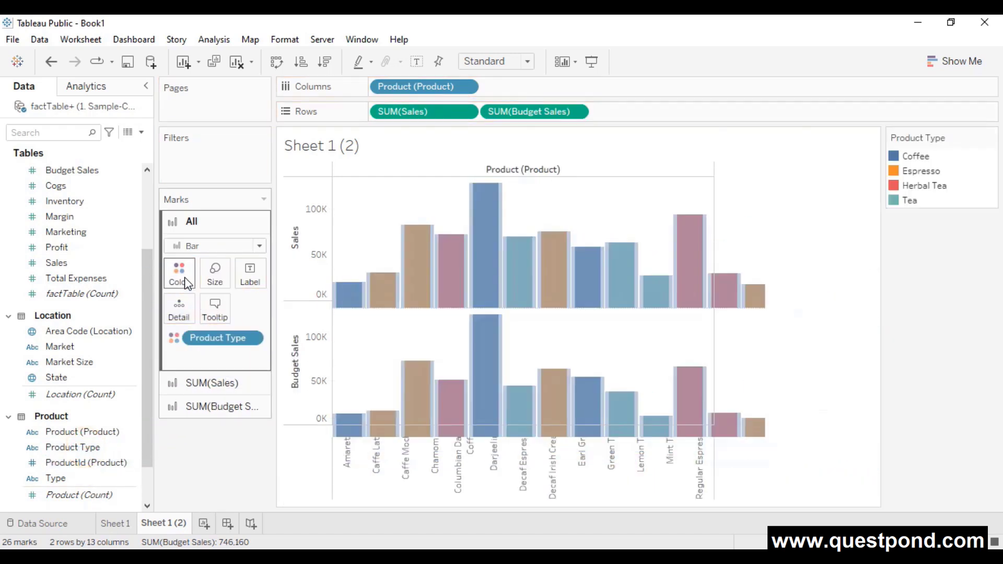
pyautogui.click(908, 200)
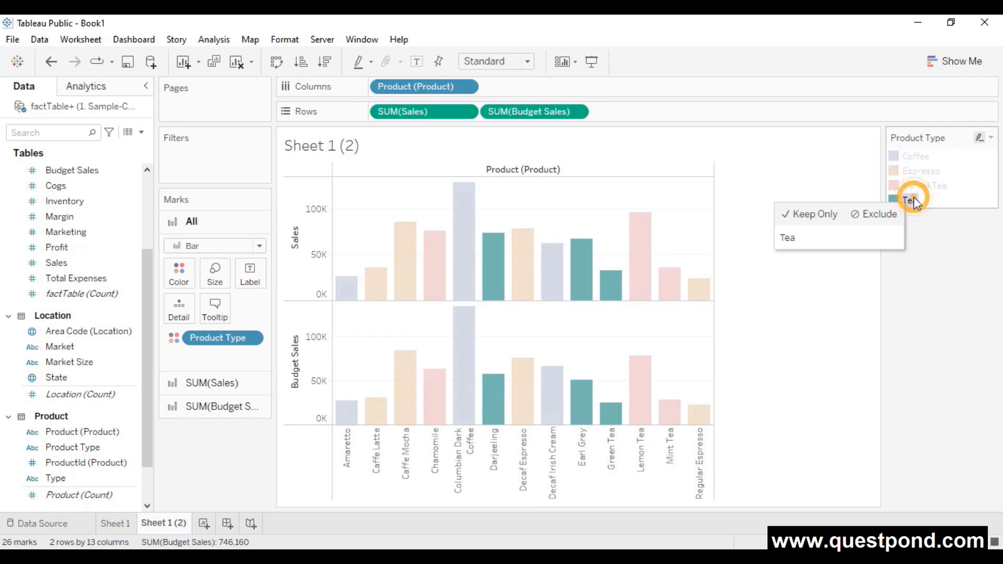
pyautogui.click(937, 186)
pyautogui.click(920, 159)
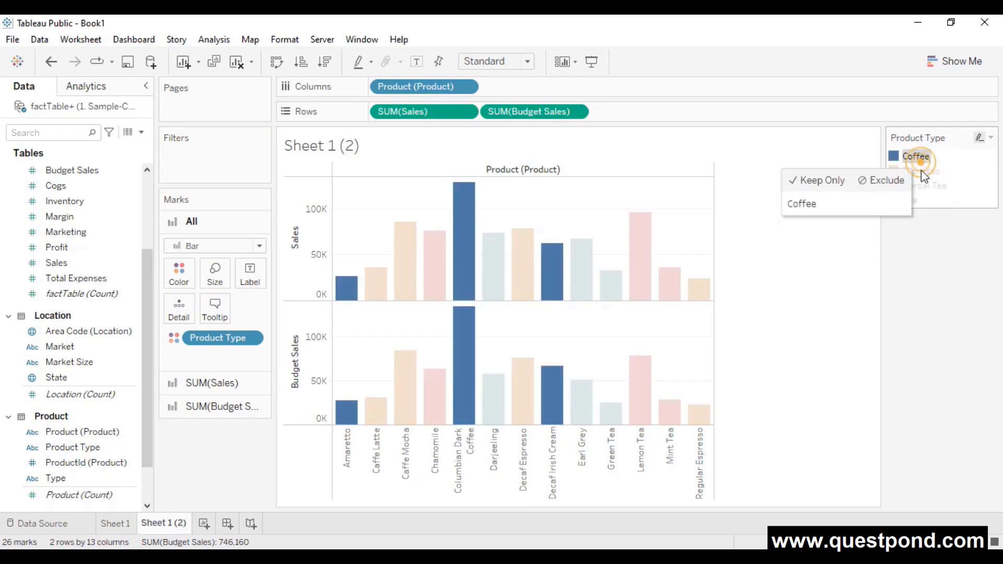
pyautogui.click(934, 171)
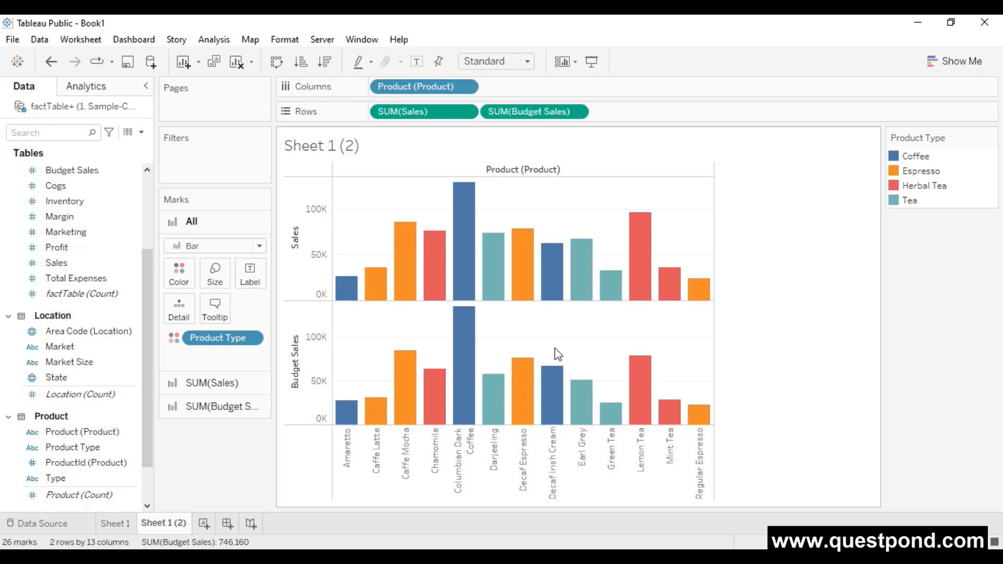
pyautogui.moveTo(579, 300)
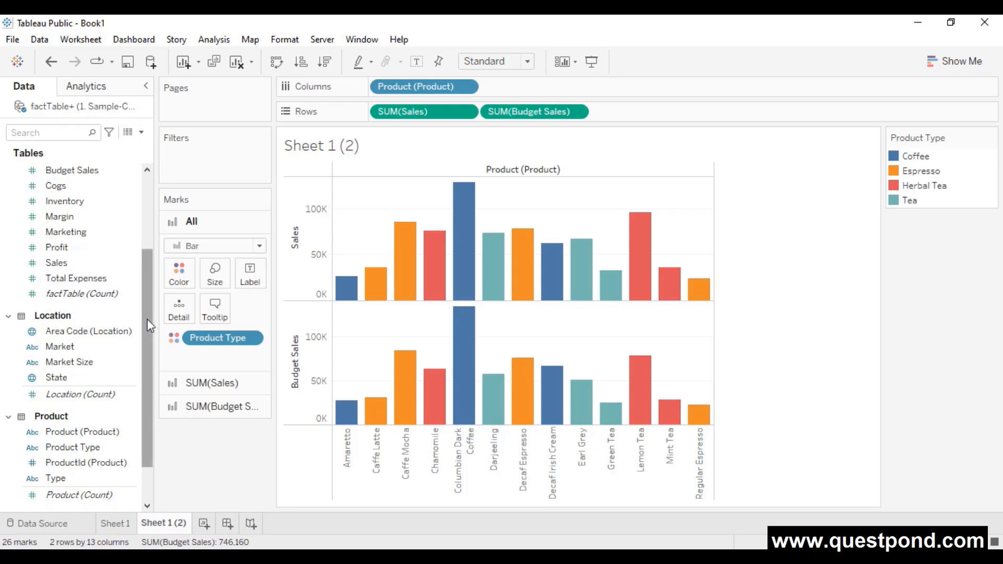
pyautogui.moveTo(146, 319); pyautogui.dragTo(164, 223)
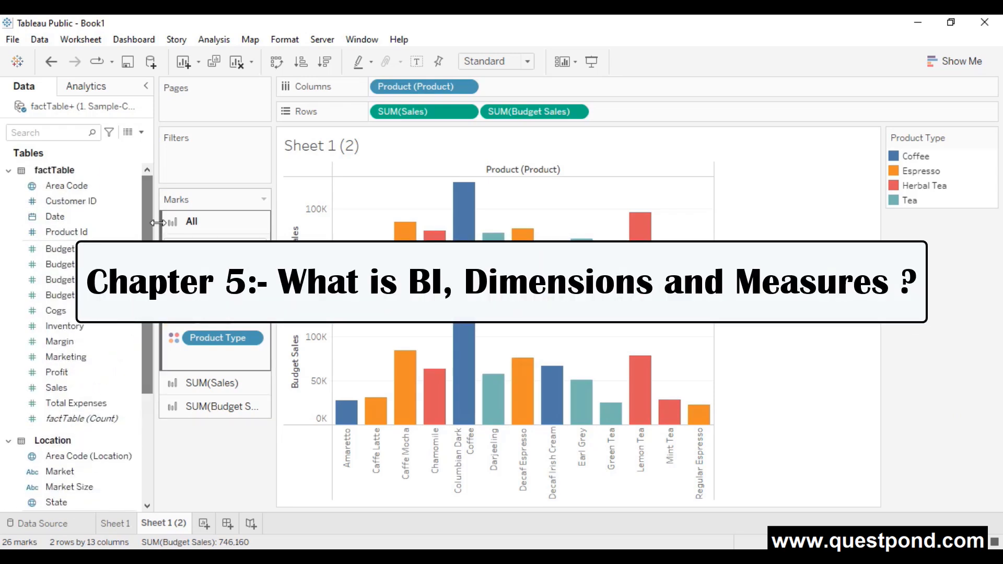
pyautogui.click(61, 185)
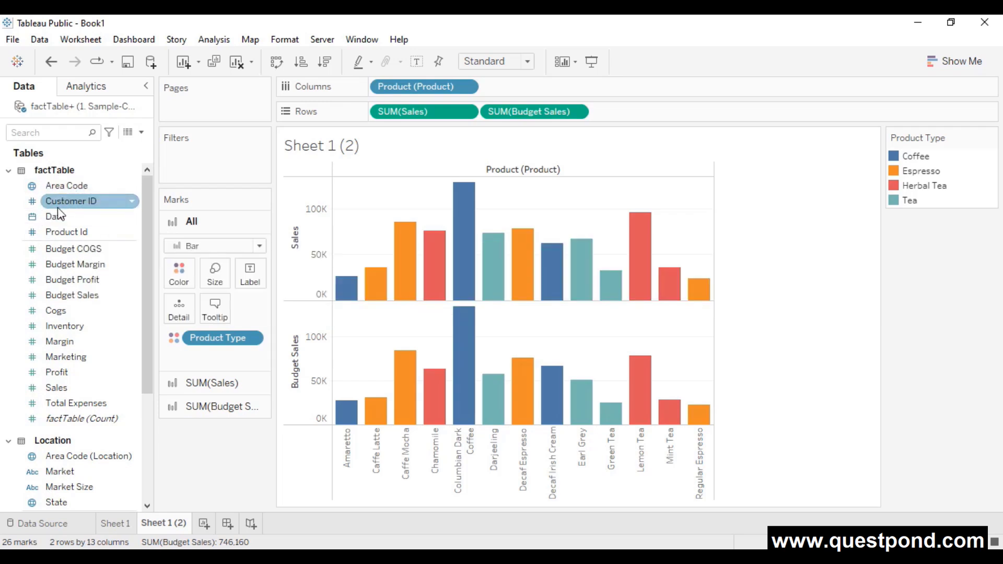
pyautogui.click(69, 249)
pyautogui.click(77, 307)
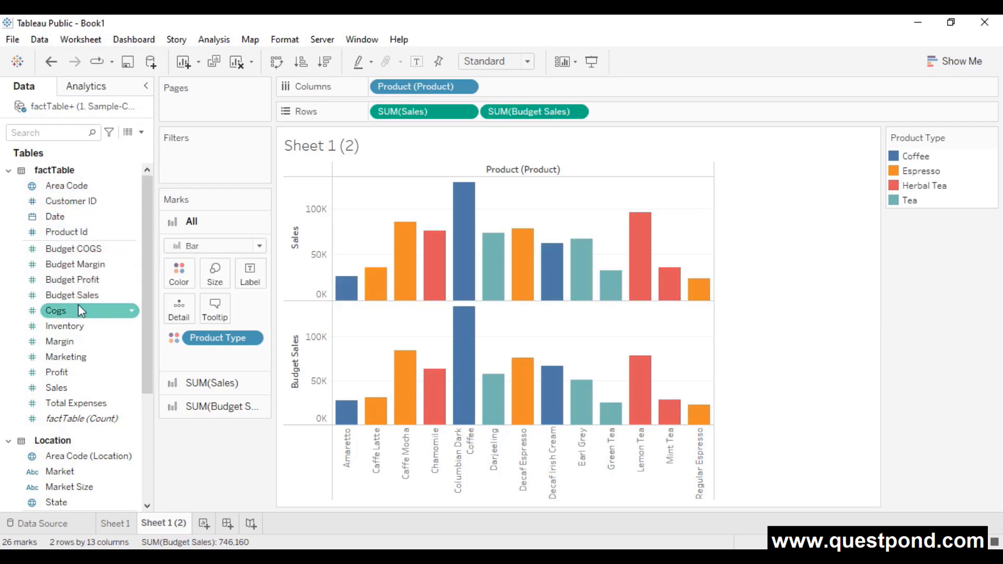
pyautogui.click(78, 298)
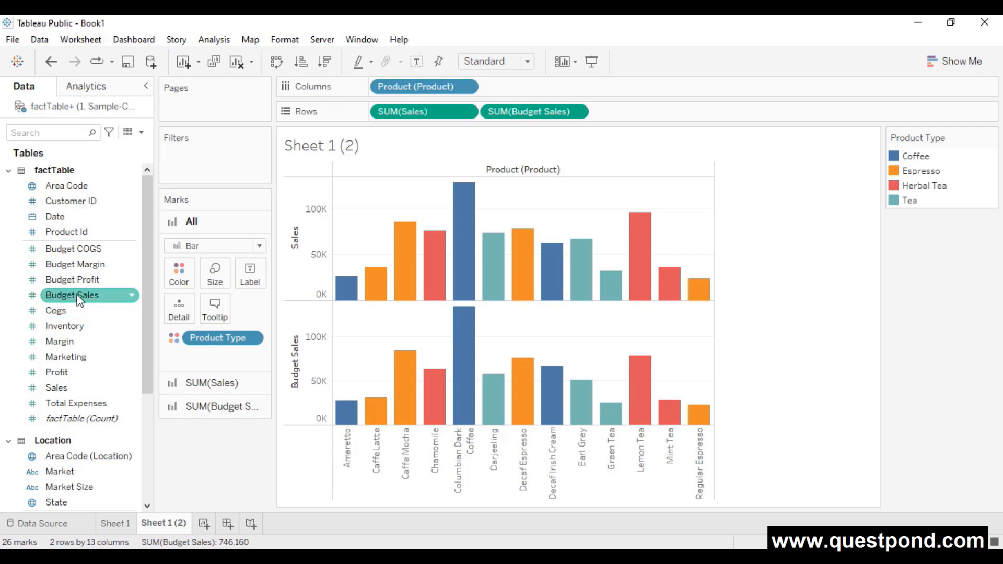
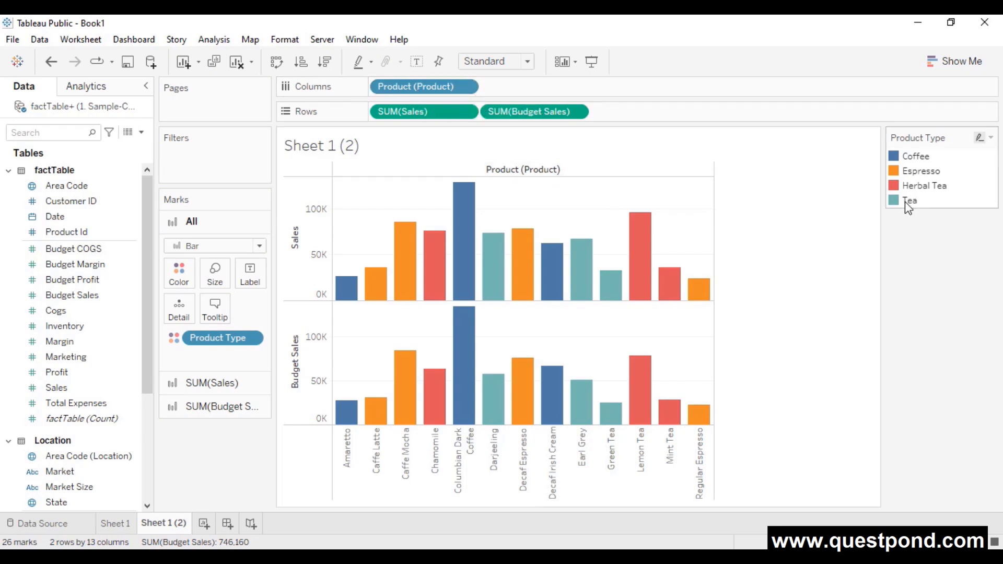
# - Highlight Herbal Tea, Coffee and Espresso in turn, clear the highlight, and go back to Sheet 1
pyautogui.click(910, 186)
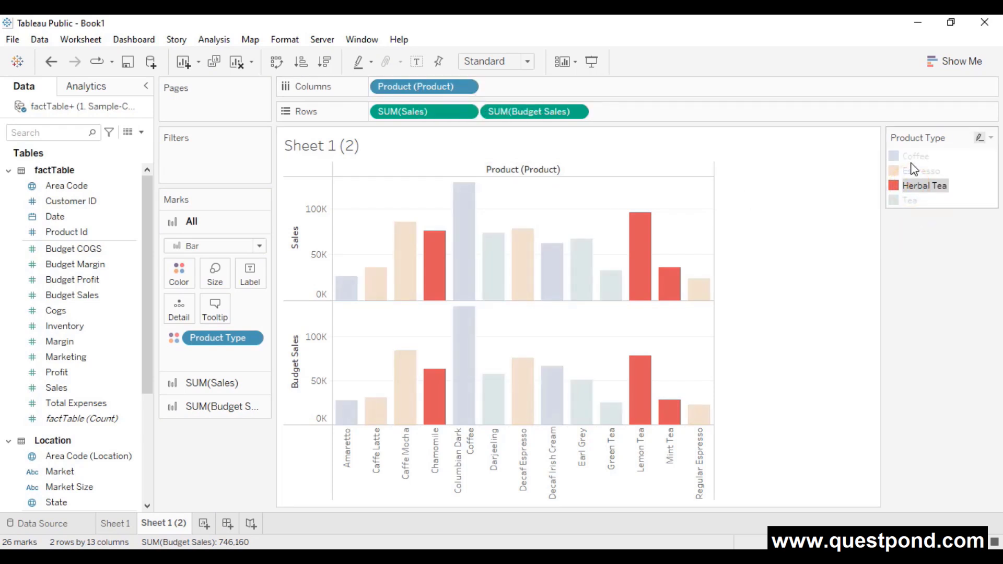
pyautogui.click(914, 156)
pyautogui.click(921, 172)
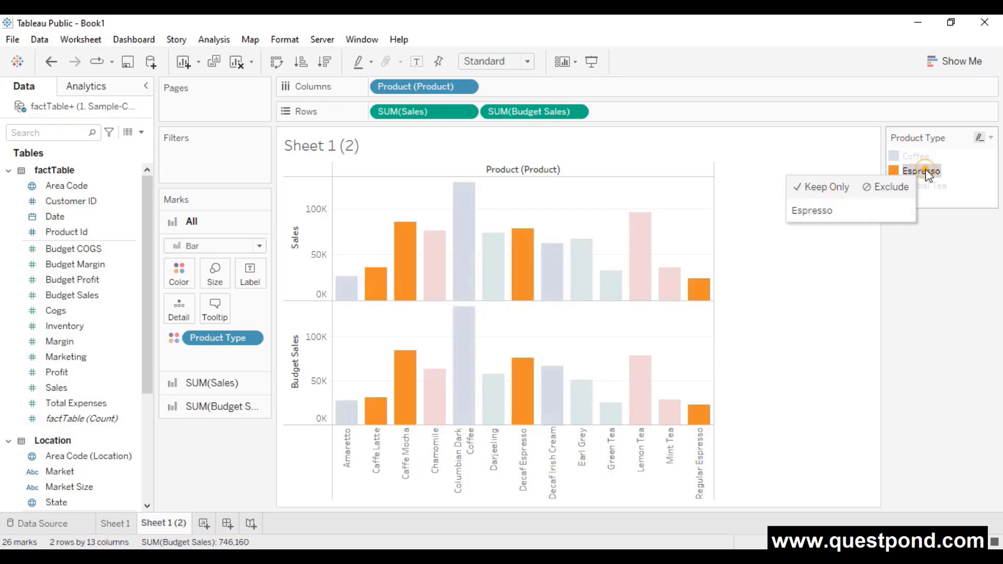
pyautogui.click(934, 270)
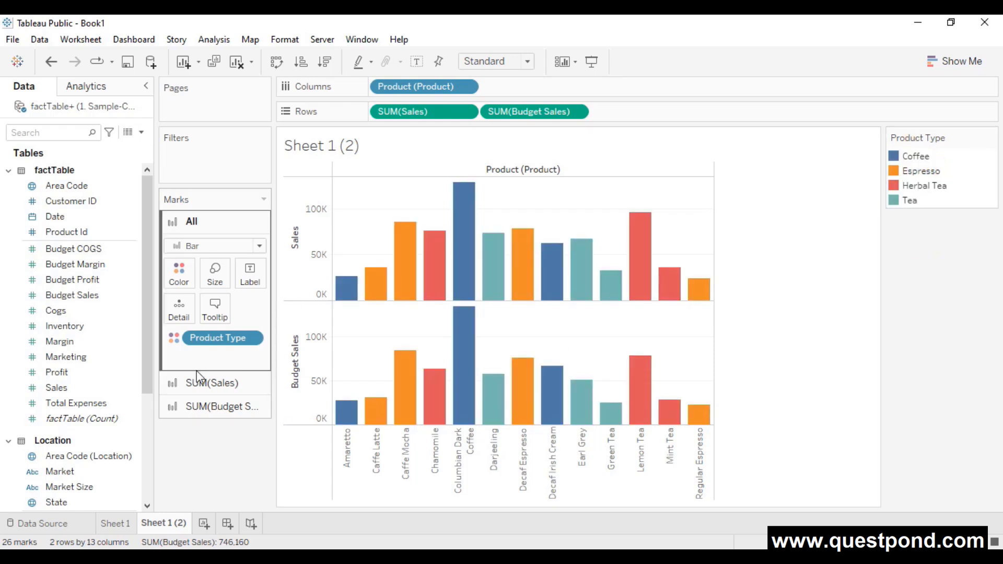
pyautogui.click(114, 523)
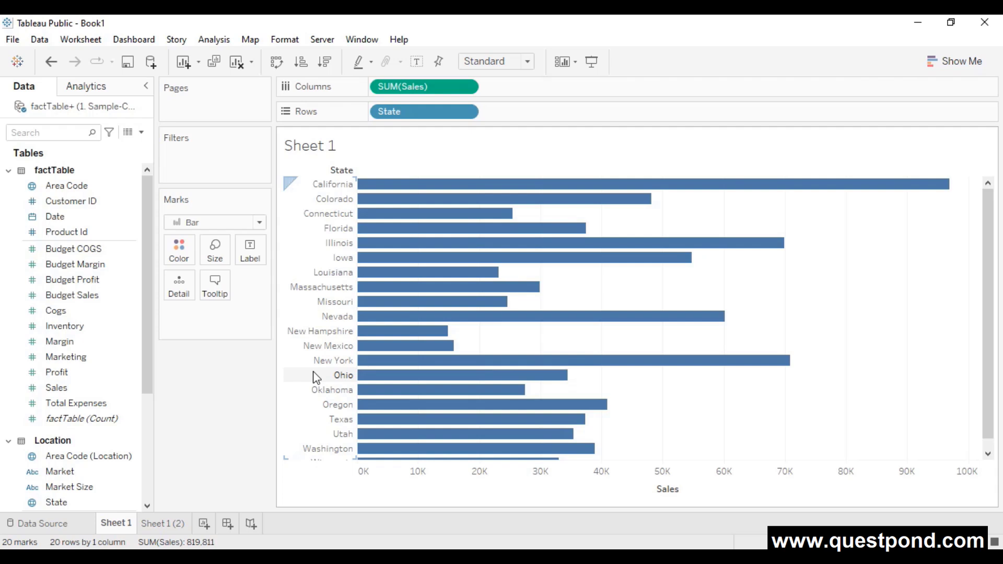
# - Select the Budget Profit field, then switch to the Data Source page
pyautogui.click(93, 282)
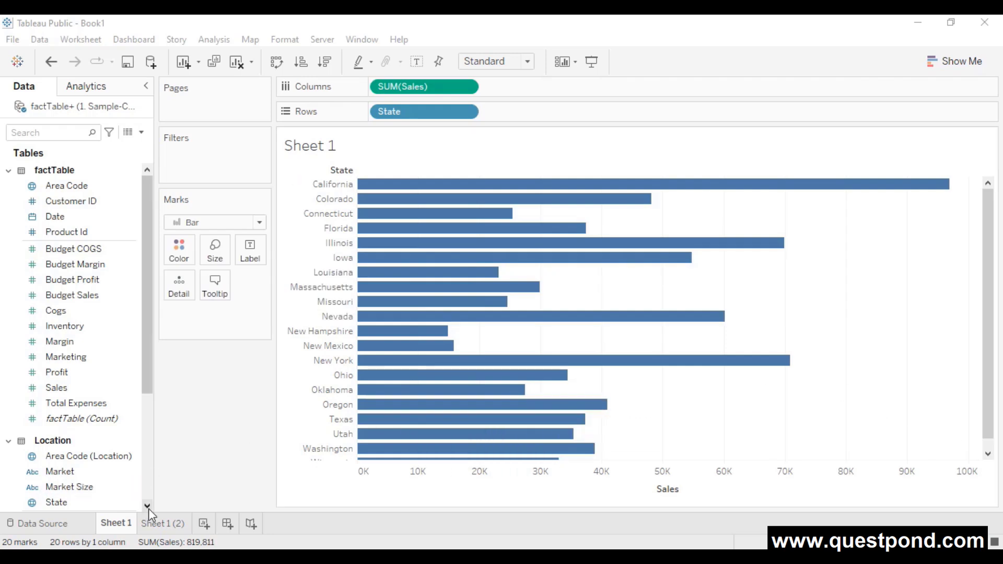
pyautogui.click(20, 524)
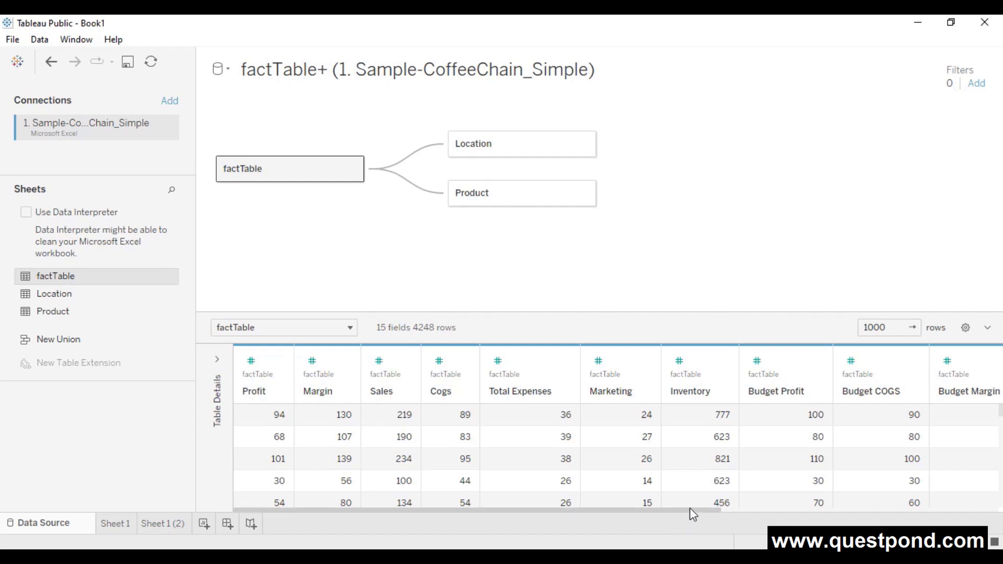
pyautogui.moveTo(689, 509); pyautogui.dragTo(963, 477)
pyautogui.scroll(-2, 905, 442)
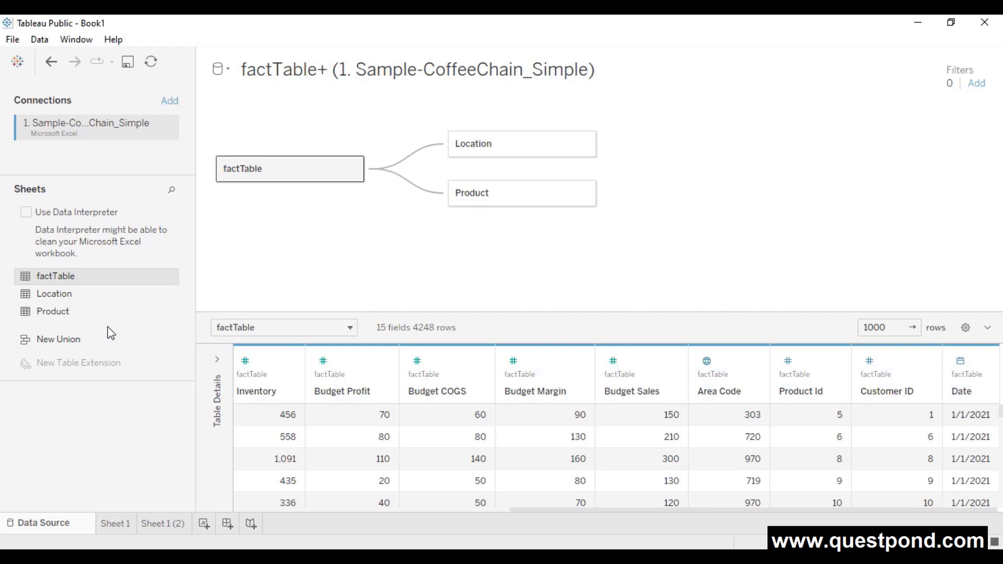
# - Connect the customer text file and relate customer.csv to factTable on the canvas
pyautogui.click(169, 102)
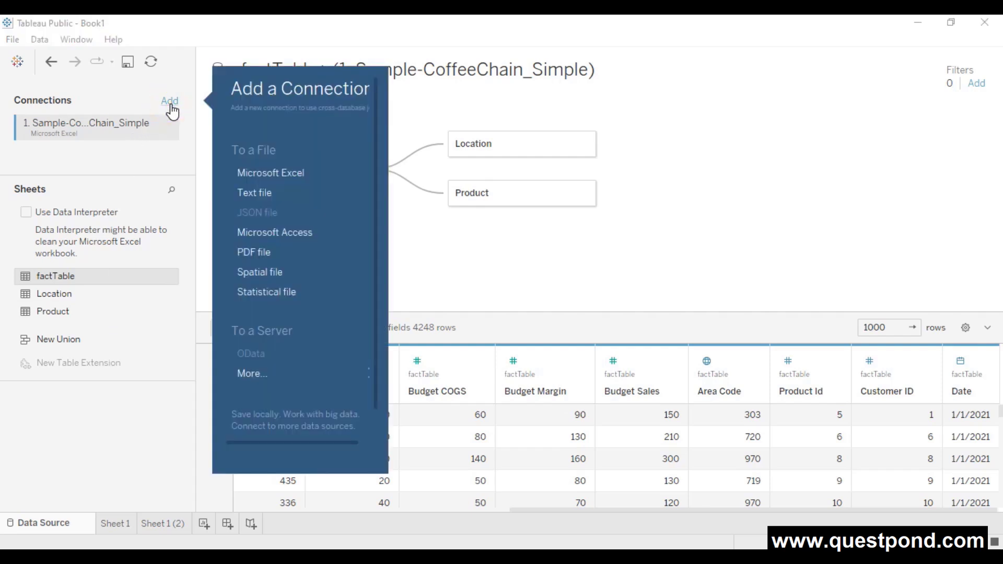
pyautogui.click(261, 192)
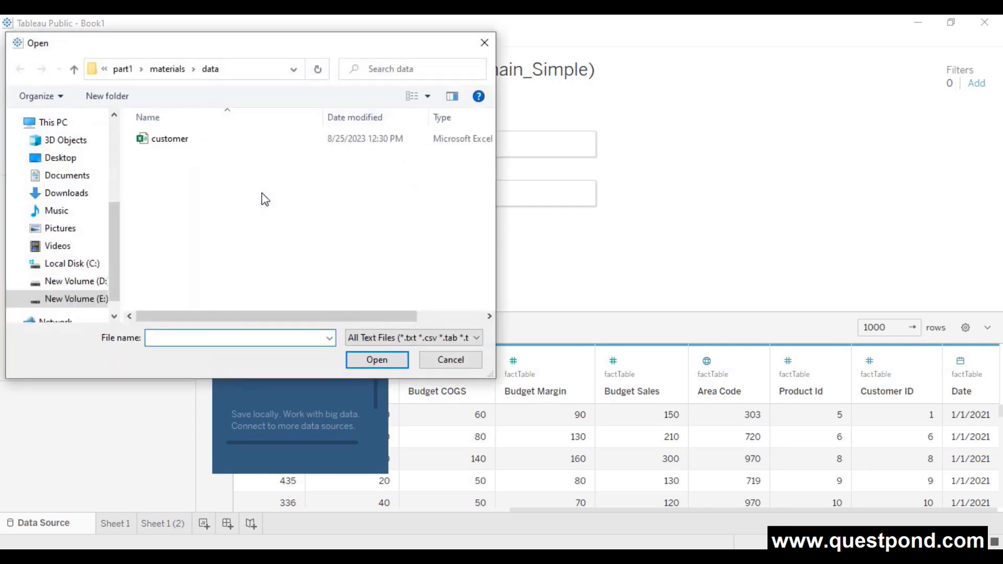
pyautogui.click(172, 140)
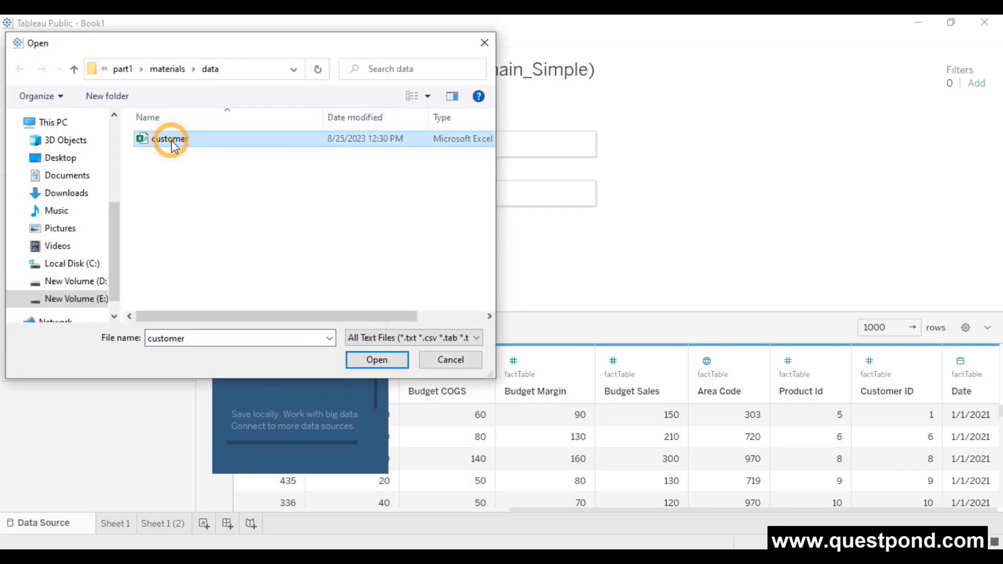
pyautogui.click(356, 359)
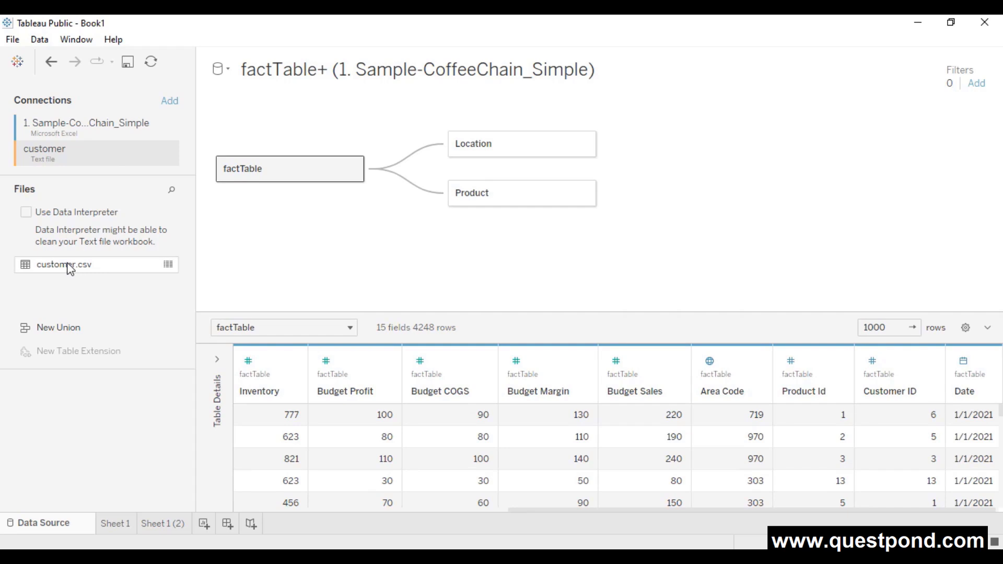
pyautogui.moveTo(65, 262); pyautogui.dragTo(448, 123)
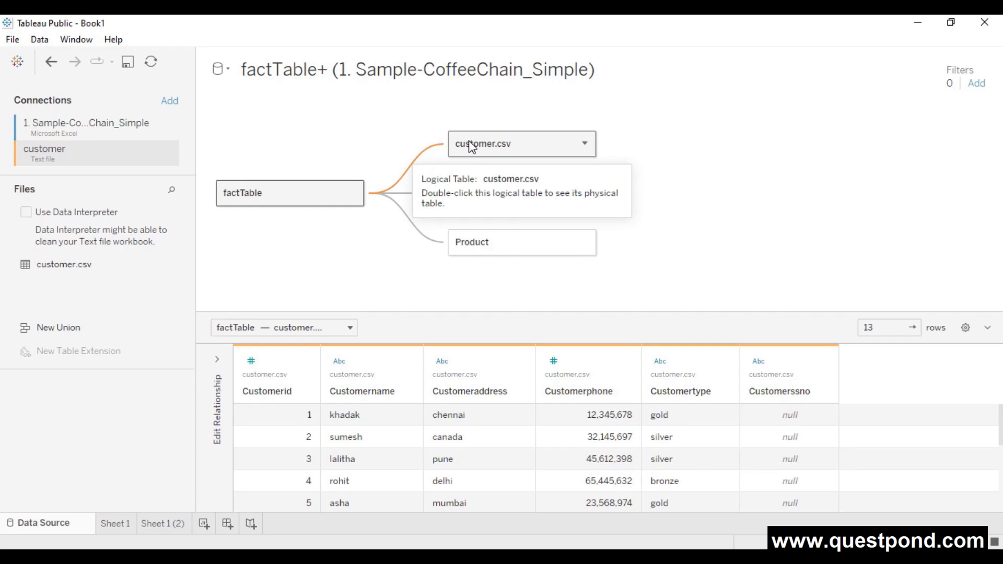
# - Rename customer.csv to 'customer' and show its Customer ID = Customerid relationship with factTable
pyautogui.rightClick(471, 146)
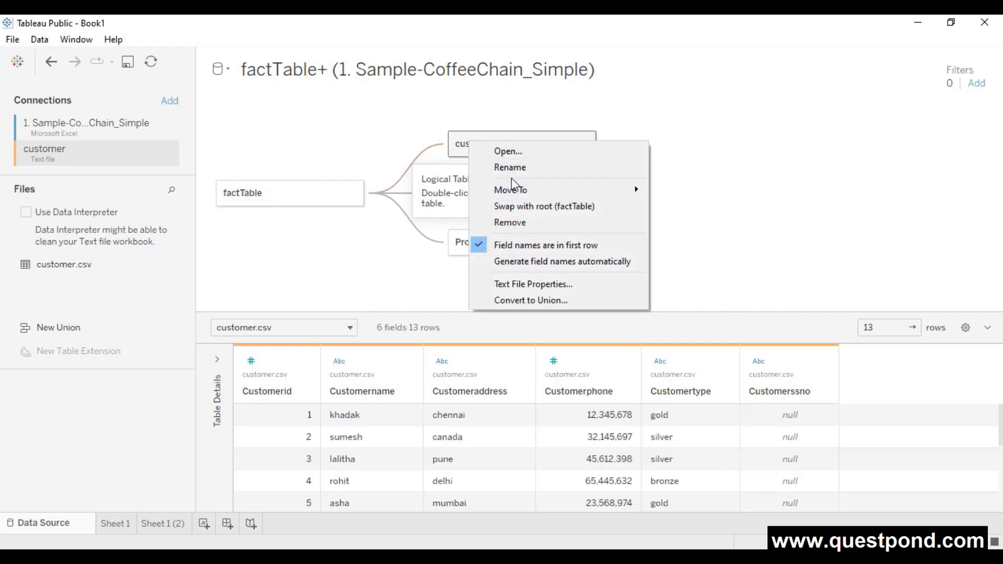
pyautogui.click(516, 167)
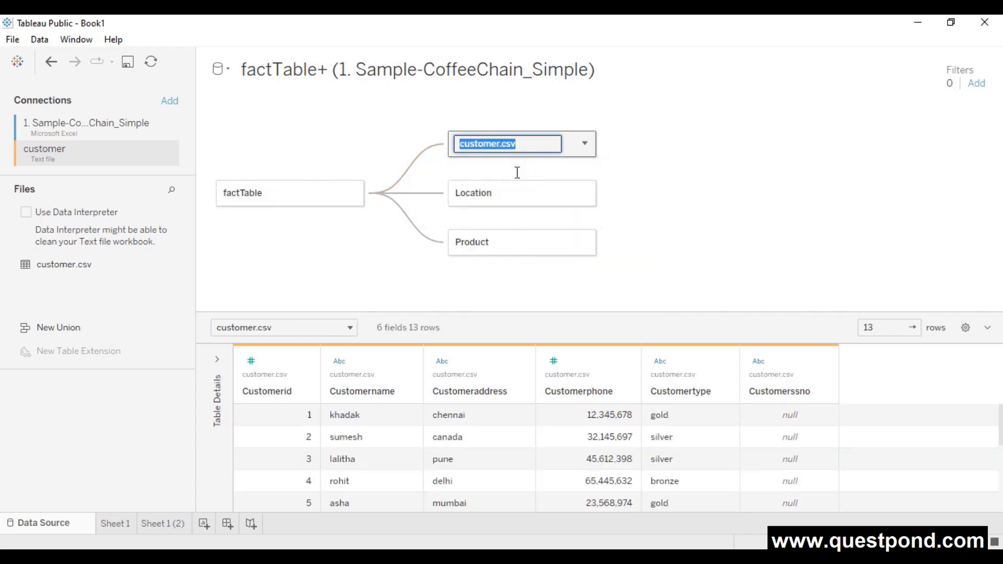
pyautogui.write('customer')
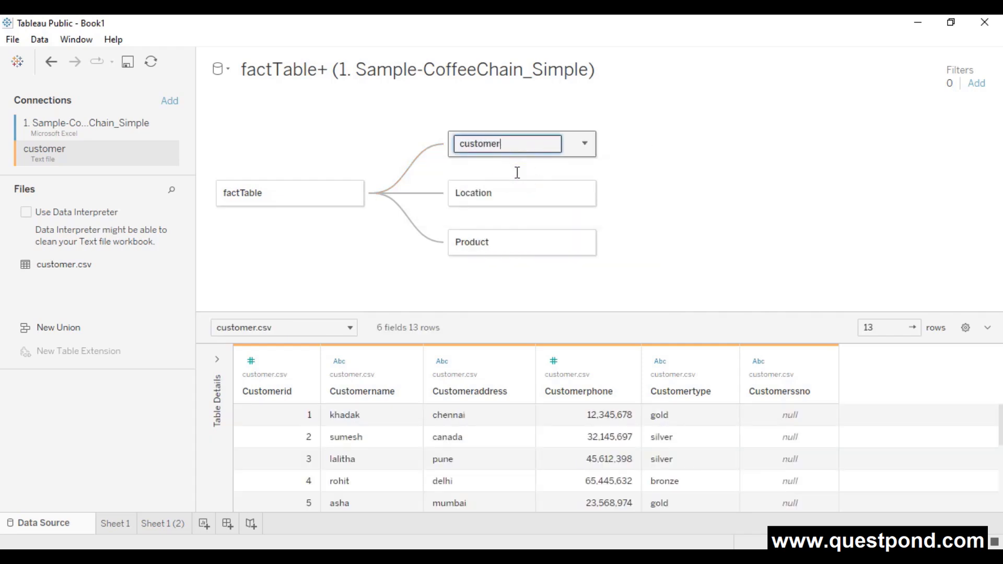
pyautogui.click(647, 167)
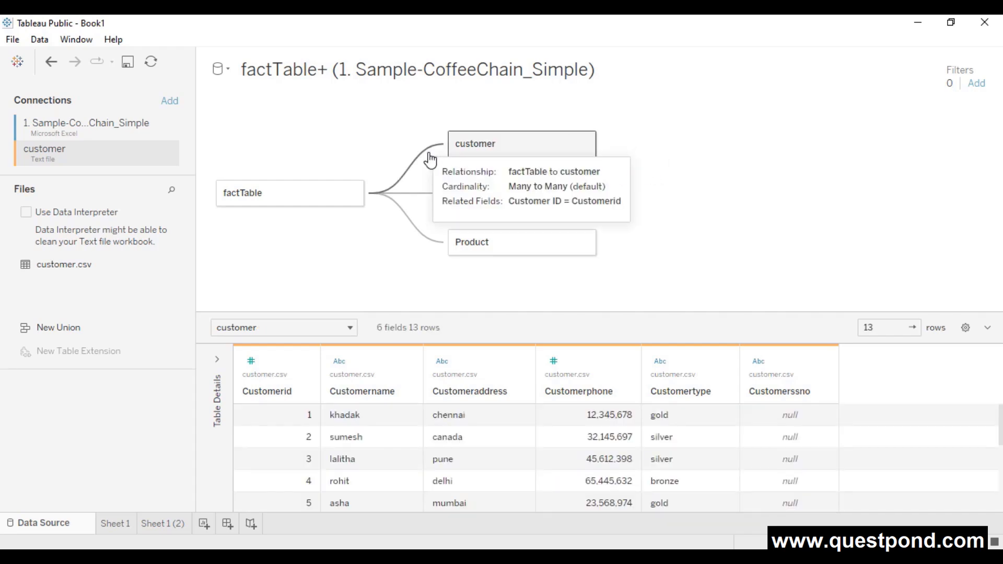
pyautogui.click(430, 156)
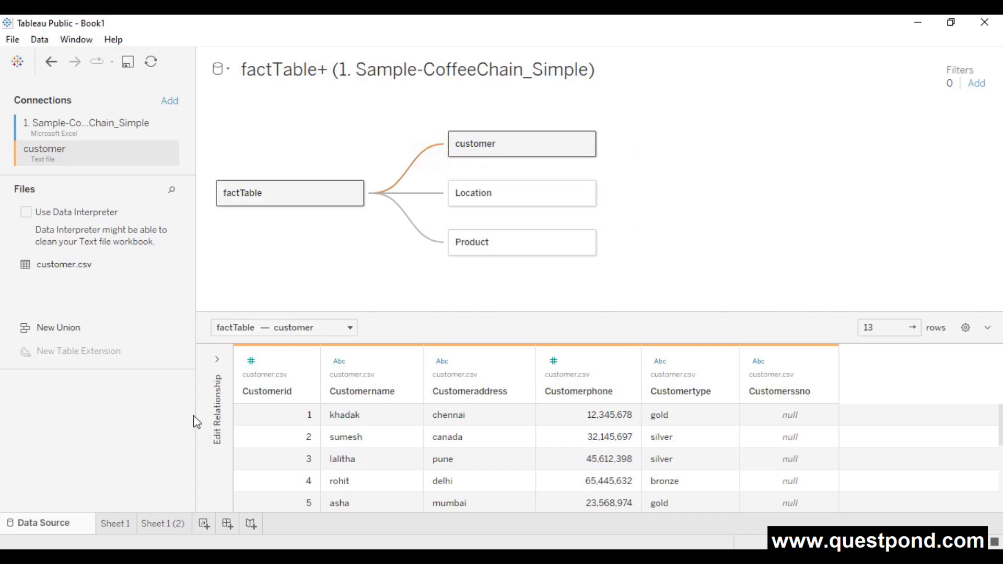
pyautogui.click(217, 364)
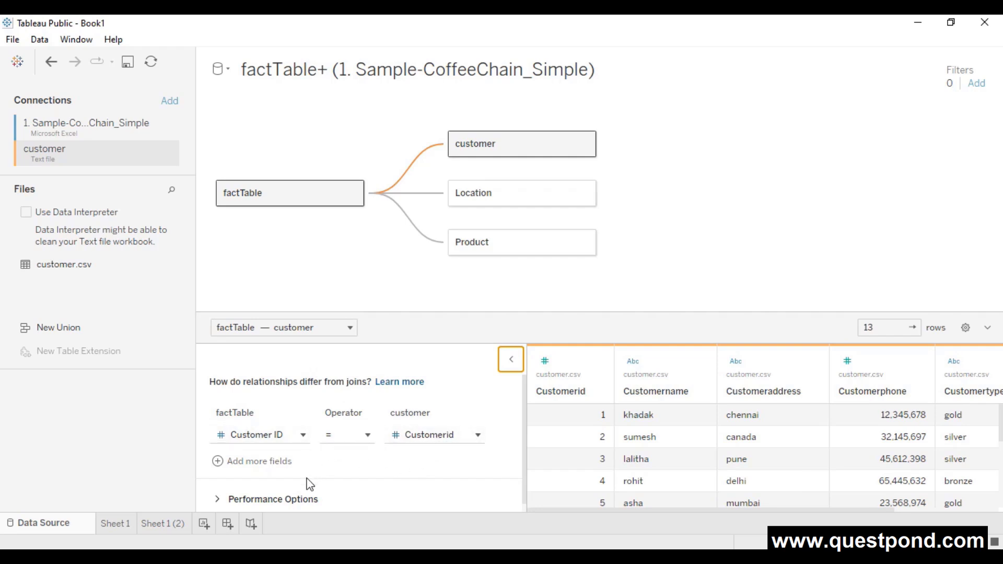
# - Set the customer-side cardinality to One, making the relationship Many-to-One
pyautogui.click(298, 497)
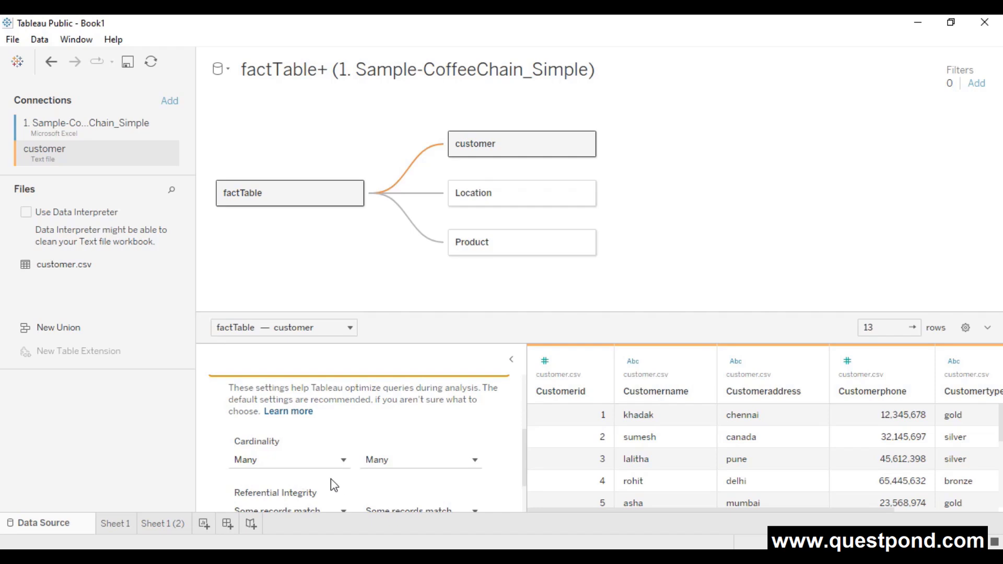
pyautogui.click(414, 461)
pyautogui.click(407, 495)
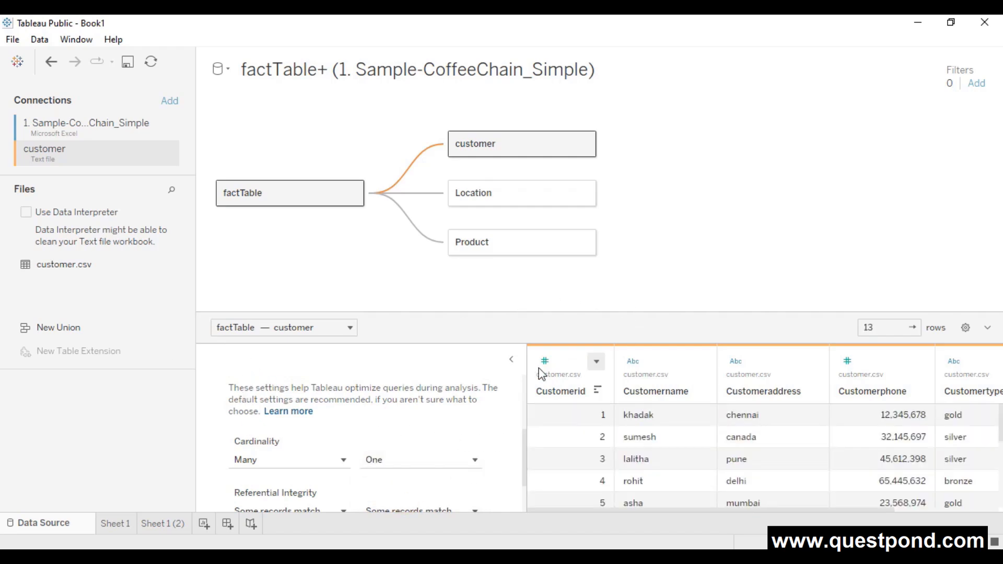
pyautogui.click(513, 361)
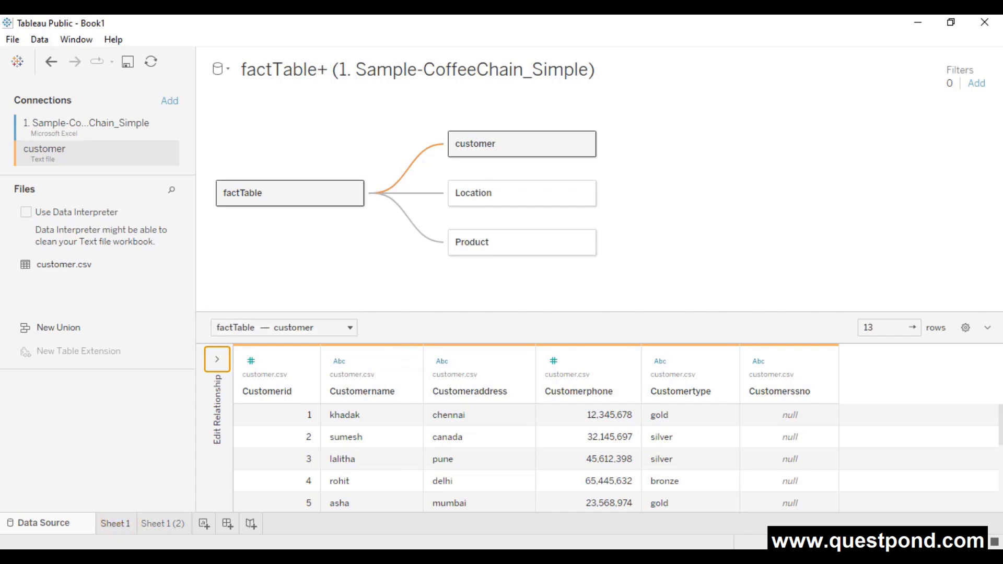
# - Duplicate Sheet 1 into a new worksheet, Sheet 1 (3)
pyautogui.scroll(-5, 74, 380)
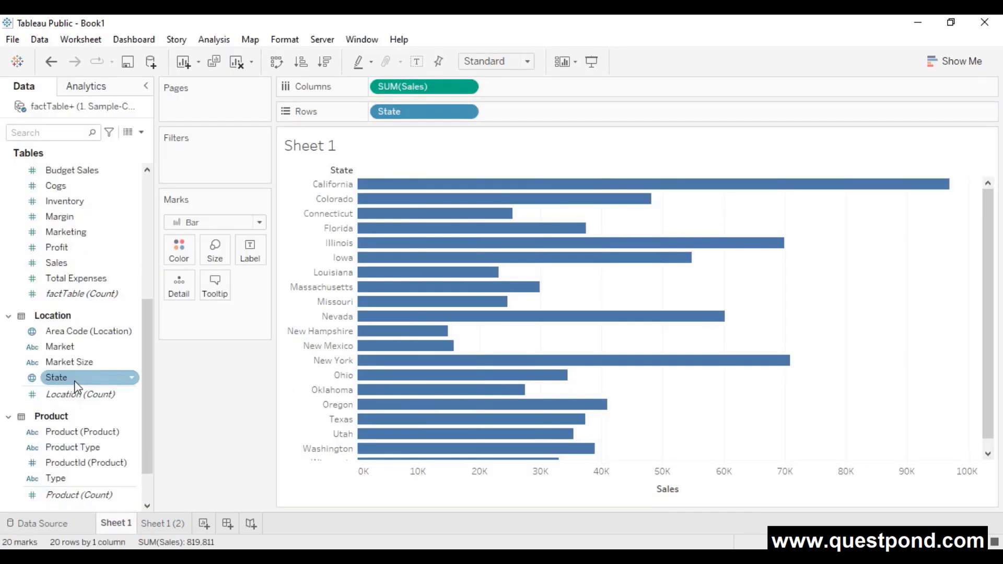
pyautogui.scroll(5, 78, 387)
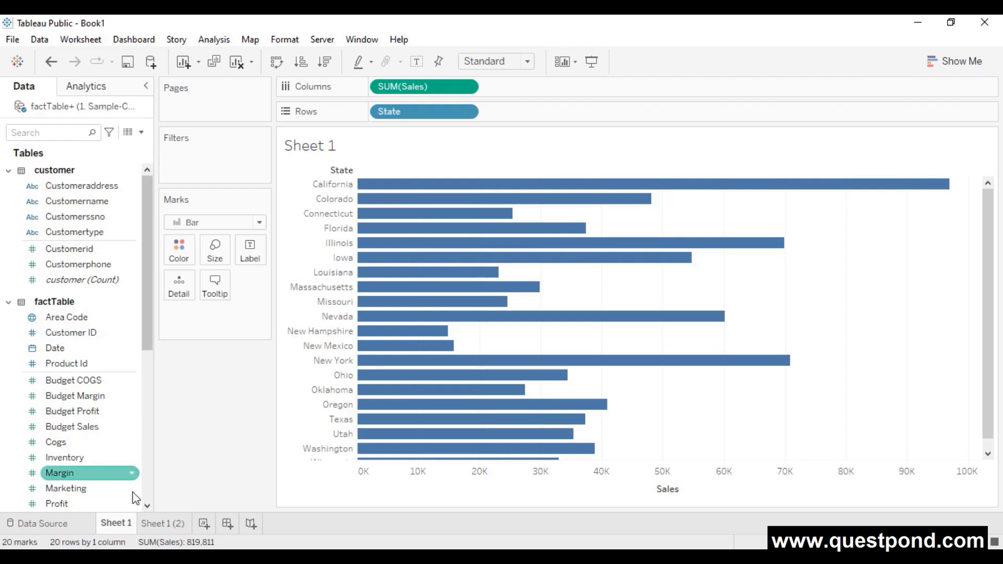
pyautogui.rightClick(124, 526)
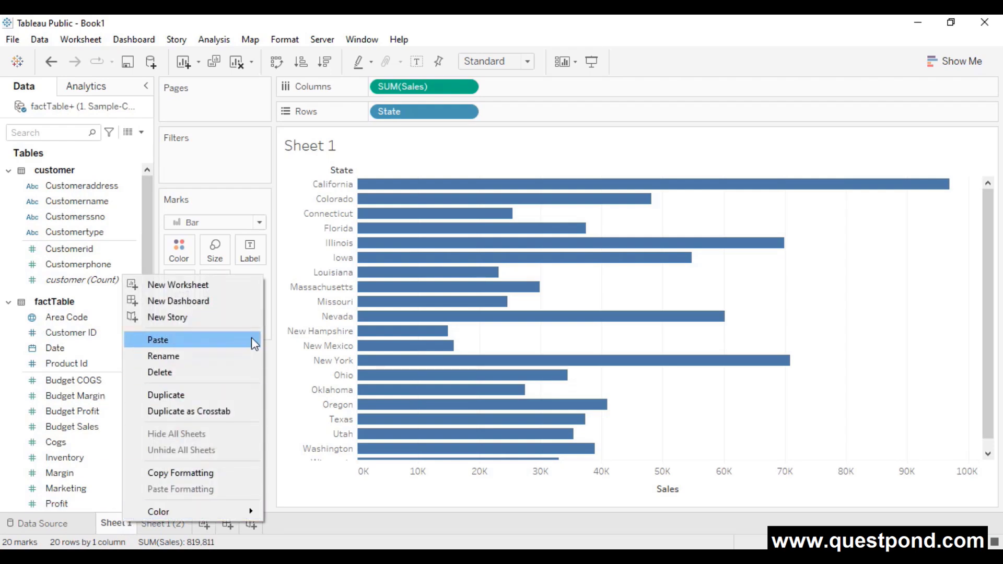
pyautogui.click(202, 395)
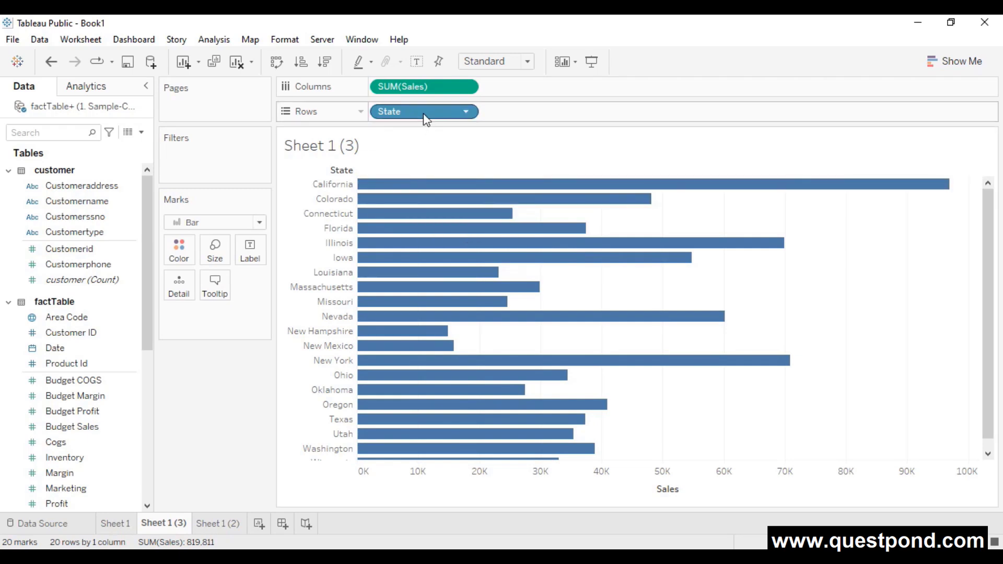
# - Replace State on Rows with Customername, giving 13 customer Sales bars
pyautogui.moveTo(423, 111); pyautogui.dragTo(220, 394)
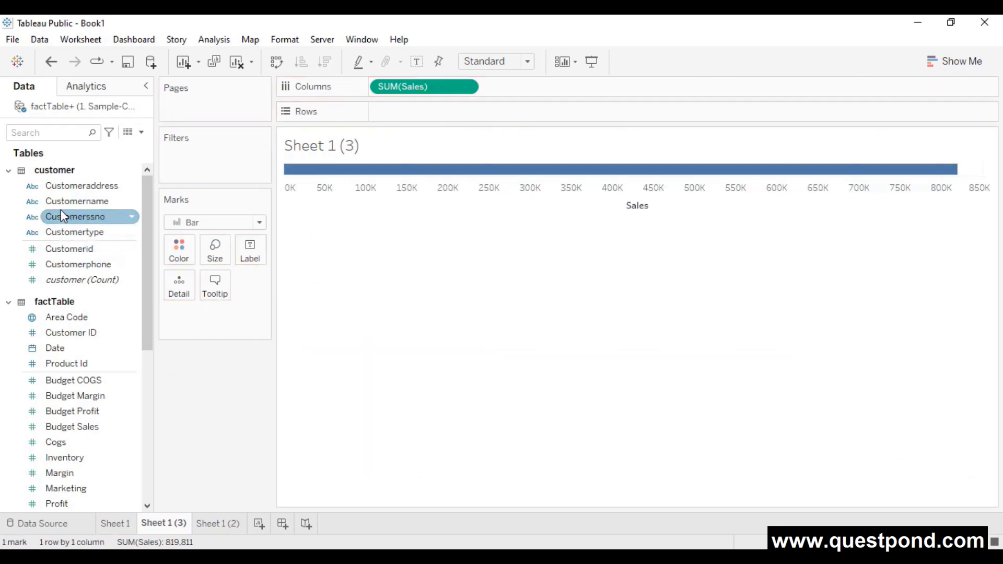
pyautogui.moveTo(68, 202); pyautogui.dragTo(400, 105)
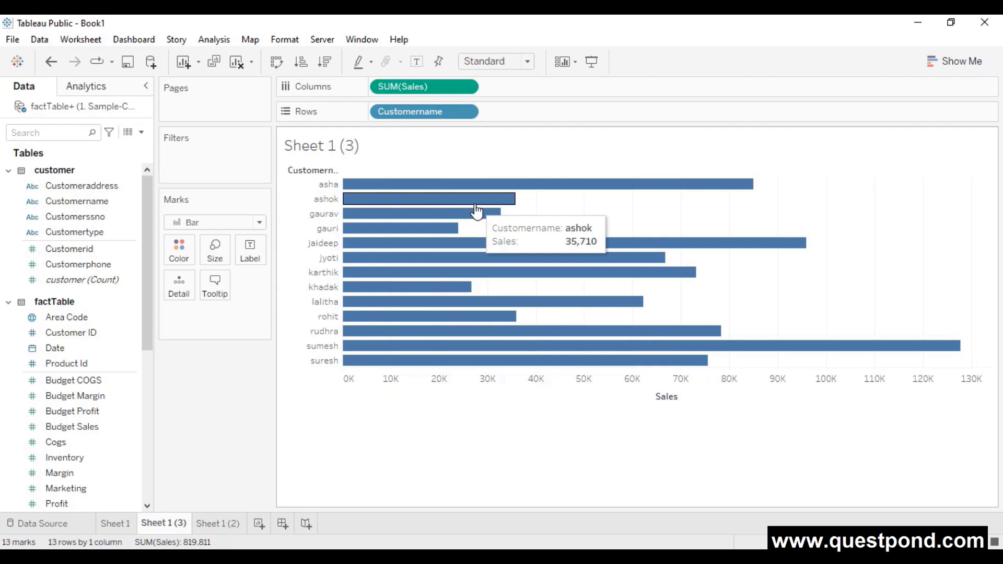
pyautogui.scroll(-5, 144, 181)
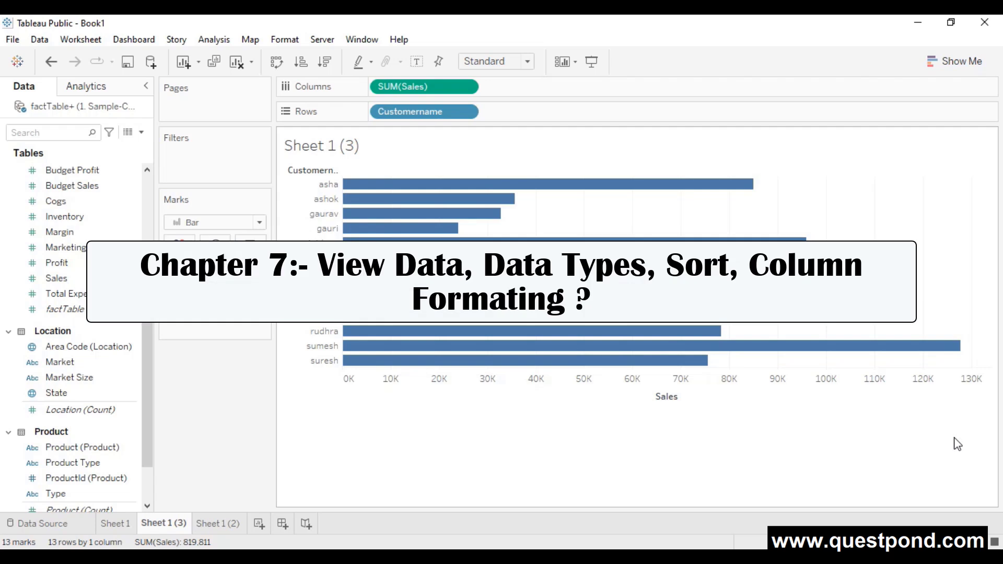
# - Return to the Data Source page and enlarge the Location table's 156-row preview
pyautogui.click(58, 528)
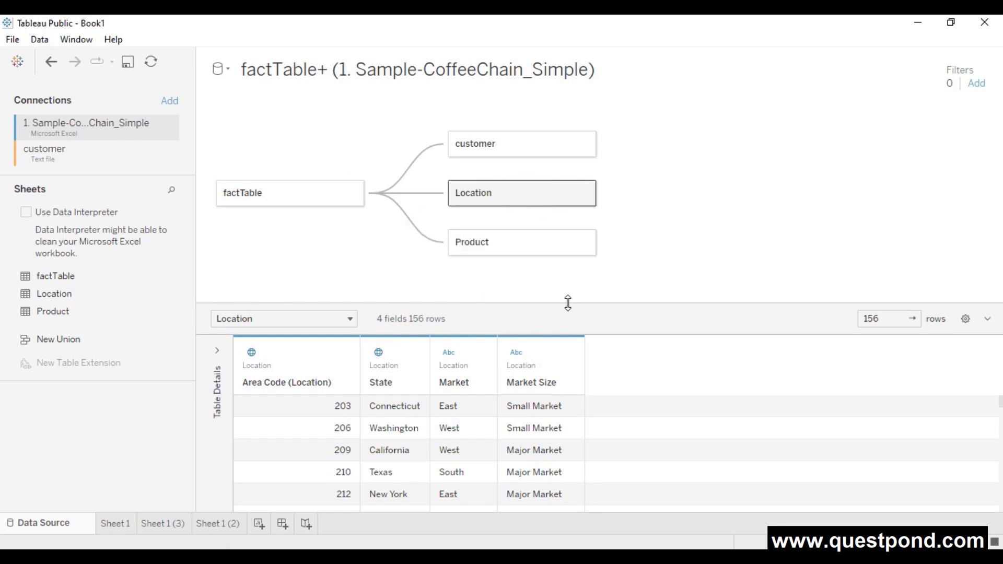
pyautogui.moveTo(567, 303); pyautogui.dragTo(596, 147)
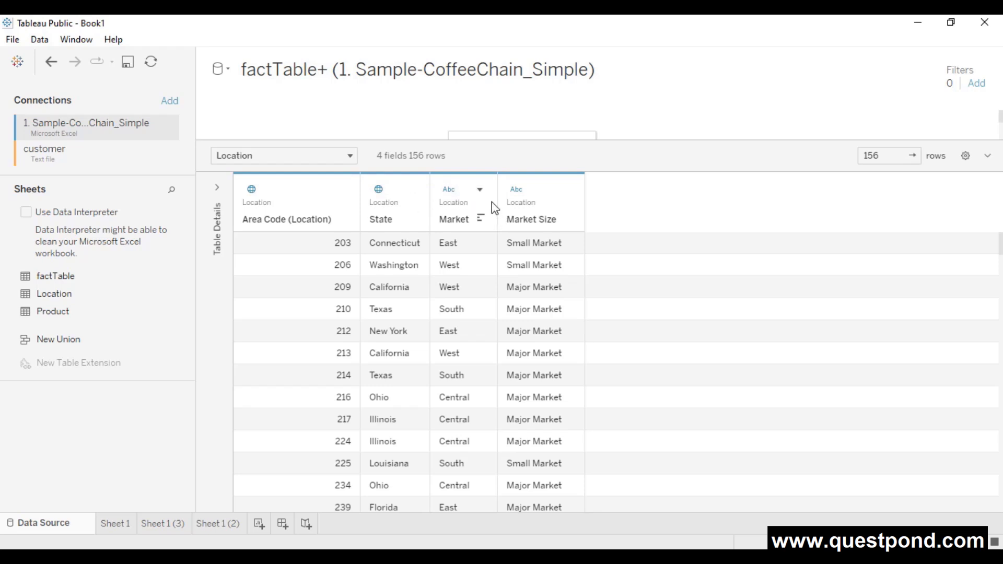
pyautogui.click(412, 189)
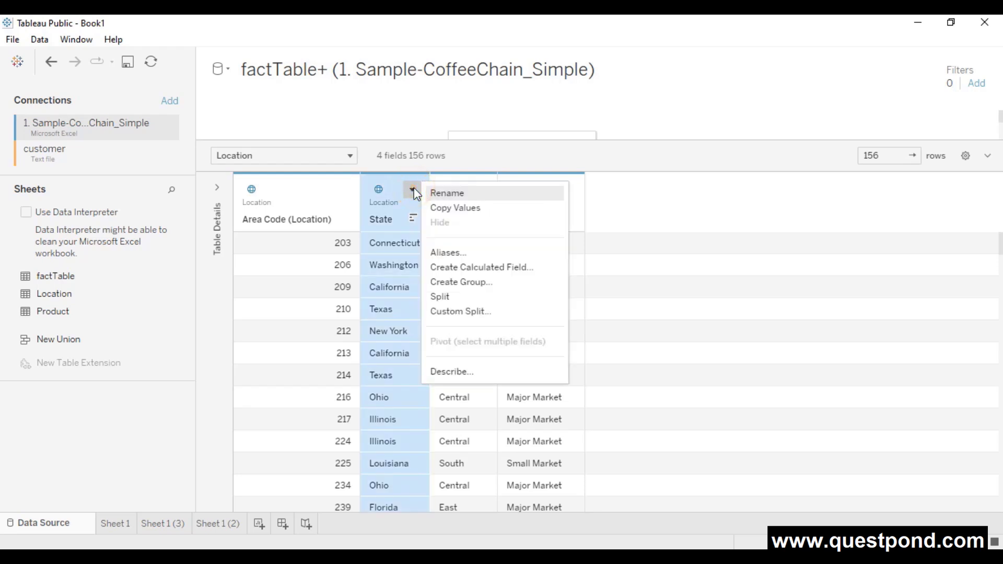
pyautogui.click(383, 190)
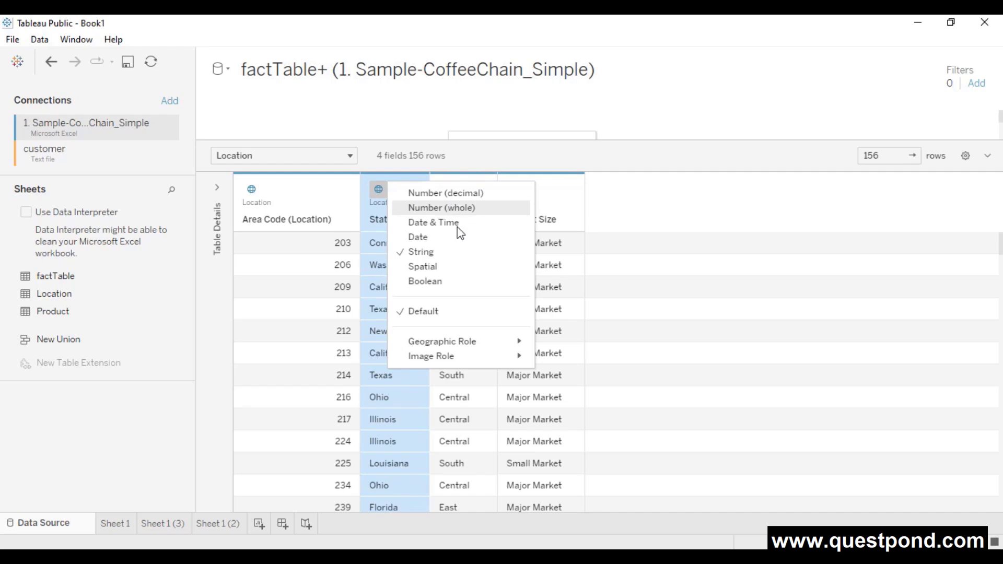
pyautogui.moveTo(475, 344)
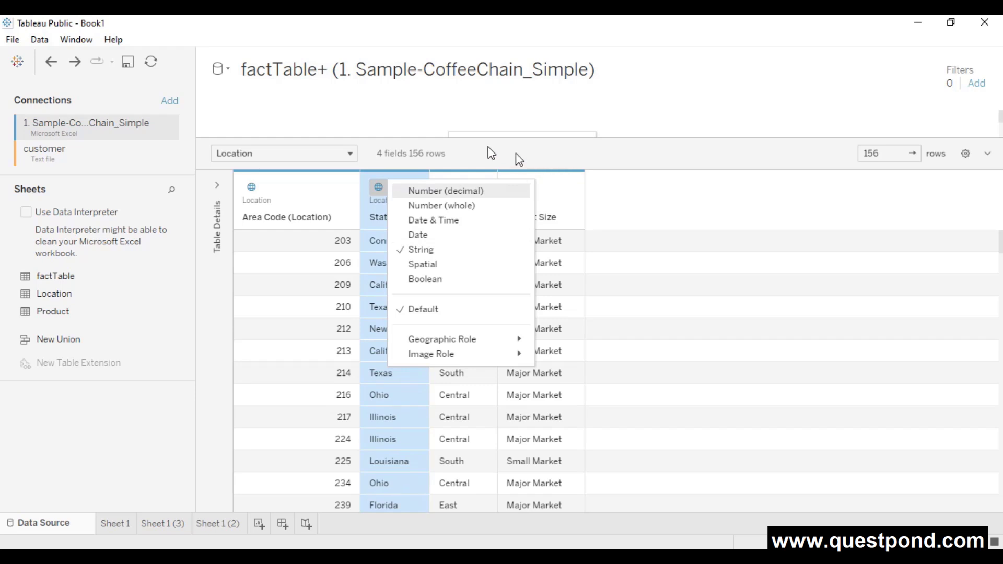
# - Restore the table diagram and preview Product, then the customer table's six fields
pyautogui.click(577, 150)
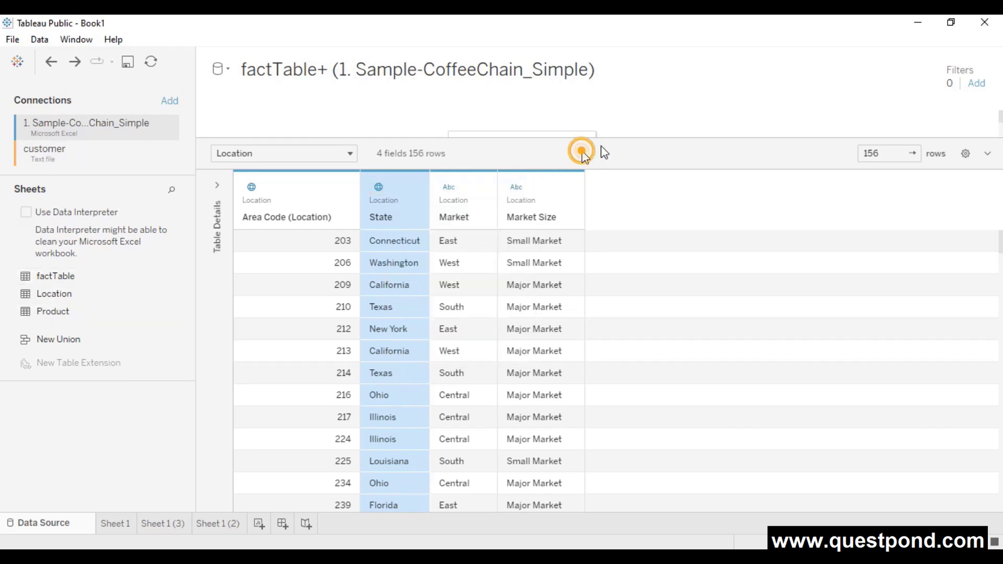
pyautogui.moveTo(633, 138); pyautogui.dragTo(634, 306)
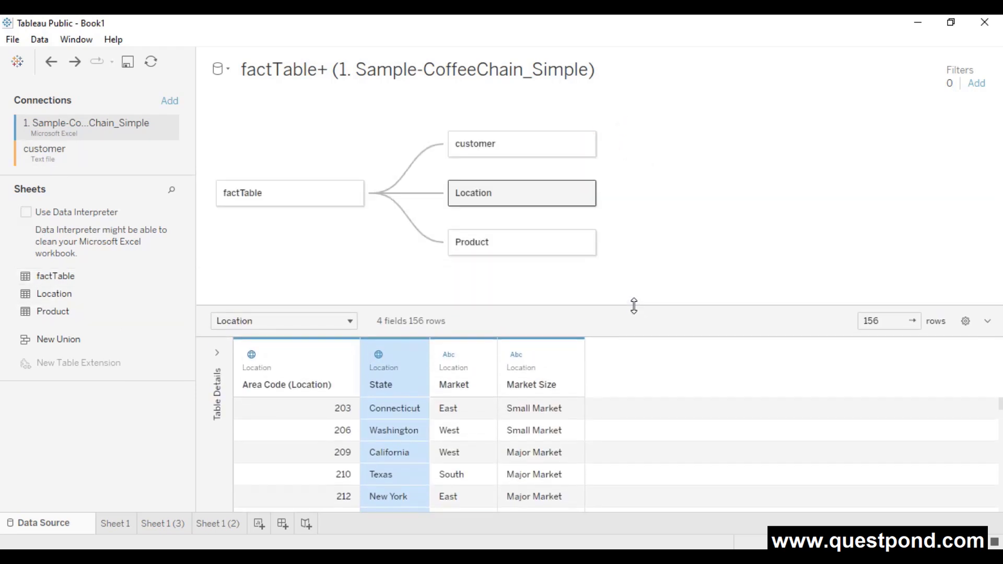
pyautogui.click(525, 241)
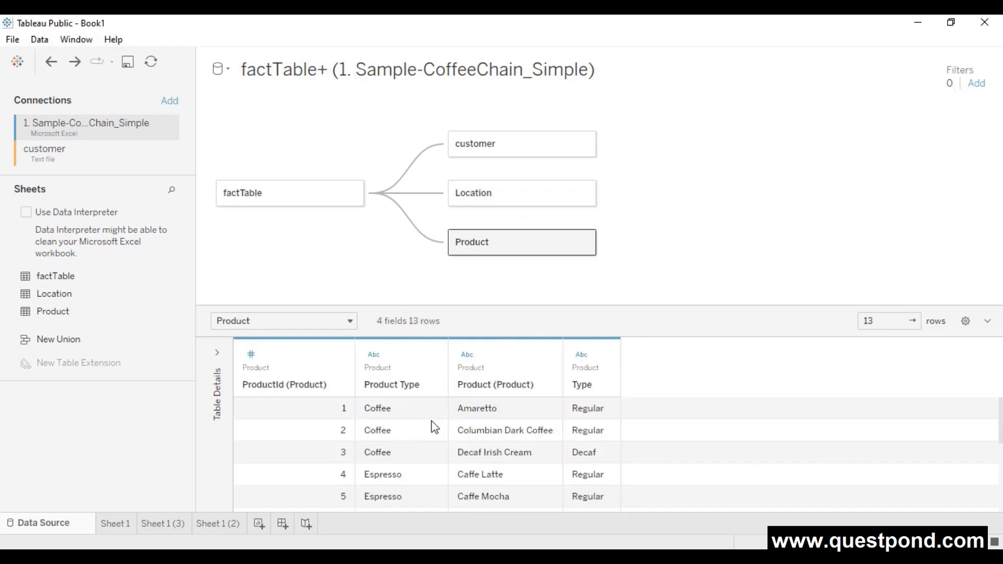
pyautogui.click(496, 142)
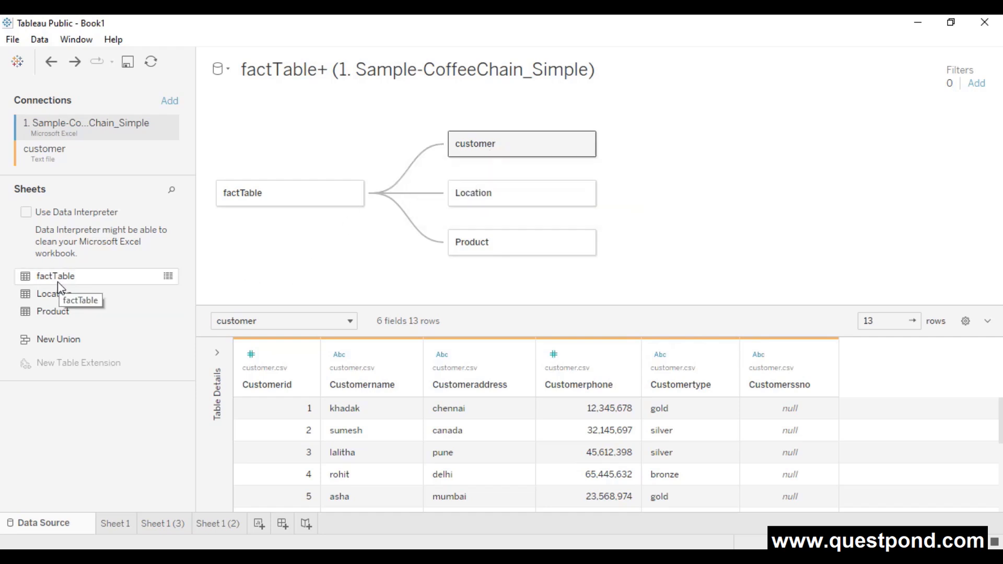
pyautogui.click(169, 277)
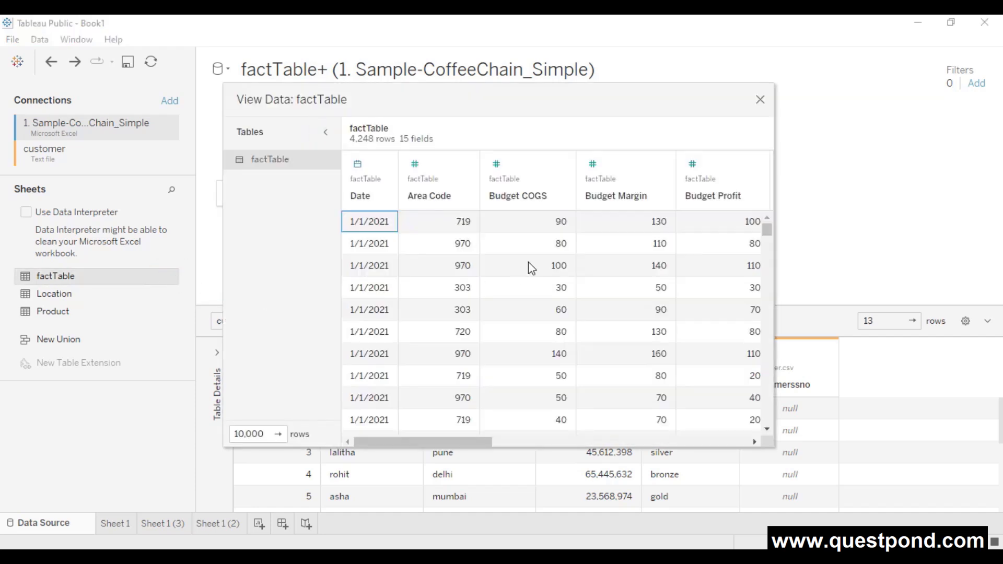
pyautogui.click(326, 132)
pyautogui.scroll(-2, 516, 259)
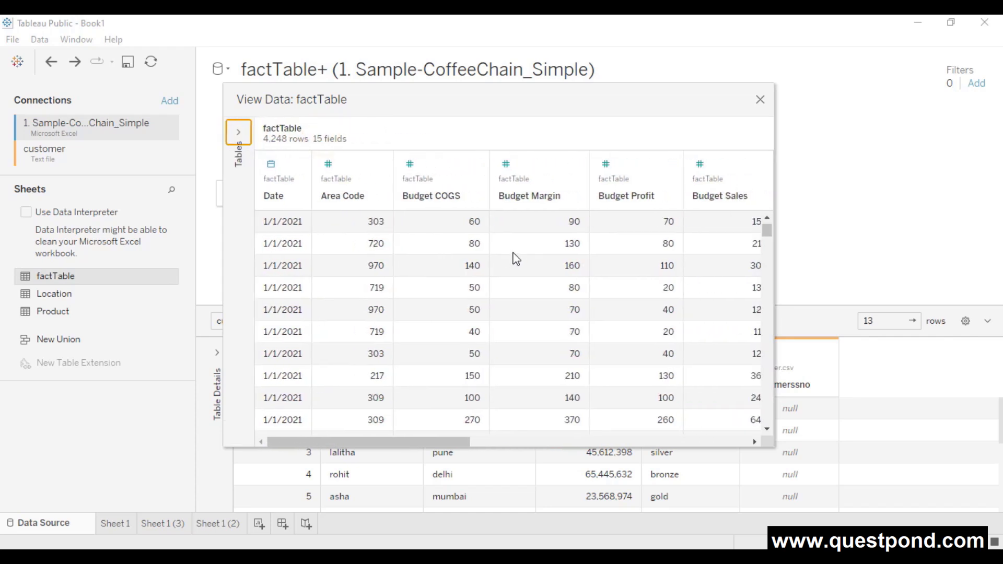
pyautogui.scroll(-2, 516, 259)
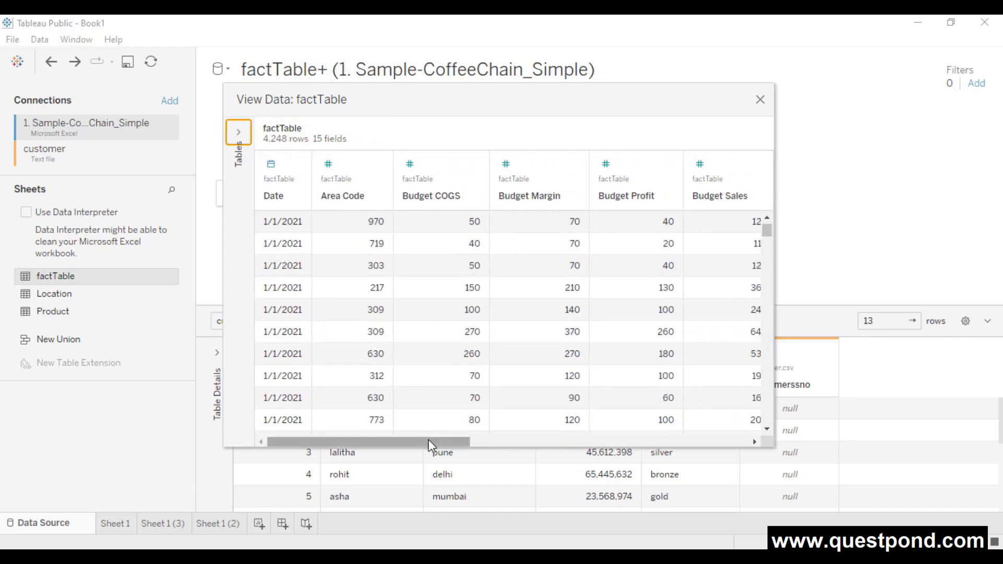
pyautogui.moveTo(428, 441); pyautogui.dragTo(337, 442)
pyautogui.moveTo(389, 444); pyautogui.dragTo(592, 441)
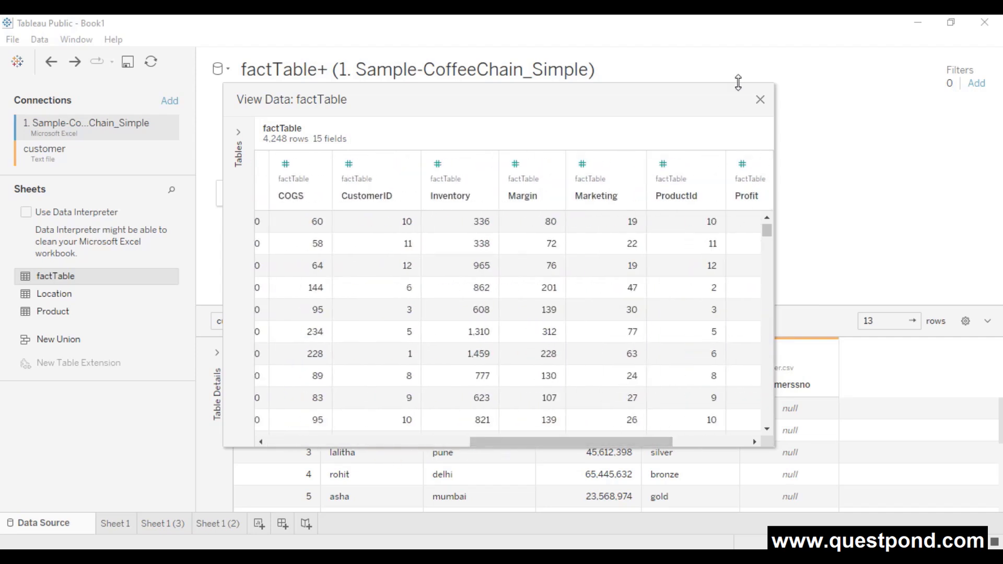
pyautogui.click(760, 99)
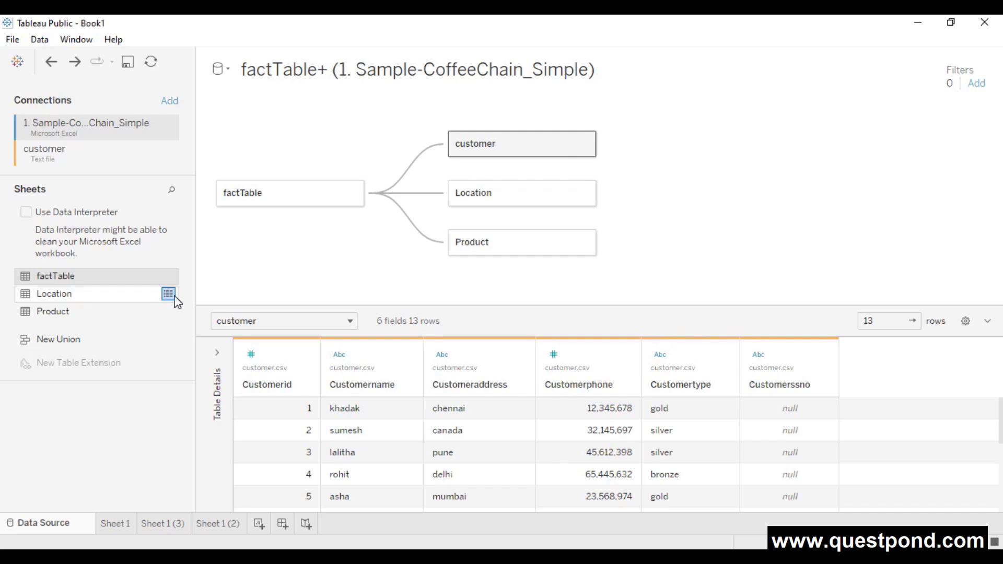
pyautogui.click(171, 296)
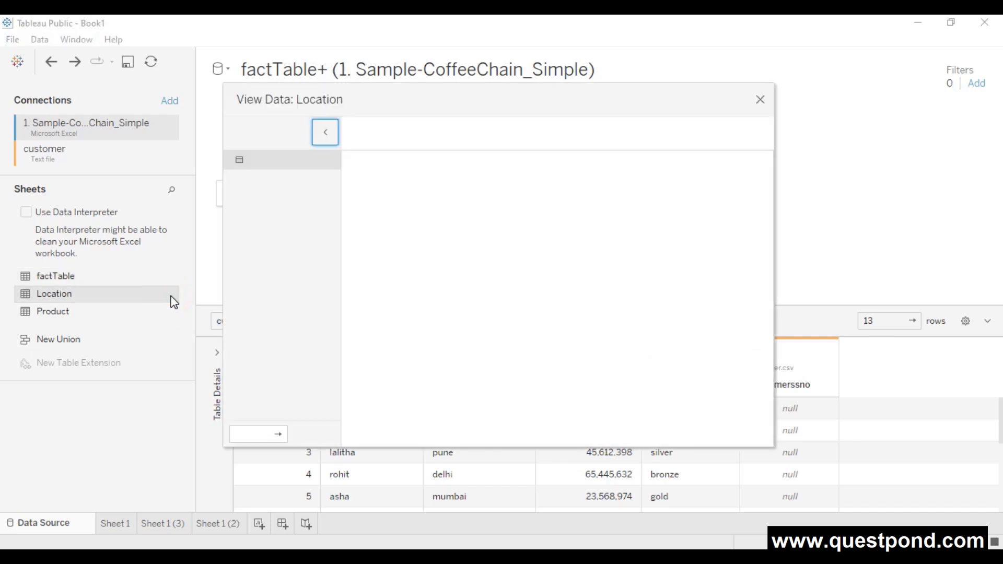
pyautogui.click(322, 131)
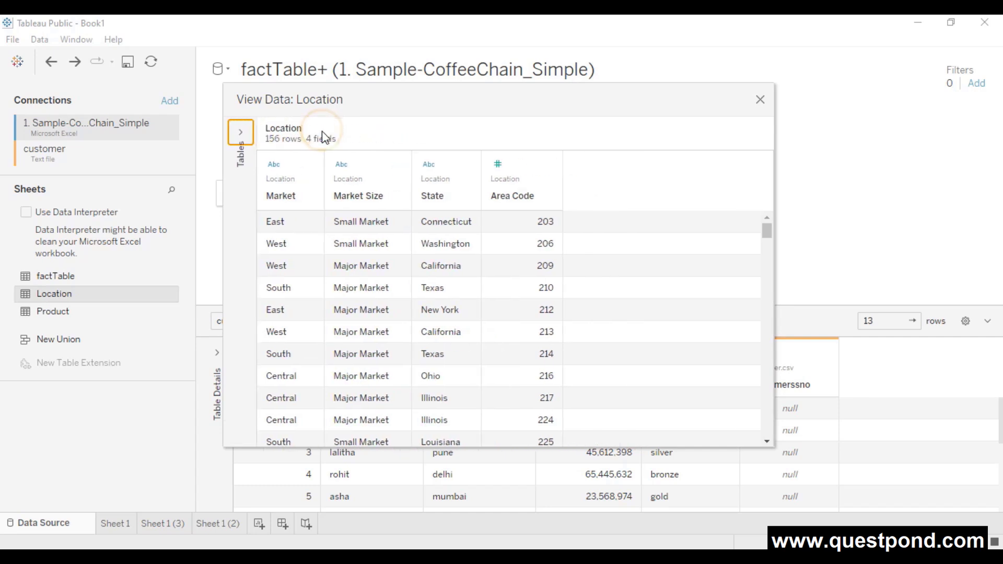
pyautogui.scroll(-15, 396, 285)
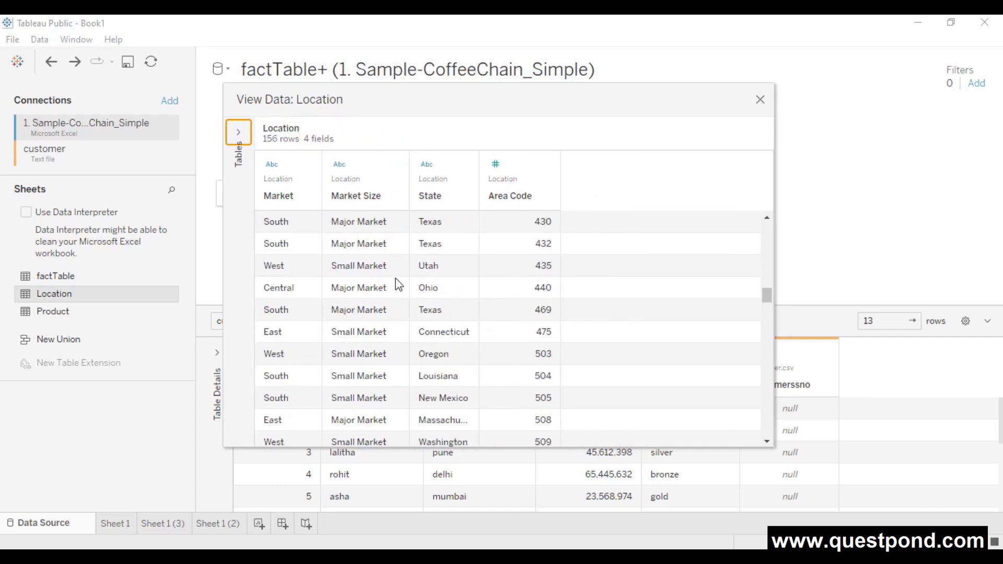
pyautogui.click(760, 99)
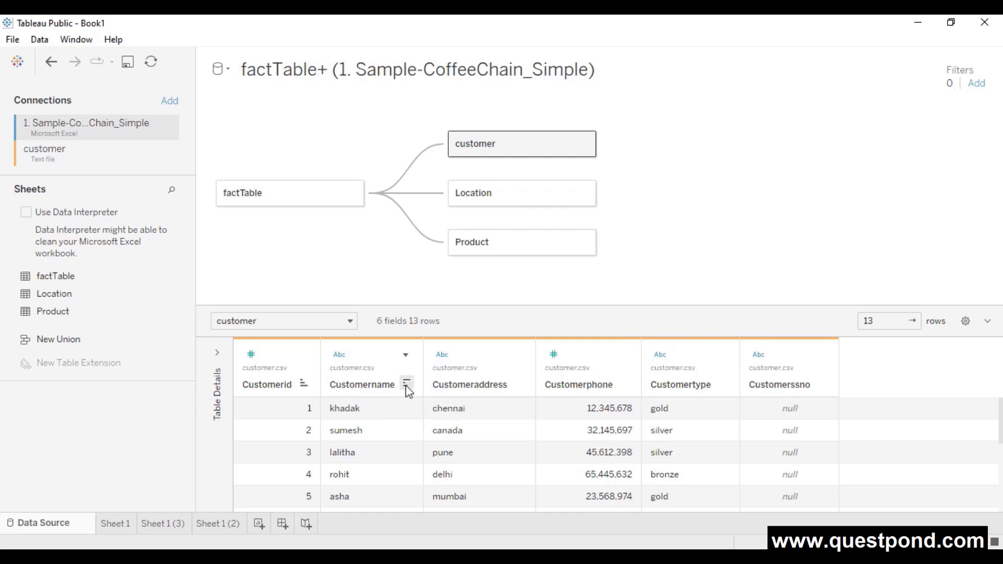
# - Try sorting by Customername and Customerid, finishing with Customername ascending
pyautogui.click(407, 385)
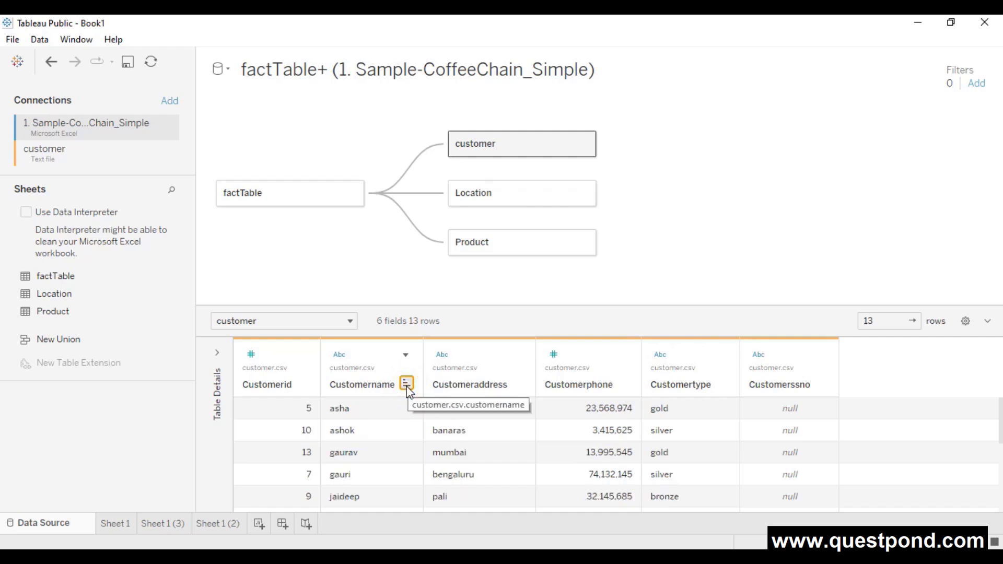
pyautogui.click(407, 387)
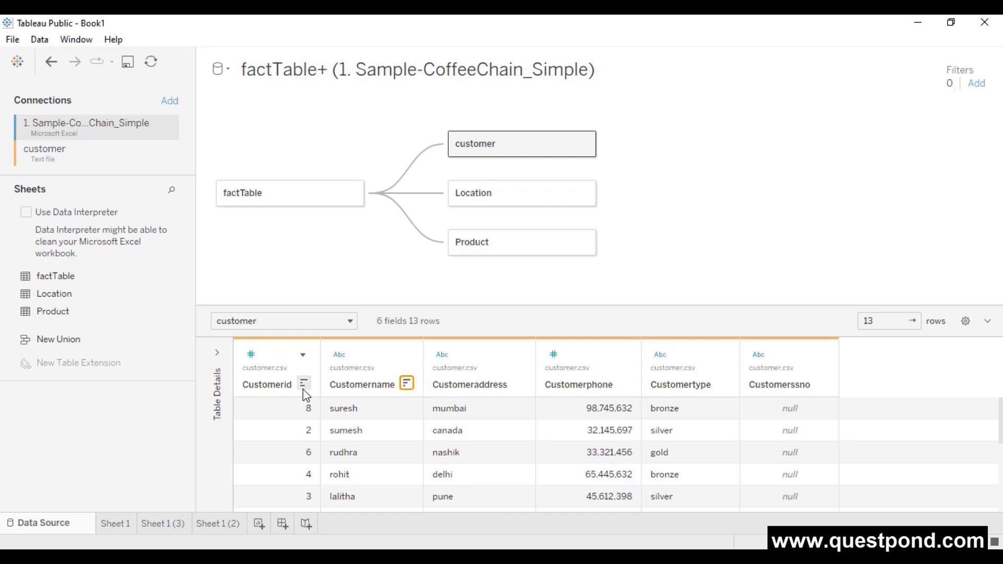
pyautogui.click(303, 384)
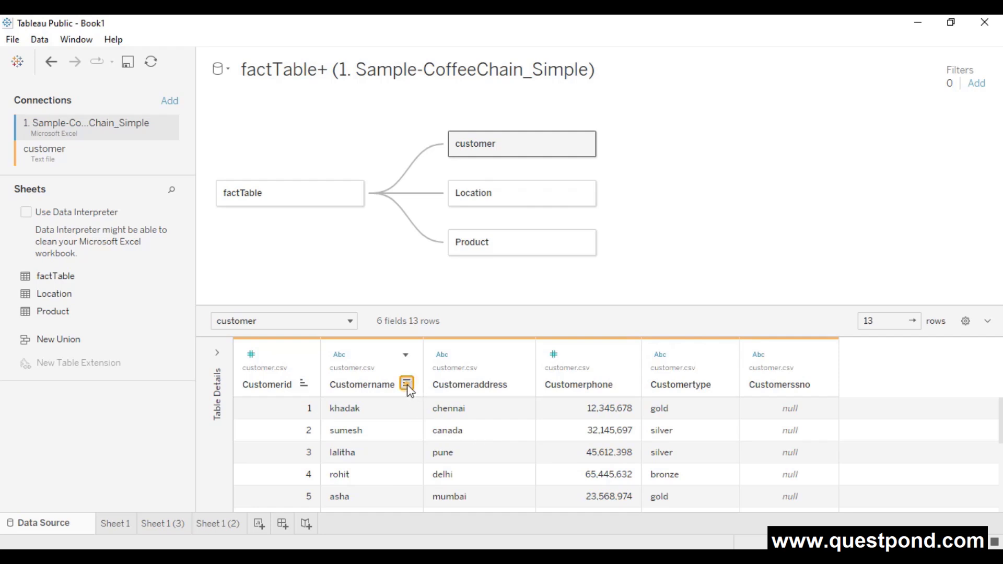
pyautogui.click(406, 384)
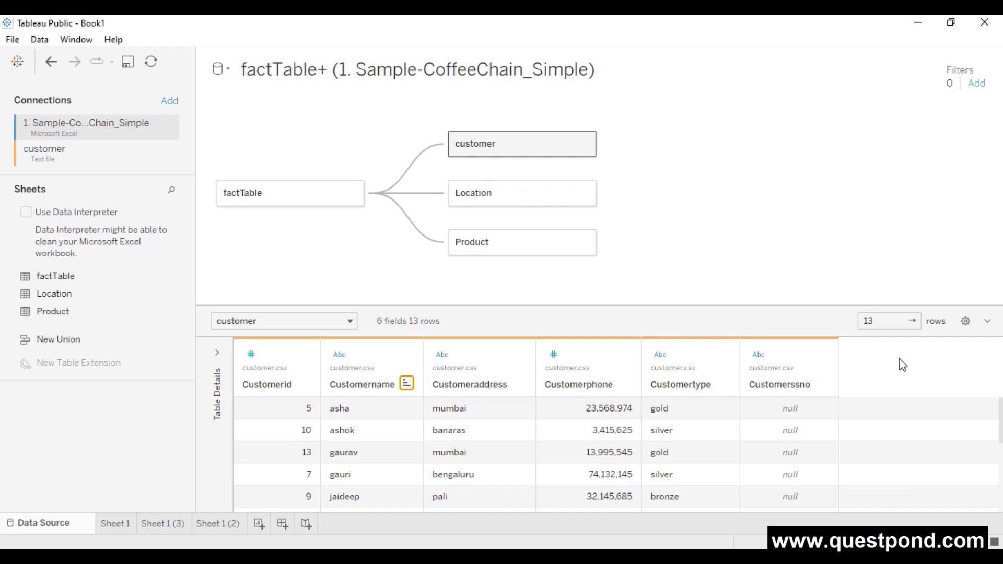
# - Try A to Z and Z to A field orders, settle on data source order, and sort rows by Customerid ascending
pyautogui.click(966, 322)
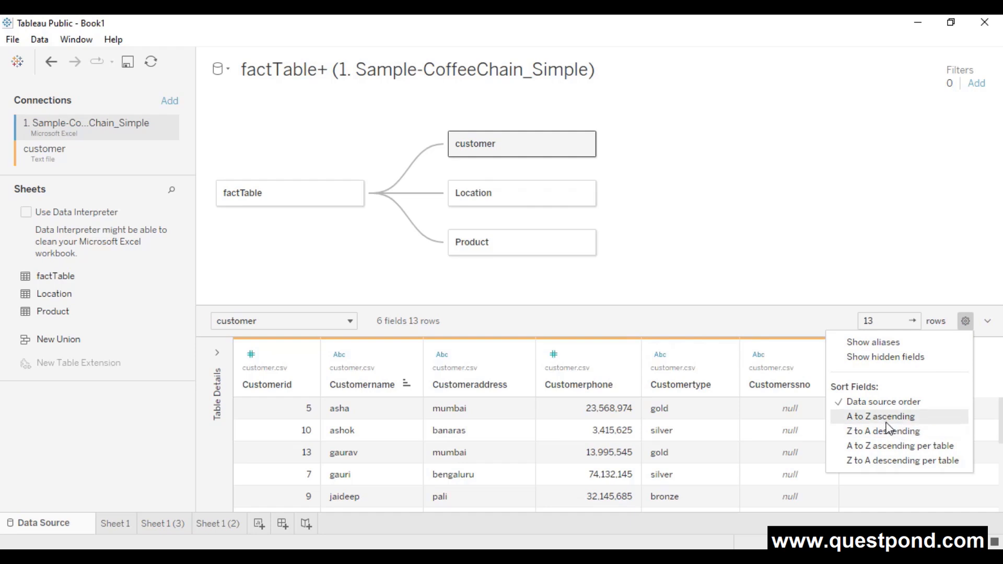
pyautogui.click(884, 418)
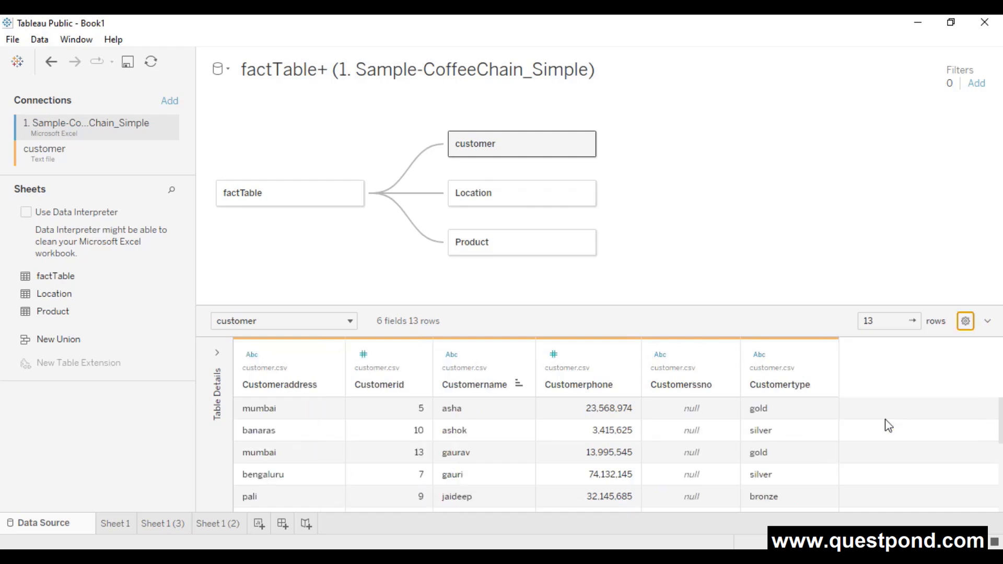
pyautogui.click(964, 321)
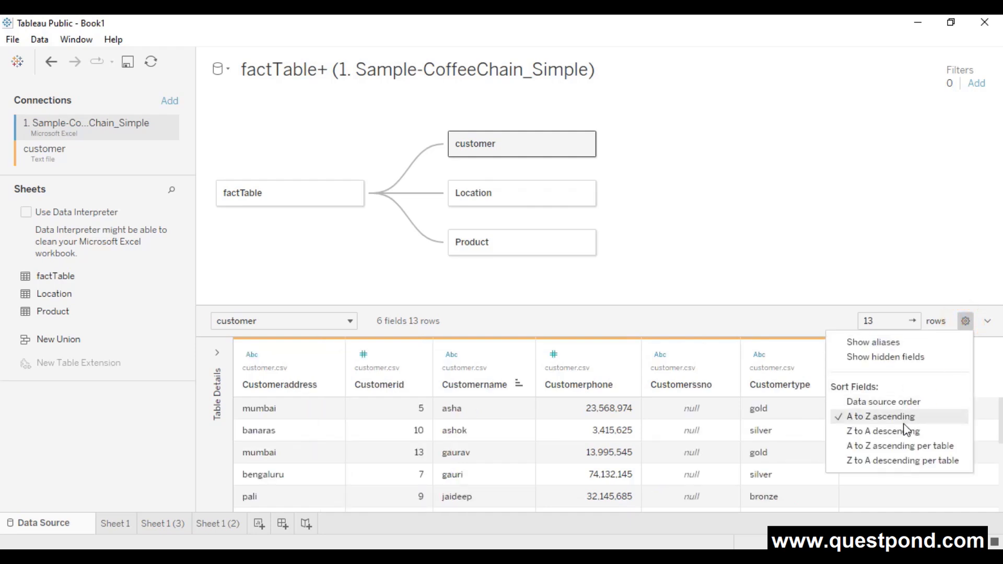
pyautogui.click(897, 432)
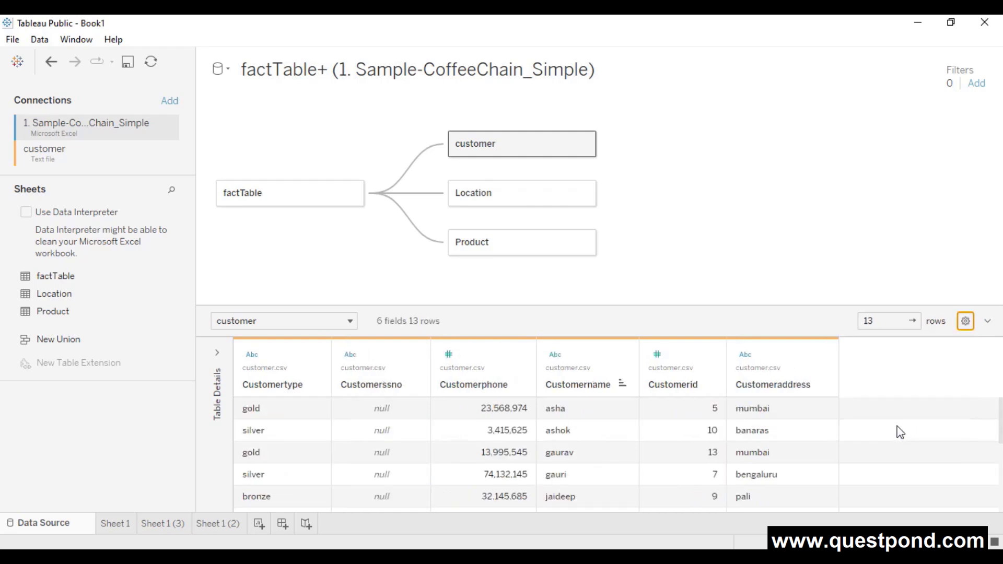
pyautogui.click(964, 322)
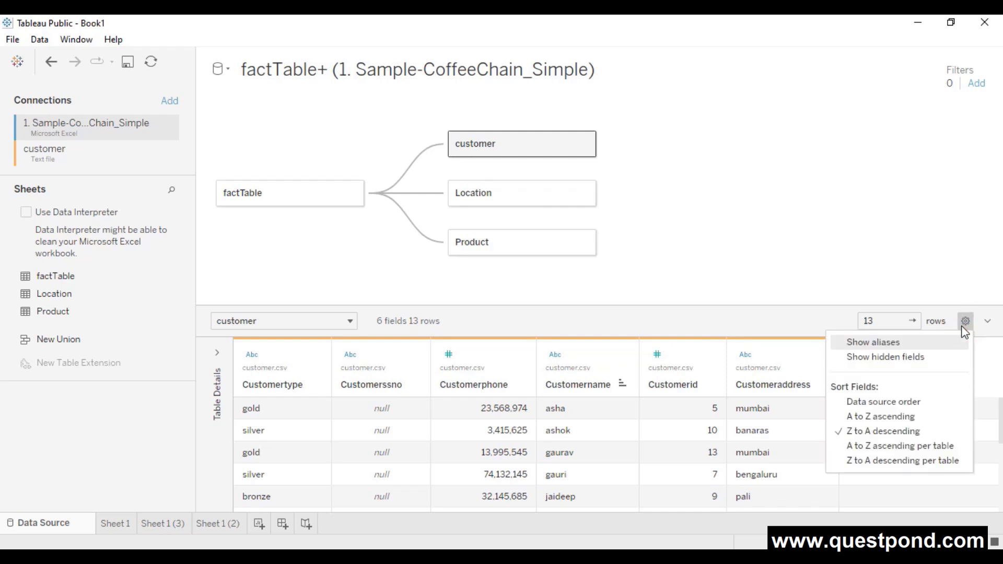
pyautogui.click(876, 402)
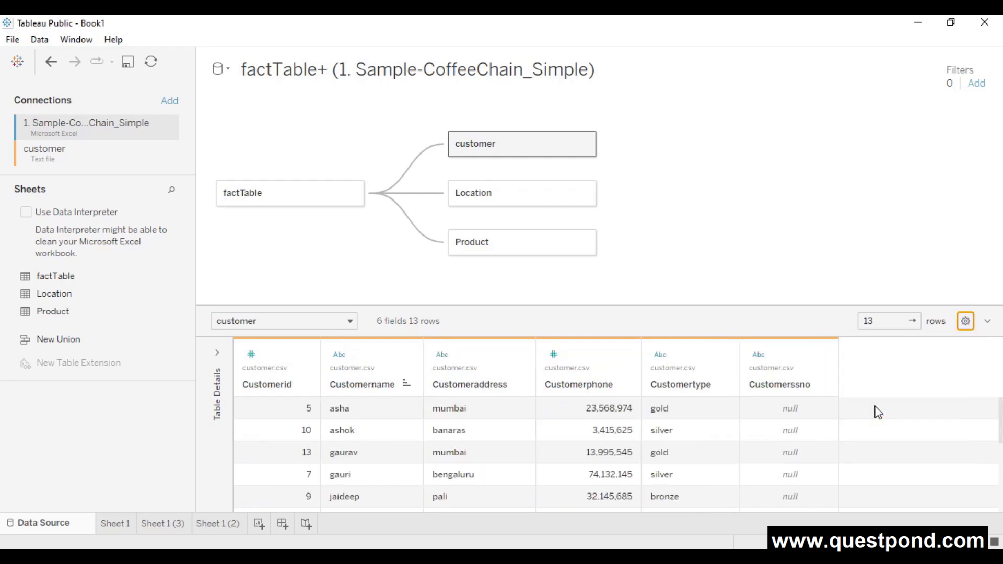
pyautogui.click(302, 385)
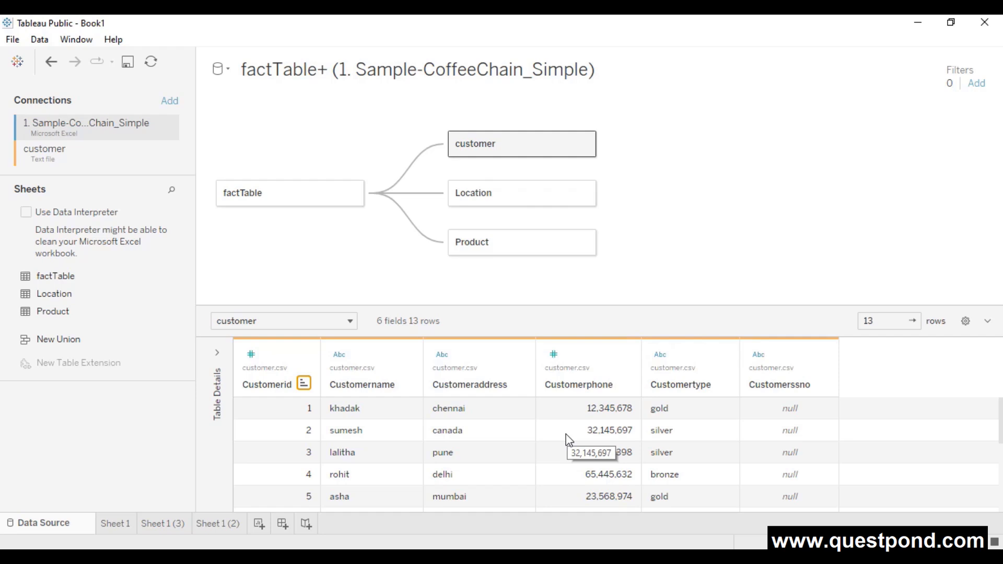
# - View factTable's raw data, 4,248 rows across 15 fields, from the Sheets list
pyautogui.moveTo(165, 276)
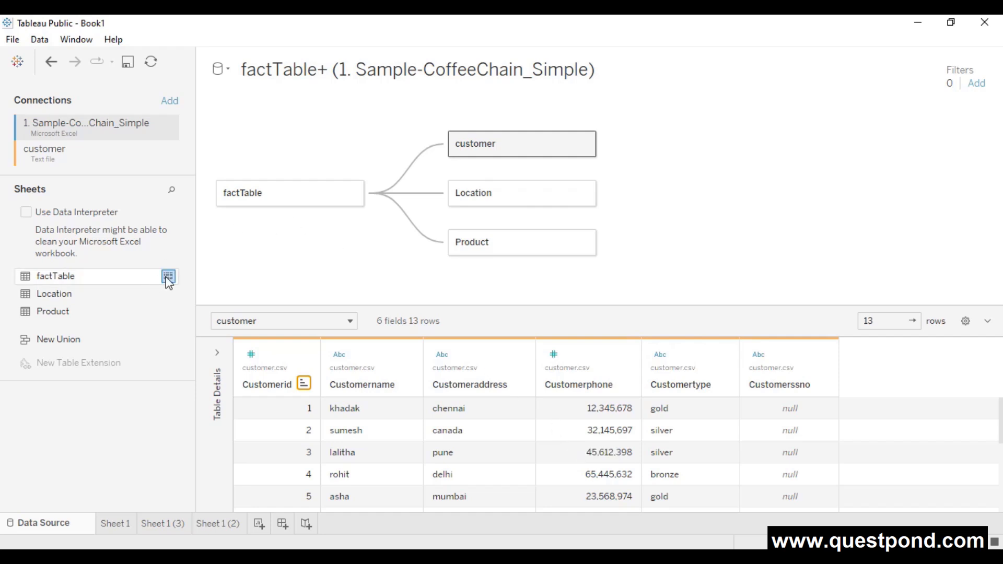
pyautogui.click(168, 277)
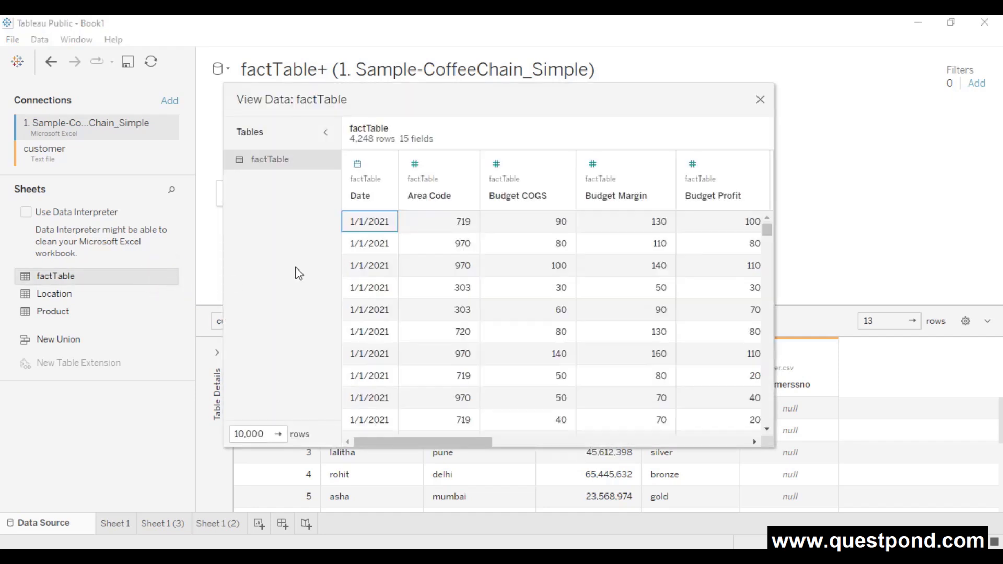
pyautogui.click(760, 100)
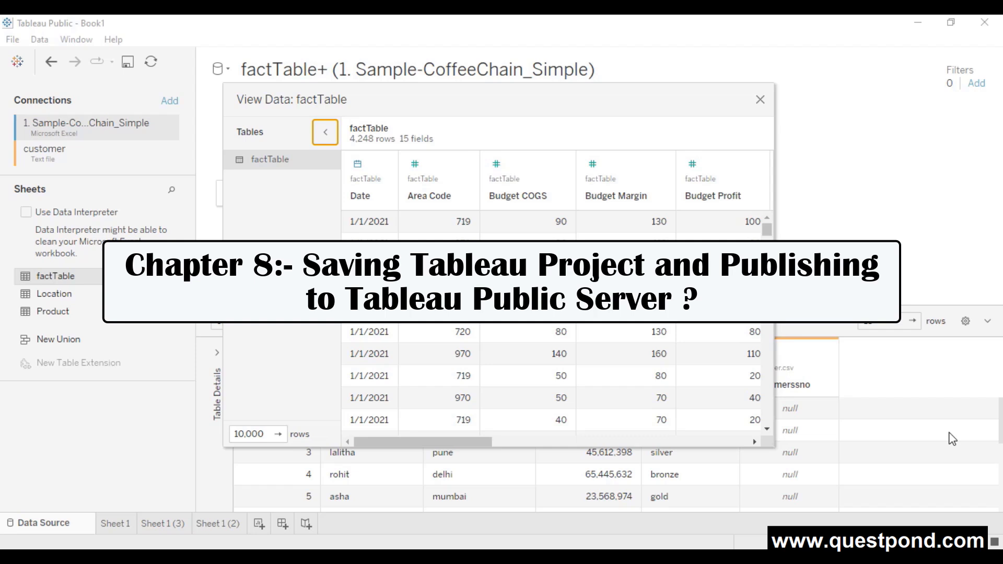
# - Close the factTable data view and bring up the File menu
pyautogui.click(760, 99)
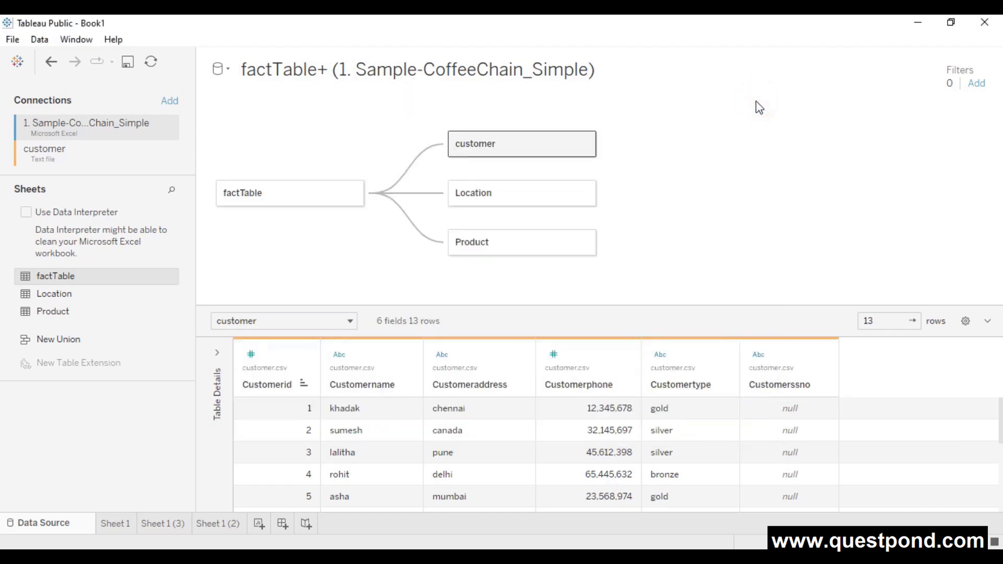
pyautogui.click(10, 42)
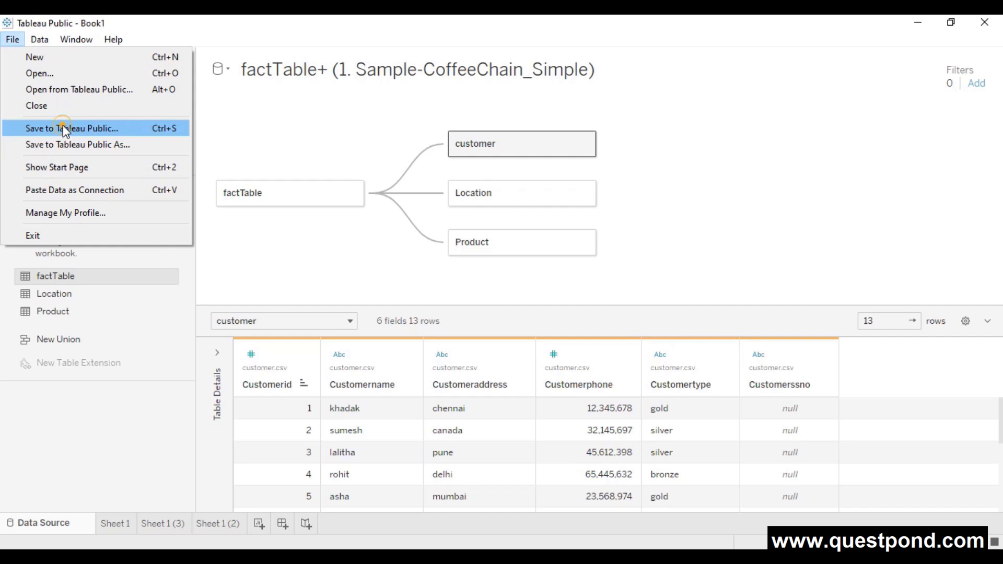
# - Choose Save to Tableau Public and switch the sign-in form to creating a new account
pyautogui.click(63, 128)
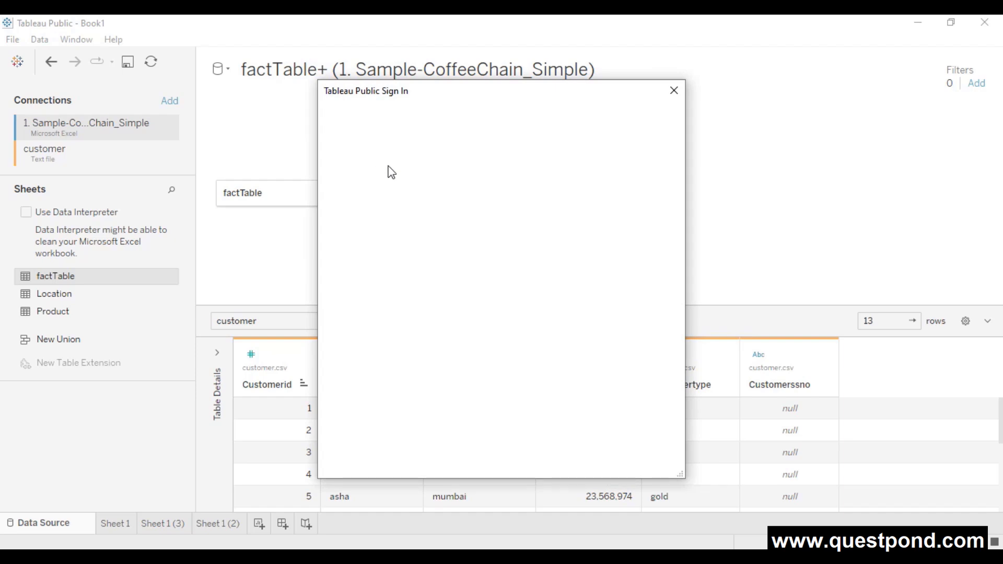
pyautogui.scroll(-1, 593, 296)
pyautogui.scroll(-4, 593, 296)
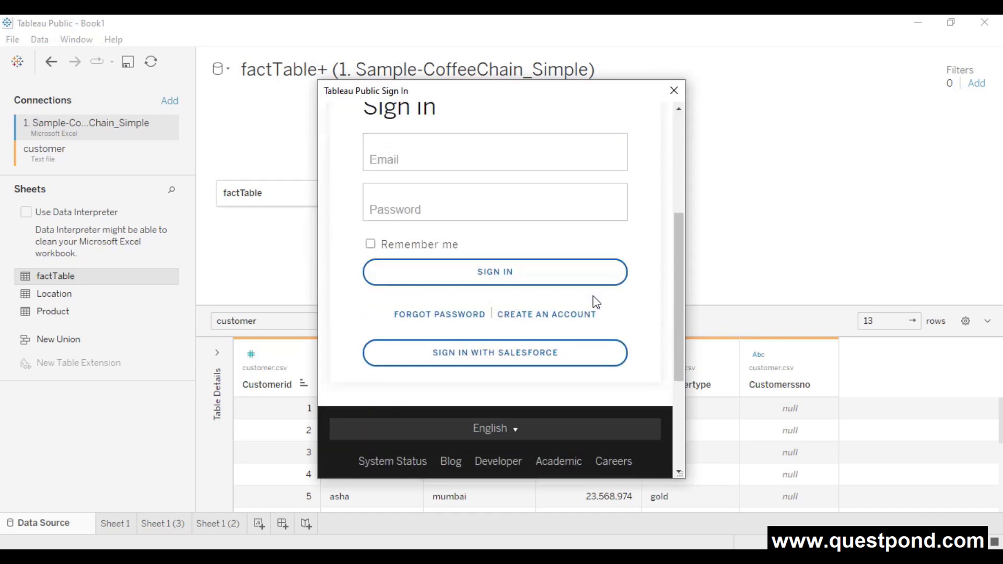
pyautogui.scroll(3, 593, 296)
pyautogui.scroll(-2, 593, 296)
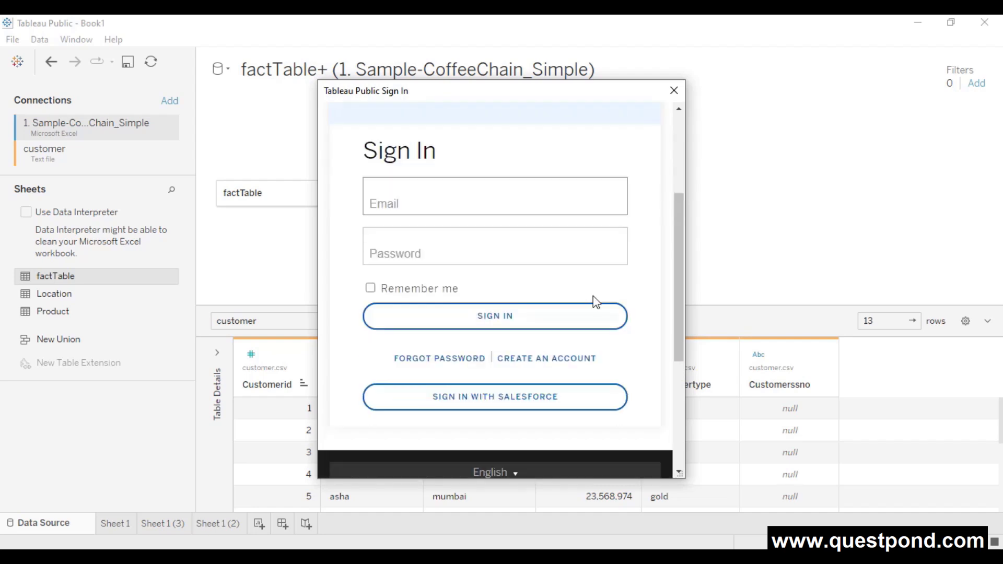
pyautogui.click(541, 358)
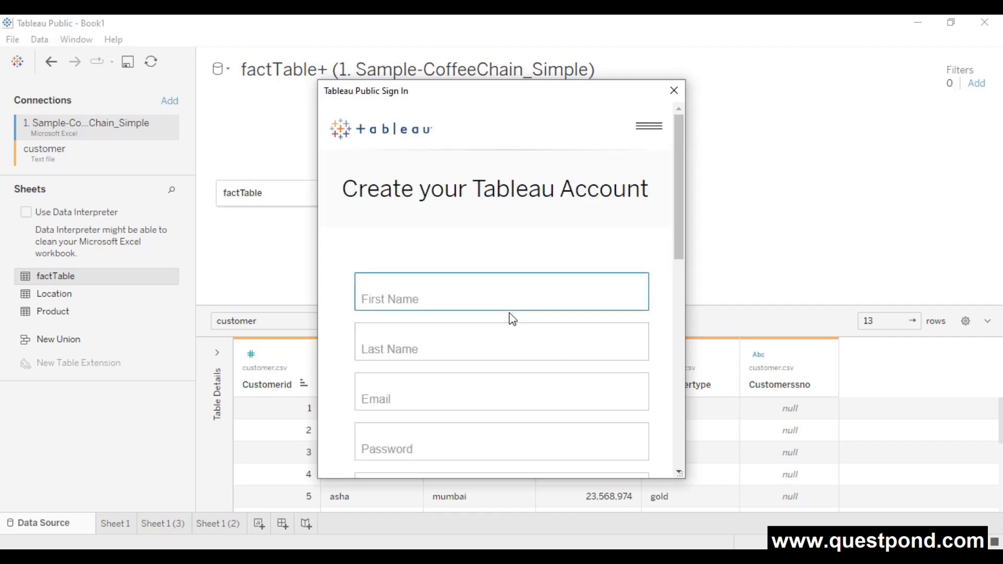
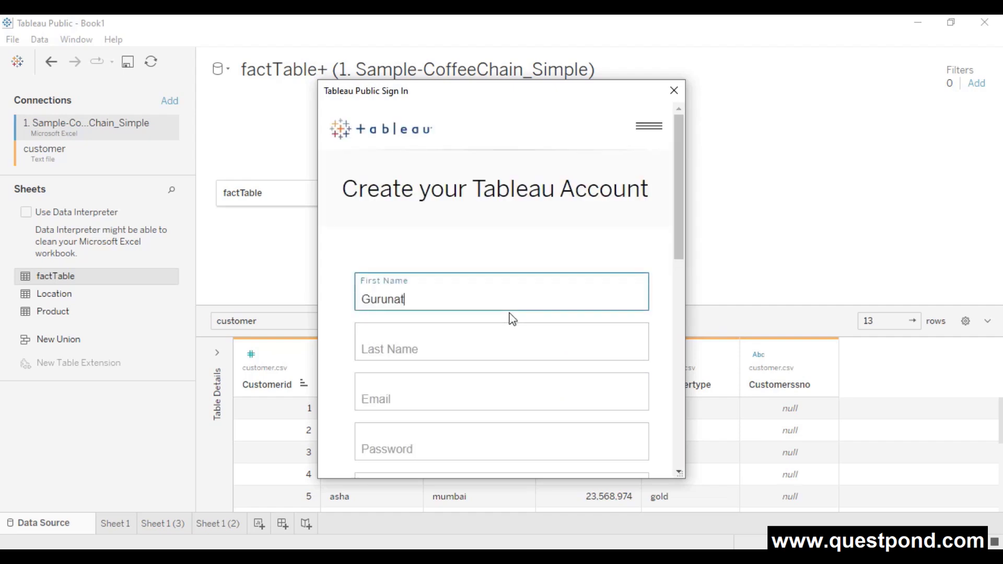
# - Register a Tableau account with the user's first name, last name and e-mail, then close the sign-in window
pyautogui.press('Tab')
pyautogui.press('Tab')
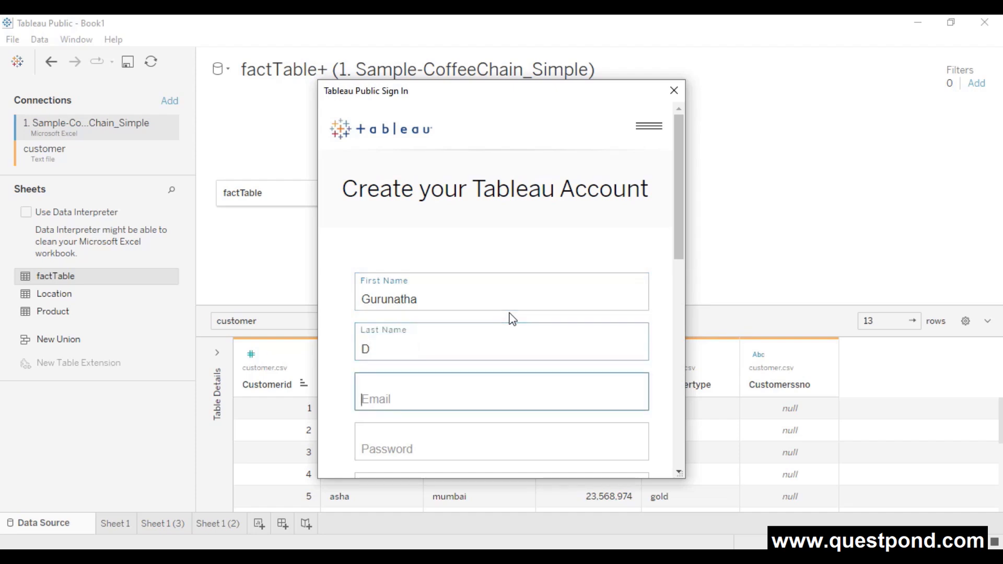
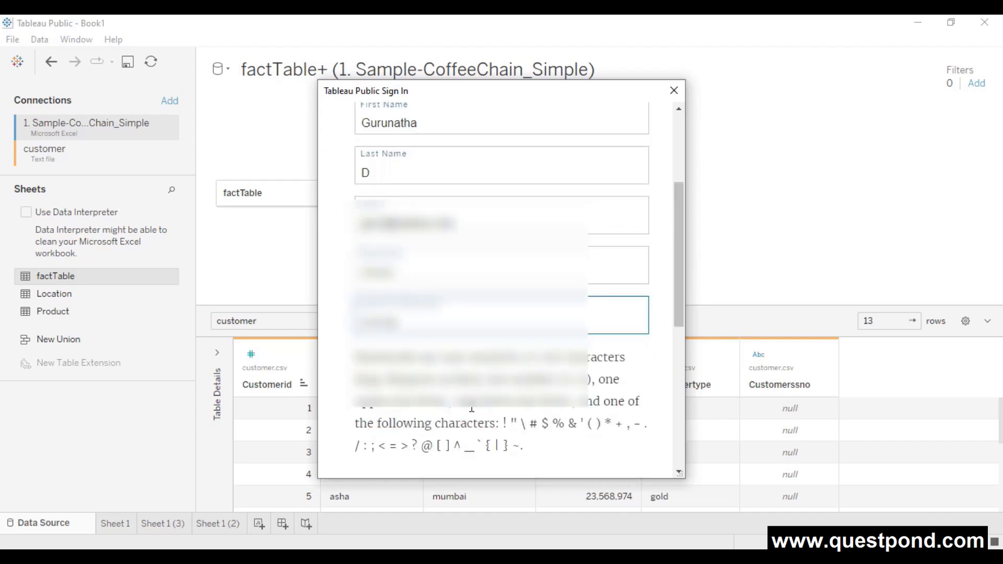
pyautogui.scroll(-3, 470, 408)
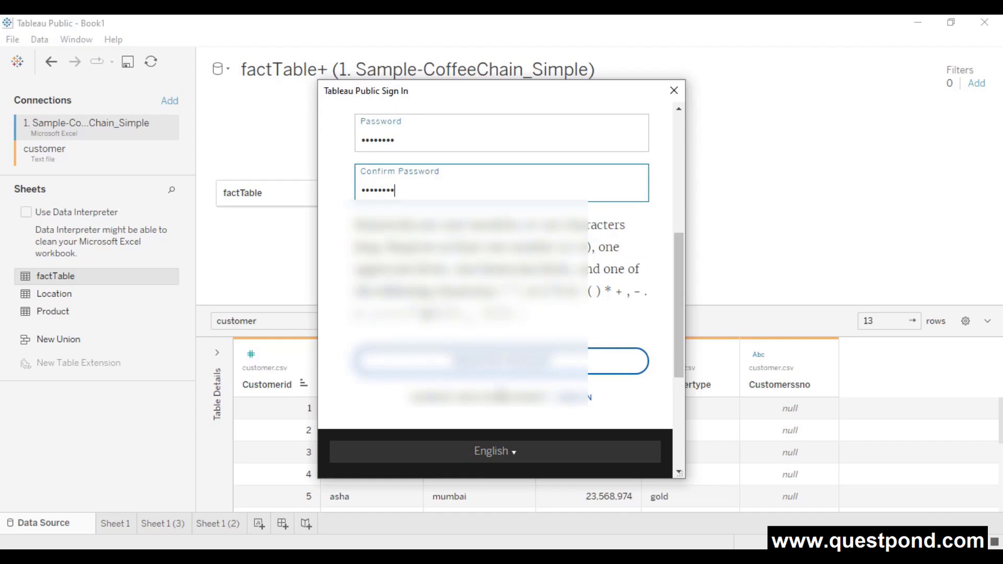
pyautogui.click(521, 365)
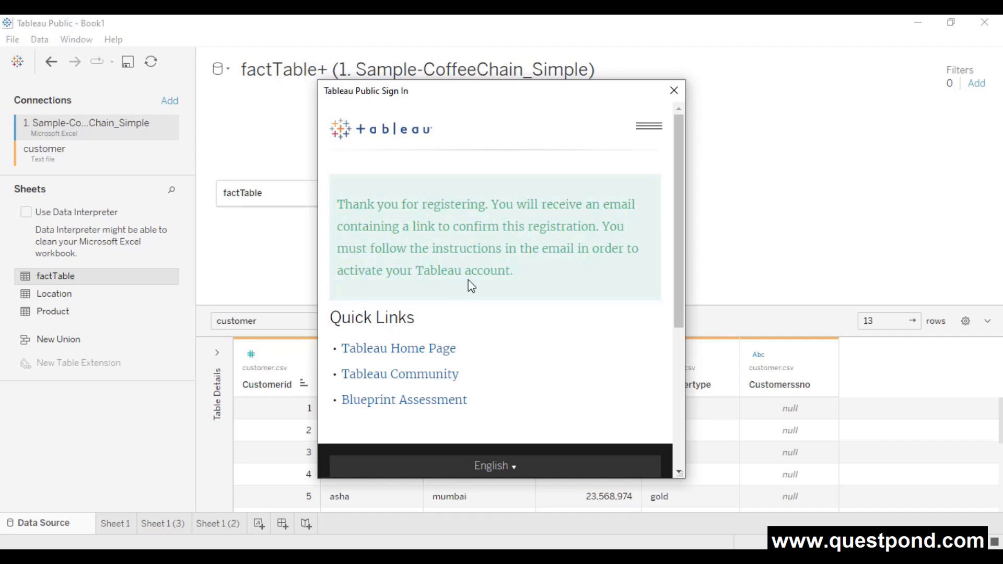
pyautogui.click(674, 91)
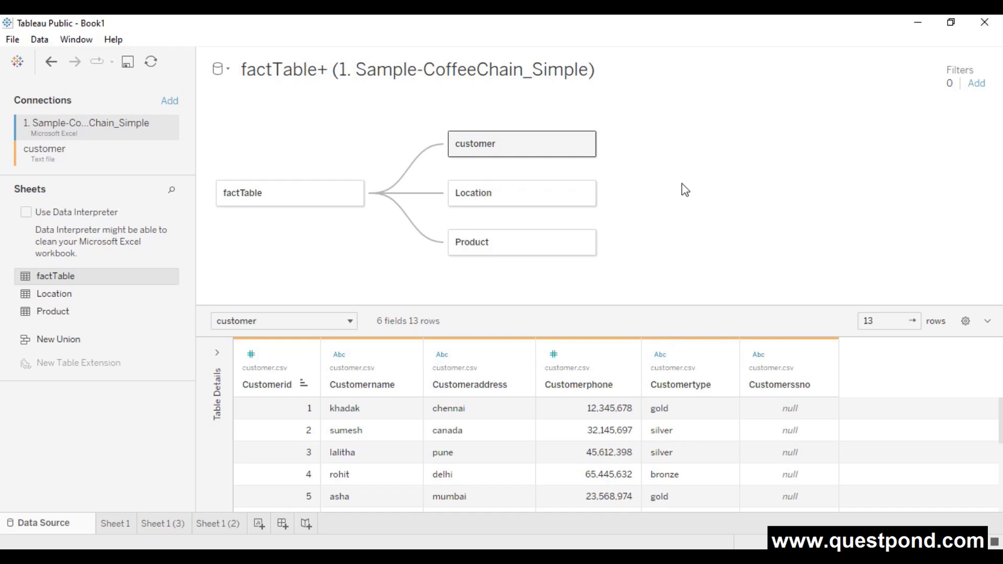
# - Restart Save to Tableau Public and sign in with the account e-mail, ticking Remember me
pyautogui.click(12, 39)
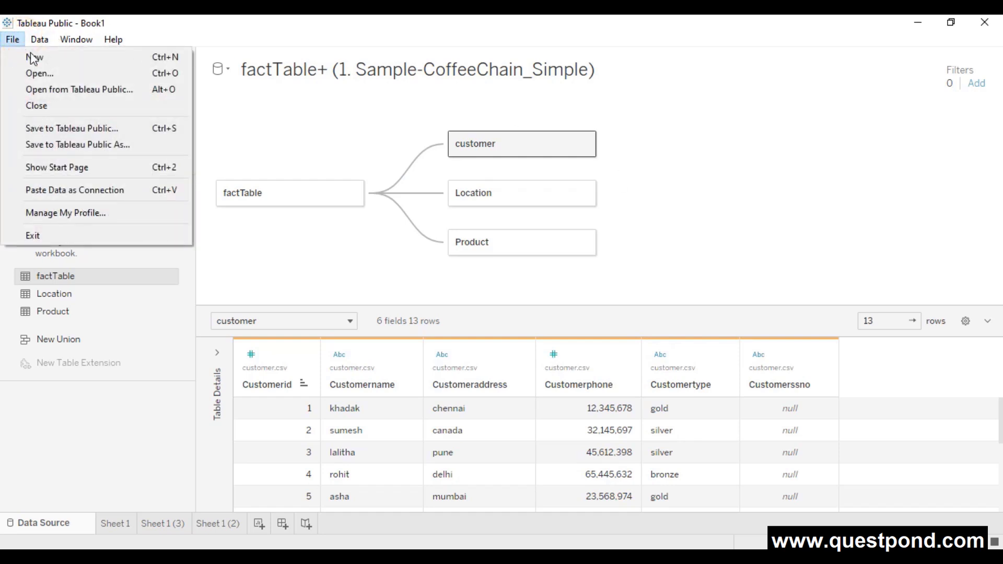
pyautogui.click(83, 128)
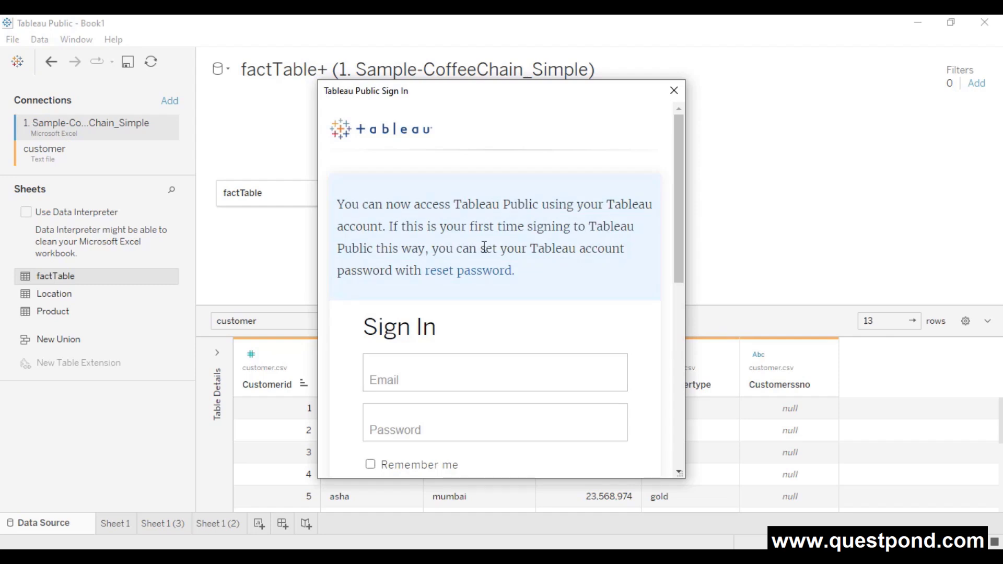
pyautogui.scroll(-1, 481, 290)
pyautogui.click(433, 337)
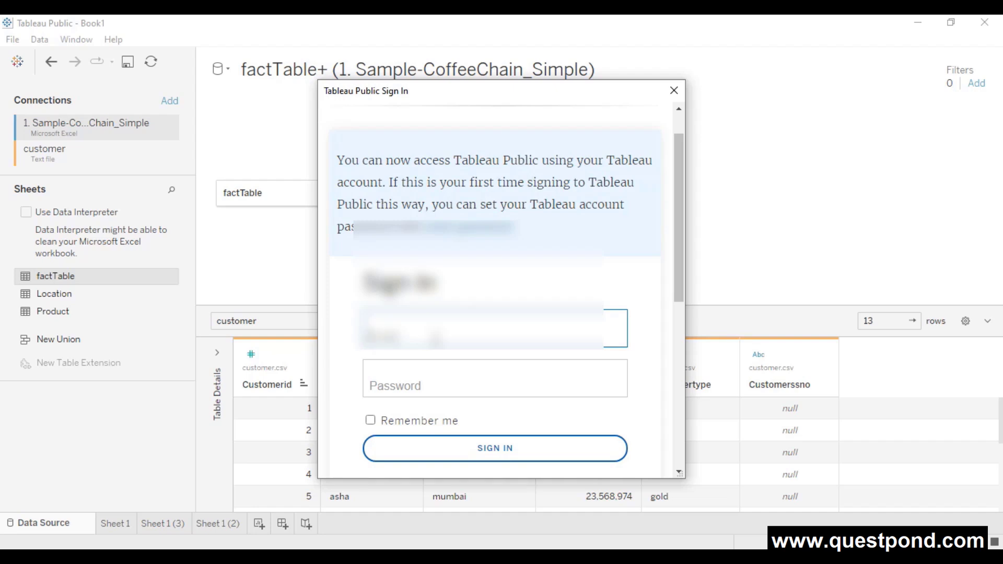
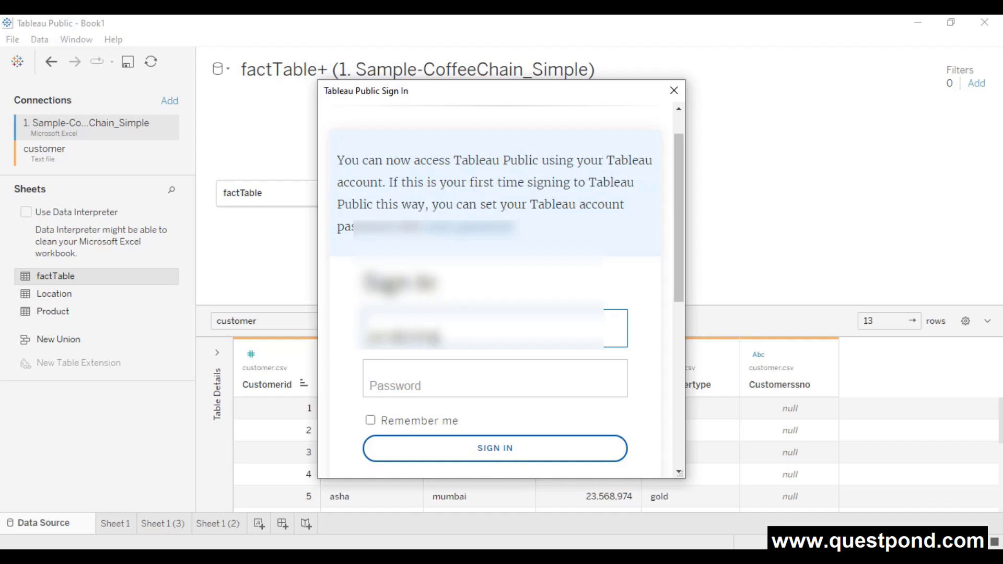
pyautogui.press('Tab')
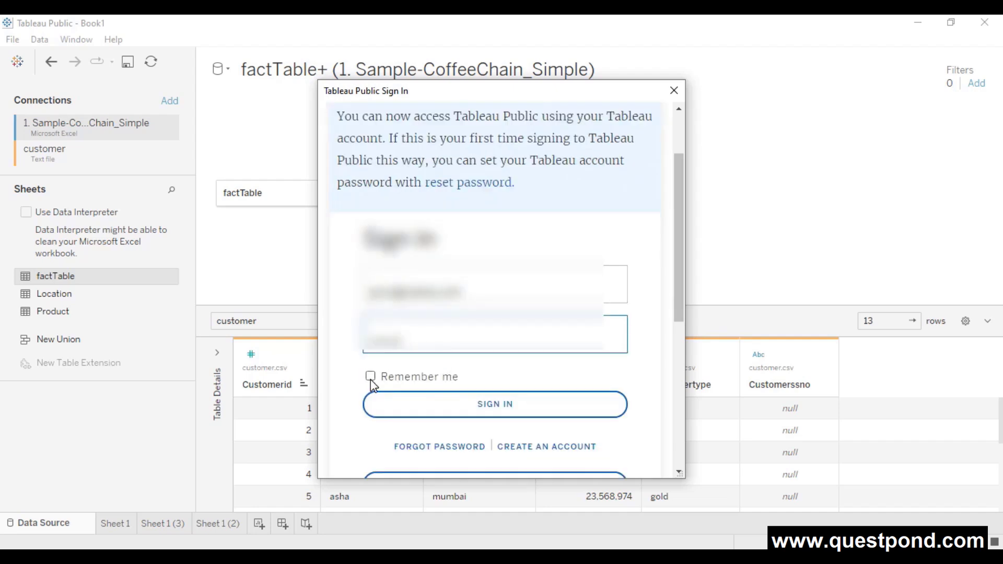
pyautogui.click(370, 377)
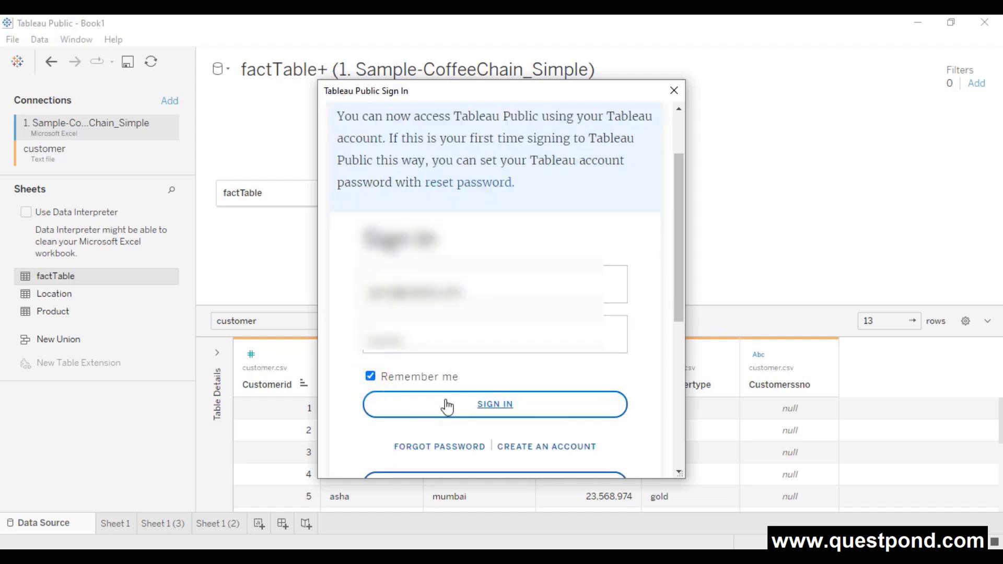
pyautogui.click(483, 404)
# - Choose India as the country and accept the terms and data policy
pyautogui.click(536, 316)
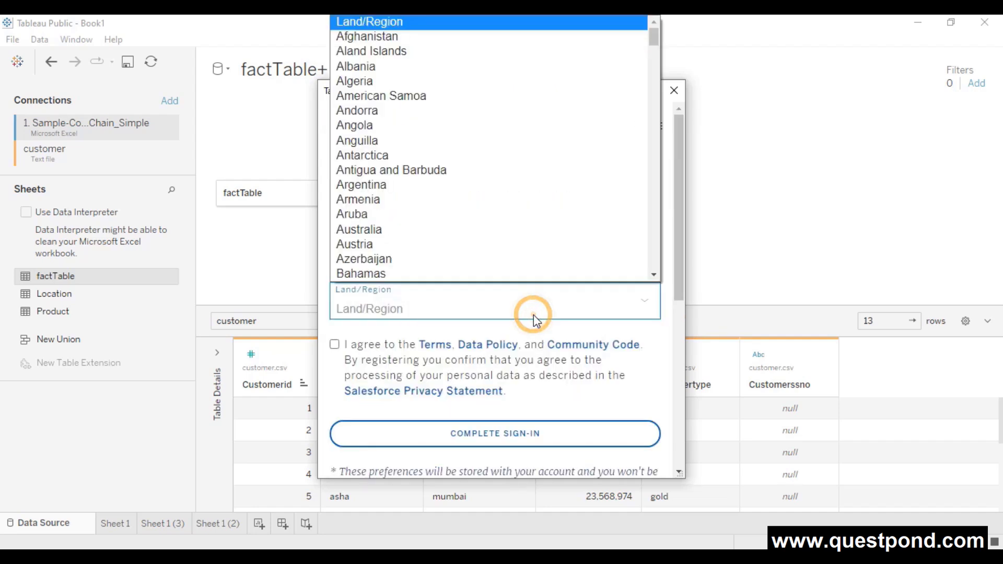
pyautogui.scroll(-2, 497, 219)
pyautogui.write('india')
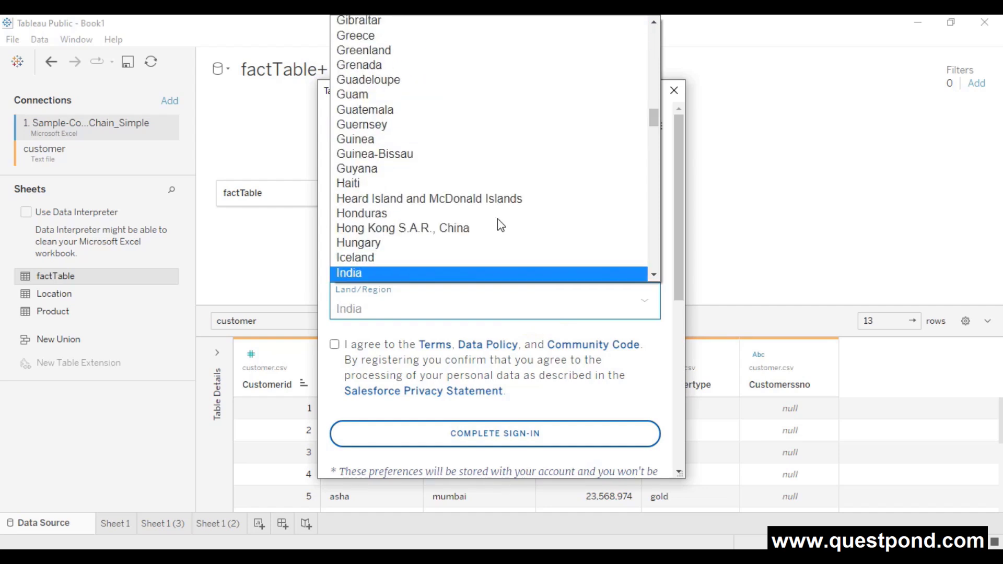
pyautogui.click(423, 272)
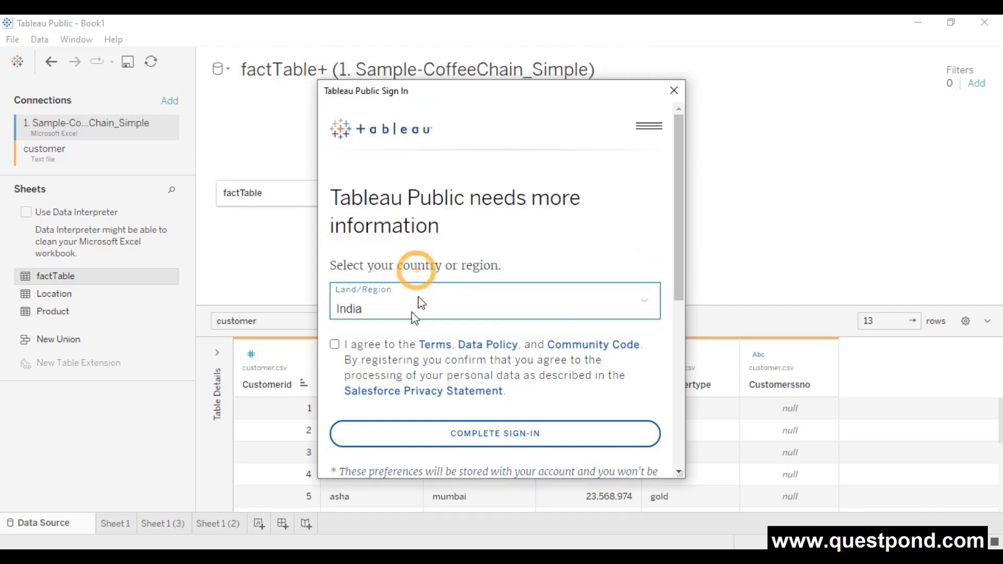
pyautogui.click(334, 346)
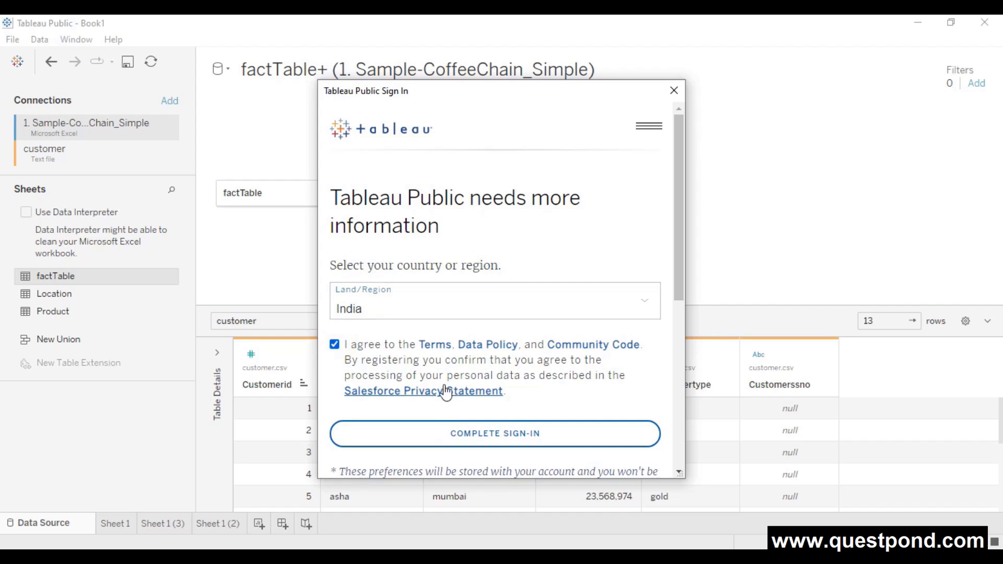
# - Complete sign-in, activate a data extract, and retitle the workbook MyFirstViz for saving
pyautogui.click(497, 440)
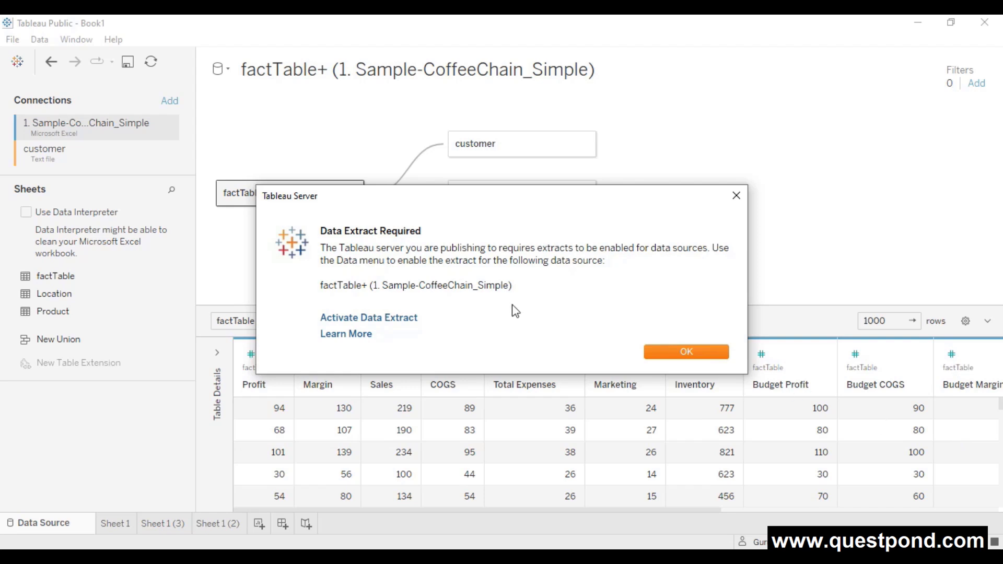
pyautogui.click(411, 324)
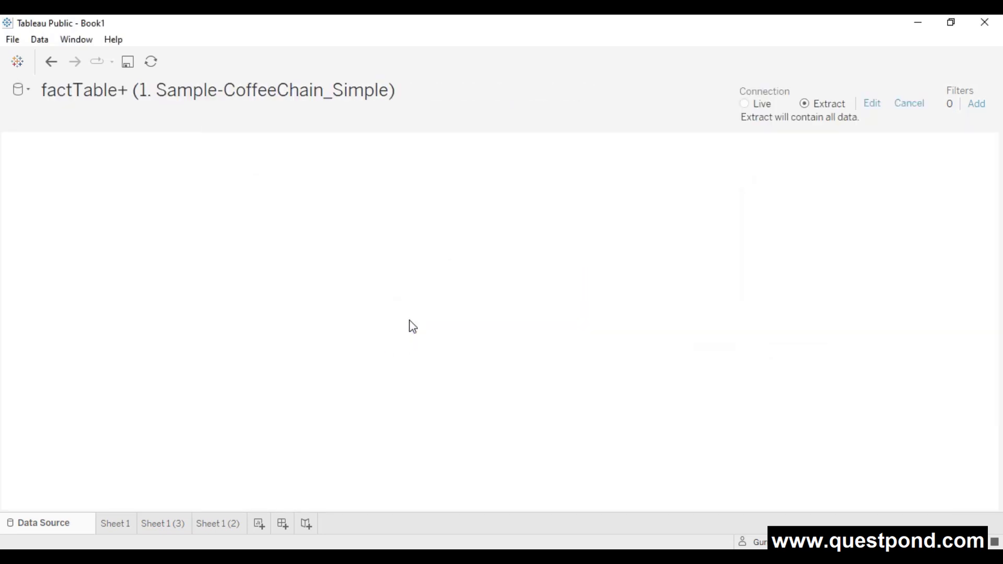
pyautogui.click(127, 61)
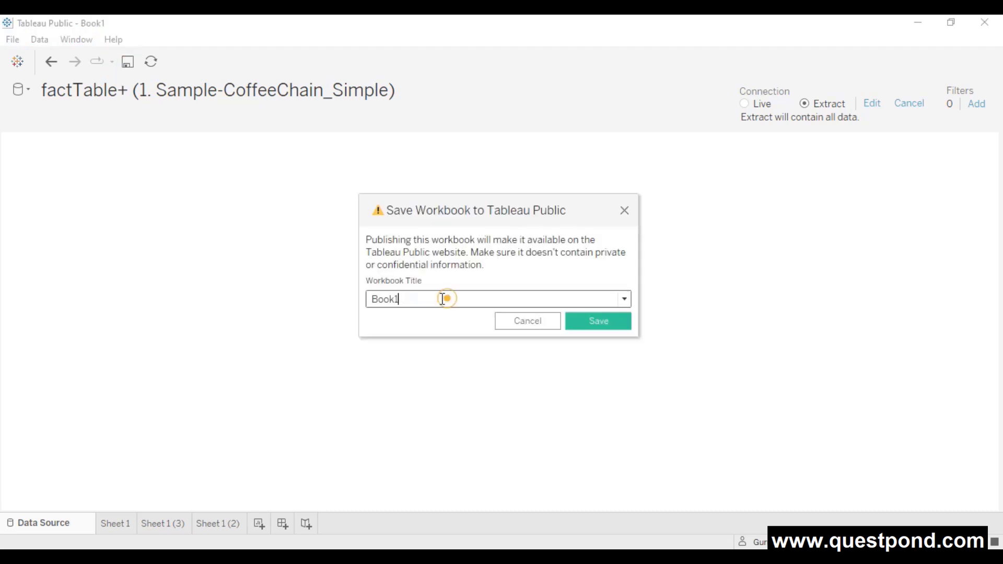
pyautogui.moveTo(448, 299); pyautogui.dragTo(364, 299)
pyautogui.write('MyFirstViz')
# - Publish MyFirstViz and close the welcome questionnaire to view the Sales by State chart online
pyautogui.click(625, 325)
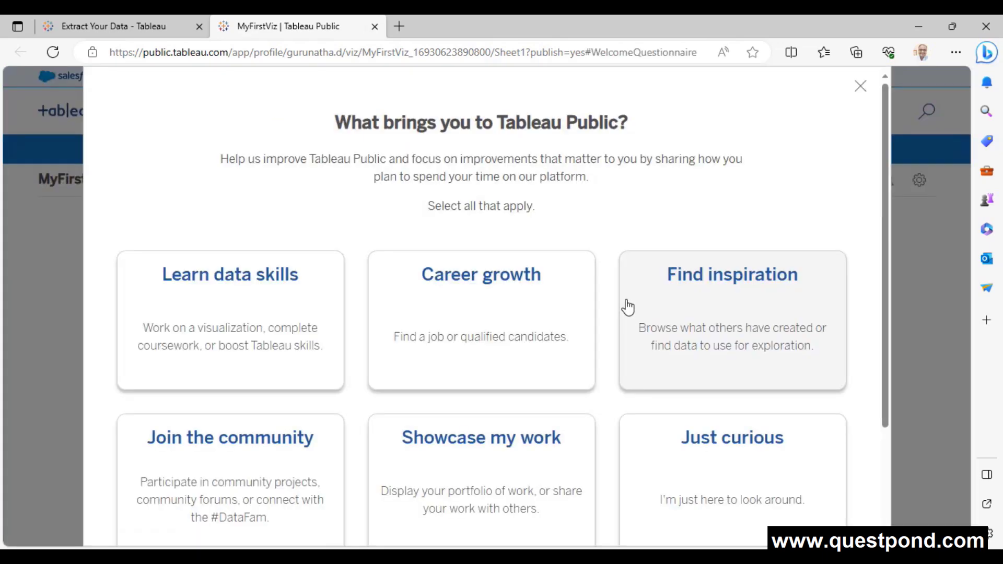
pyautogui.scroll(-3, 687, 262)
pyautogui.scroll(3, 707, 252)
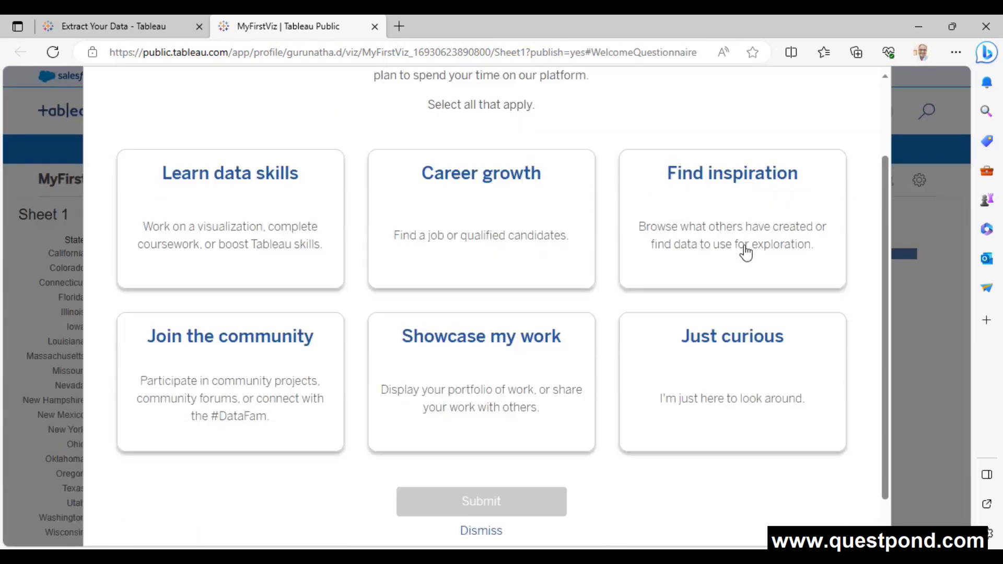
pyautogui.click(860, 86)
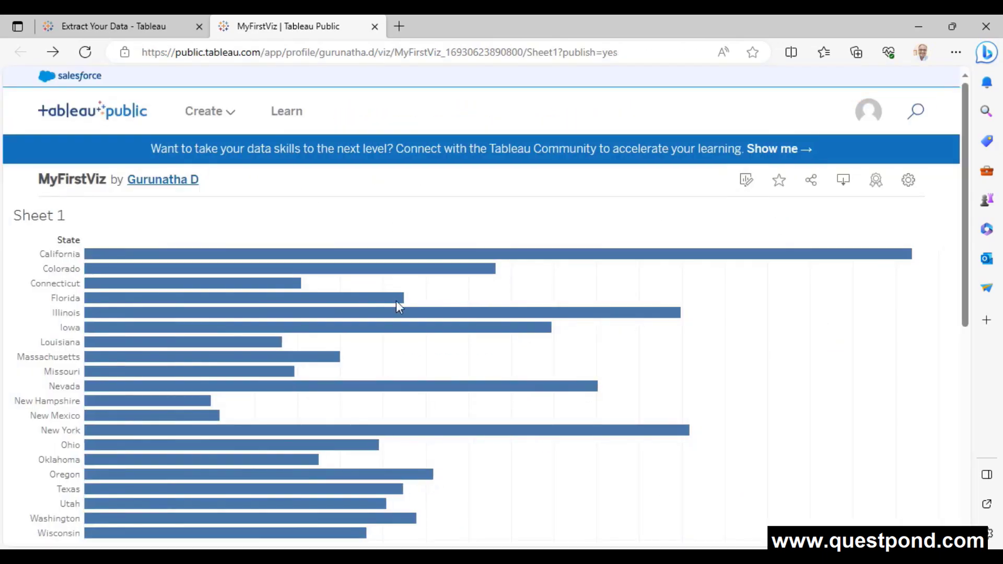
pyautogui.scroll(-3, 239, 266)
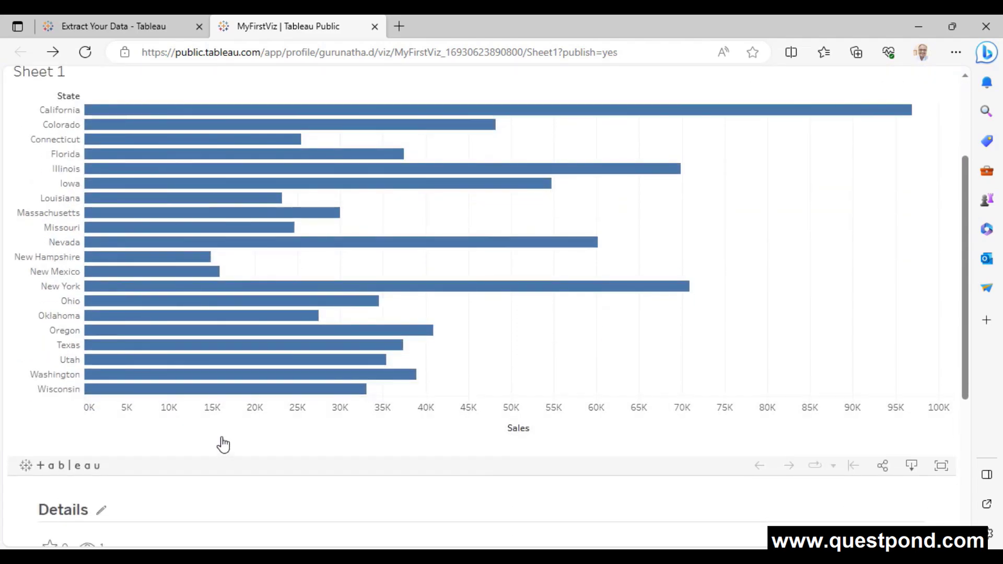
pyautogui.scroll(3, 295, 382)
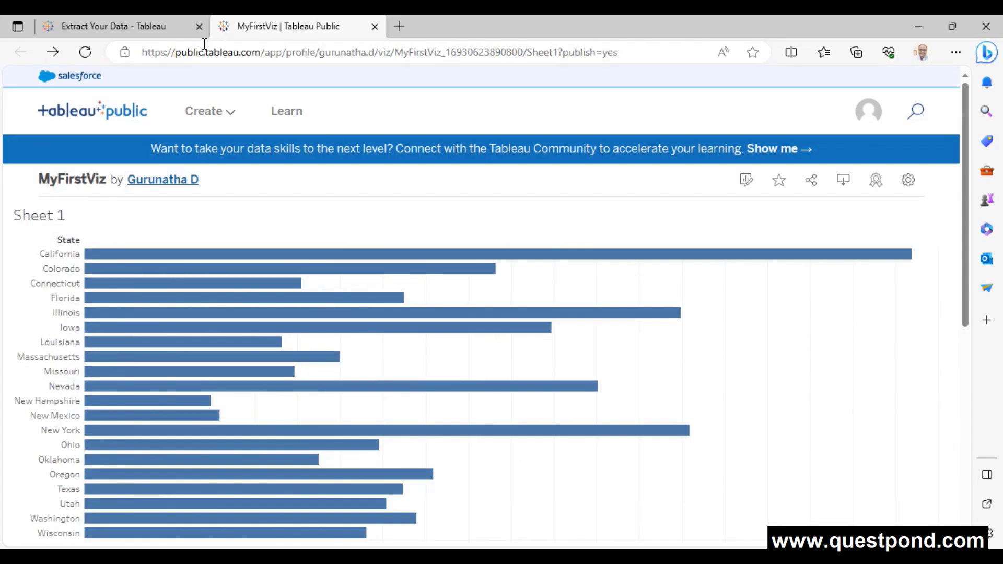
pyautogui.moveTo(178, 52); pyautogui.dragTo(261, 58)
pyautogui.scroll(-8, 21, 251)
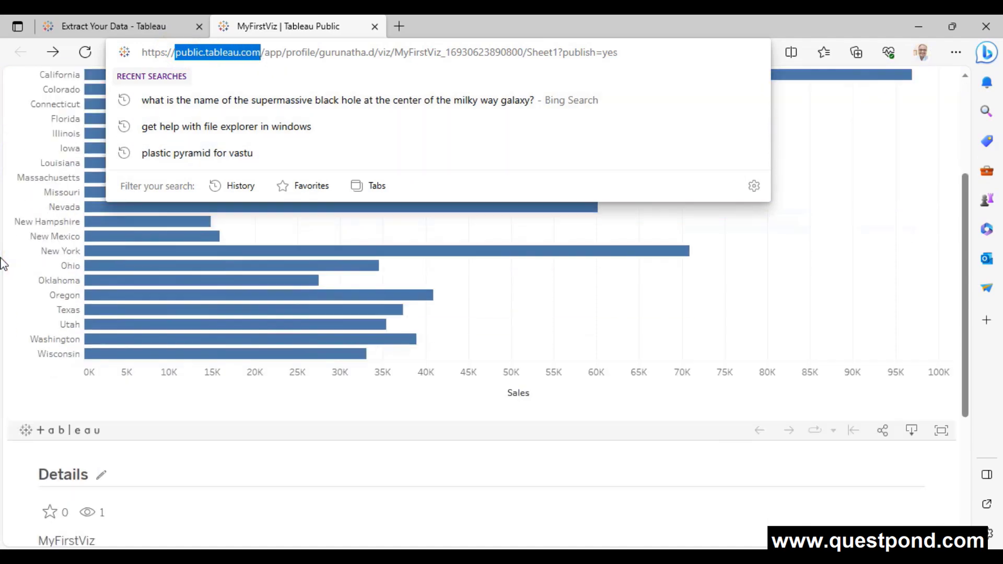
pyautogui.click(27, 369)
pyautogui.scroll(8, 31, 365)
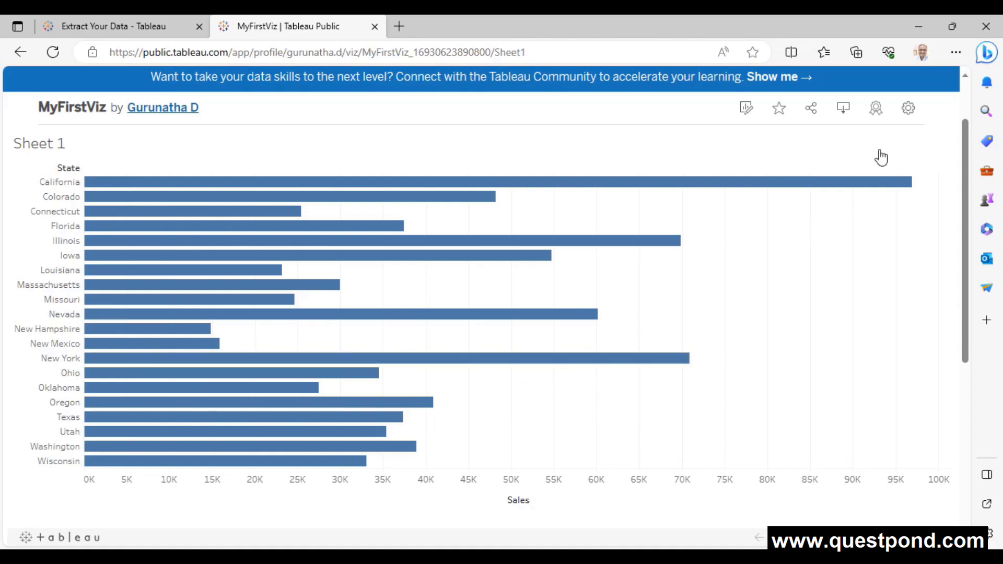
# - Turn on Show Sheets in the published viz's settings
pyautogui.click(907, 109)
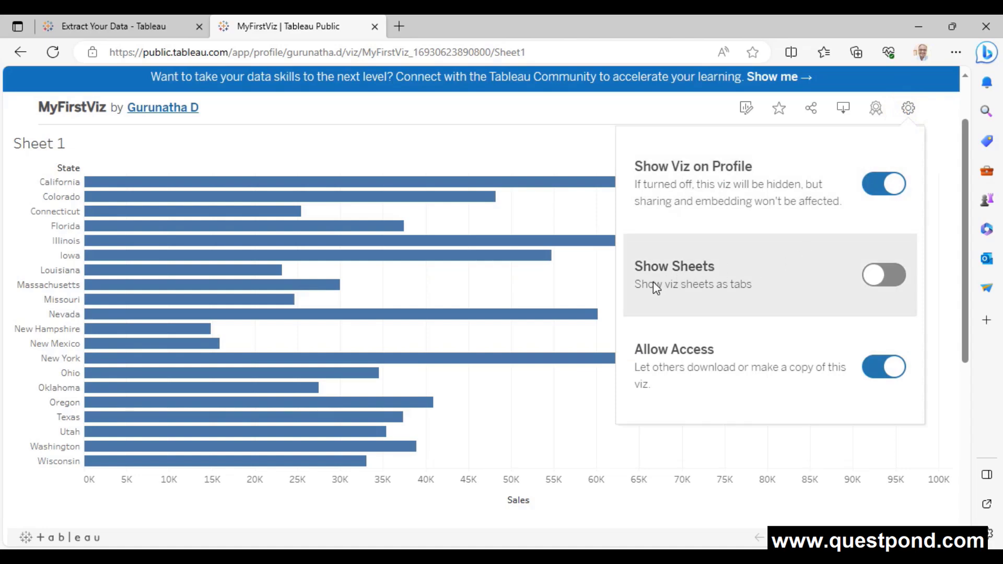
pyautogui.click(891, 276)
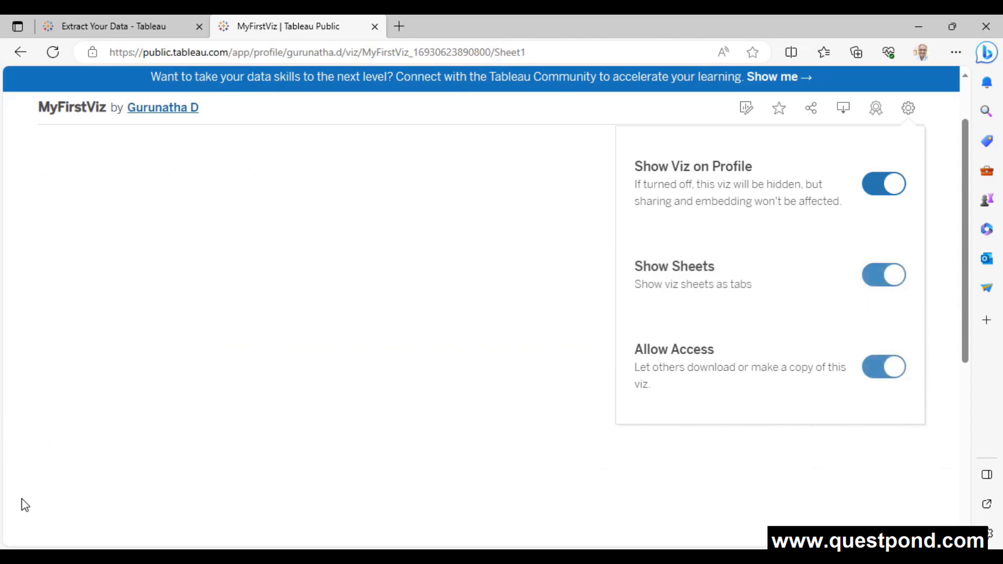
pyautogui.click(293, 36)
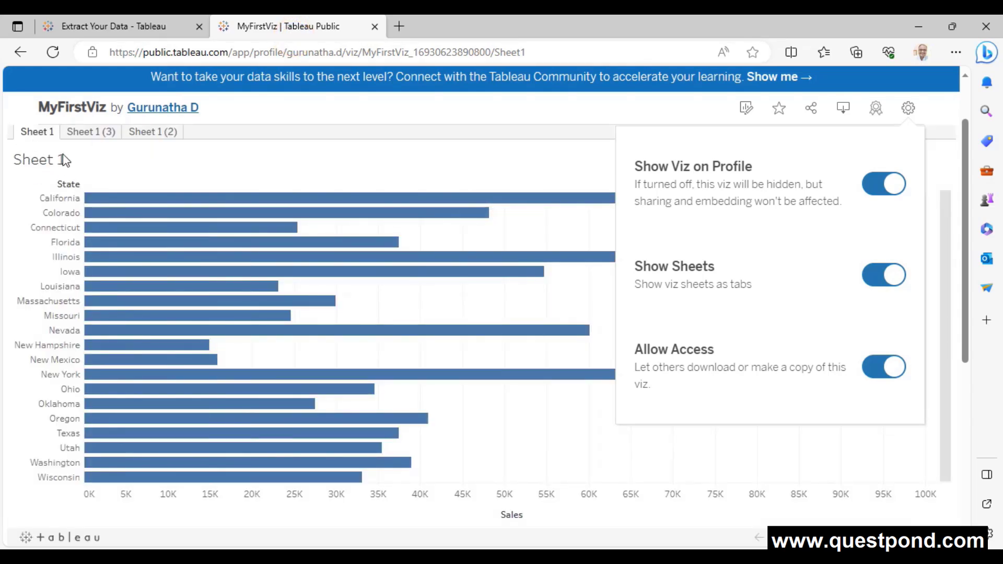
pyautogui.click(94, 134)
# - View the Sheet 1 (3) customer and Sheet 1 (2) product charts, then open the viz for editing
pyautogui.click(86, 132)
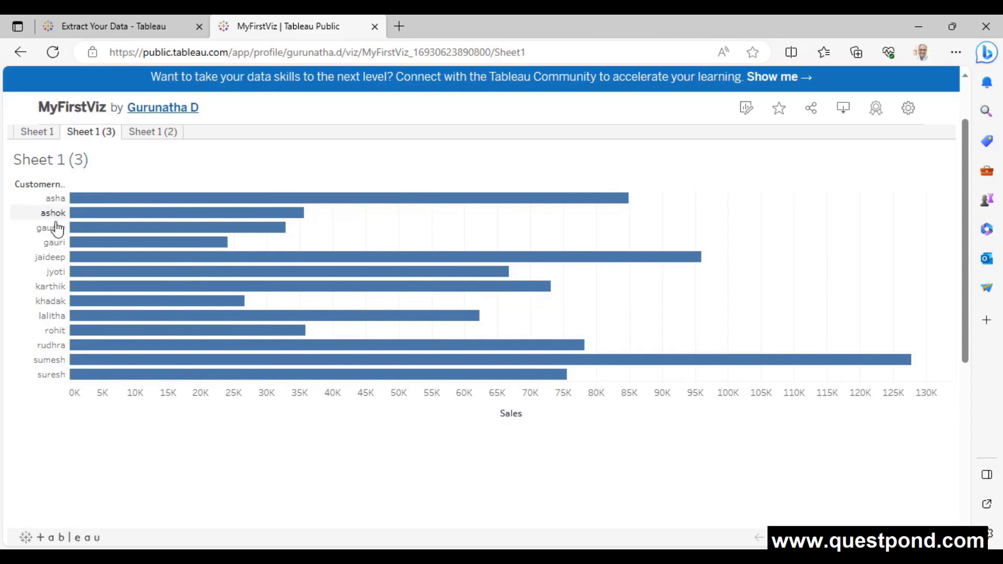
pyautogui.click(154, 133)
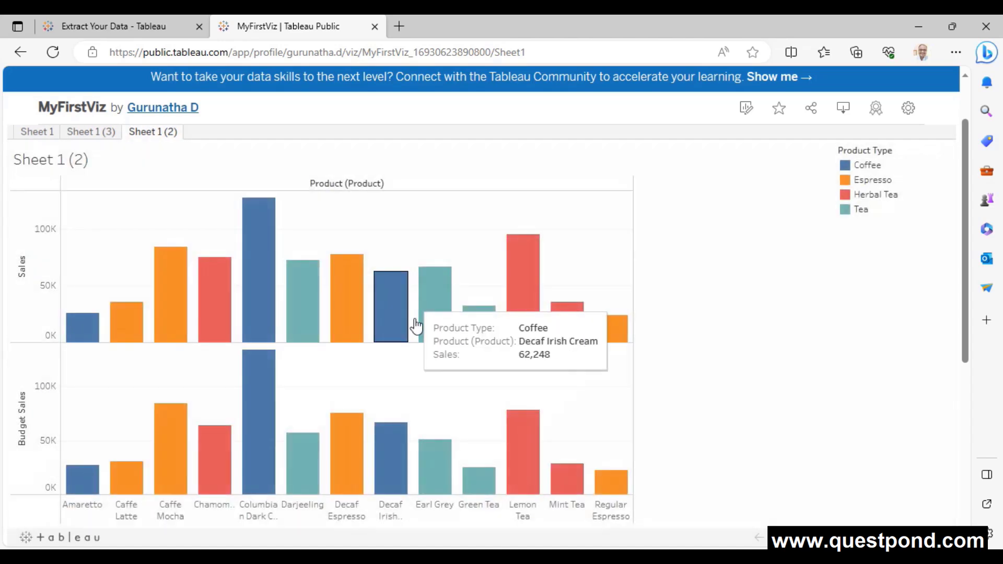
pyautogui.scroll(-1, 353, 383)
pyautogui.scroll(3, 365, 389)
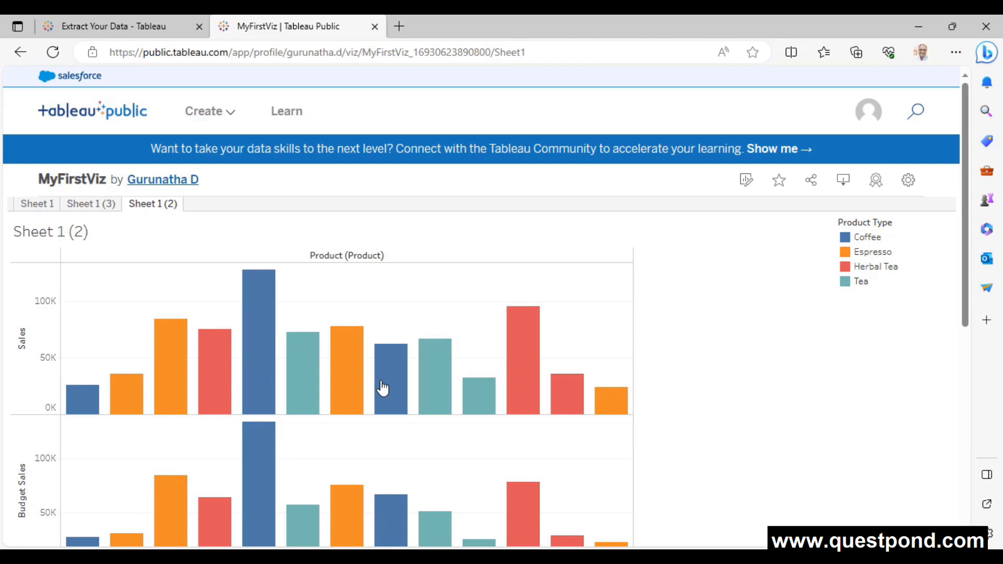
pyautogui.click(750, 193)
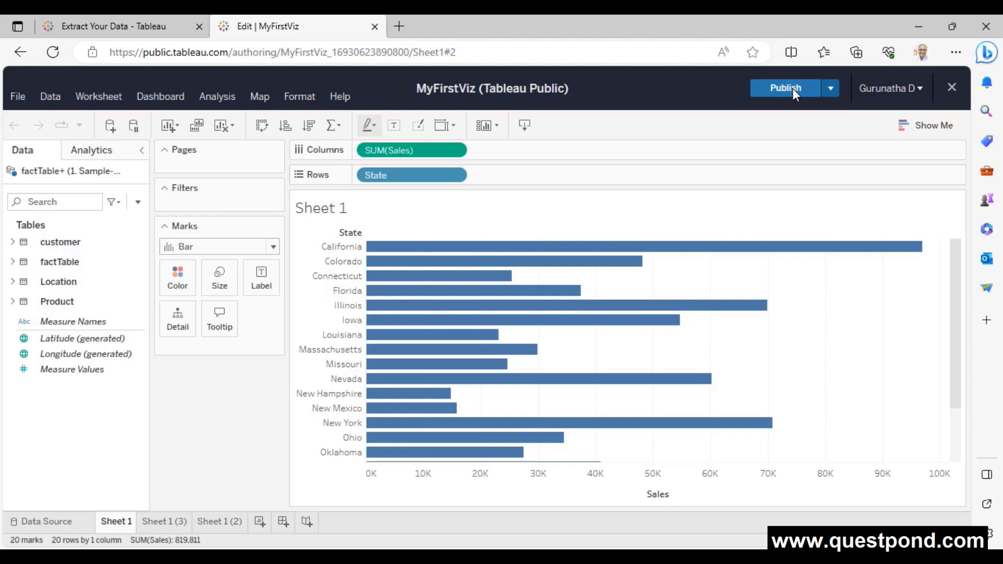
# - Close the web editor and open the author's profile listing MyFirstViz with 25 views
pyautogui.click(954, 93)
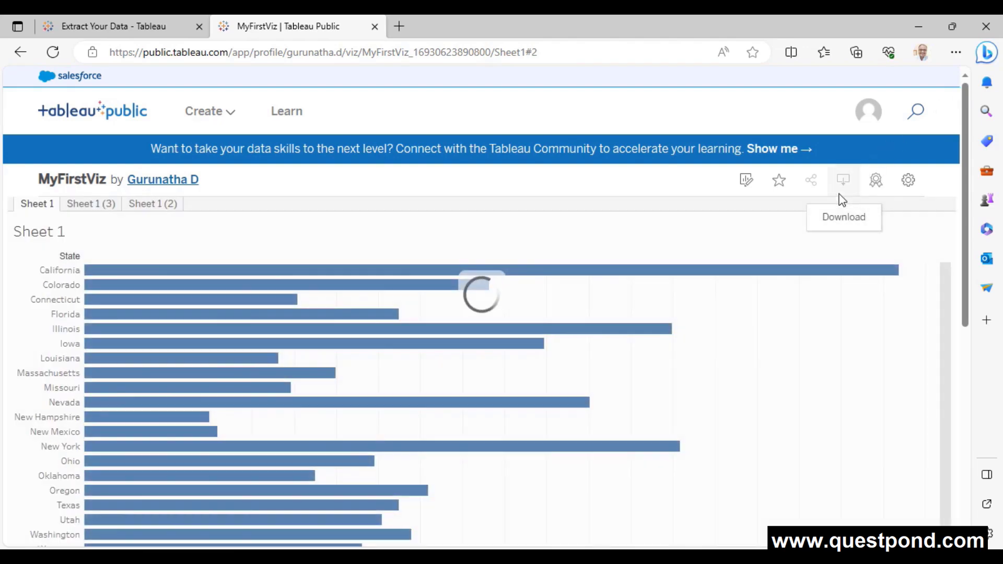
pyautogui.scroll(-2, 661, 255)
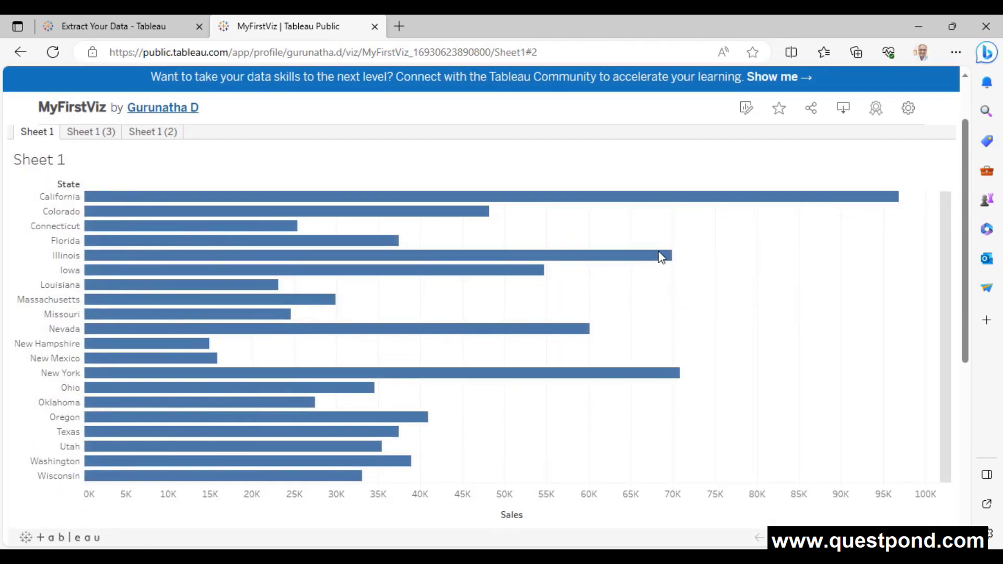
pyautogui.click(190, 107)
# - On the profile page, scroll to the MyFirstViz card and view its More Actions options
pyautogui.scroll(-5, 277, 215)
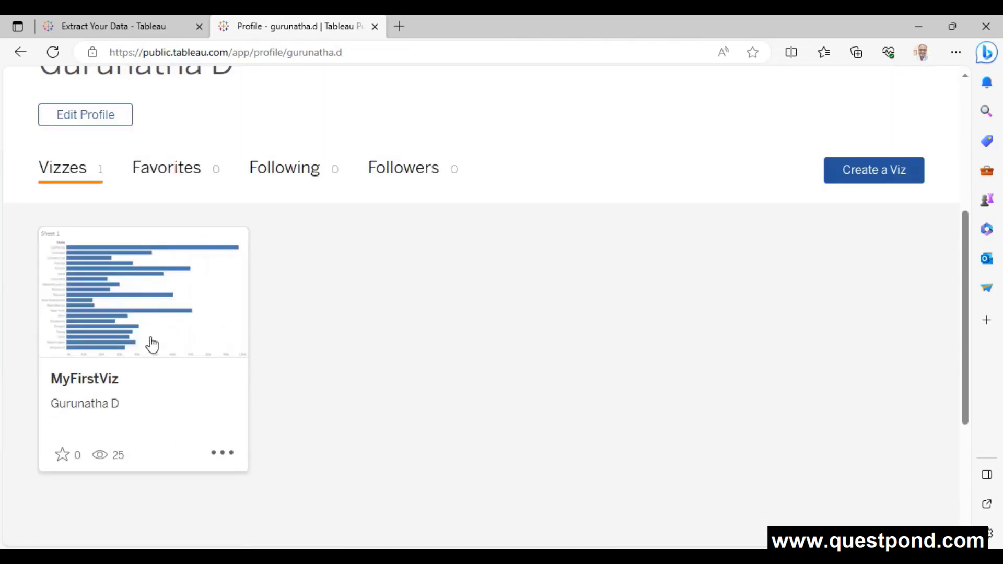
pyautogui.scroll(1, 173, 361)
pyautogui.scroll(-3, 222, 375)
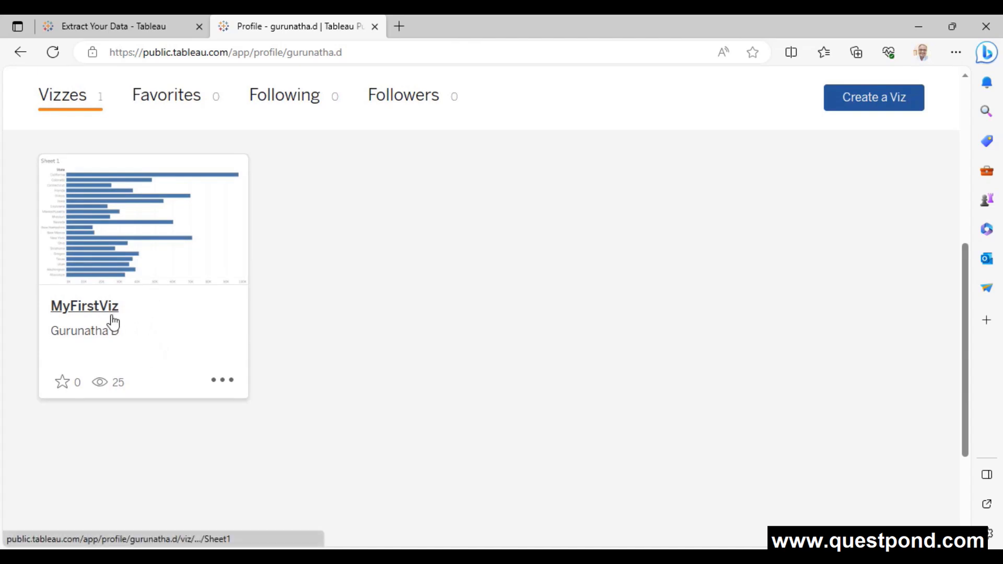
pyautogui.click(224, 380)
pyautogui.scroll(-3, 409, 322)
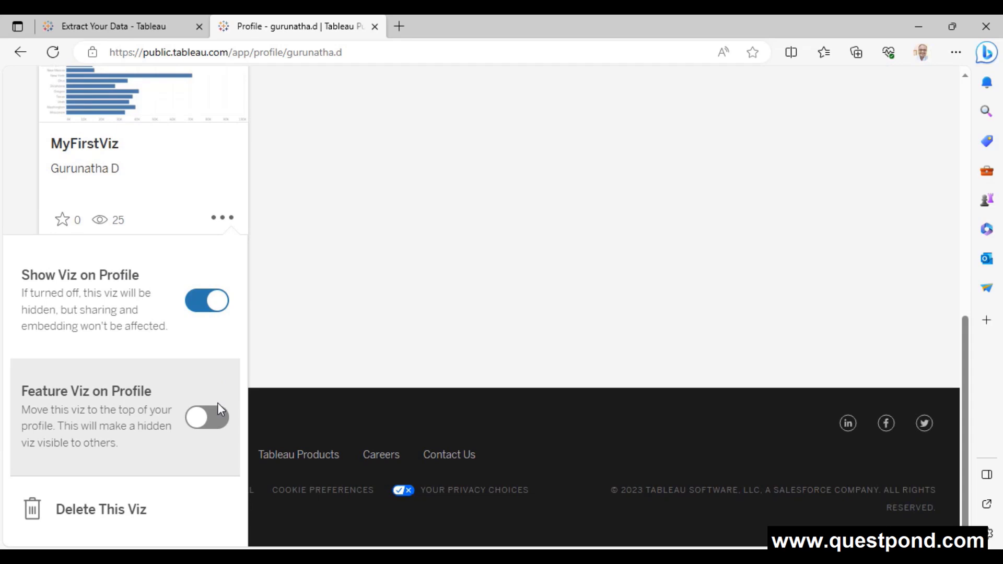
pyautogui.scroll(5, 367, 285)
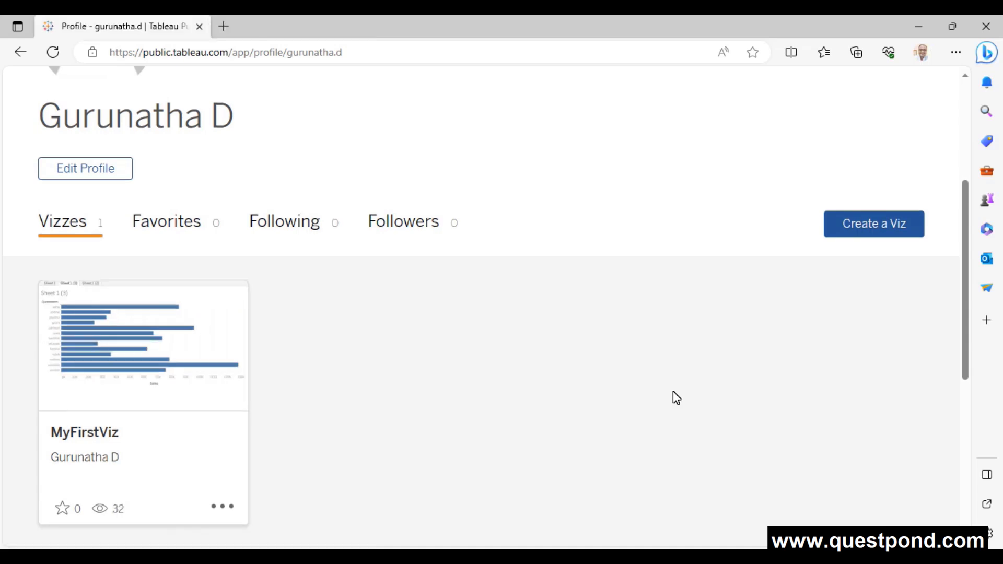
# - Return to the MyFirstVizNew desktop workbook and save it to Tableau Public
pyautogui.click(547, 557)
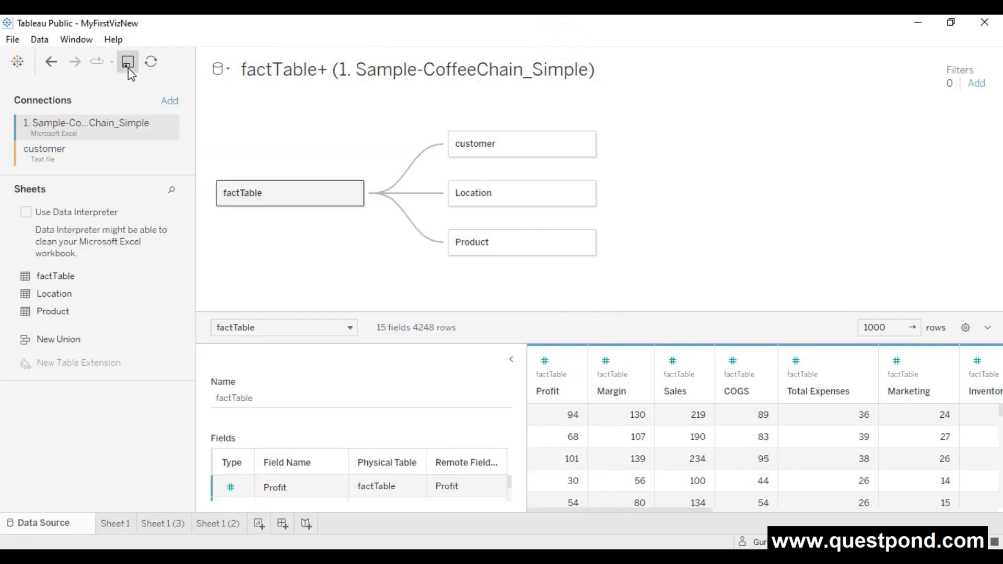
pyautogui.click(128, 67)
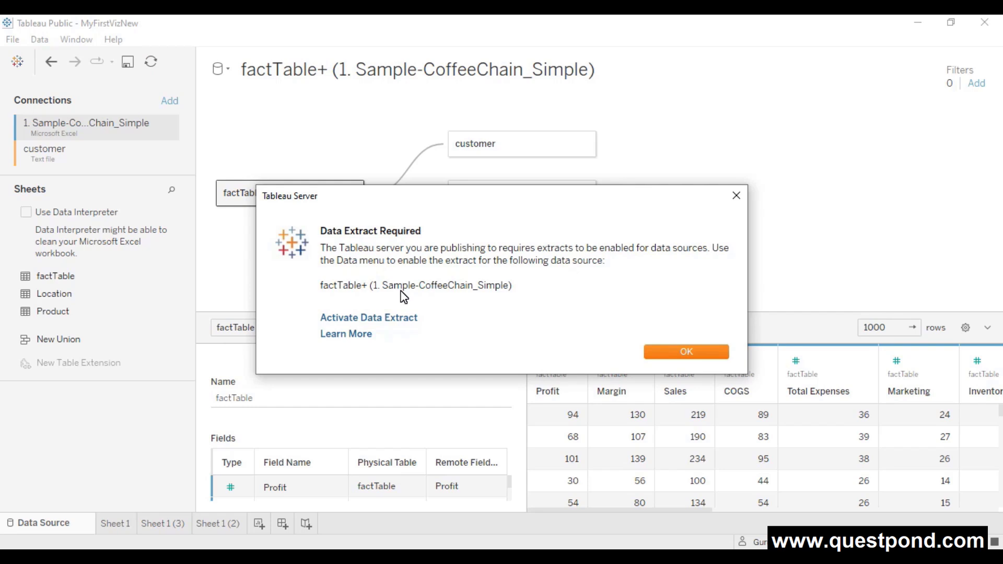
# - Activate a data extract for the factTable+ data source
pyautogui.click(393, 323)
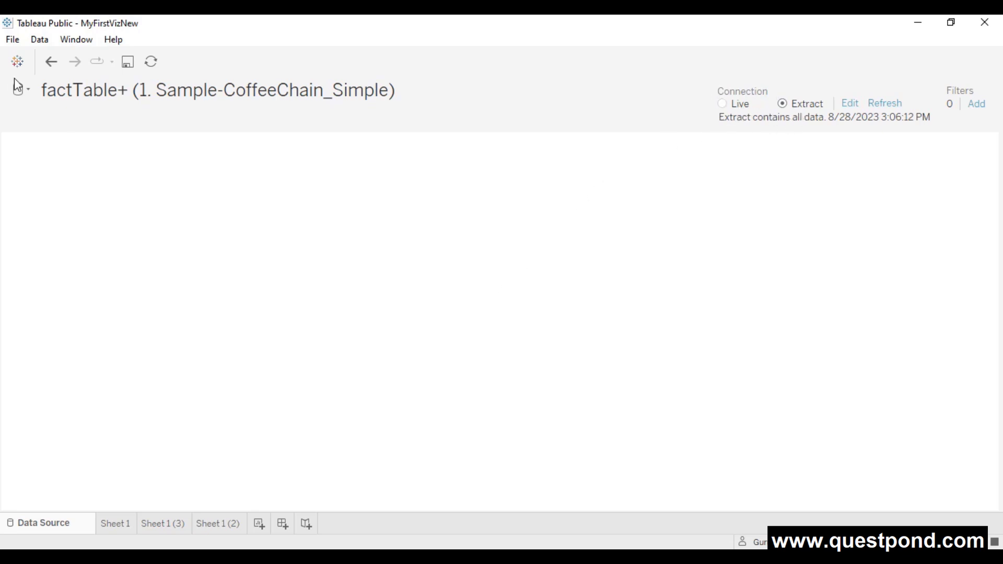
# - Go back to the data source view, then return to the Sheet 1 (3) worksheet
pyautogui.click(51, 61)
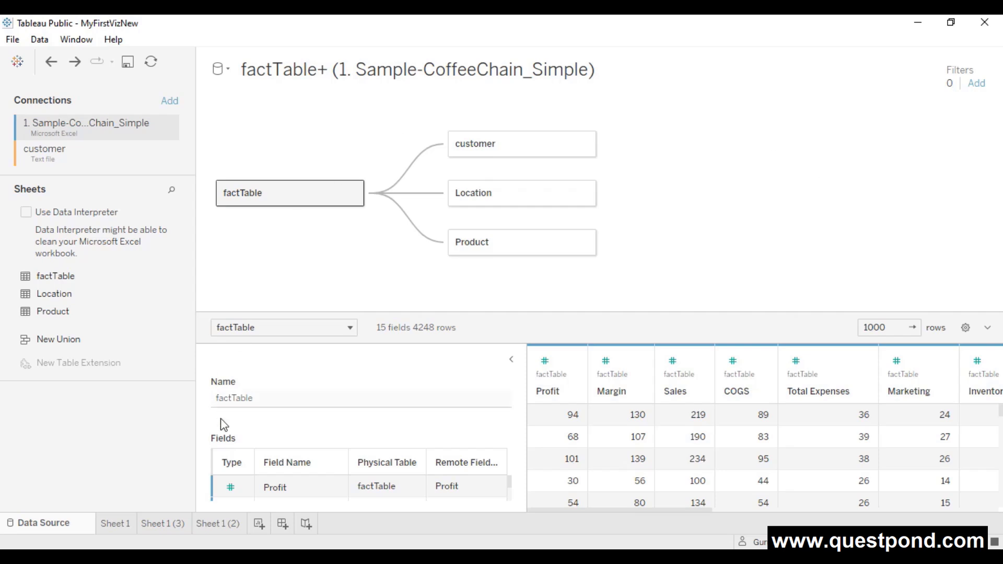
pyautogui.click(172, 523)
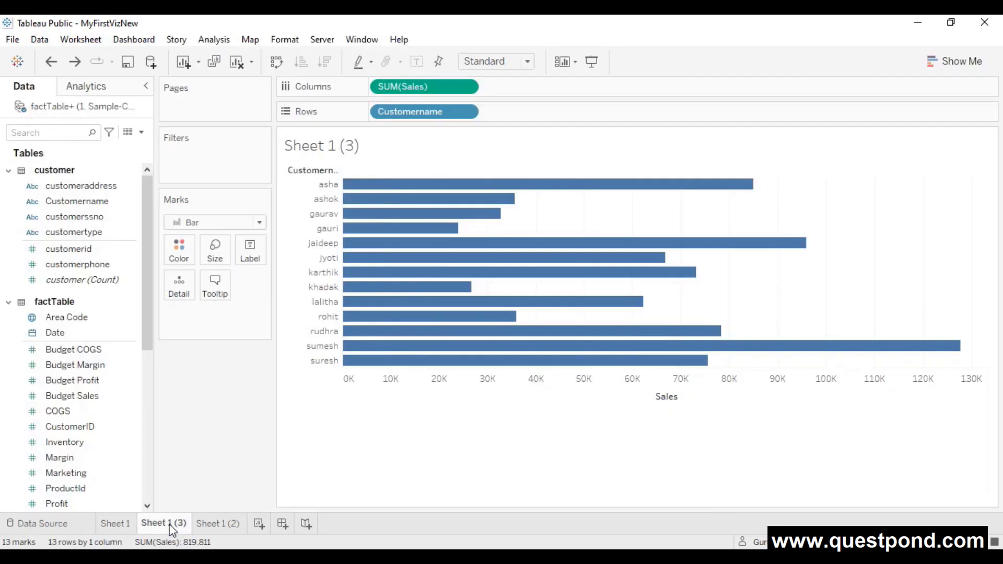
# - View the factTable data source's context menu, including Refresh, then close it without choosing anything
pyautogui.rightClick(99, 110)
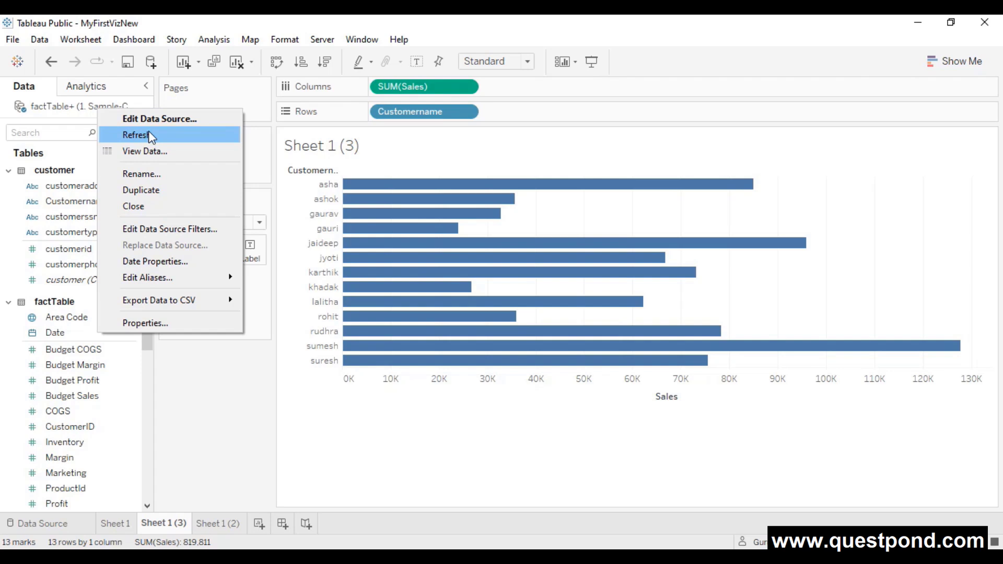
pyautogui.click(423, 455)
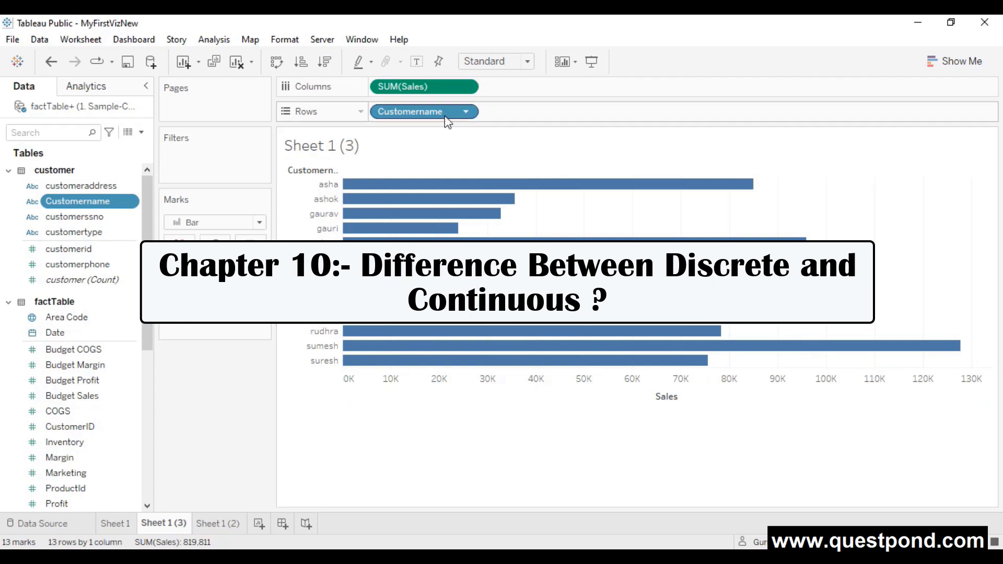
# - Open the SUM(Sales) pill's menu, close it, then reopen it to show Discrete and Continuous
pyautogui.click(465, 87)
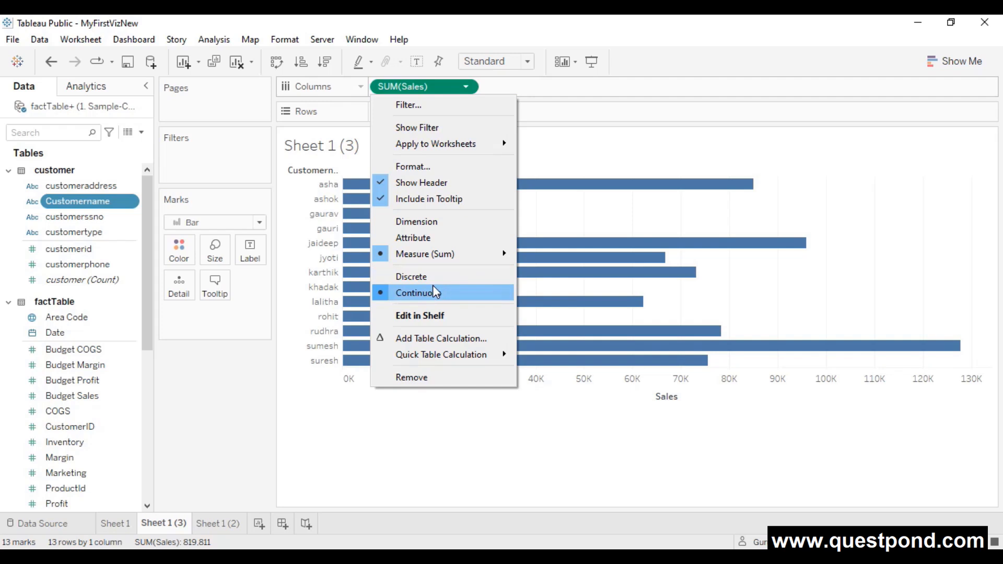
pyautogui.click(597, 37)
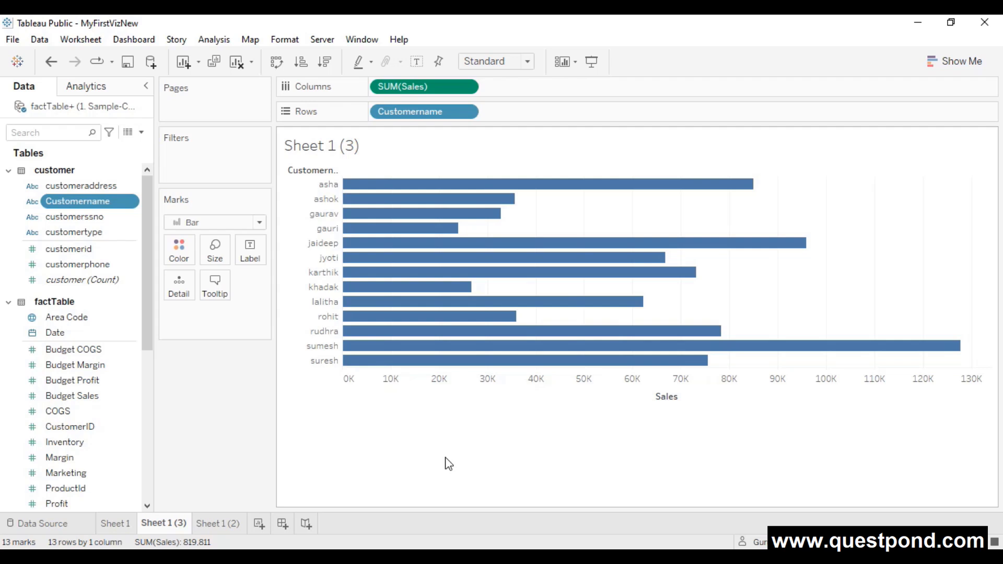
pyautogui.click(466, 87)
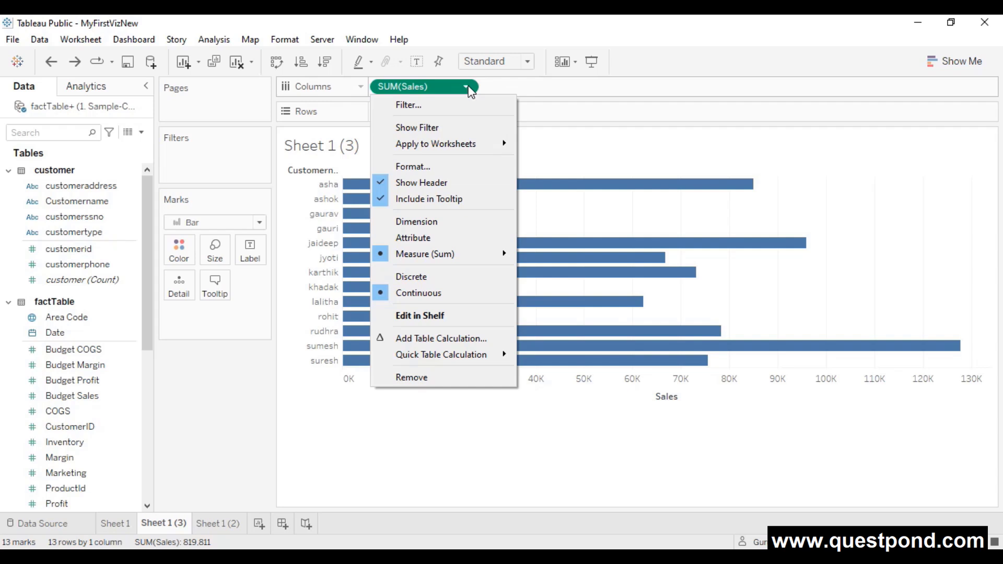
# - Sort the customer bars by Sales descending, then color by Customername and remove that coloring
pyautogui.click(314, 440)
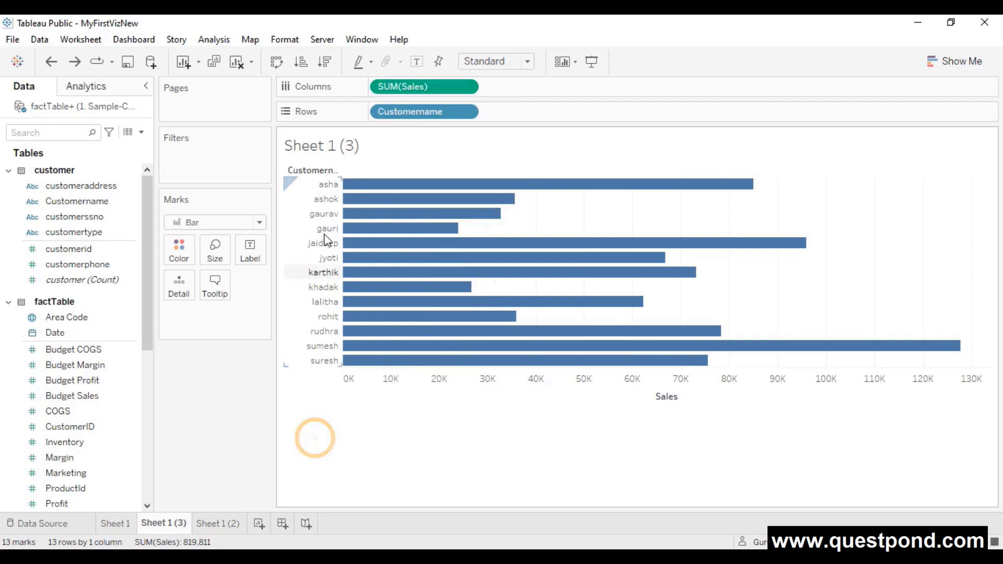
pyautogui.click(328, 70)
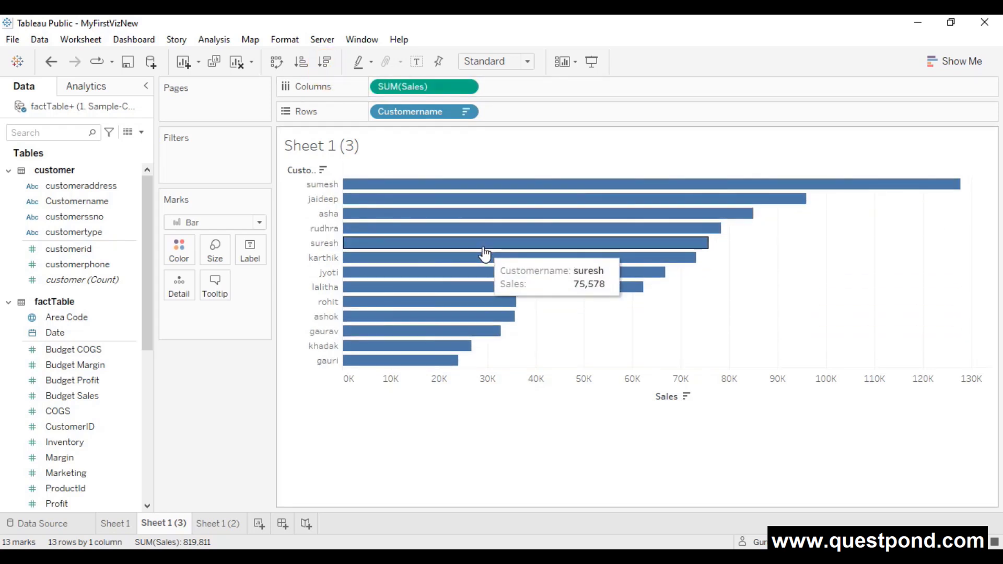
pyautogui.click(84, 203)
pyautogui.moveTo(83, 202); pyautogui.dragTo(177, 246)
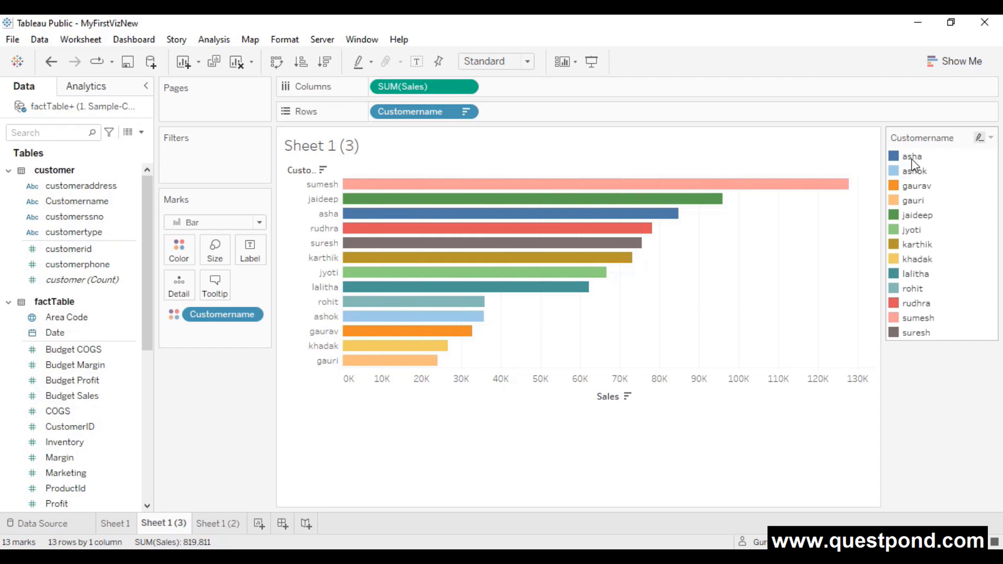
pyautogui.moveTo(209, 315); pyautogui.dragTo(212, 405)
pyautogui.scroll(-1, 98, 352)
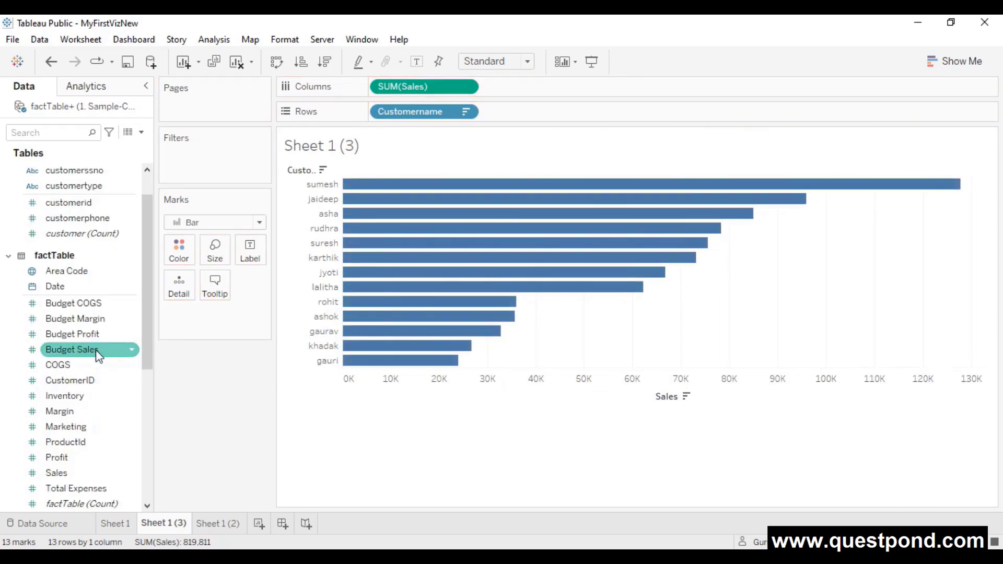
# - Color the customer bars by SUM(Budget Profit), a gradient from 3,800 to 57,590
pyautogui.moveTo(68, 338); pyautogui.dragTo(178, 246)
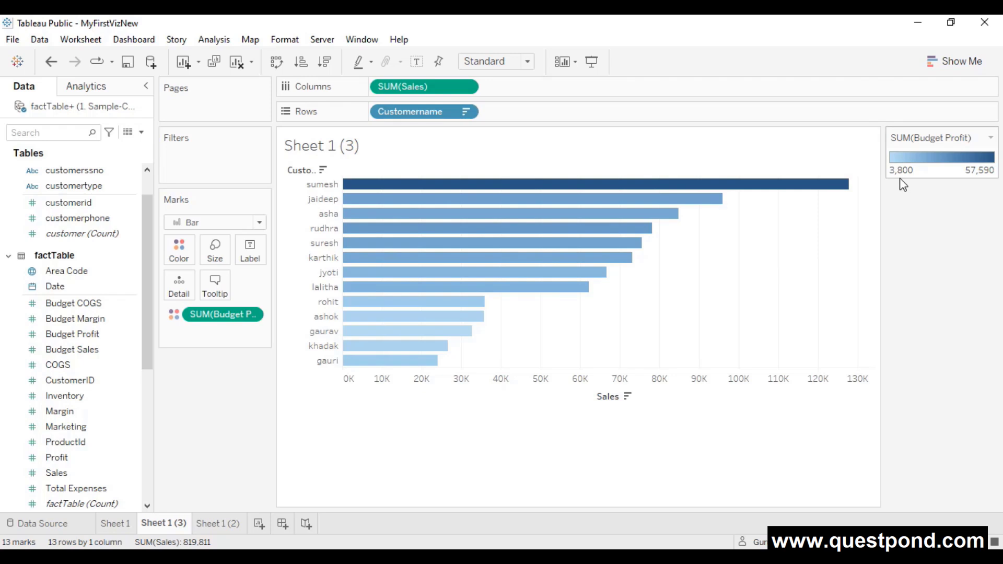
pyautogui.click(251, 315)
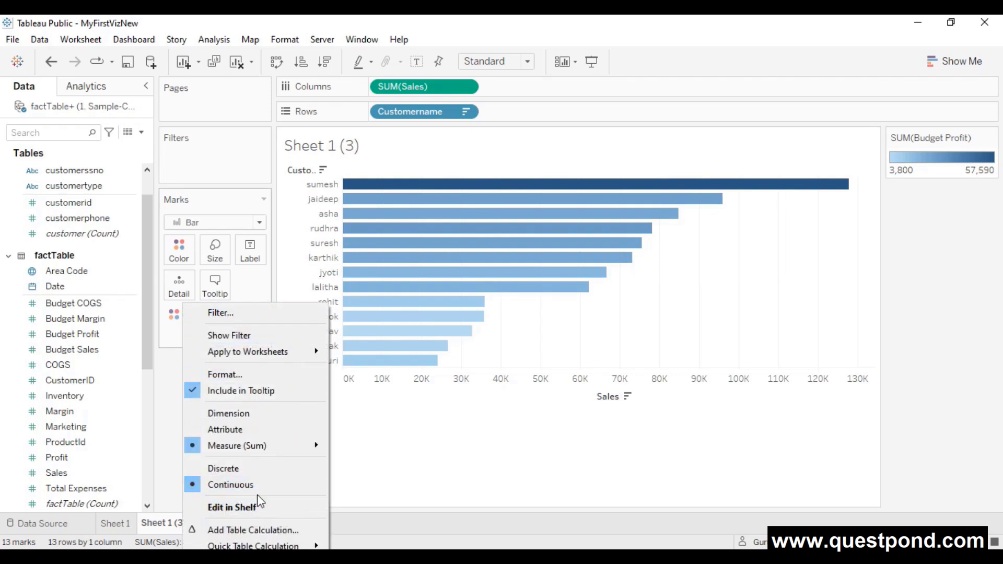
pyautogui.click(397, 484)
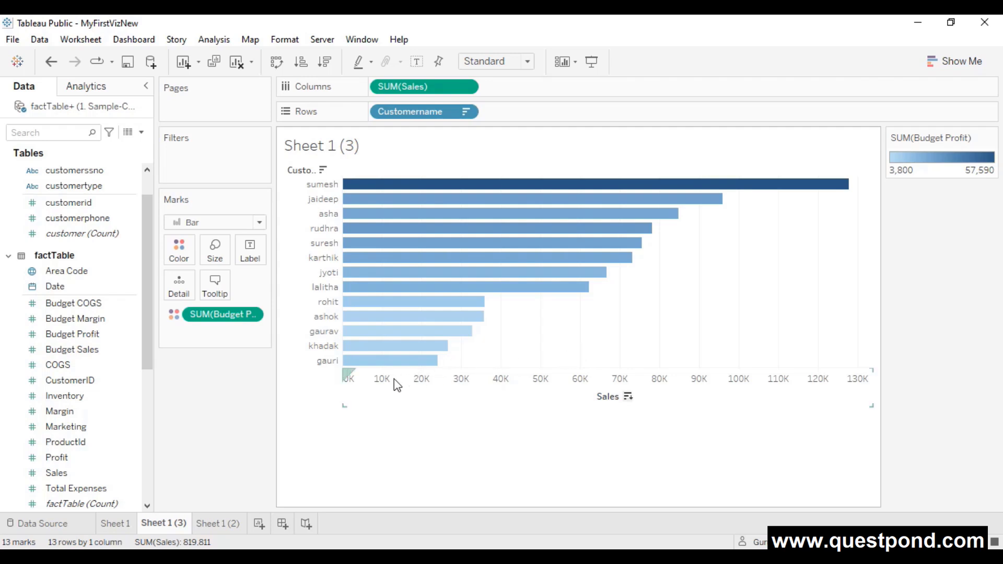
pyautogui.moveTo(400, 367)
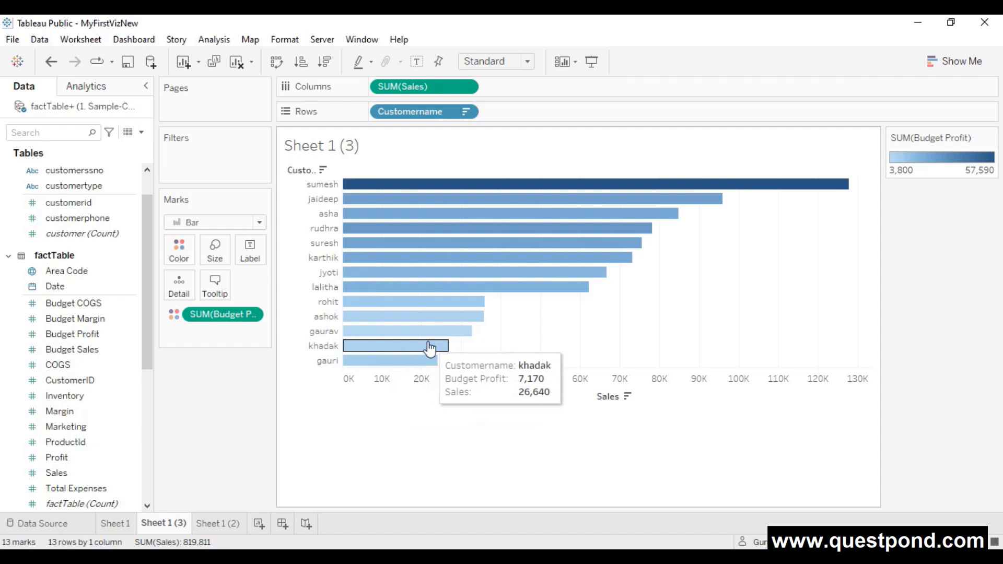
pyautogui.moveTo(431, 314)
pyautogui.moveTo(442, 296)
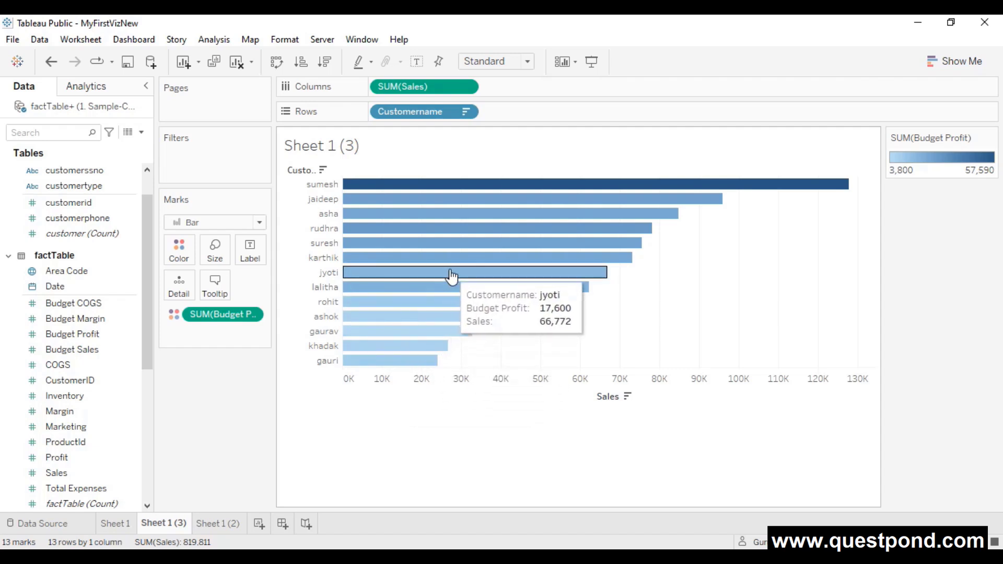
pyautogui.moveTo(454, 269)
pyautogui.moveTo(449, 245)
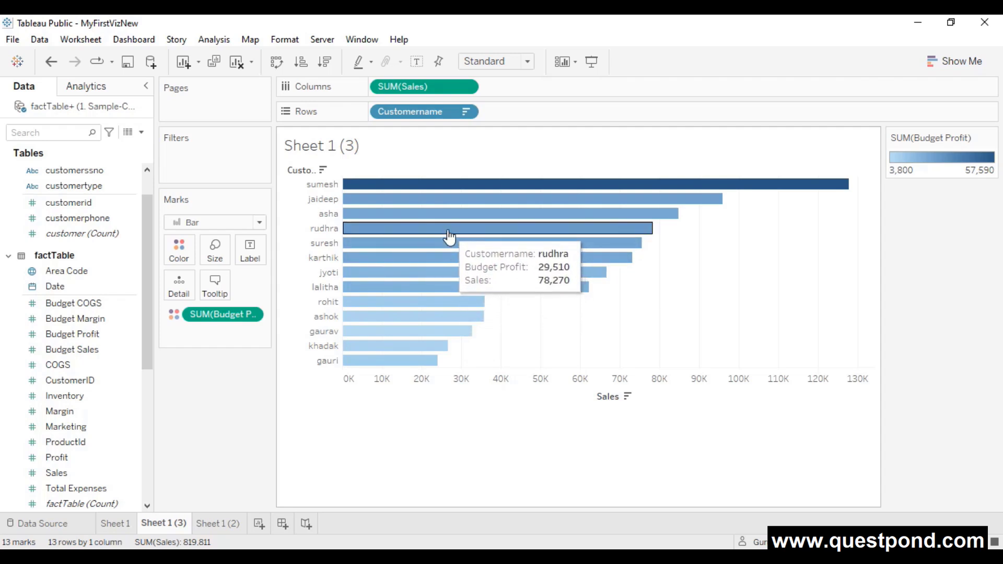
pyautogui.moveTo(450, 222)
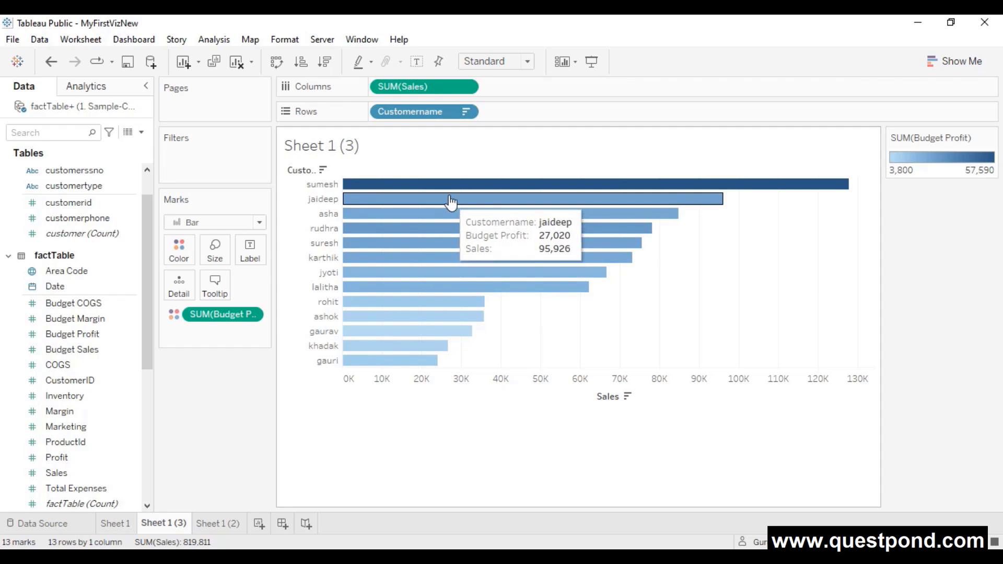
pyautogui.moveTo(454, 194)
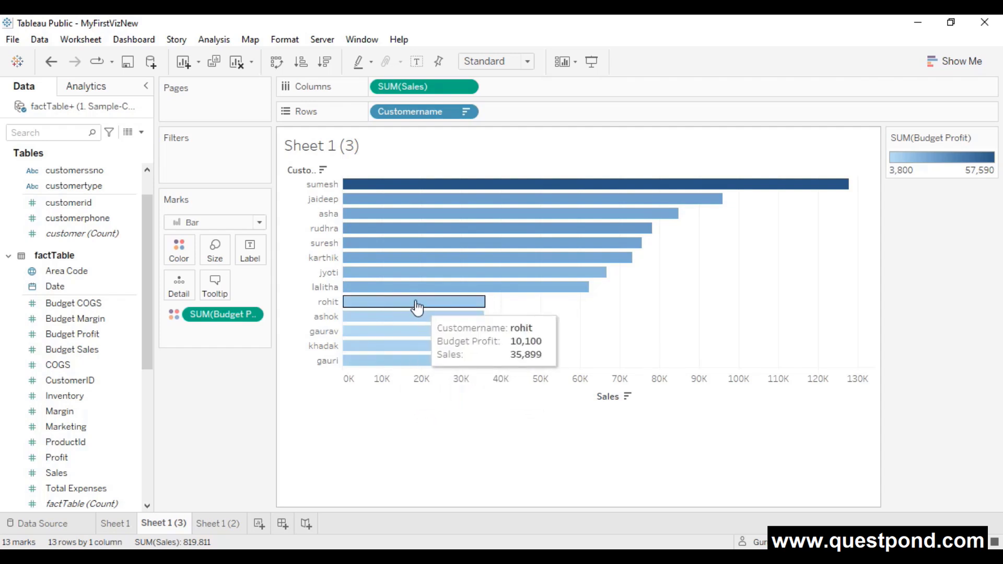
pyautogui.moveTo(429, 355)
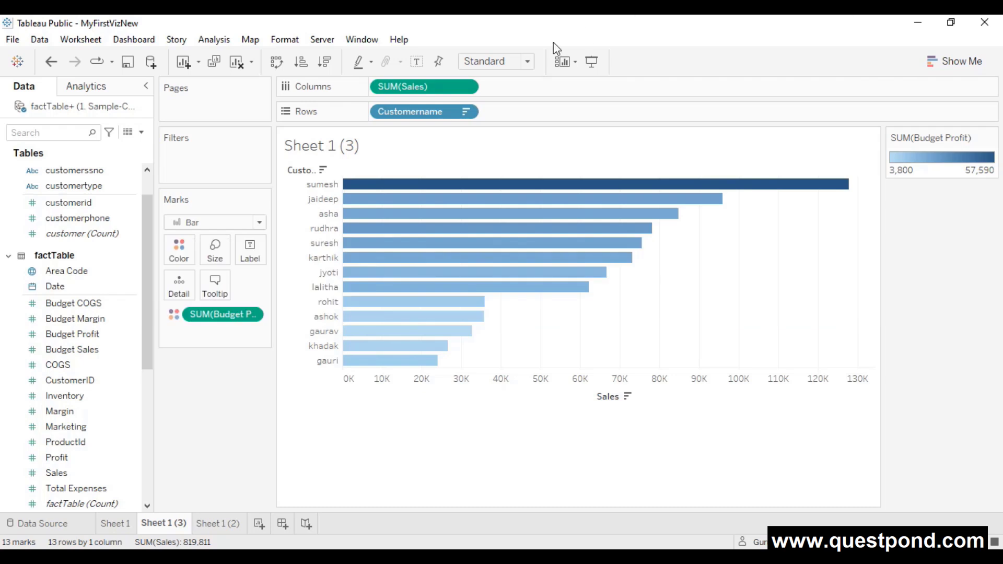
pyautogui.scroll(-2, 128, 350)
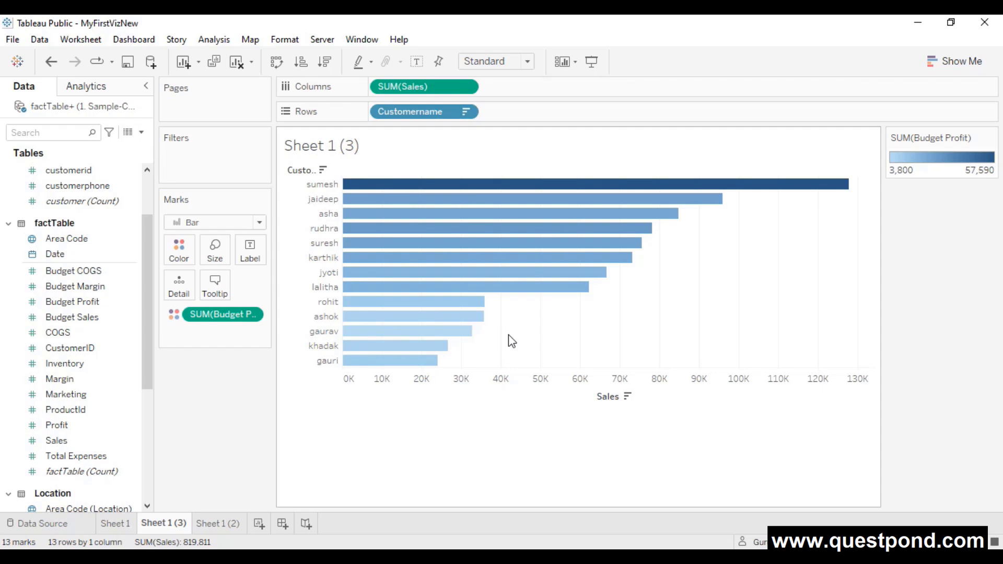
# - Change the Sales measure aggregation from Sum to Maximum
pyautogui.click(466, 87)
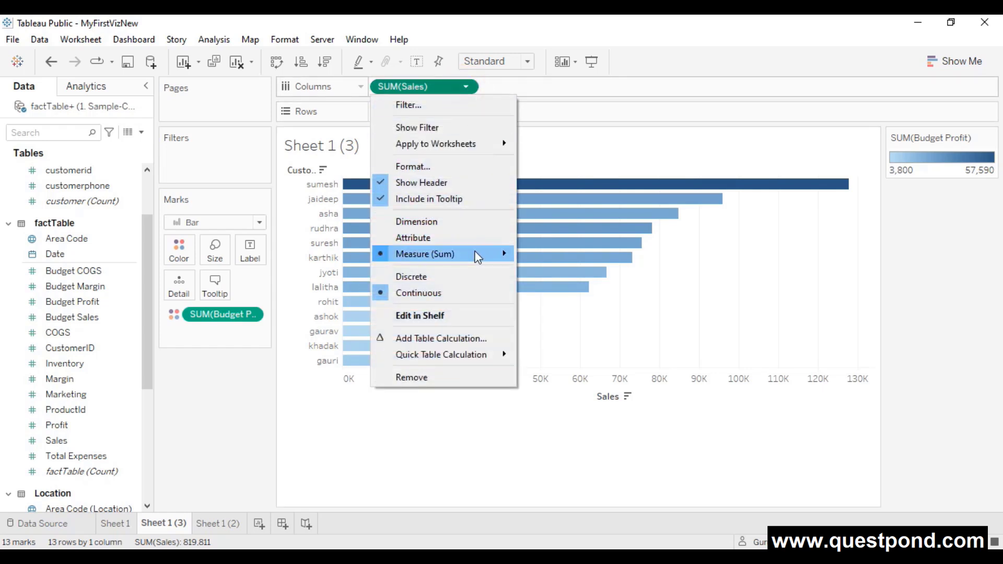
pyautogui.moveTo(477, 255)
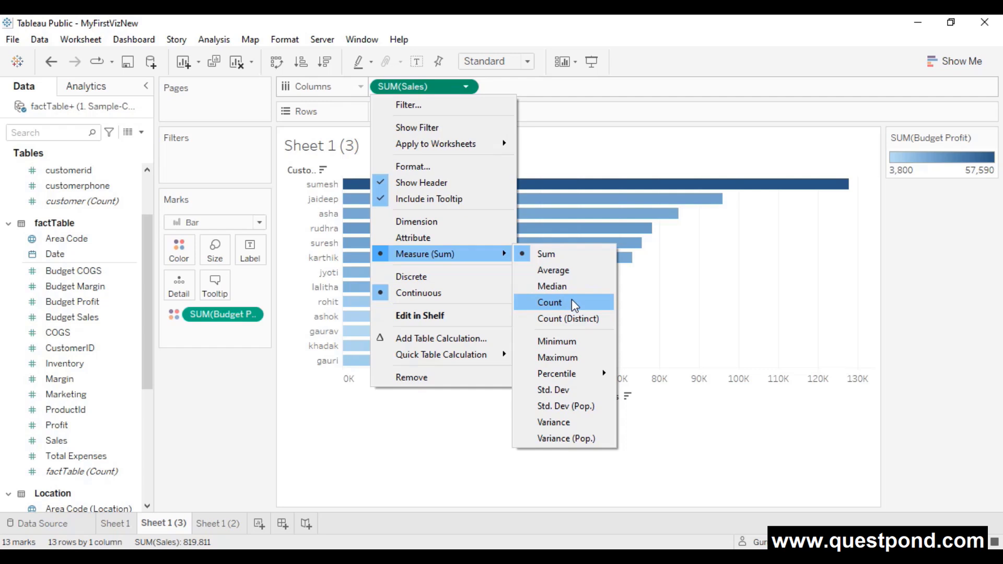
pyautogui.click(568, 361)
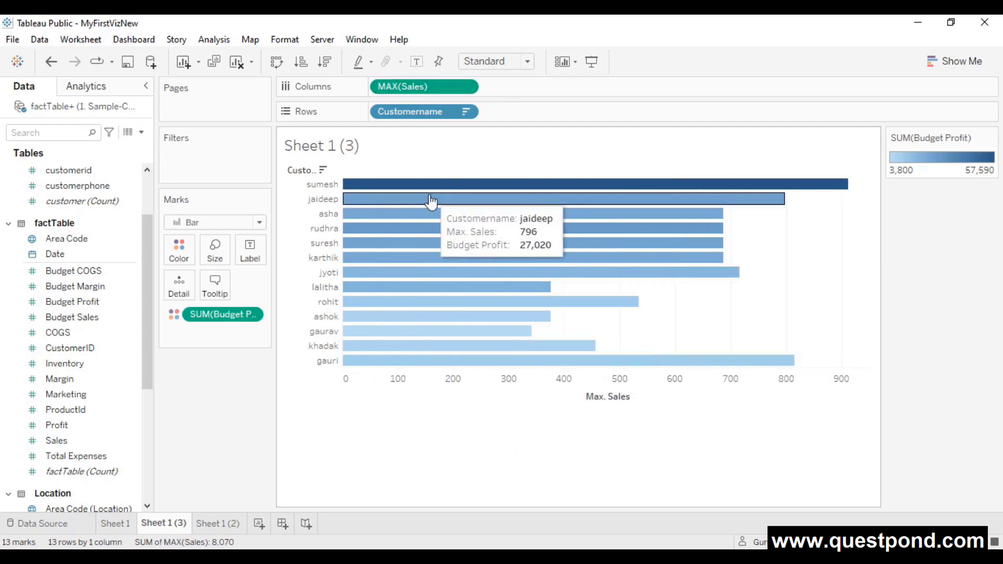
# - Change the Sales aggregation from Maximum to the 50th percentile (PCT50)
pyautogui.click(465, 87)
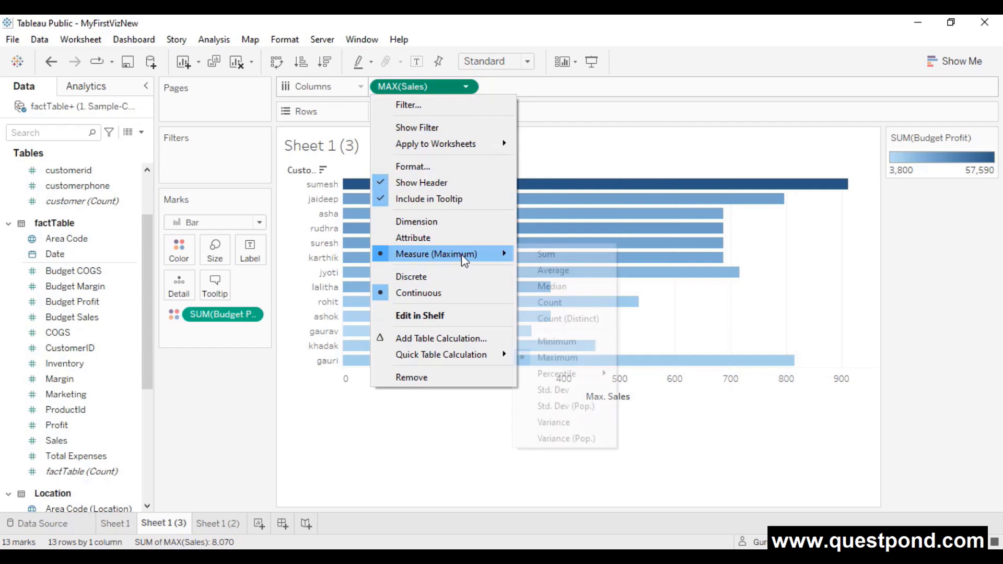
pyautogui.moveTo(584, 379)
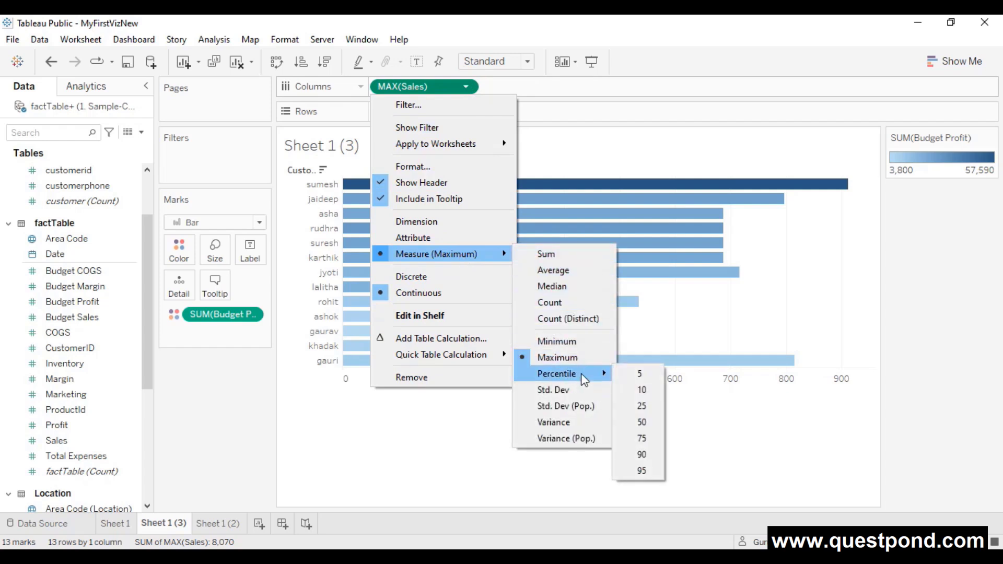
pyautogui.click(649, 430)
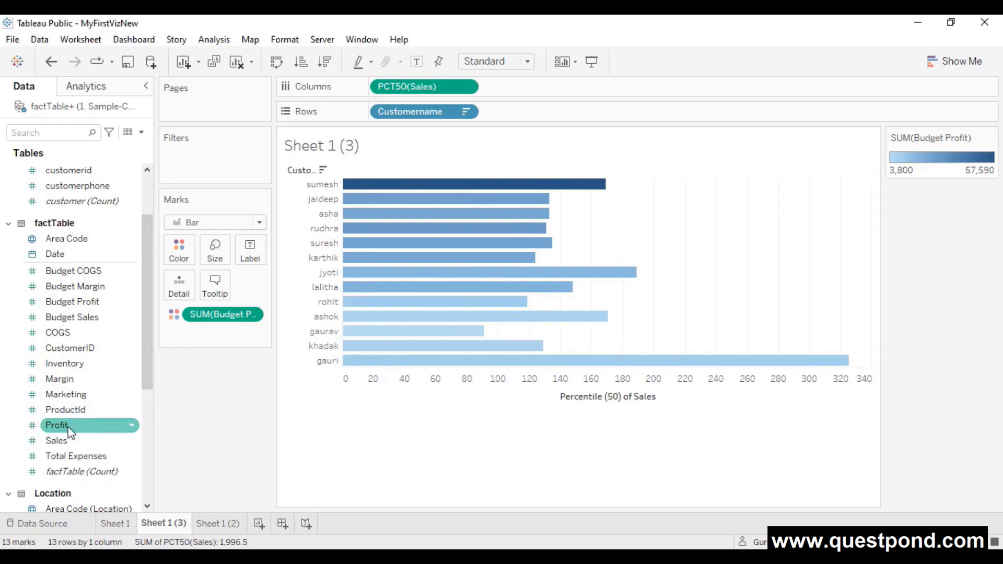
# - Add SUM(Sales) and SUM(Budget Profit) bar charts beside the PCT50(Sales) chart for each customer
pyautogui.moveTo(63, 443); pyautogui.dragTo(528, 86)
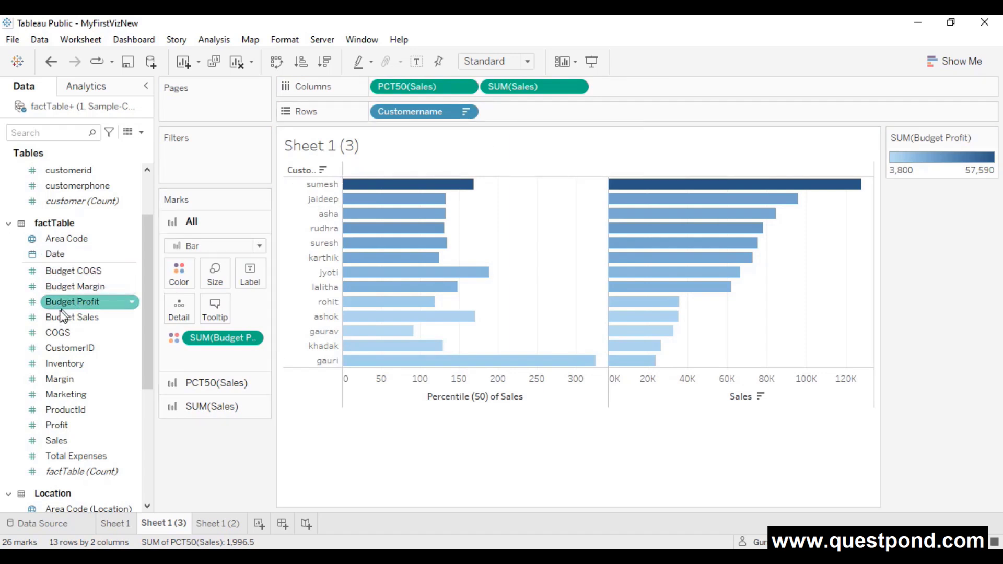
pyautogui.click(56, 316)
pyautogui.moveTo(55, 316)
pyautogui.mouseDown()
pyautogui.moveTo(67, 302)
pyautogui.moveTo(485, 154)
pyautogui.moveTo(616, 97)
pyautogui.moveTo(646, 130)
pyautogui.moveTo(644, 149)
pyautogui.mouseUp()
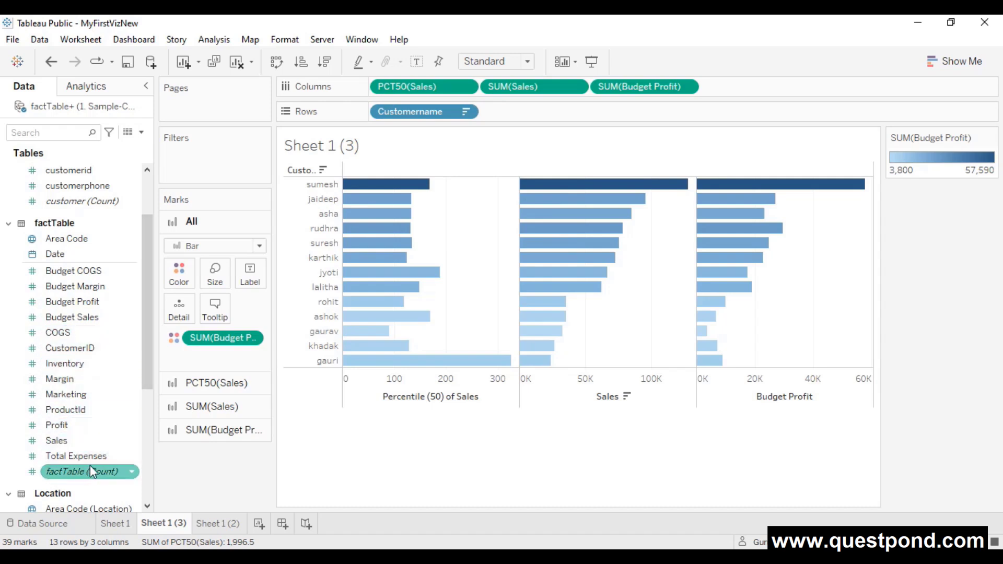
# - Set the default aggregation of Sales to Average
pyautogui.rightClick(132, 442)
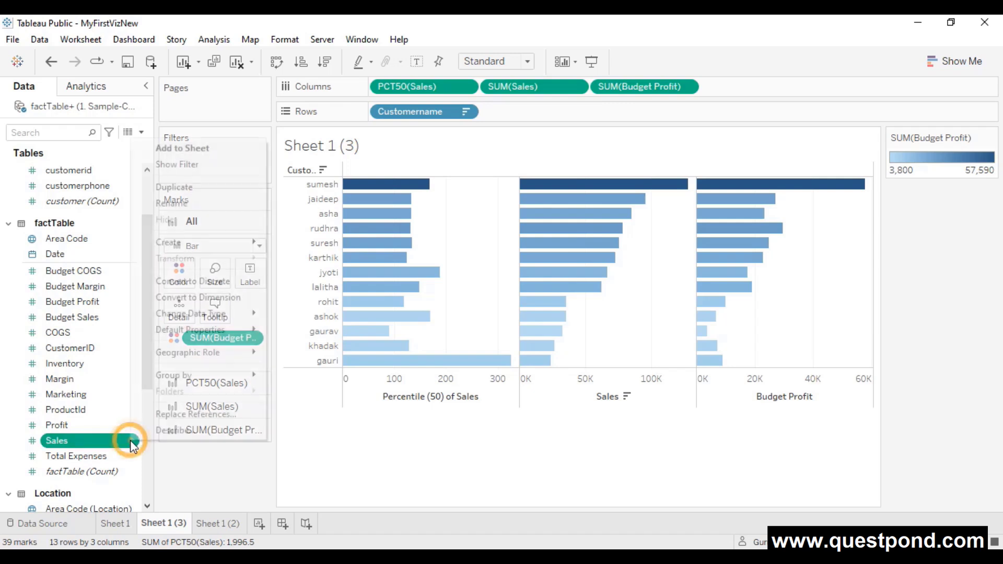
pyautogui.moveTo(177, 334)
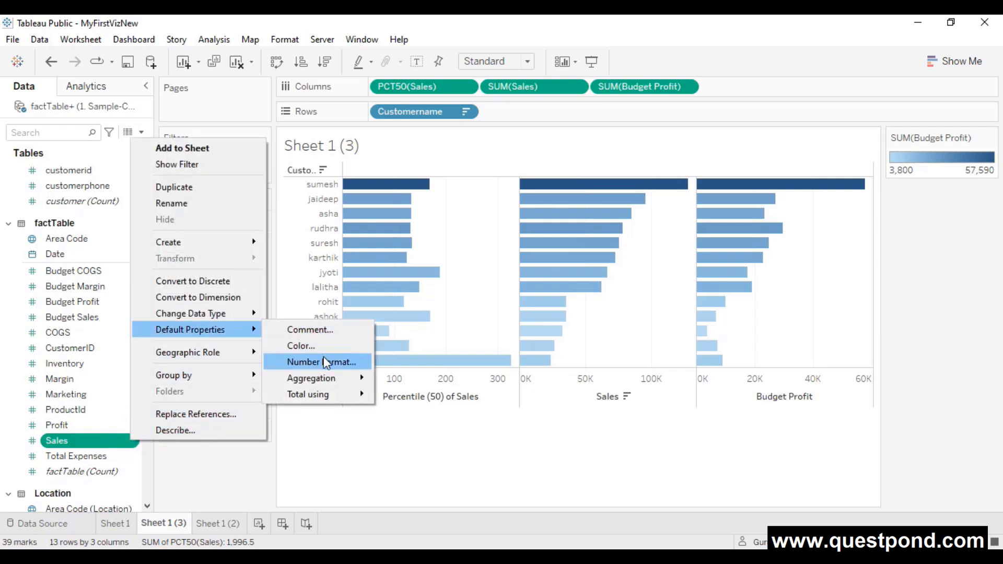
pyautogui.moveTo(318, 380)
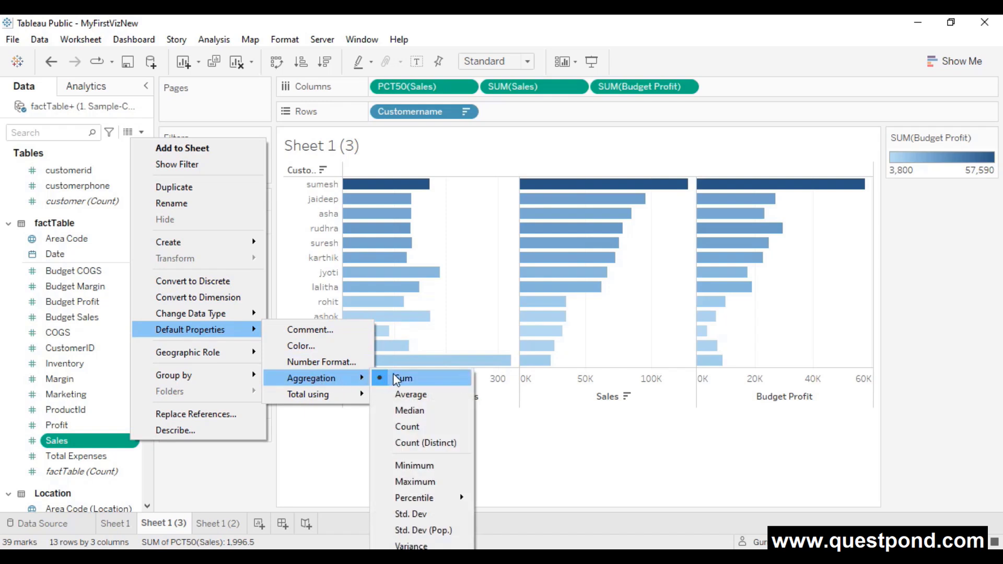
pyautogui.click(410, 395)
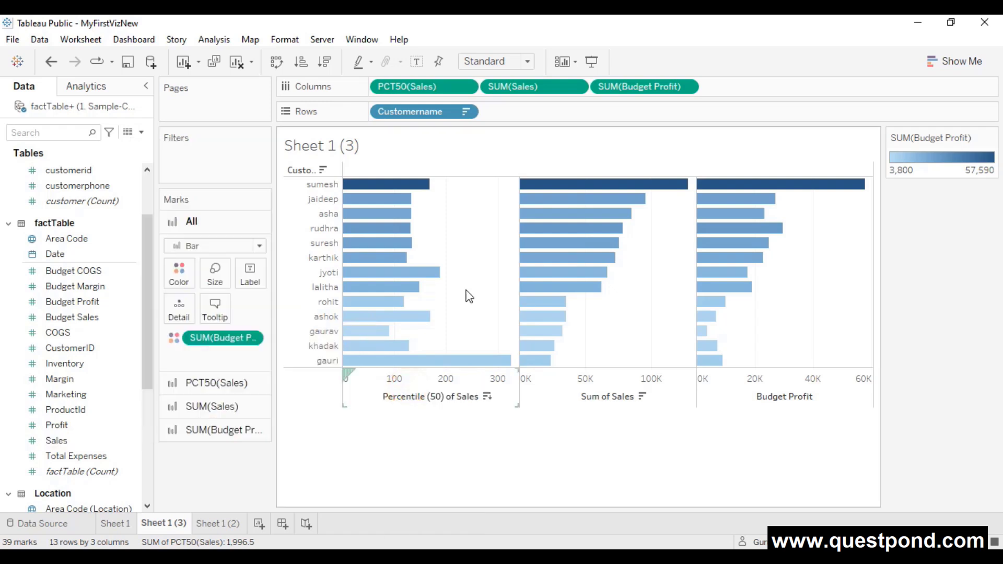
# - Remove the SUM(Sales), Budget Profit and percentile Sales pills from Columns, leaving only customer names
pyautogui.moveTo(530, 84); pyautogui.dragTo(242, 472)
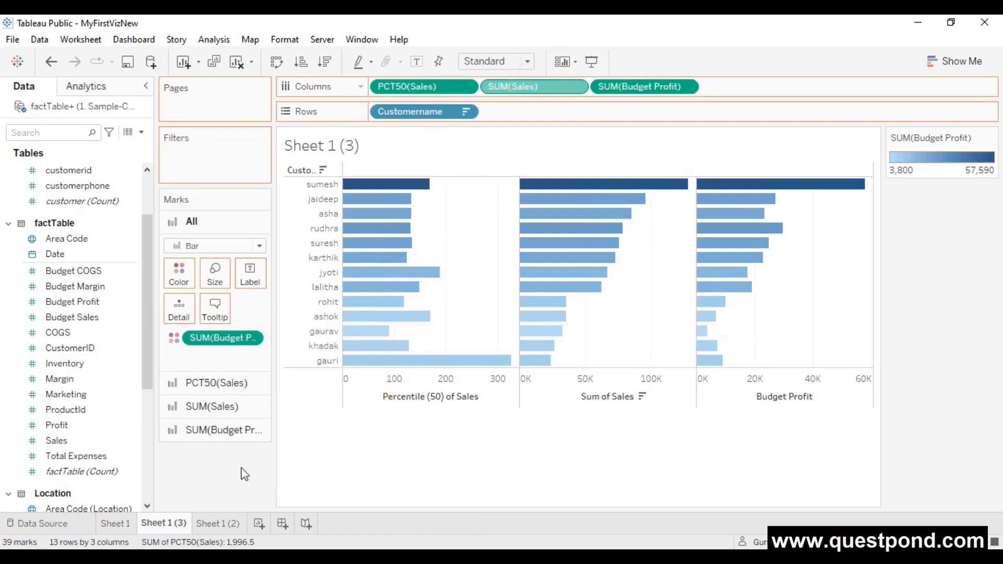
pyautogui.moveTo(530, 86); pyautogui.dragTo(303, 367)
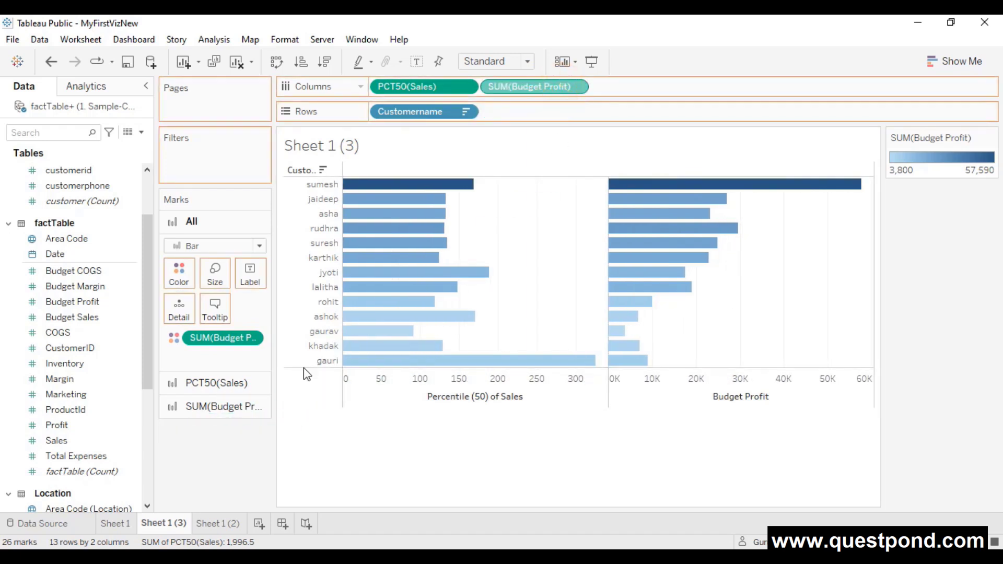
pyautogui.moveTo(431, 86); pyautogui.dragTo(221, 418)
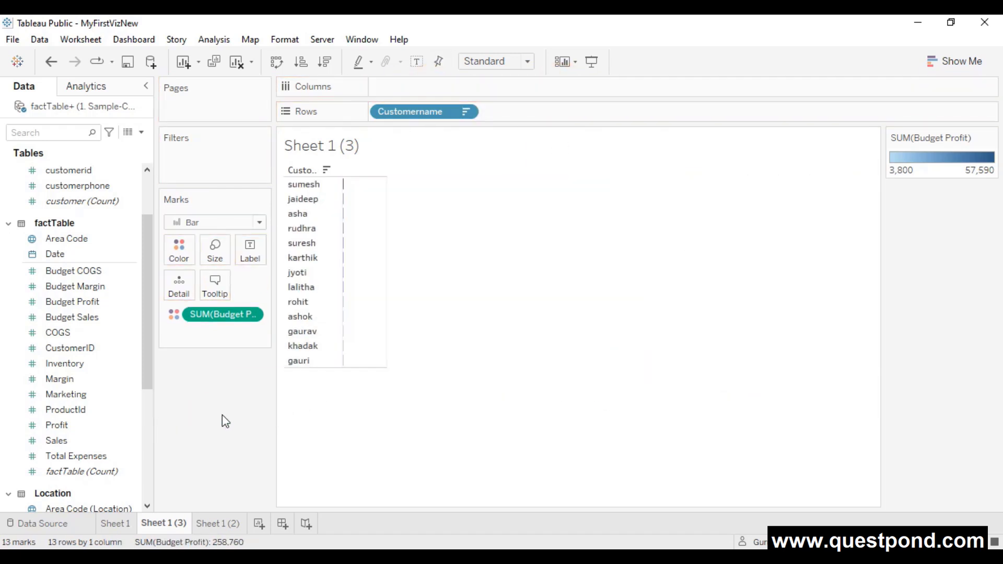
# - Chart AVG(Sales) for the 13 customers, with bars still shaded by Budget Profit
pyautogui.moveTo(64, 441)
pyautogui.mouseDown()
pyautogui.moveTo(353, 374)
pyautogui.moveTo(410, 124)
pyautogui.moveTo(397, 86)
pyautogui.moveTo(413, 86)
pyautogui.mouseUp()
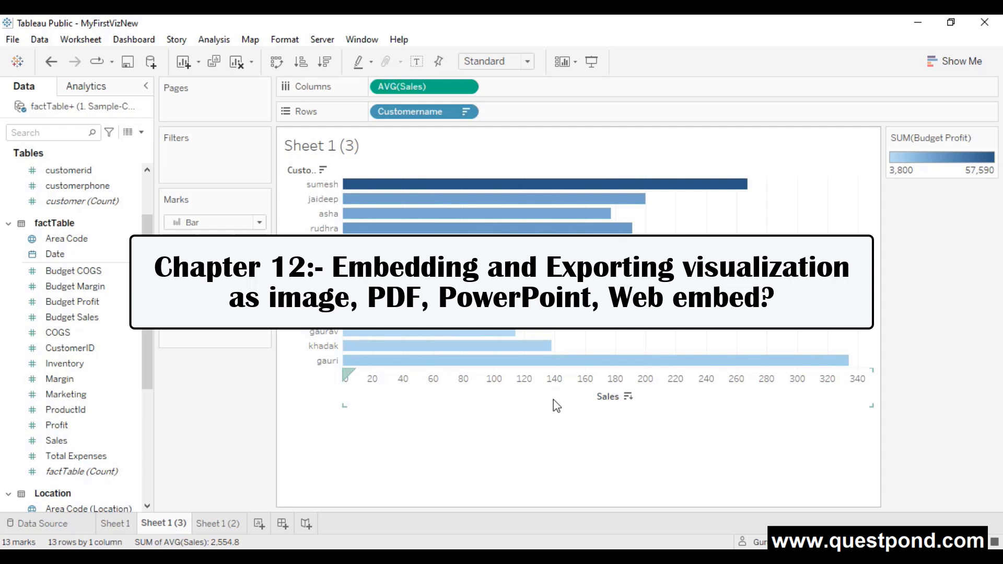
pyautogui.click(72, 42)
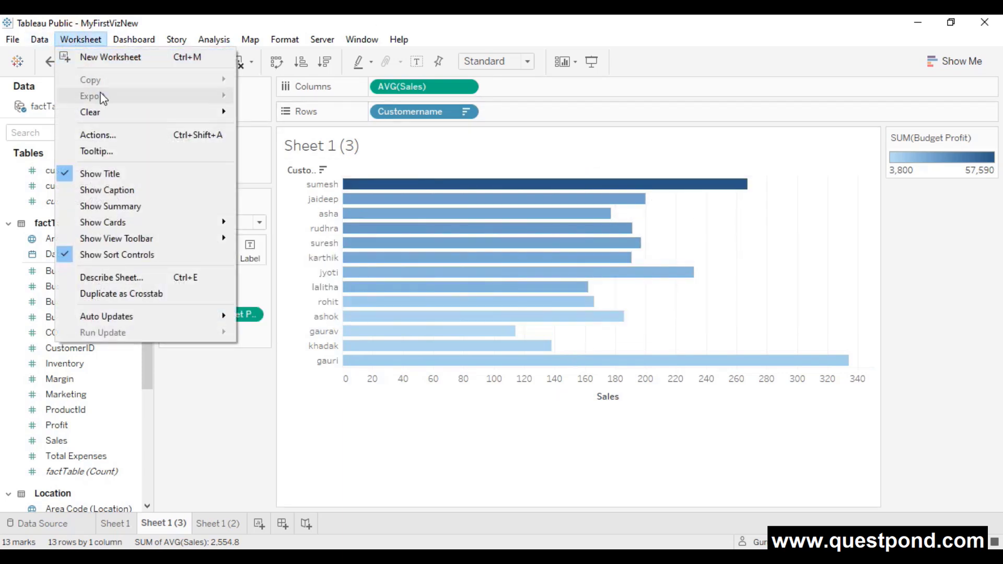
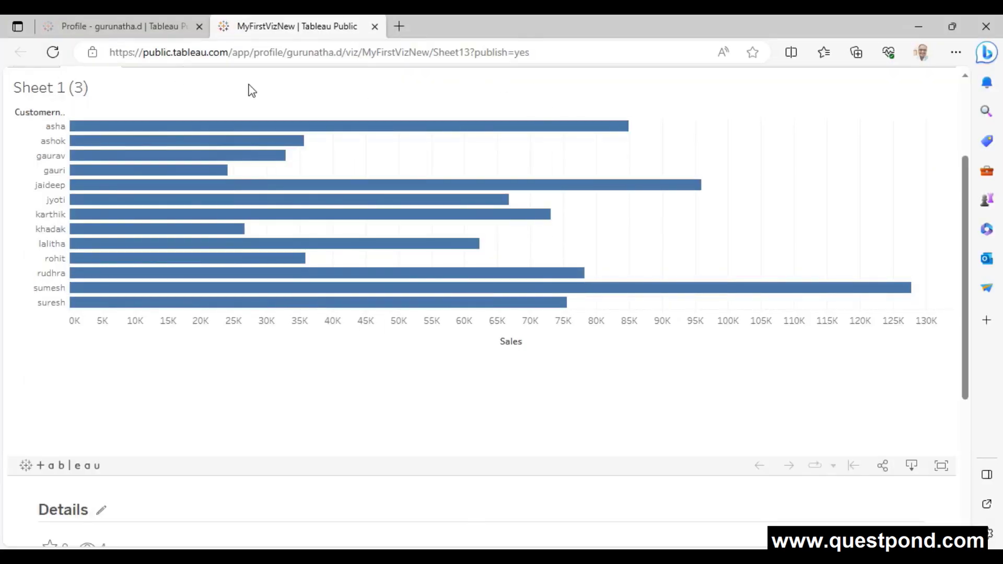
# - Visit the profile page of published vizzes, then return to the customer sales viz
pyautogui.click(146, 21)
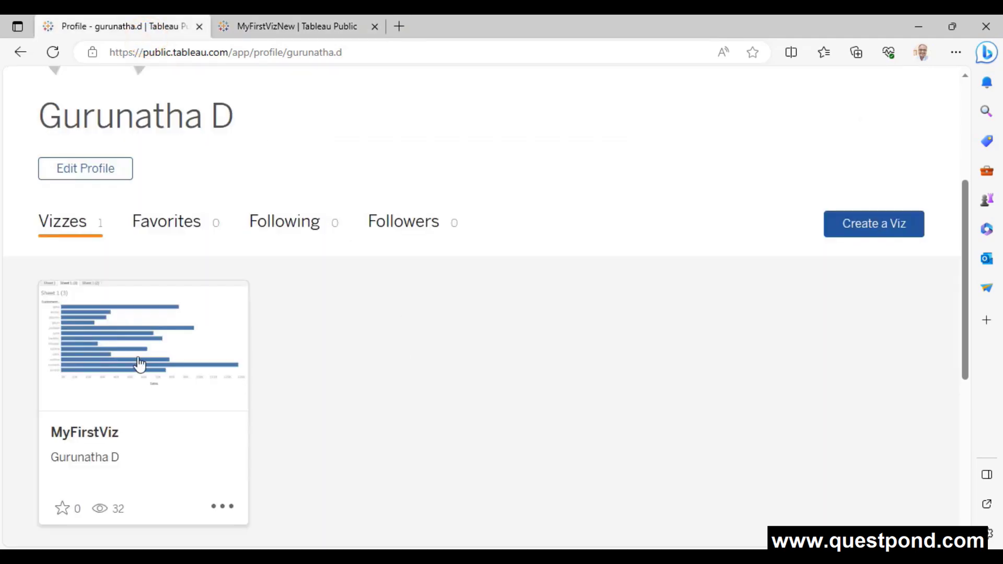
pyautogui.click(279, 21)
pyautogui.scroll(3, 194, 456)
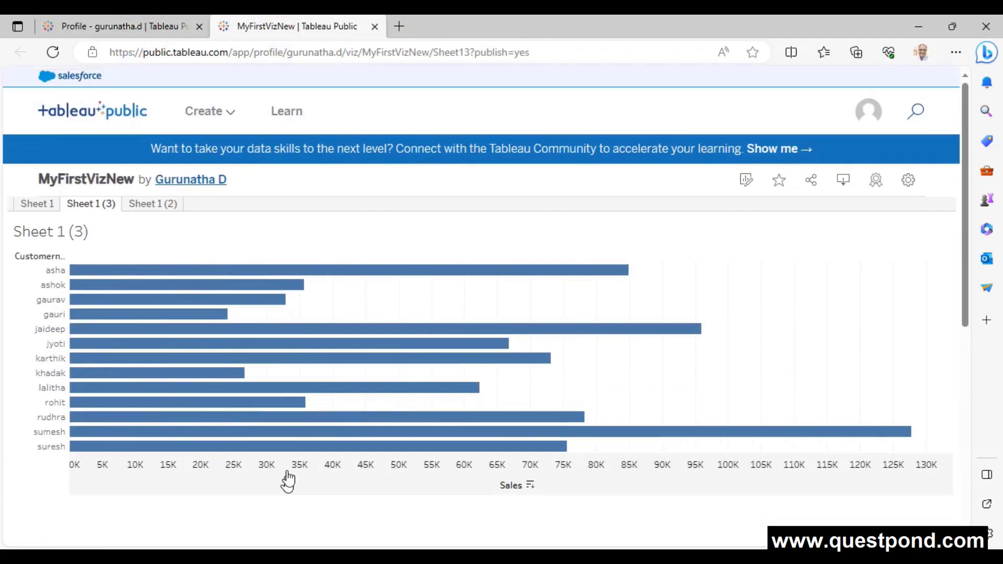
pyautogui.scroll(-3, 291, 474)
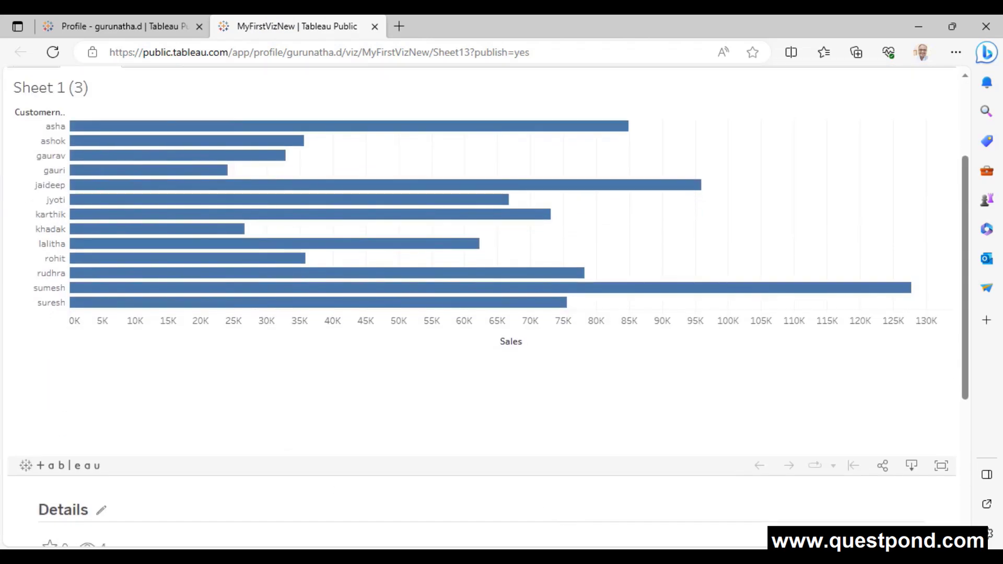
# - Download the chart as the image Sheet 1 (3).png and check it in the image viewer
pyautogui.click(912, 466)
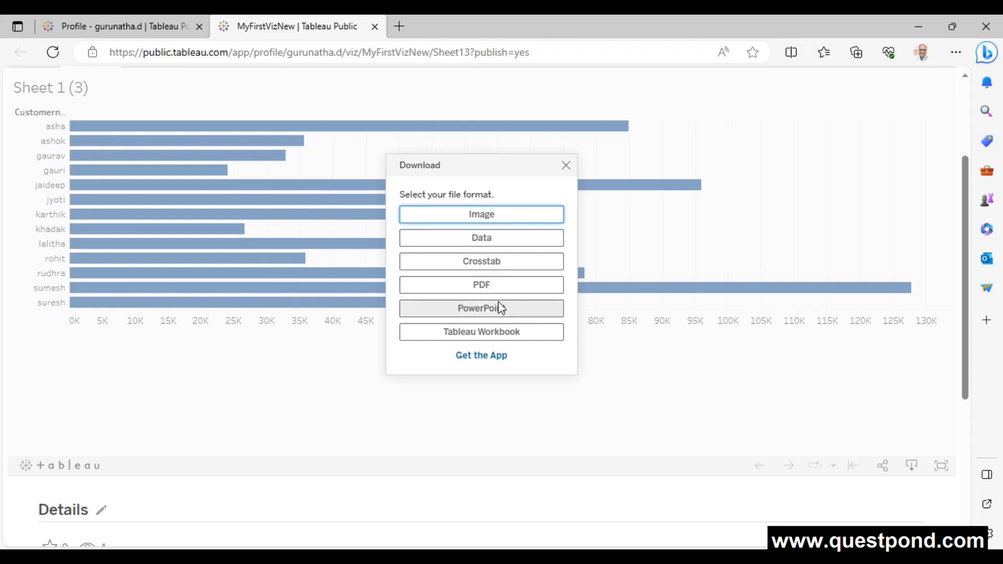
pyautogui.click(481, 218)
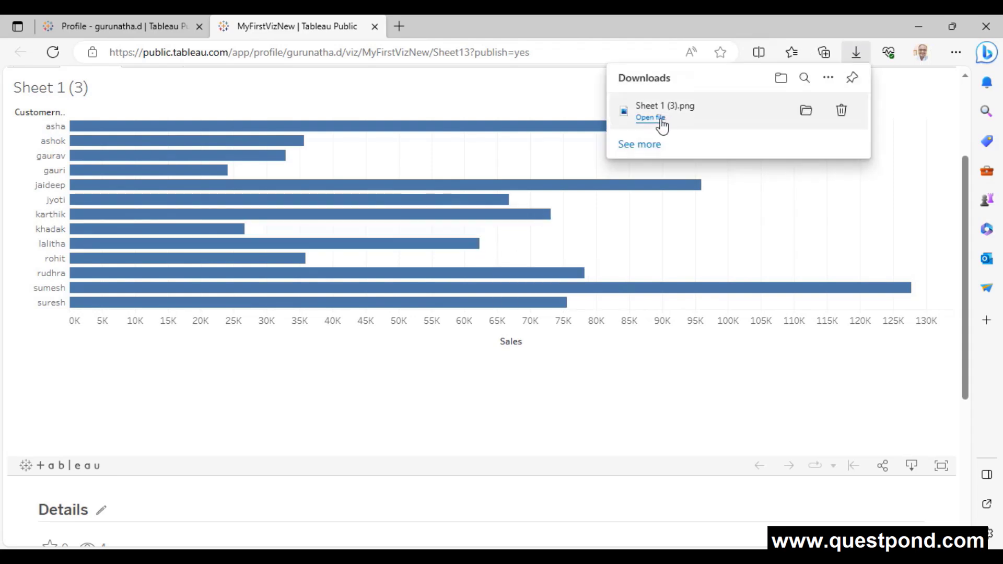
pyautogui.click(660, 120)
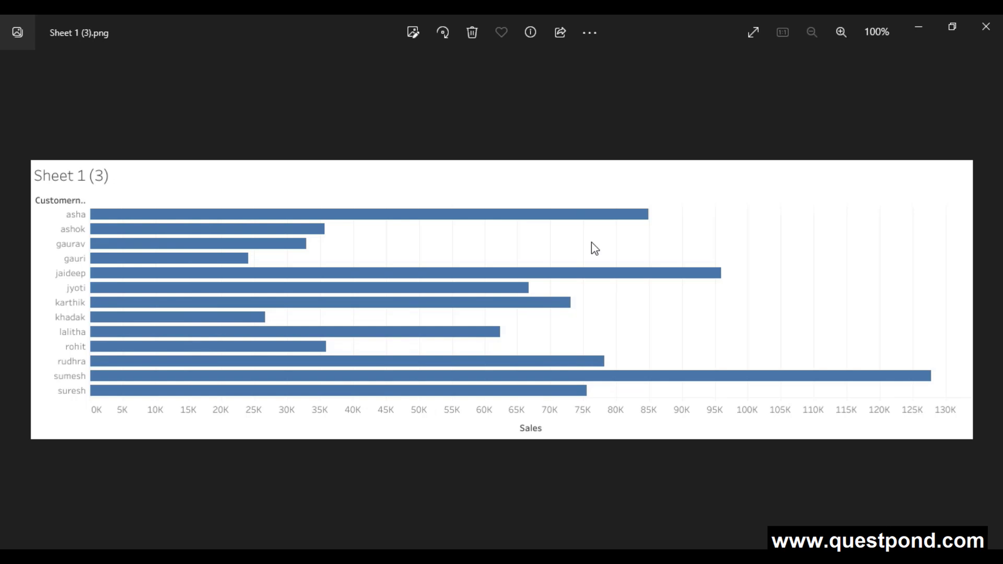
pyautogui.click(985, 27)
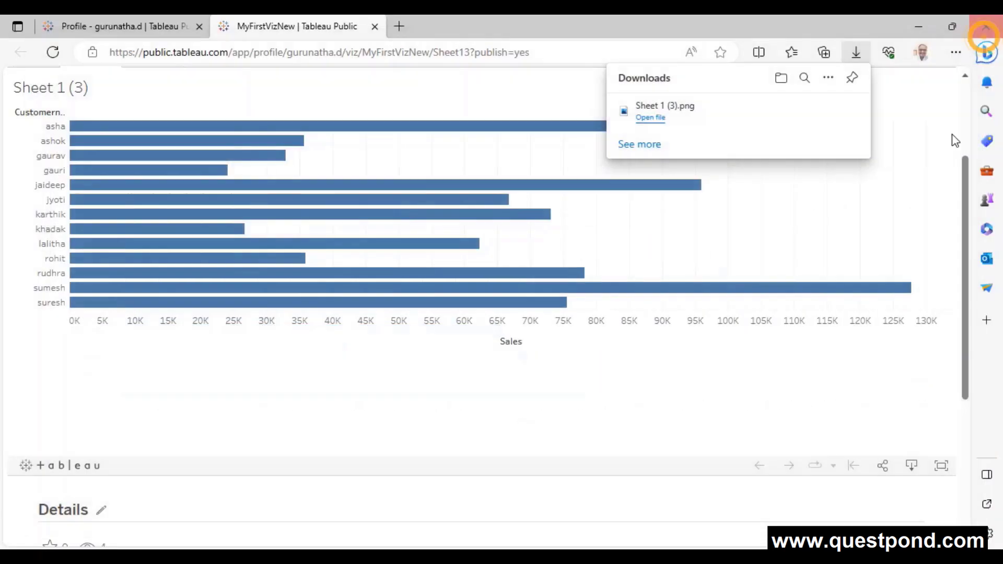
pyautogui.click(885, 466)
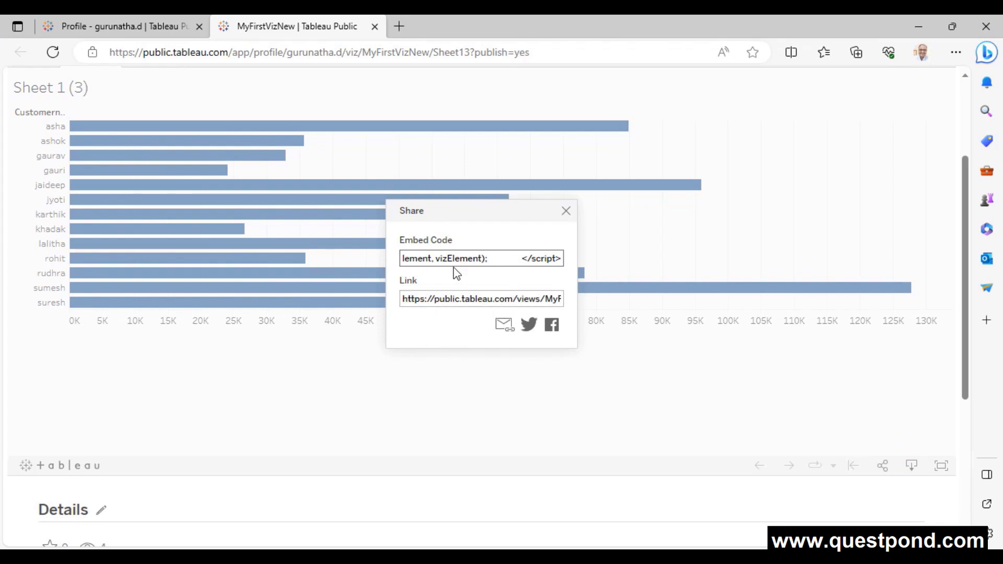
pyautogui.moveTo(432, 298); pyautogui.dragTo(574, 300)
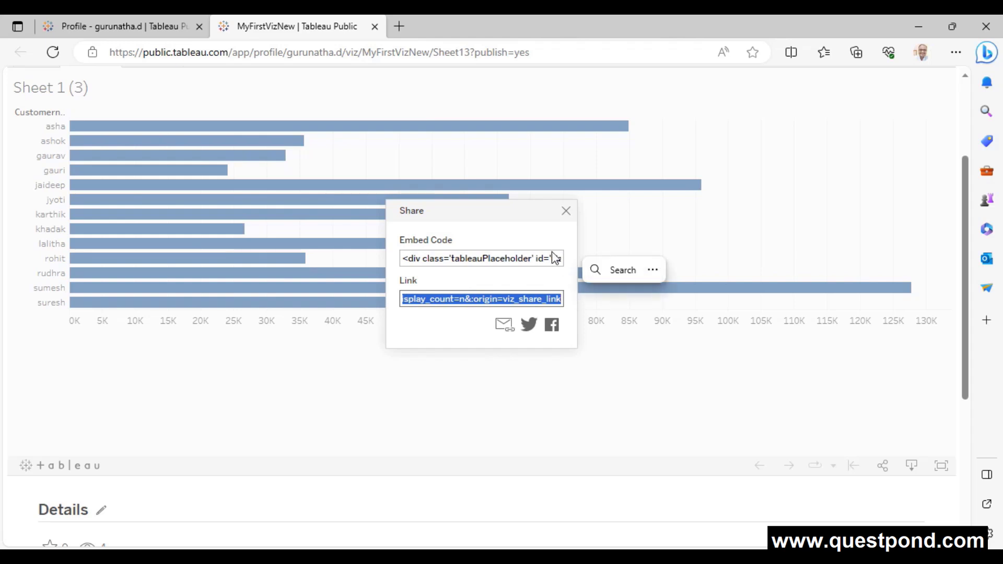
pyautogui.click(565, 210)
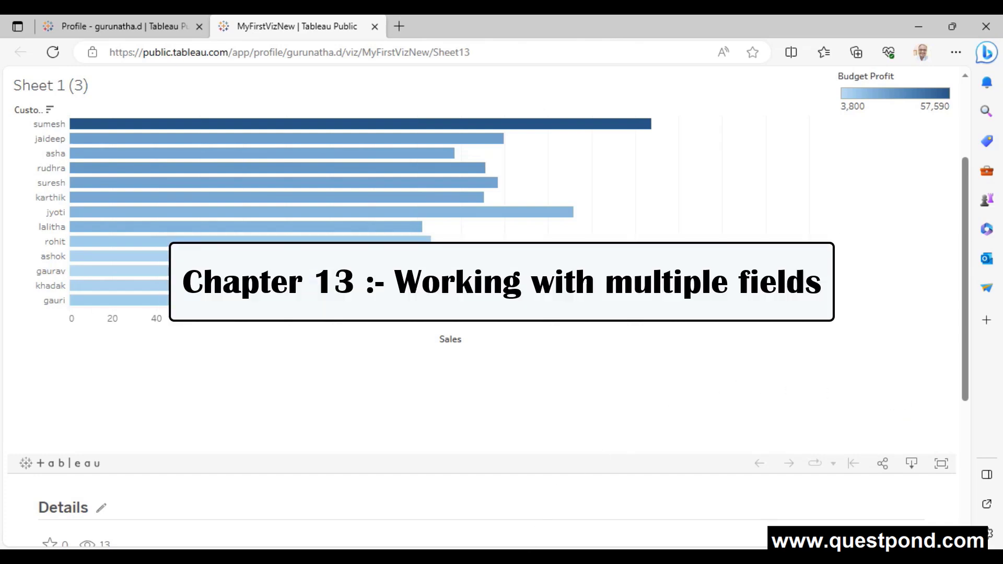
pyautogui.click(514, 557)
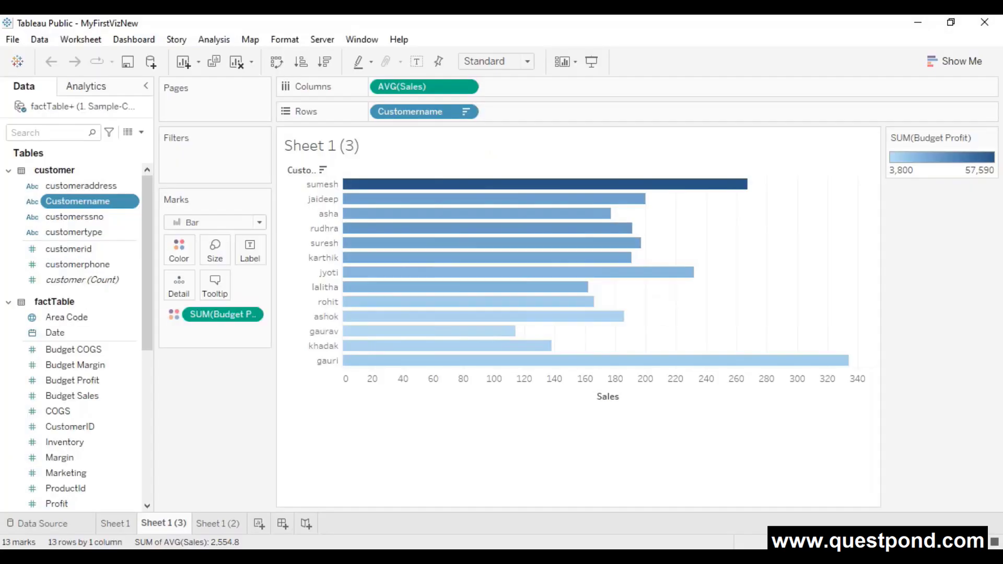
# - Start a new Sheet 4 with State placed on Rows
pyautogui.click(259, 523)
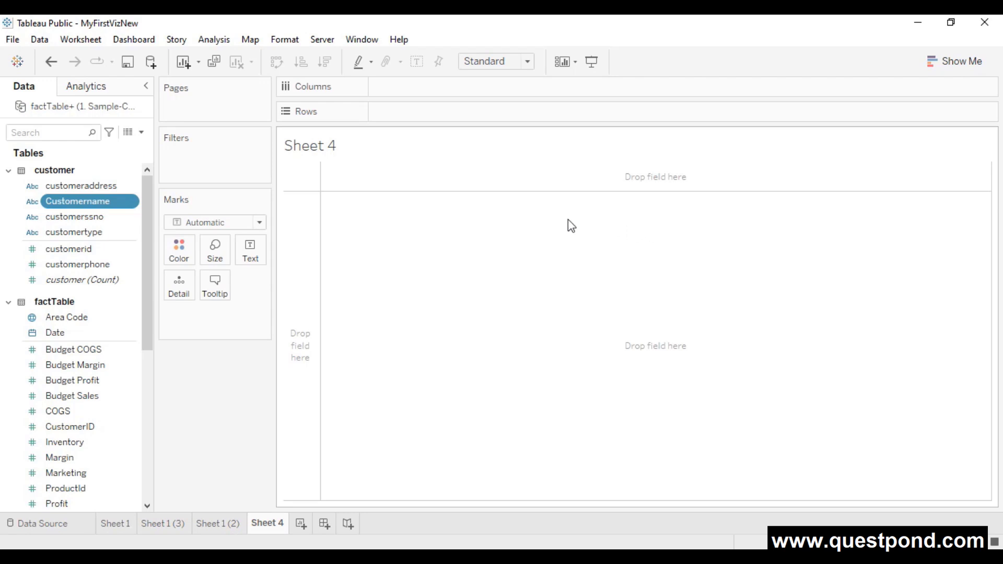
pyautogui.moveTo(83, 203); pyautogui.dragTo(130, 347)
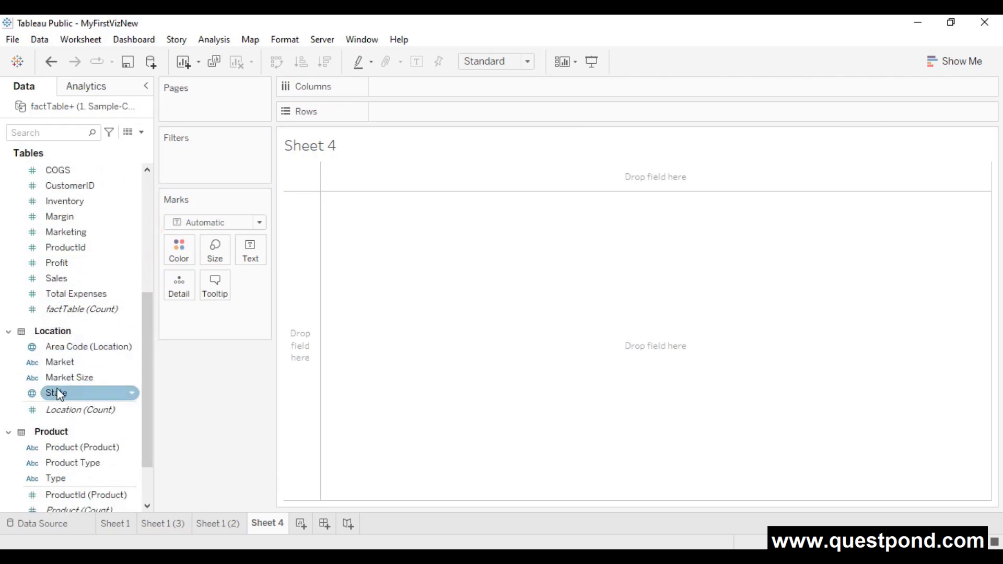
pyautogui.moveTo(58, 393); pyautogui.dragTo(510, 243)
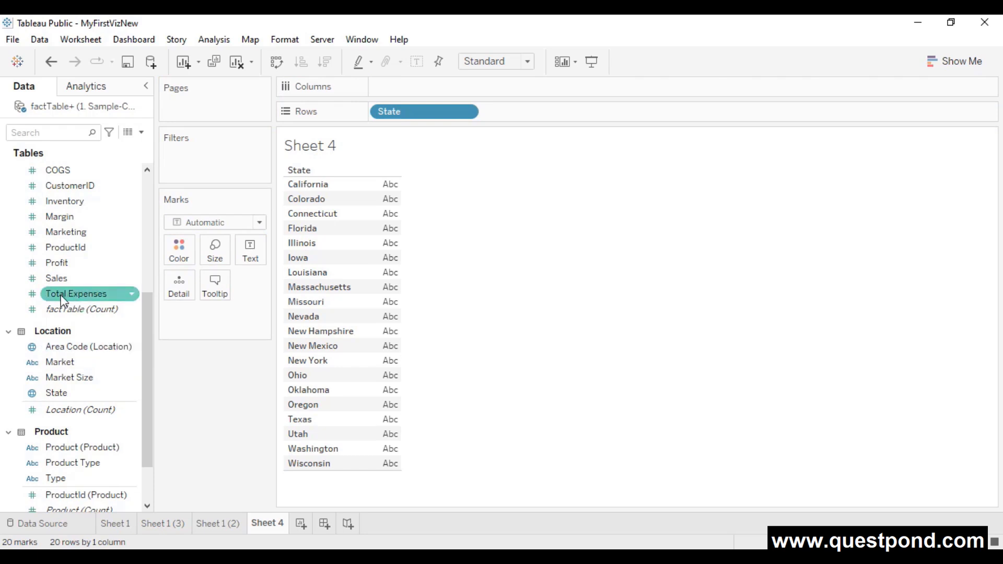
# - Try AVG(Sales) as text beside each state, then remove it again
pyautogui.moveTo(59, 285); pyautogui.dragTo(250, 250)
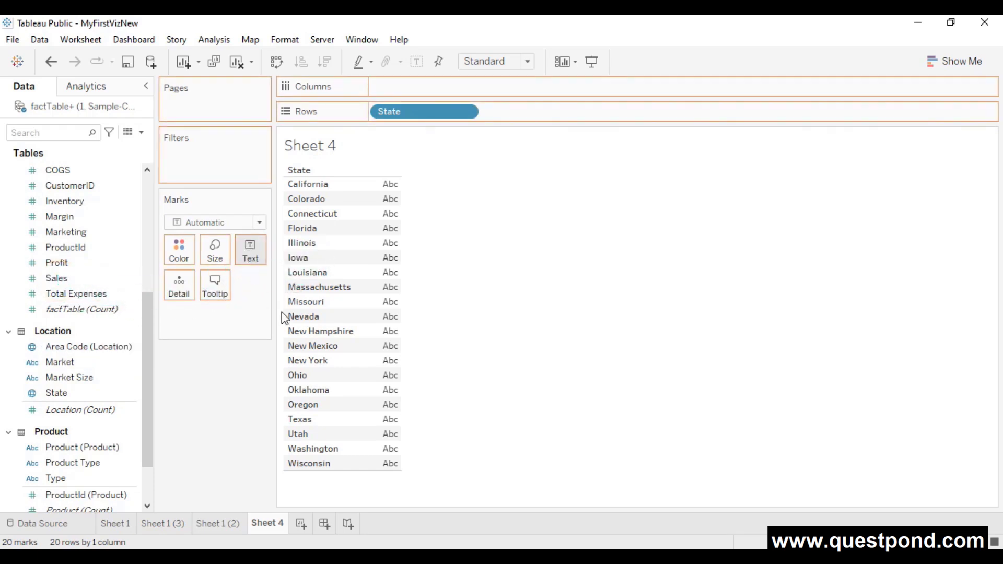
pyautogui.moveTo(377, 268)
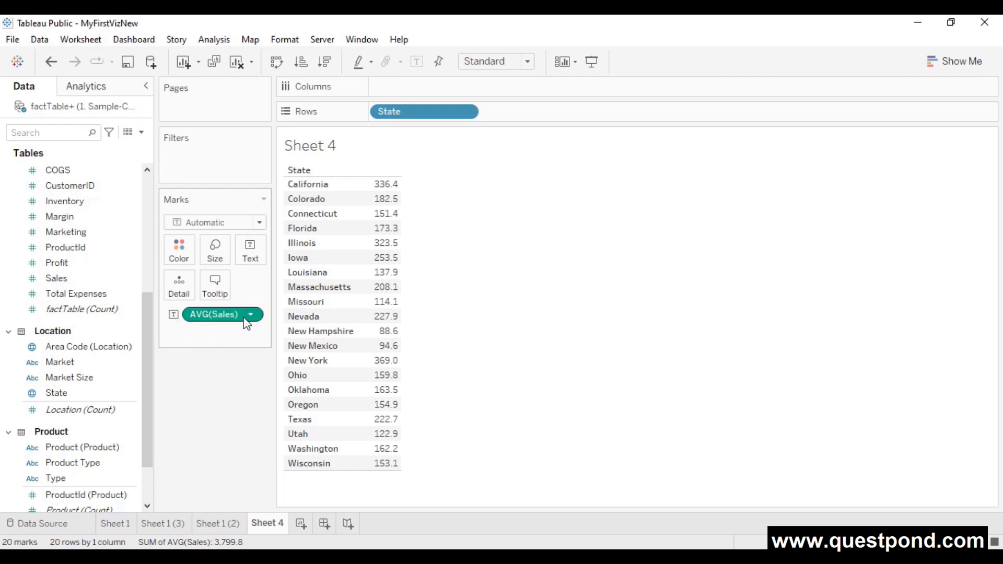
pyautogui.moveTo(251, 315); pyautogui.dragTo(111, 336)
# - Make Sum the default aggregation for Sales and show SUM(Sales) as text for the 20 states
pyautogui.click(130, 278)
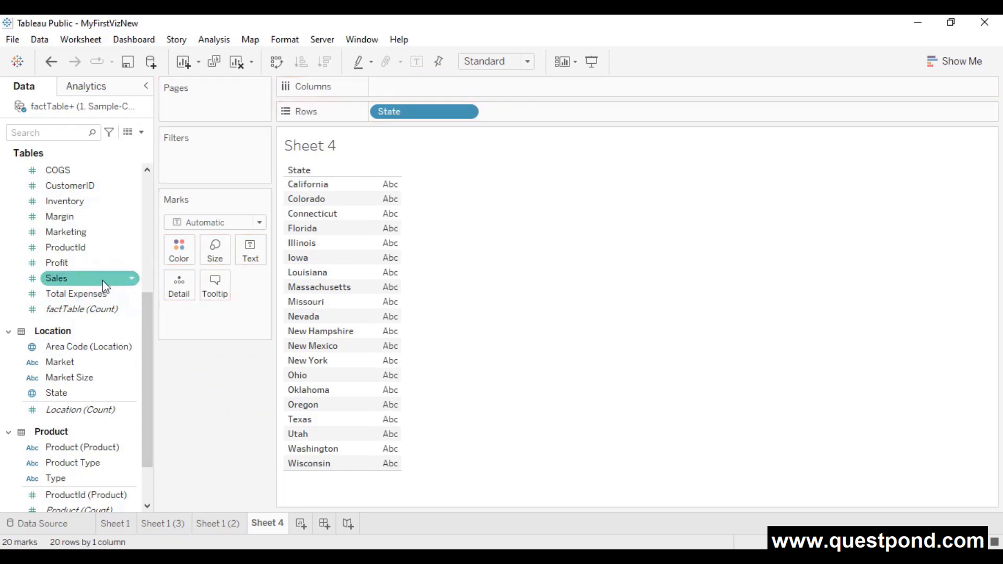
pyautogui.rightClick(132, 278)
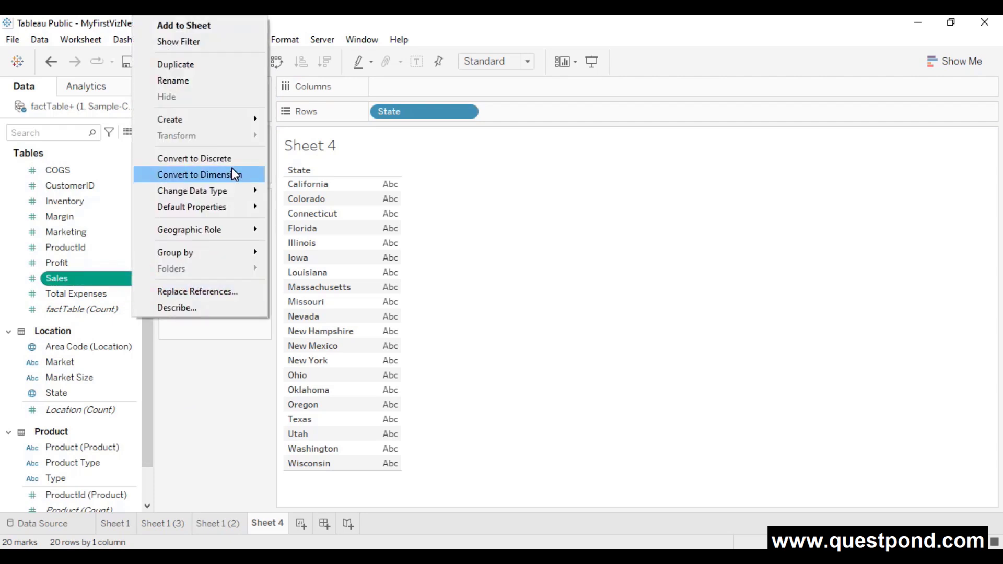
pyautogui.moveTo(249, 206)
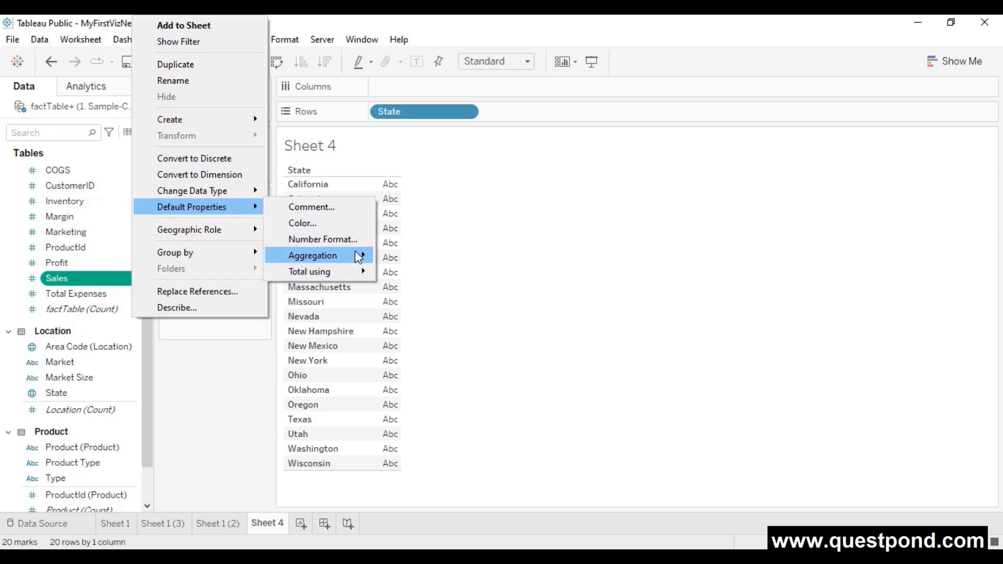
pyautogui.click(405, 256)
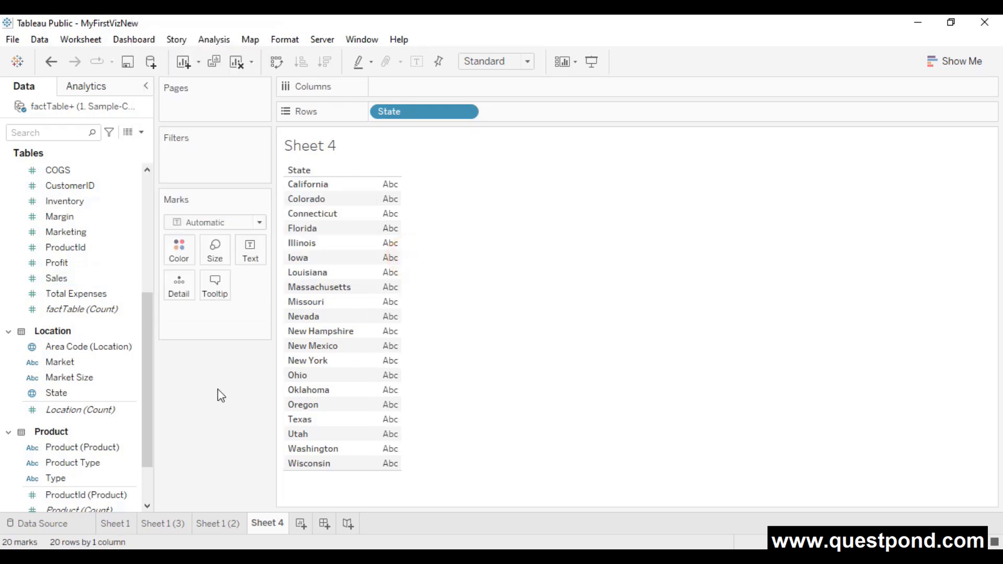
pyautogui.click(96, 313)
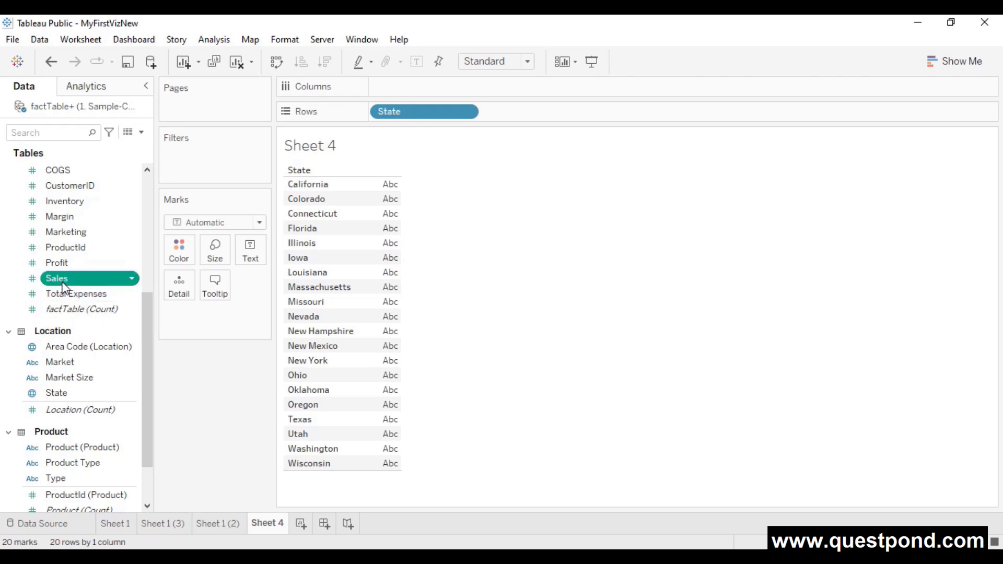
pyautogui.moveTo(115, 279); pyautogui.dragTo(254, 258)
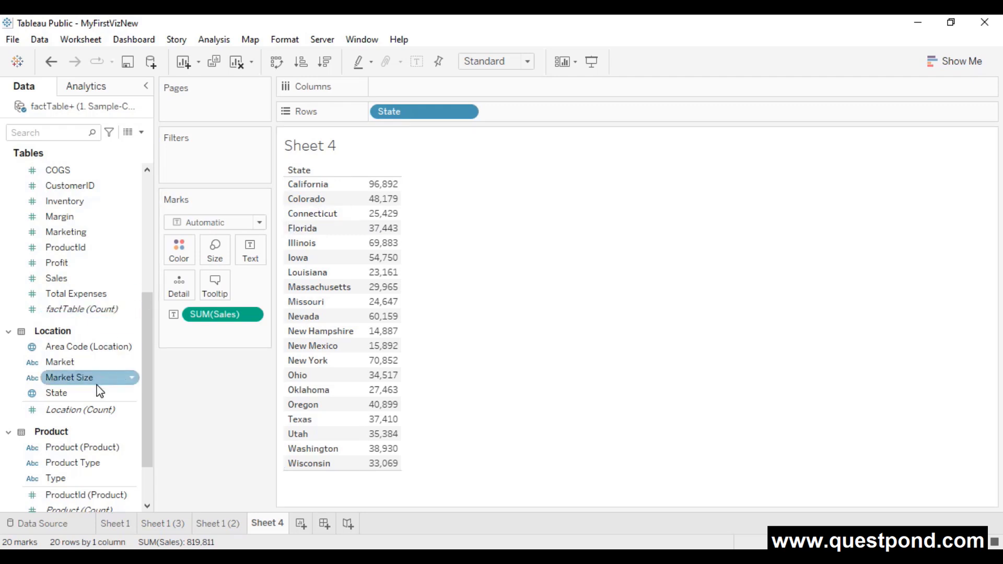
# - Nest Product under State on Rows (177 rows), then add a blank Sheet 5
pyautogui.moveTo(68, 450); pyautogui.dragTo(524, 113)
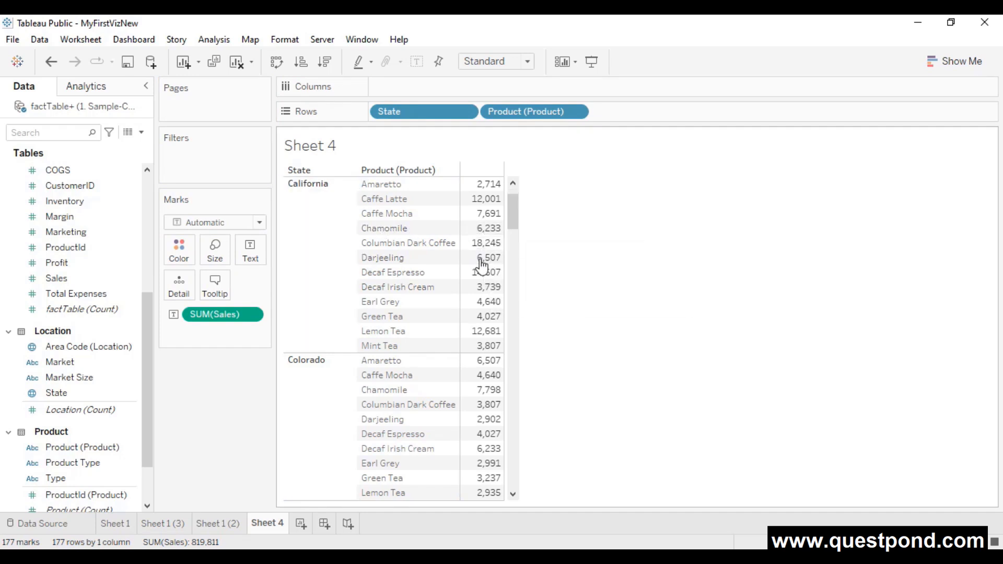
pyautogui.scroll(-3, 443, 292)
pyautogui.scroll(3, 420, 362)
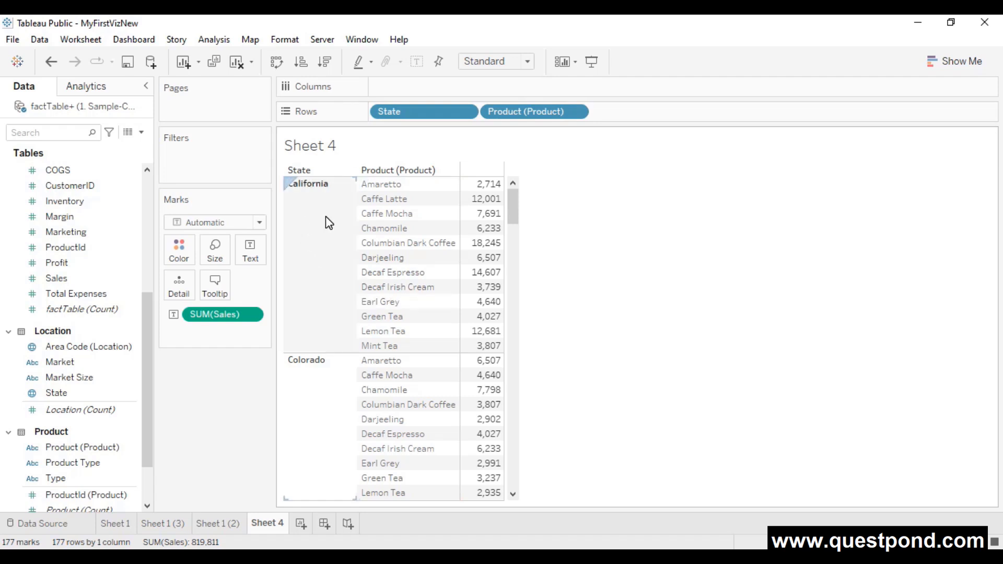
pyautogui.moveTo(488, 263)
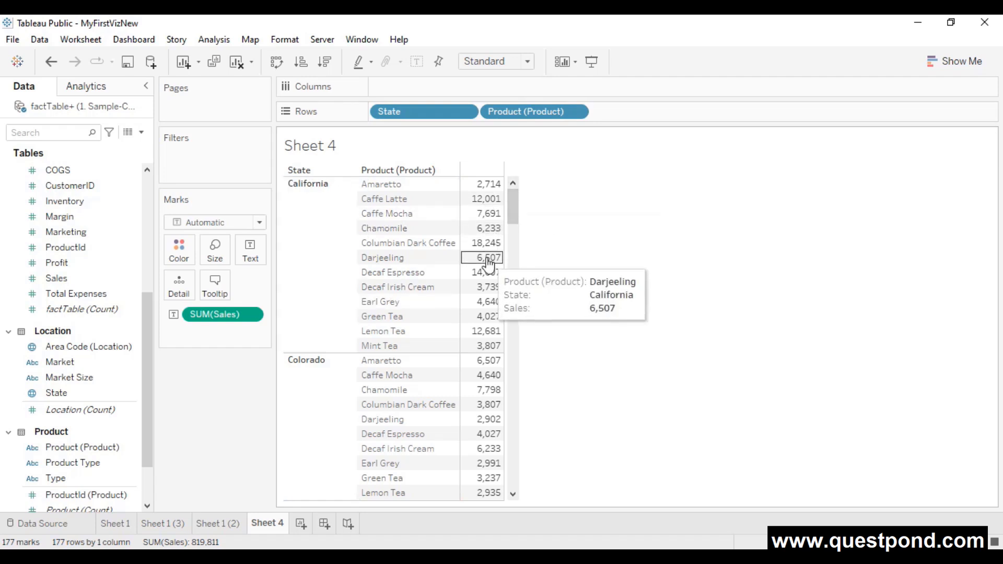
pyautogui.scroll(-10, 488, 264)
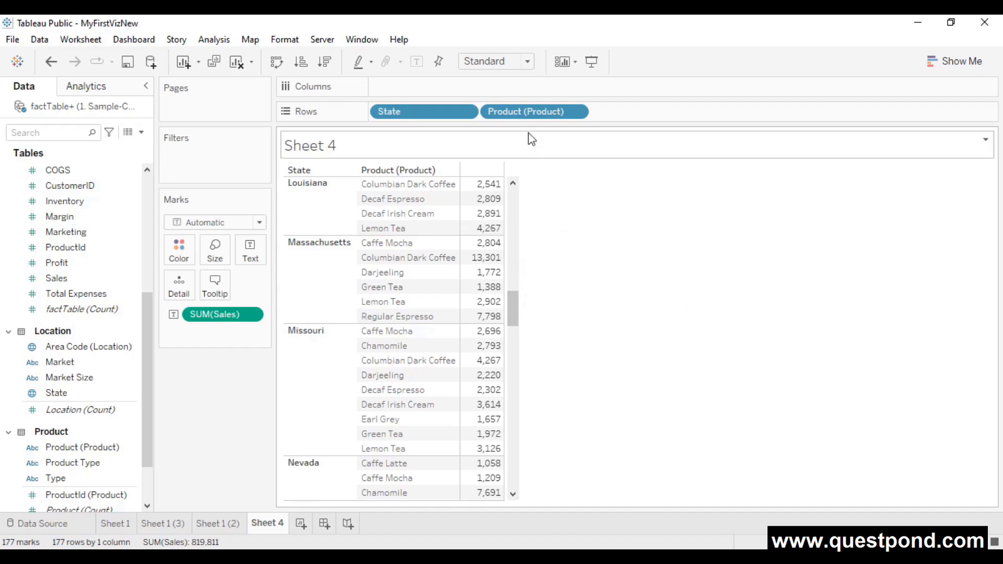
pyautogui.moveTo(549, 112)
pyautogui.mouseDown()
pyautogui.moveTo(316, 402)
pyautogui.moveTo(551, 111)
pyautogui.mouseUp()
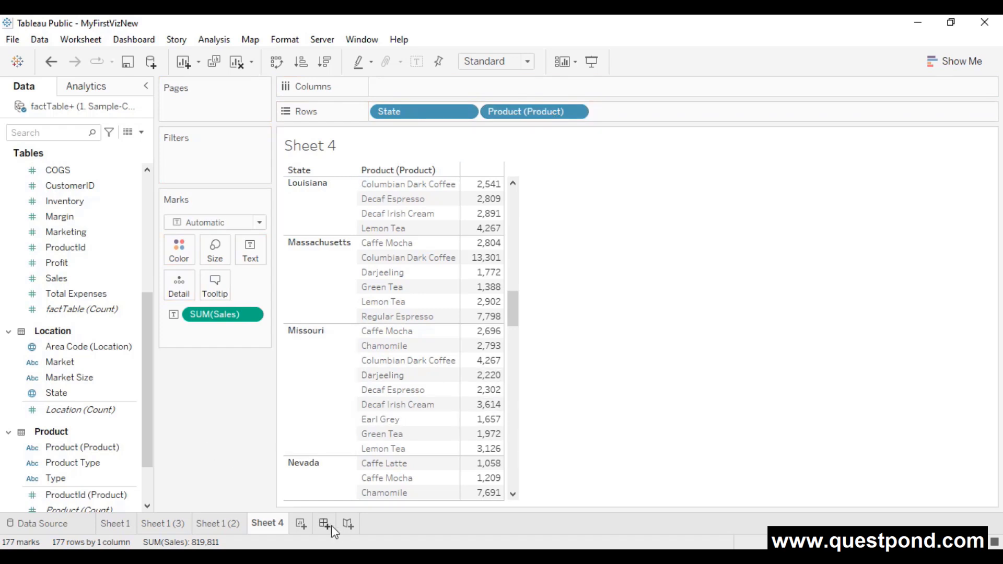
pyautogui.click(300, 524)
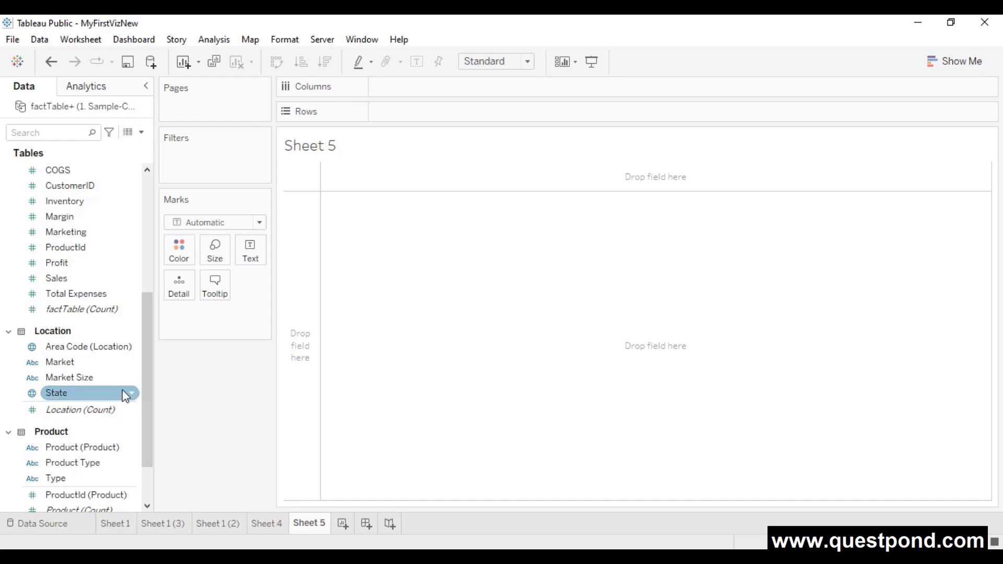
# - Chart SUM(Sales) above SUM(Budget Profit), split into bars for the 13 products
pyautogui.moveTo(72, 279)
pyautogui.mouseDown()
pyautogui.moveTo(182, 266)
pyautogui.moveTo(428, 138)
pyautogui.moveTo(420, 118)
pyautogui.mouseUp()
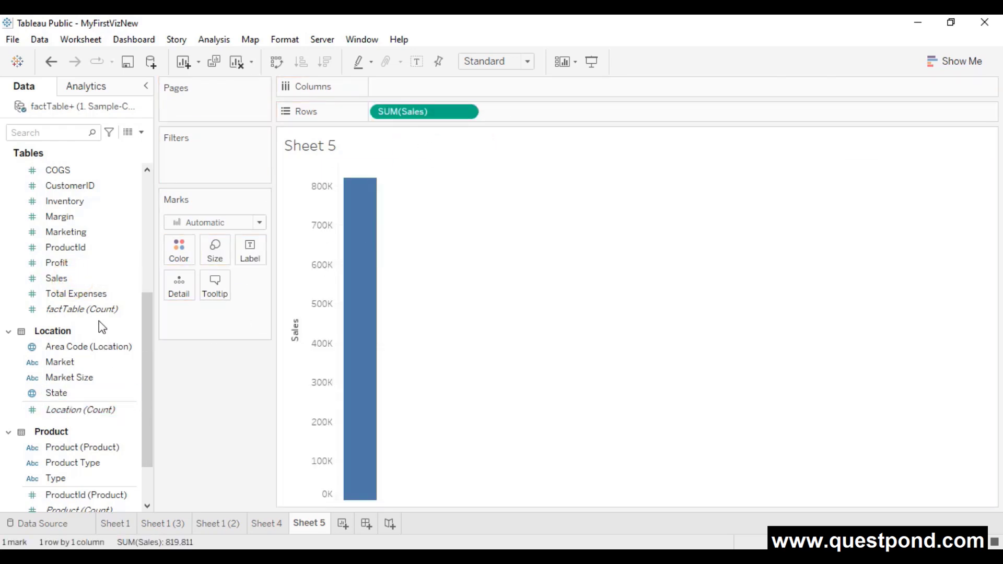
pyautogui.scroll(2, 102, 327)
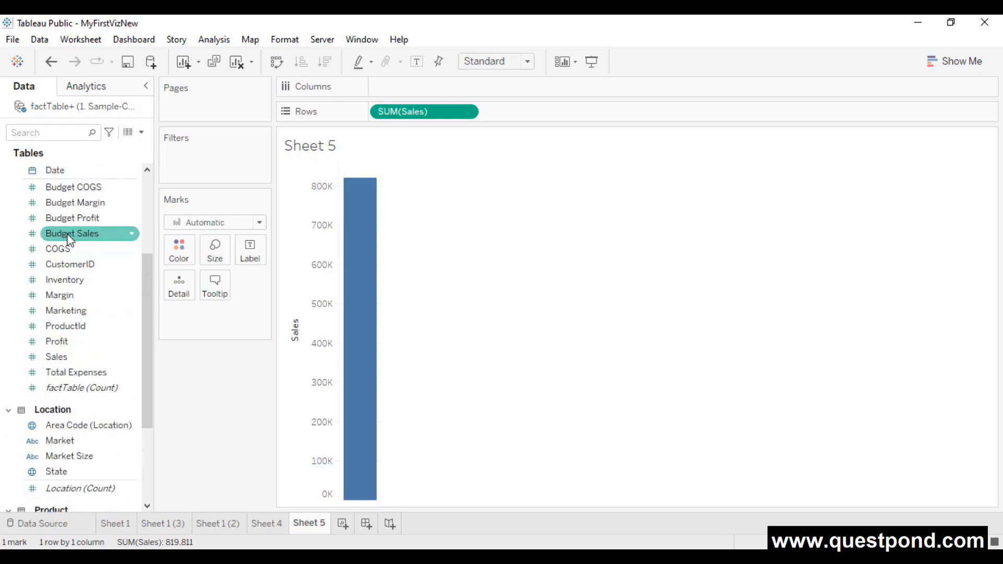
pyautogui.moveTo(67, 217); pyautogui.dragTo(531, 112)
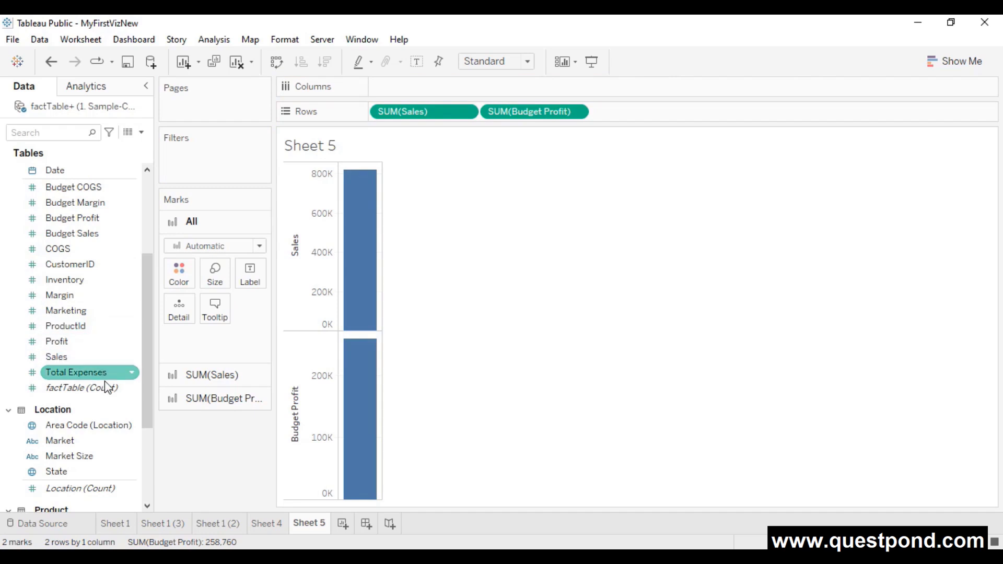
pyautogui.scroll(-3, 104, 380)
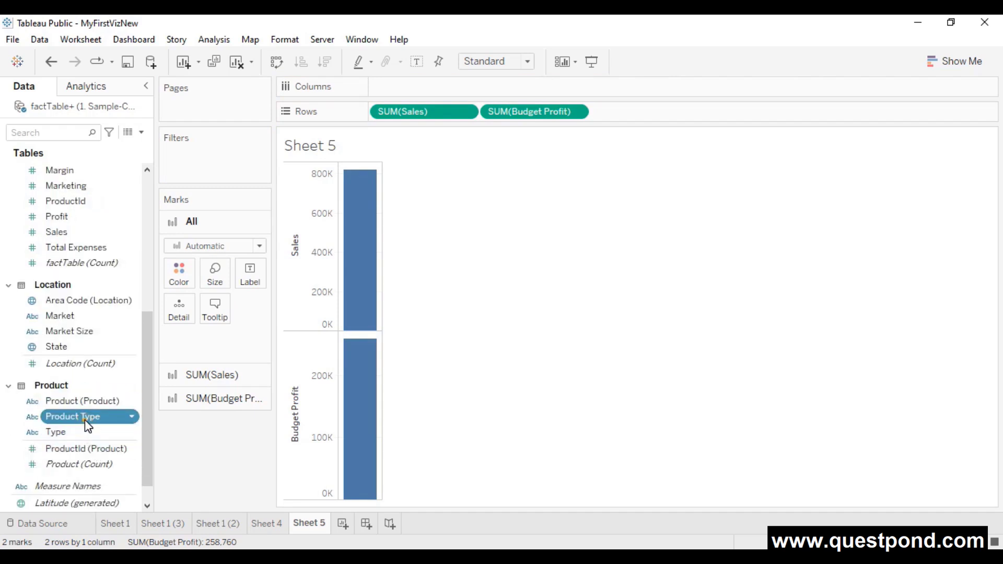
pyautogui.moveTo(85, 419); pyautogui.dragTo(424, 133)
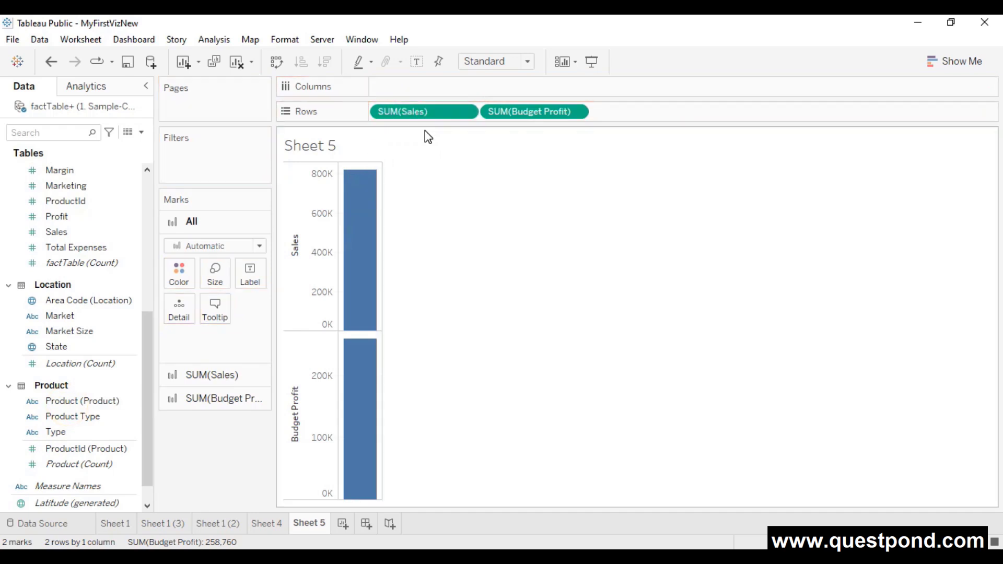
pyautogui.moveTo(85, 404); pyautogui.dragTo(417, 88)
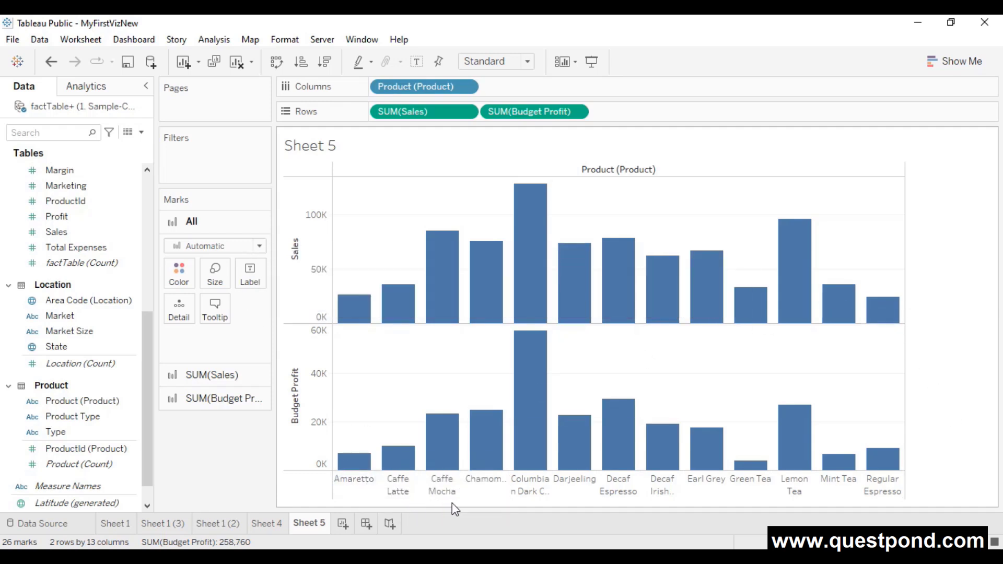
# - Give the Green Tea product the alias 'Decaf Green Tea'
pyautogui.click(766, 488)
pyautogui.rightClick(765, 486)
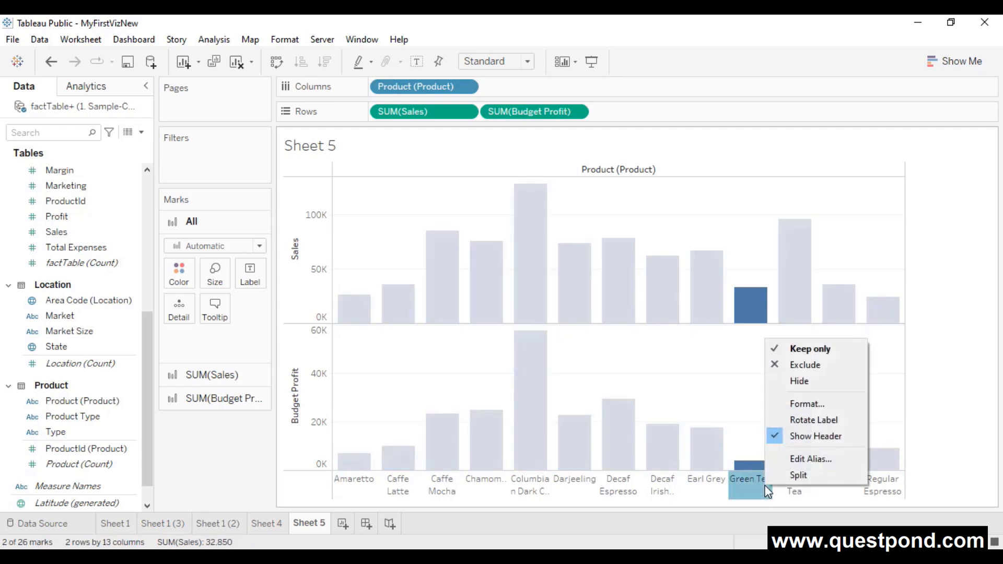
pyautogui.click(809, 458)
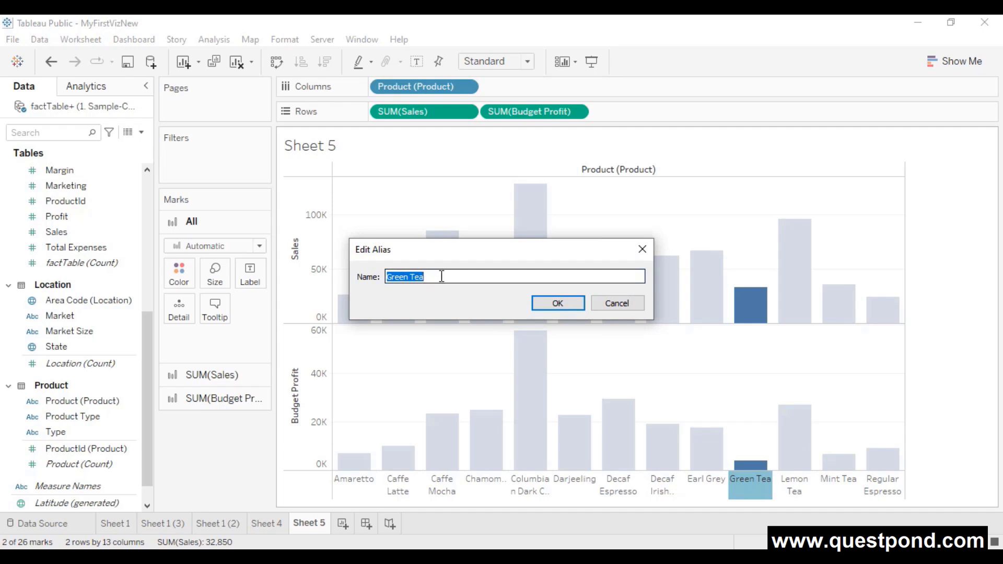
pyautogui.click(441, 277)
pyautogui.click(388, 276)
pyautogui.write('Decaf')
pyautogui.doubleClick(441, 276)
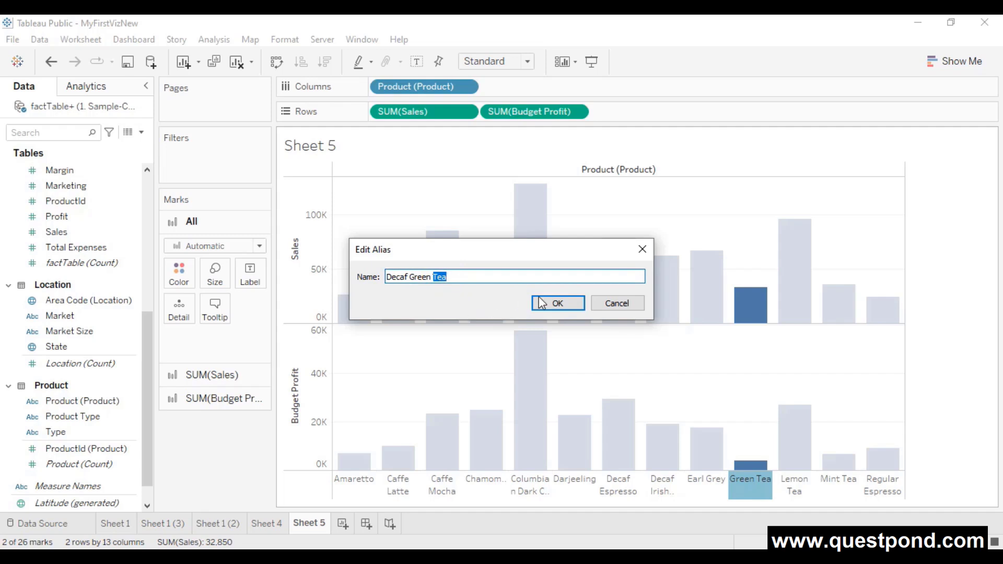
pyautogui.click(571, 303)
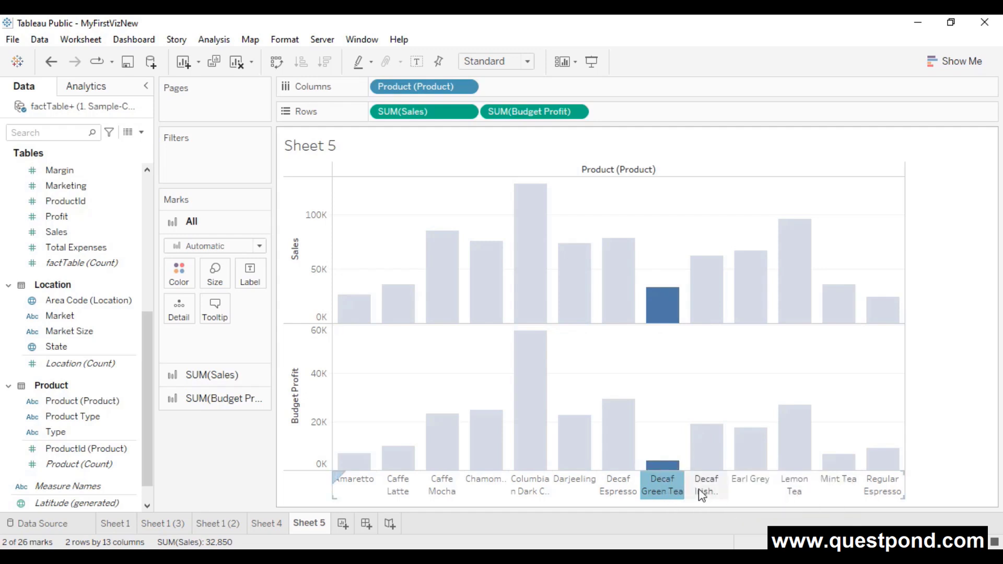
pyautogui.moveTo(637, 439)
pyautogui.click(962, 401)
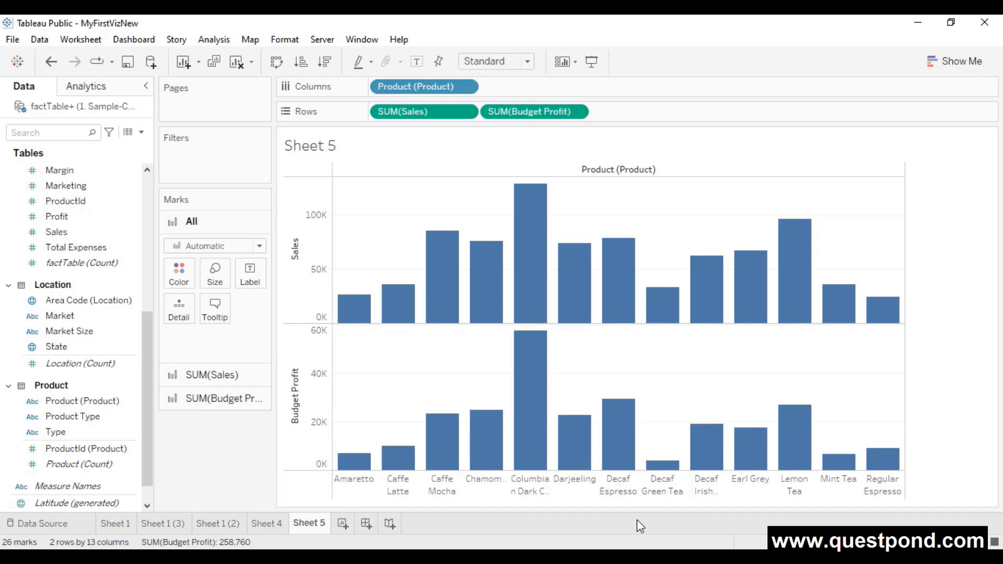
# - Clear all custom aliases on the Product (Product) field
pyautogui.click(132, 401)
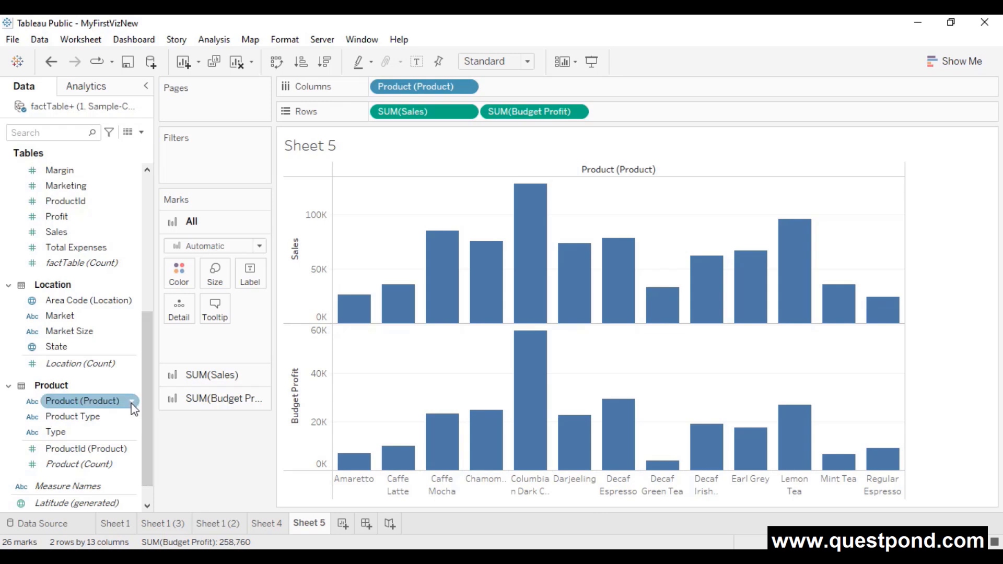
pyautogui.click(132, 401)
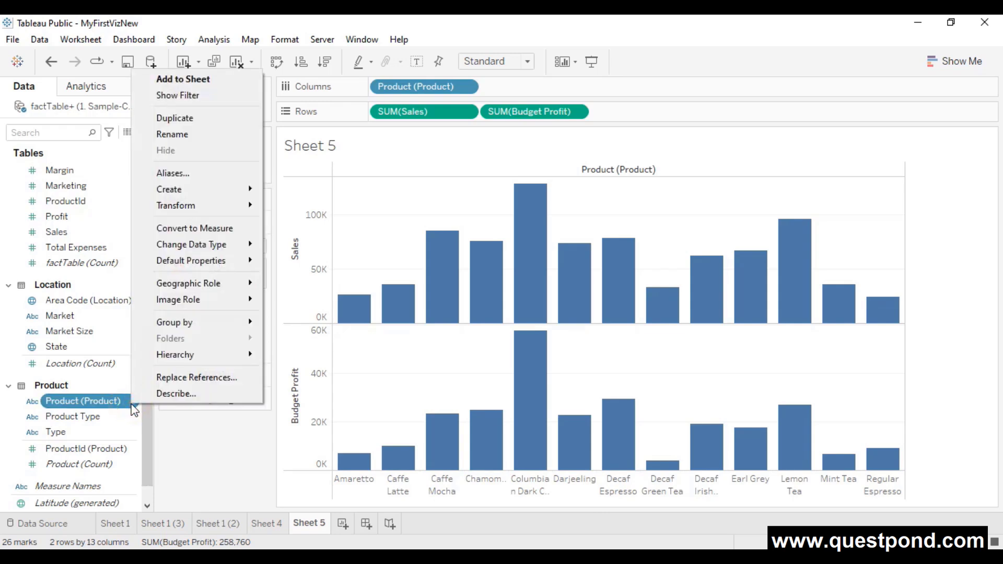
pyautogui.click(192, 177)
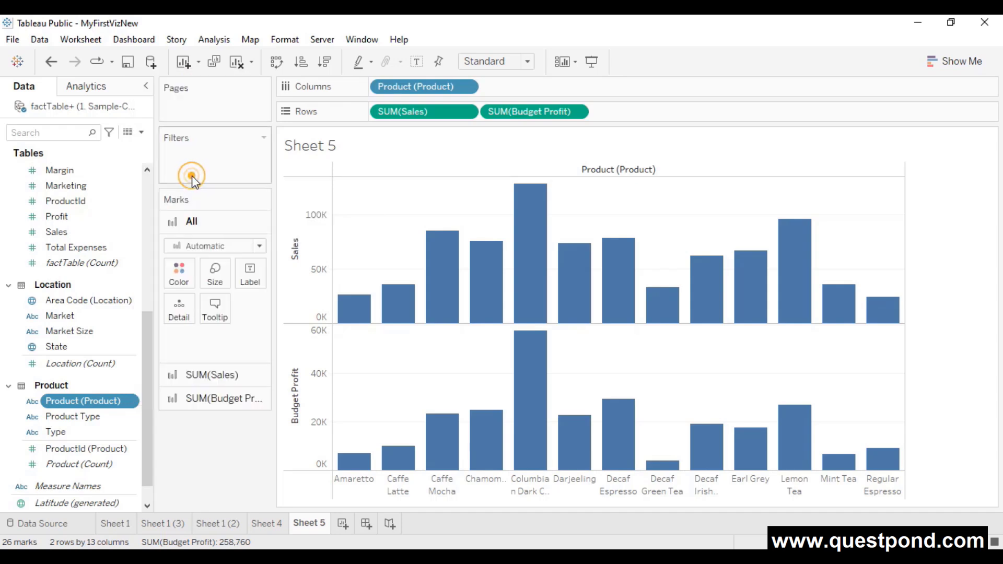
pyautogui.scroll(-1, 538, 308)
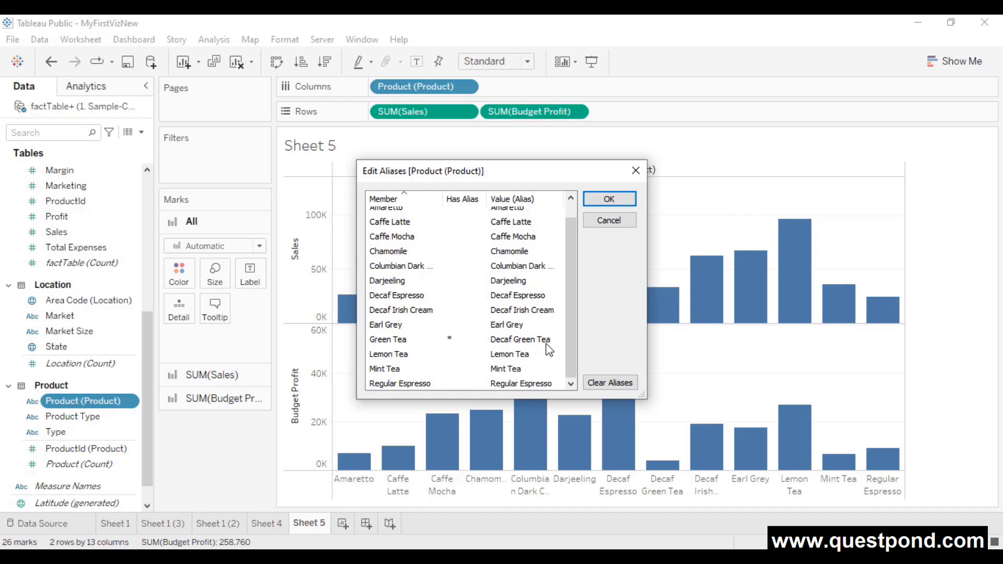
pyautogui.click(613, 382)
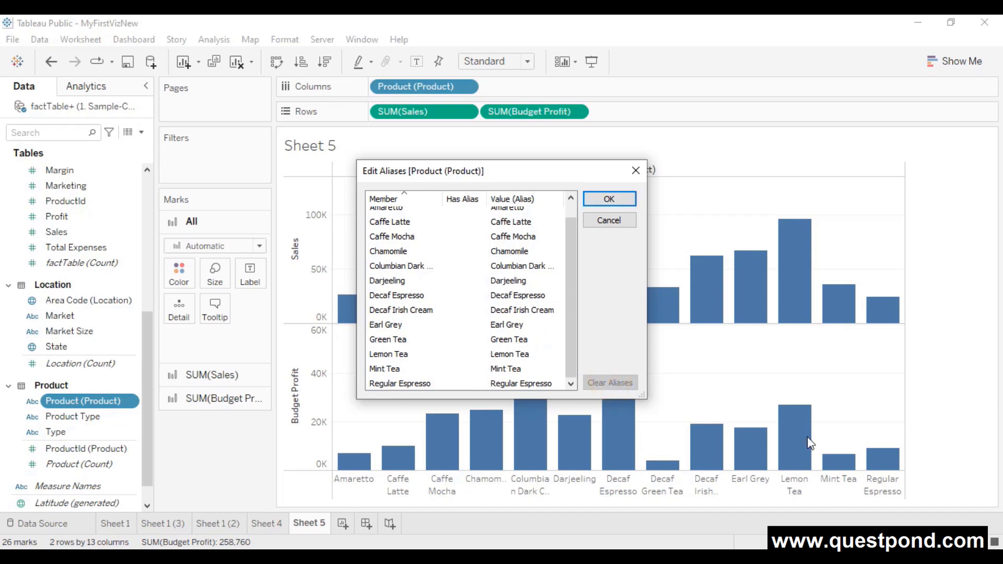
pyautogui.click(609, 200)
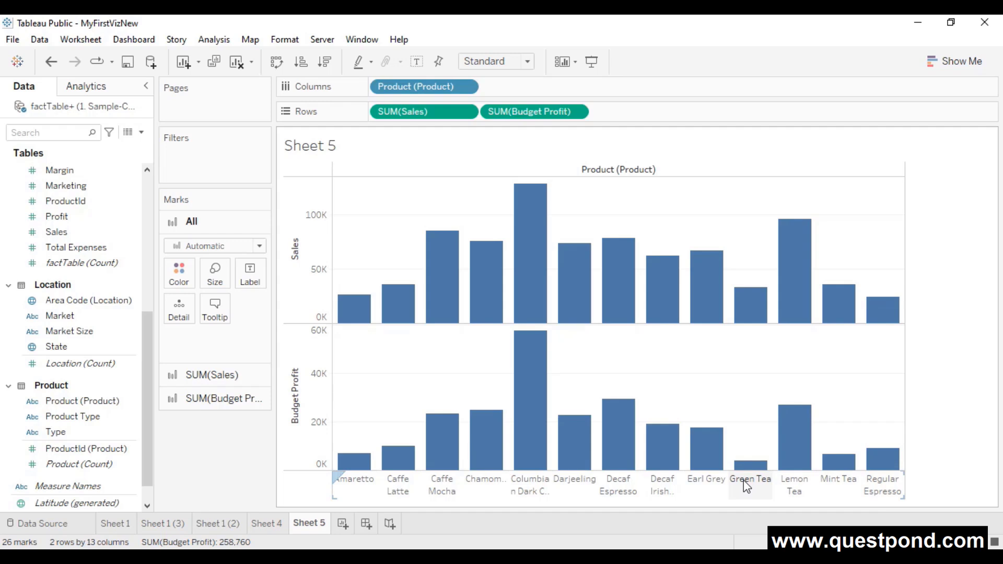
# - Reopen the product alias list to check it, then close it without changes
pyautogui.rightClick(745, 482)
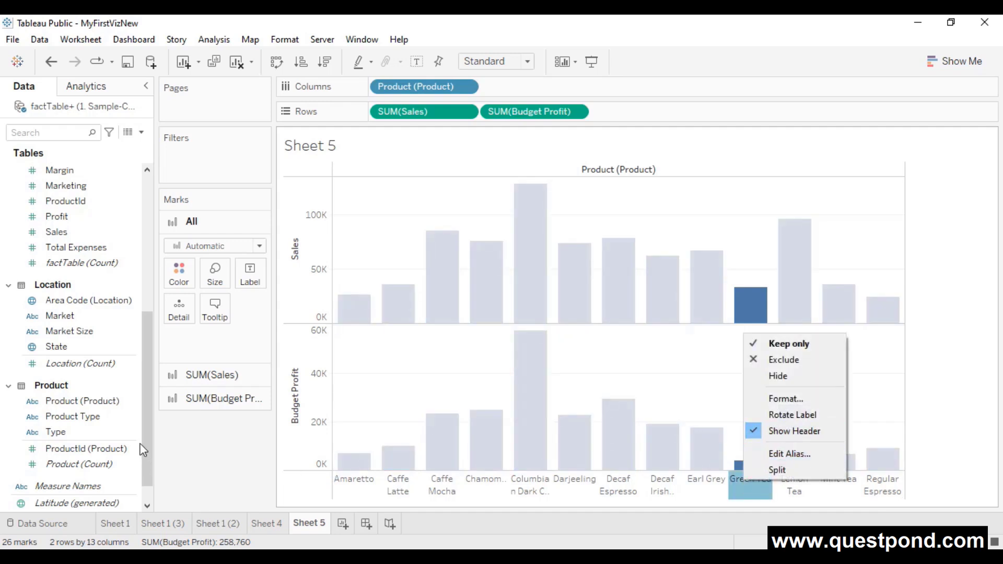
pyautogui.rightClick(133, 403)
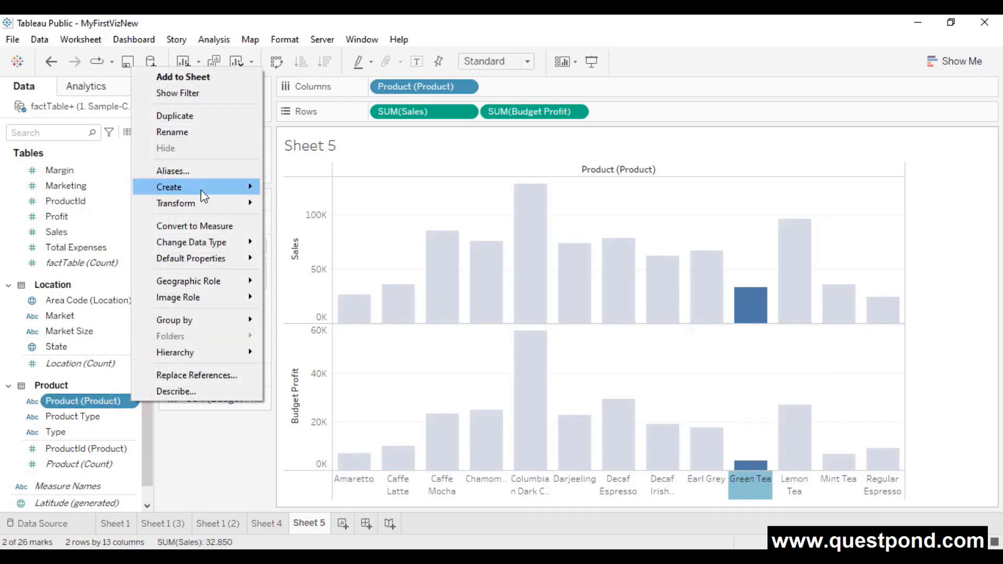
pyautogui.click(197, 171)
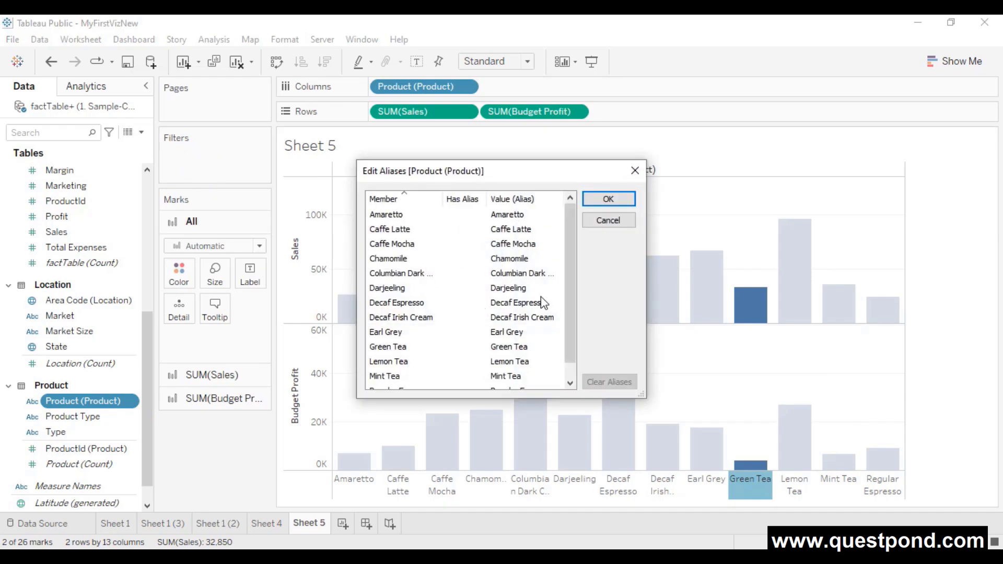
pyautogui.doubleClick(543, 317)
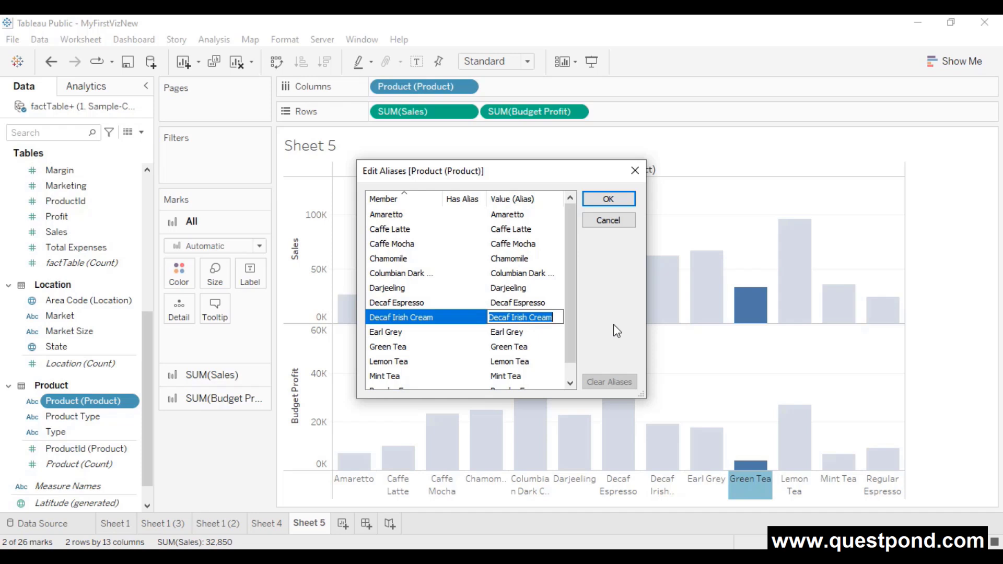
pyautogui.click(590, 215)
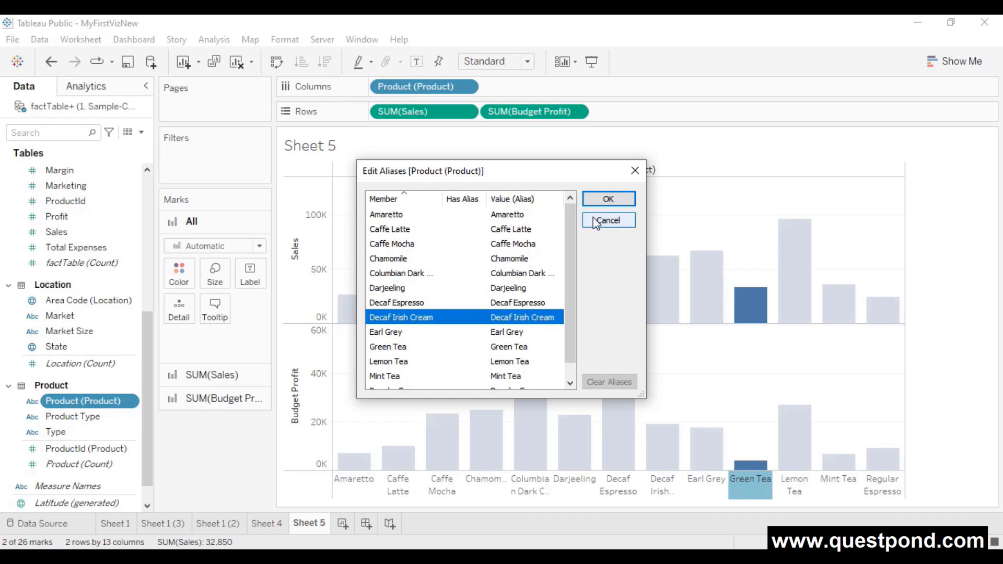
pyautogui.click(596, 224)
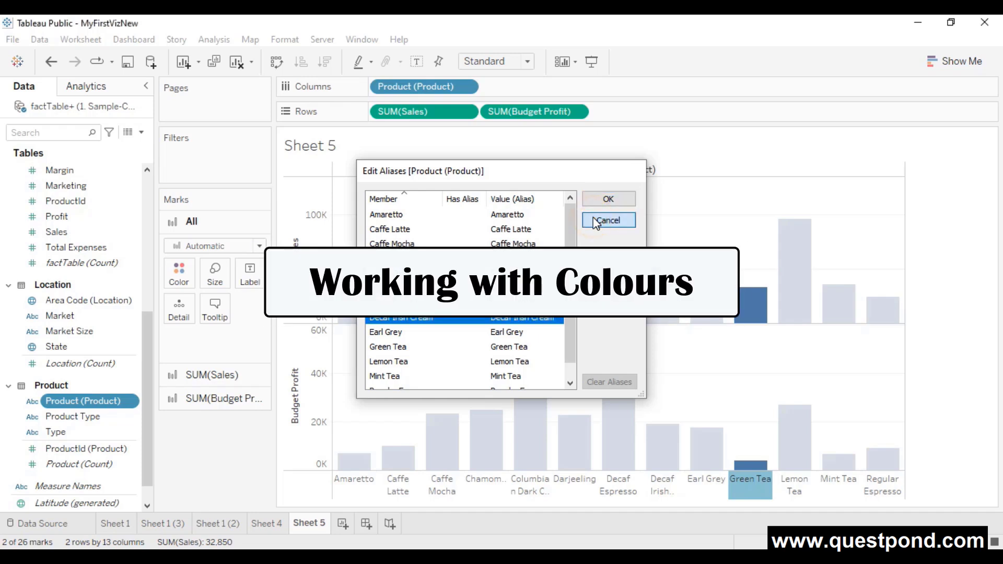
pyautogui.click(957, 256)
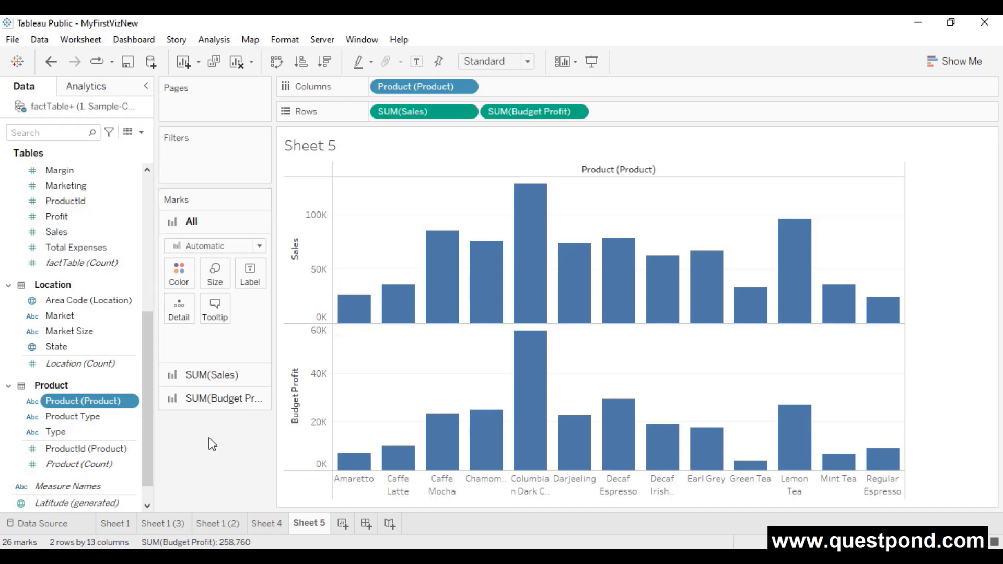
# - Put Product Type on Color so bars show Coffee, Espresso, Herbal Tea and Tea colours
pyautogui.moveTo(69, 416); pyautogui.dragTo(177, 268)
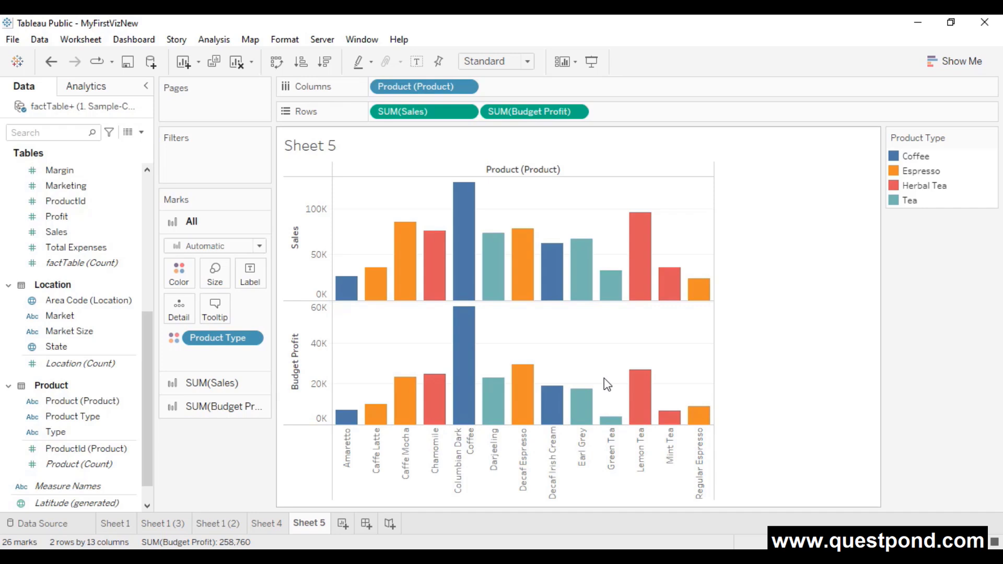
pyautogui.click(465, 112)
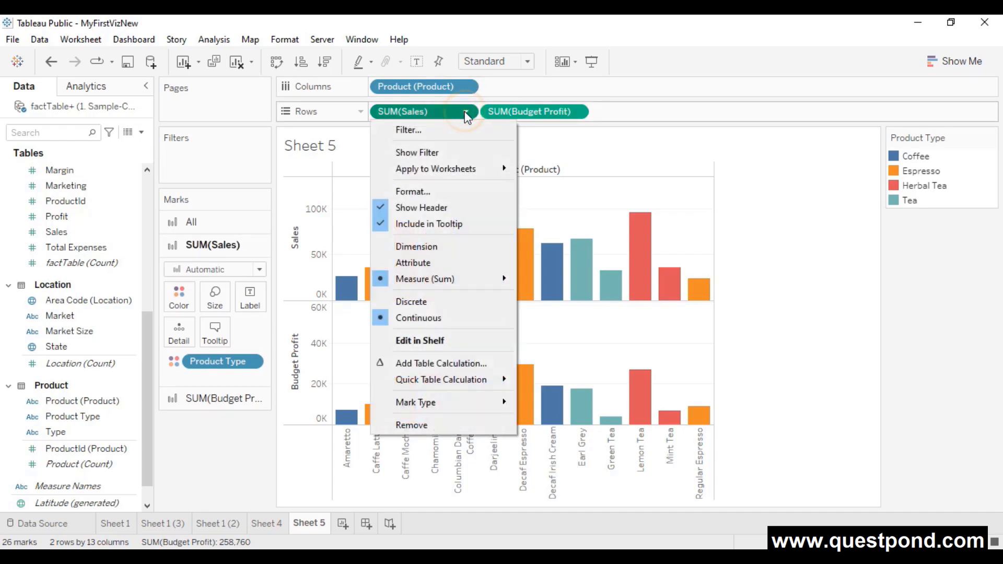
pyautogui.click(187, 443)
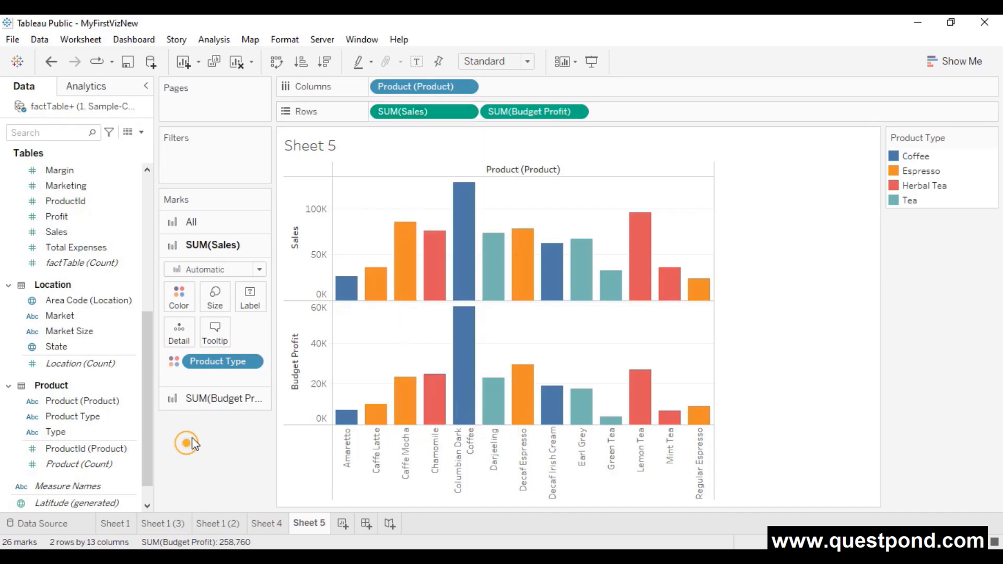
pyautogui.click(465, 87)
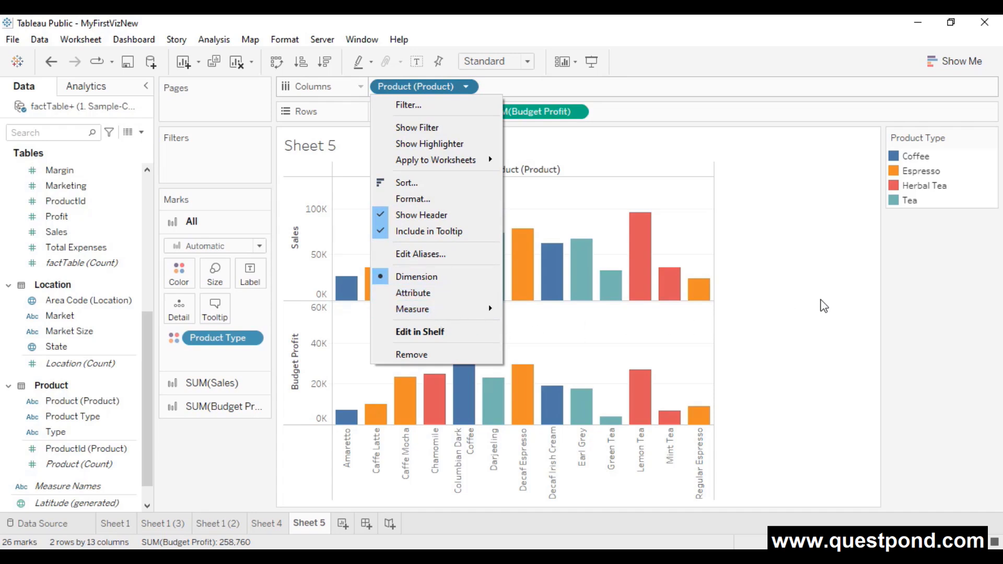
pyautogui.click(786, 323)
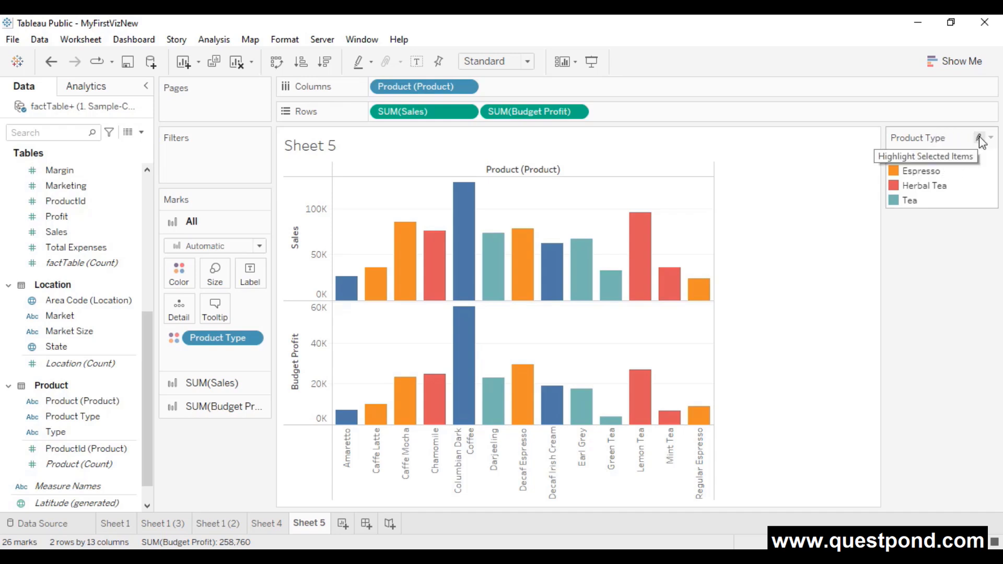
# - Look at the Product Type legend's highlight and colour options, closing them unchanged
pyautogui.click(978, 139)
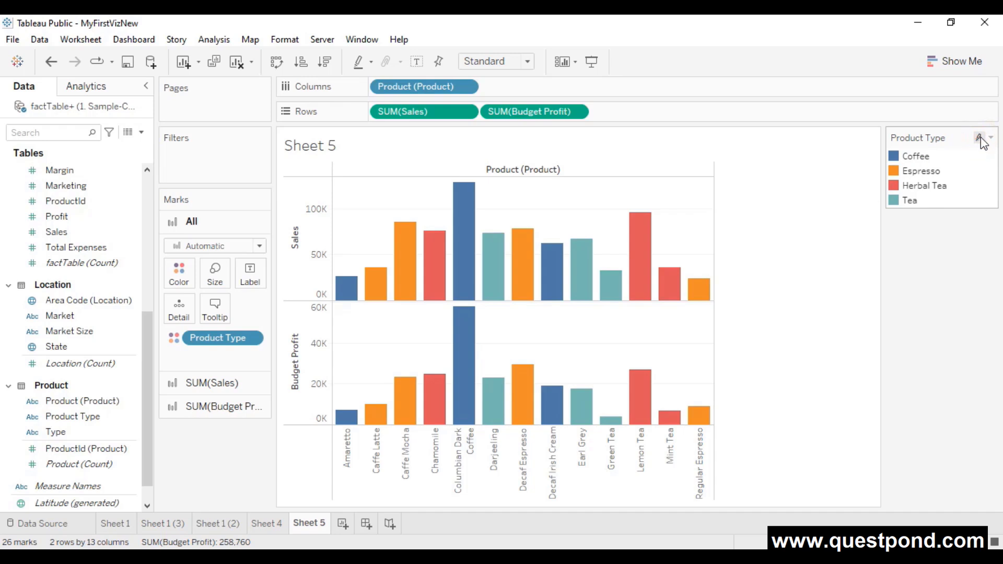
pyautogui.click(990, 137)
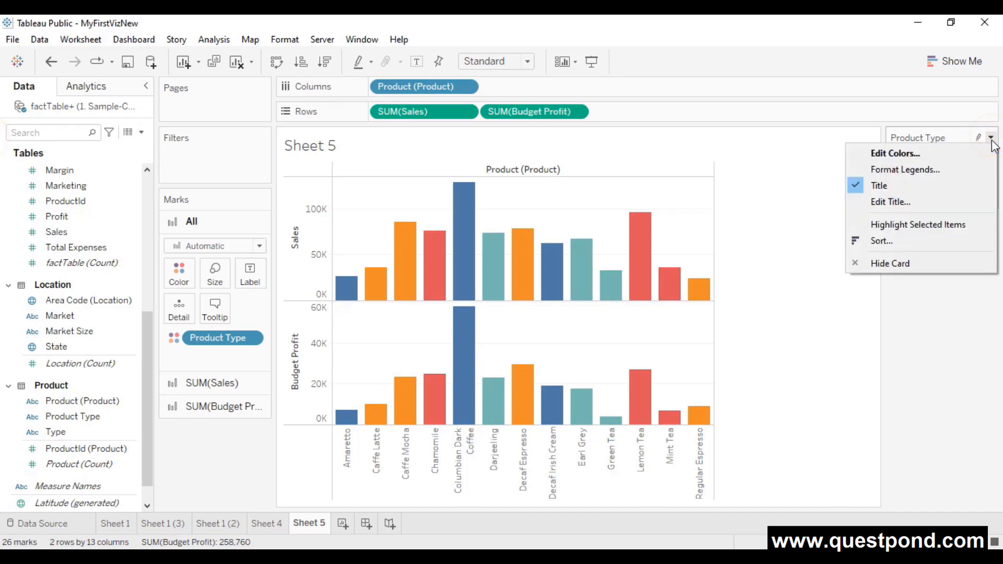
pyautogui.click(946, 157)
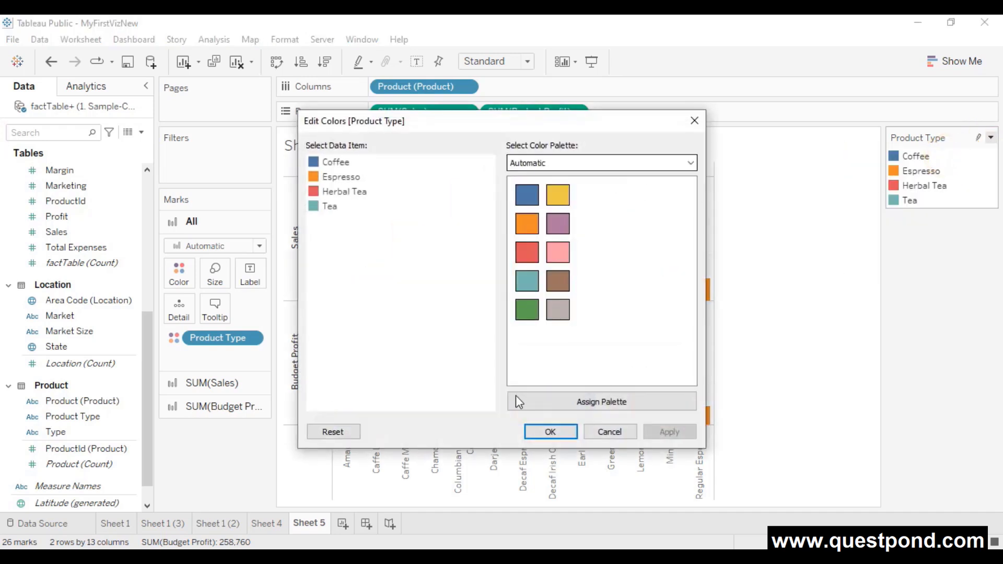
pyautogui.click(622, 431)
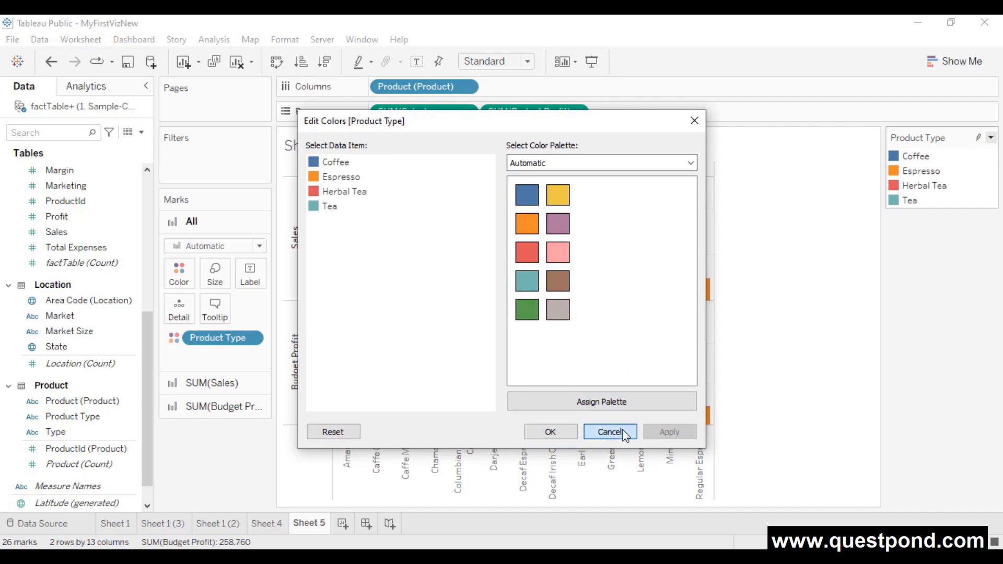
pyautogui.click(179, 272)
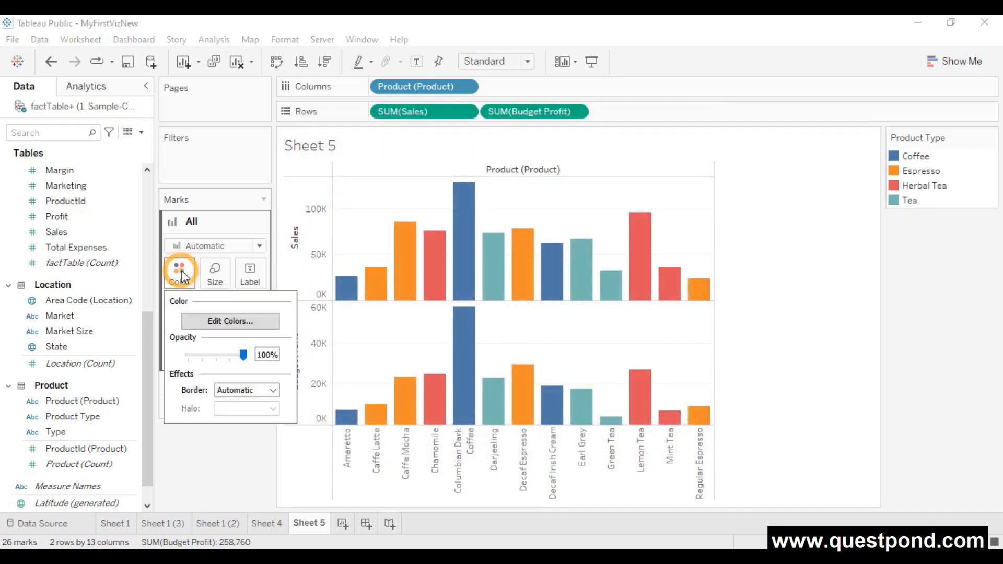
pyautogui.click(245, 490)
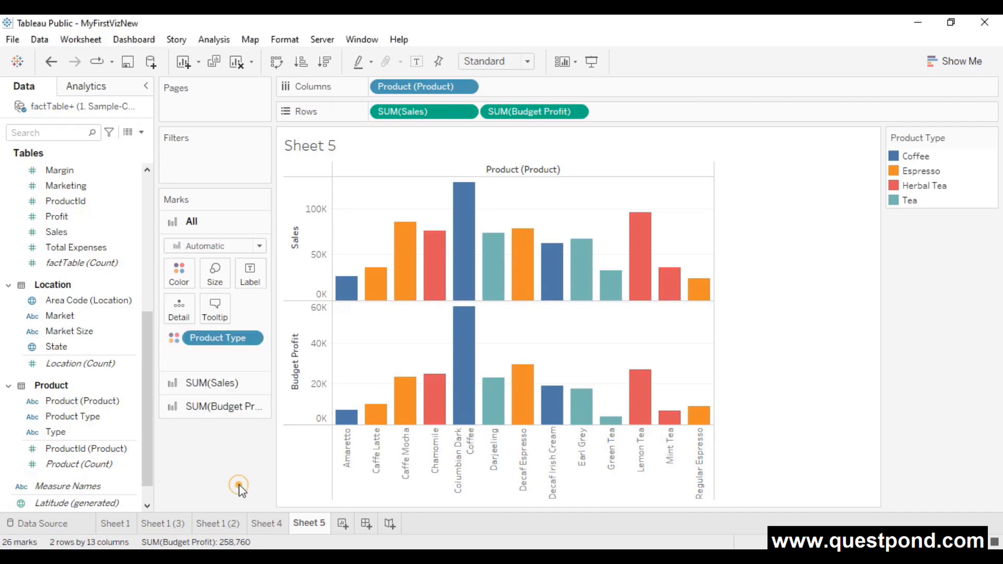
# - Browse the Edit Colors palette list, keep Automatic, and select Coffee
pyautogui.click(175, 280)
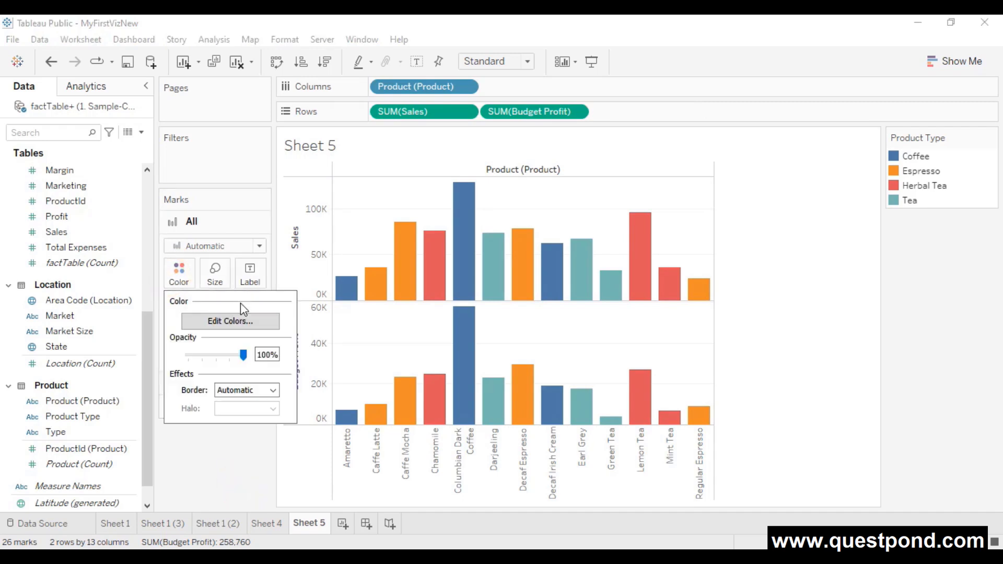
pyautogui.click(237, 322)
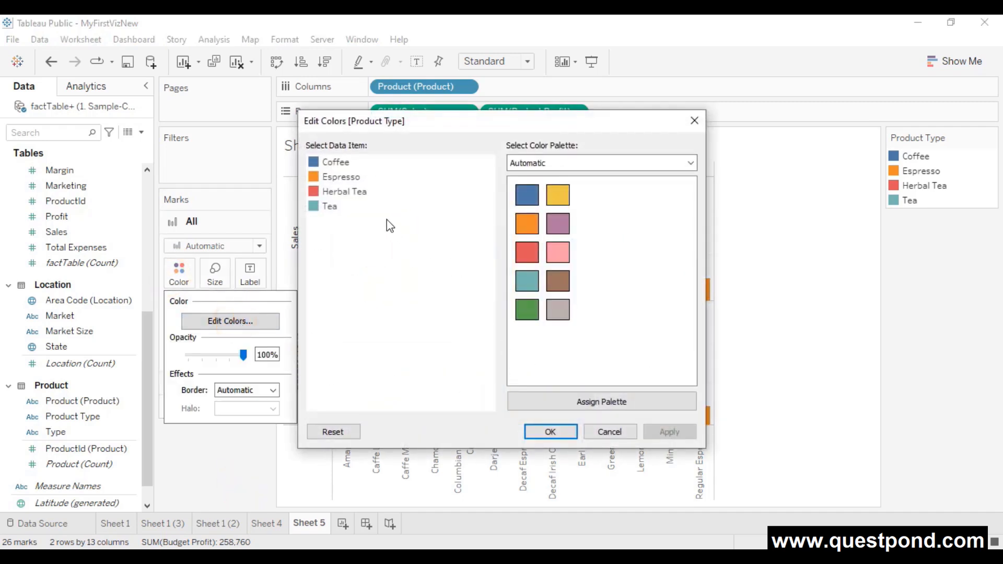
pyautogui.click(690, 163)
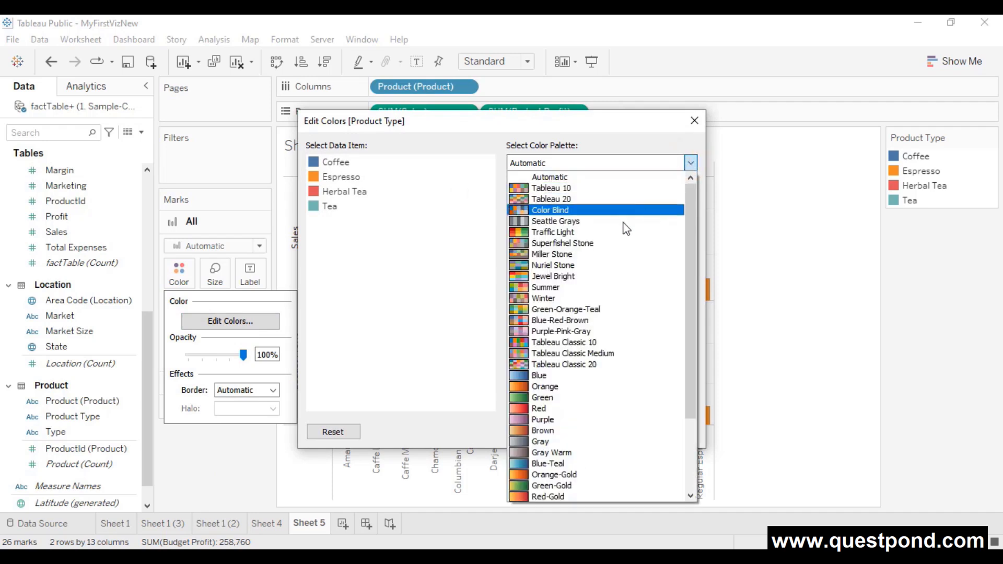
pyautogui.scroll(-3, 621, 235)
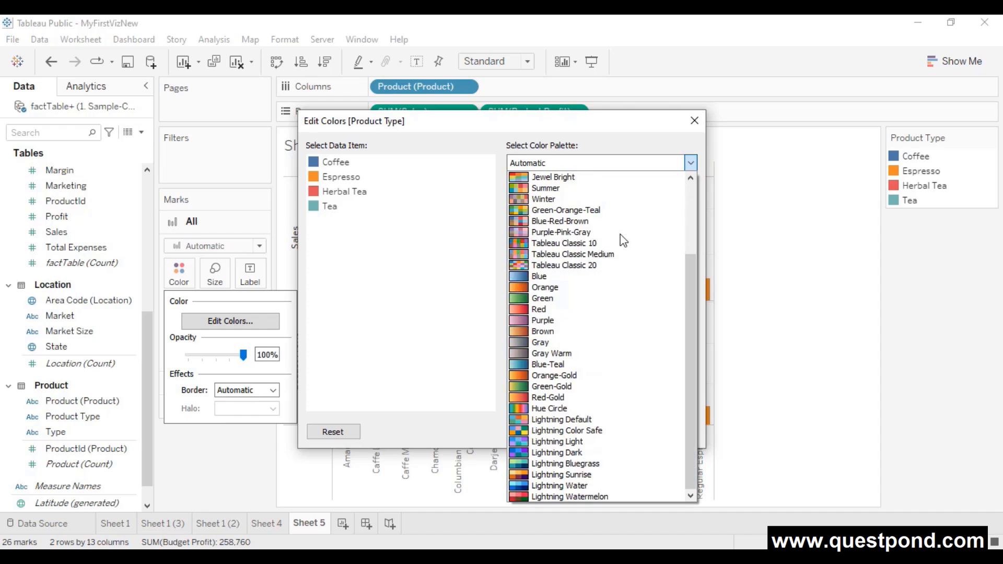
pyautogui.scroll(3, 619, 234)
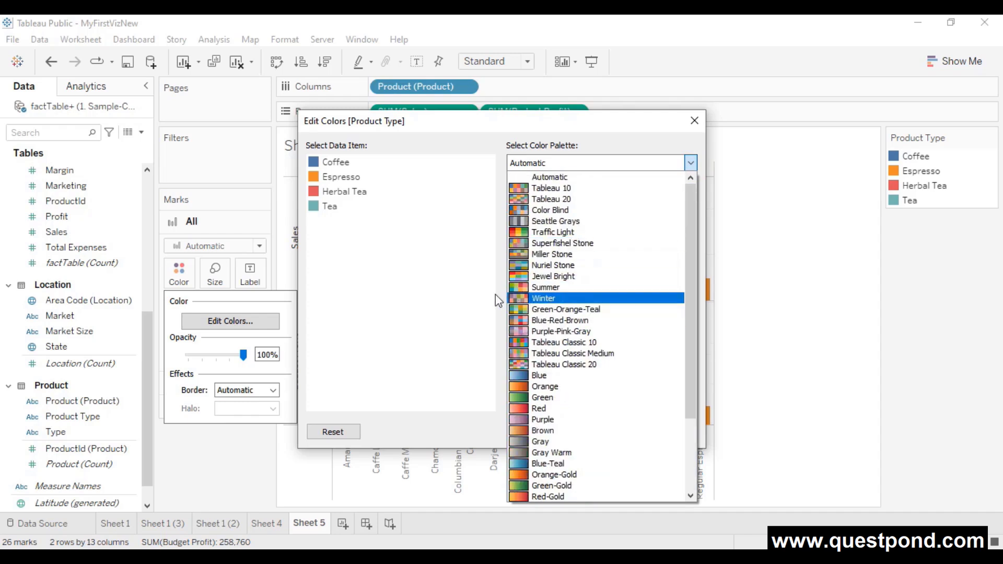
pyautogui.click(430, 257)
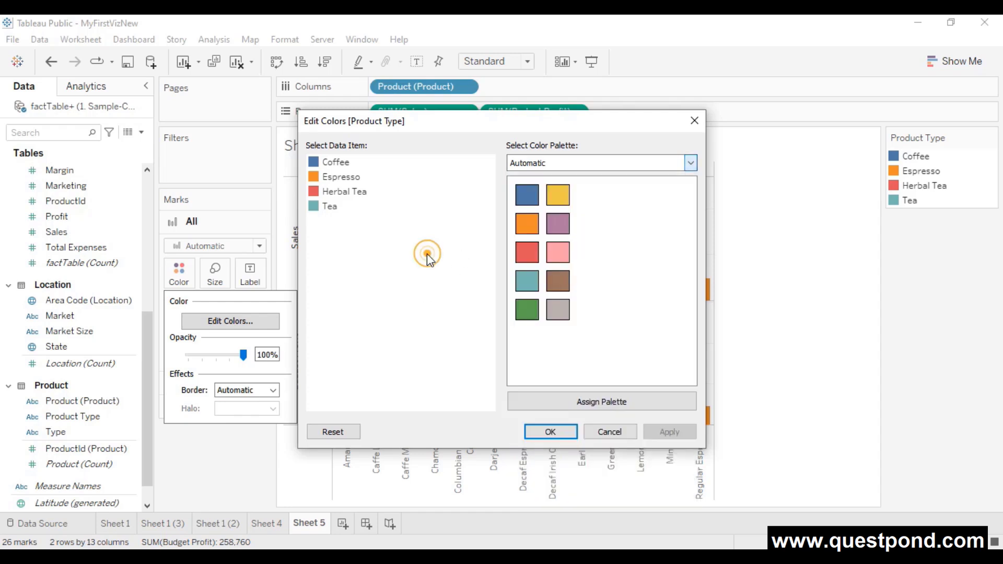
pyautogui.click(332, 164)
# - Change the Tea colour to rose pink (#ff007f) and apply it to both charts
pyautogui.doubleClick(333, 161)
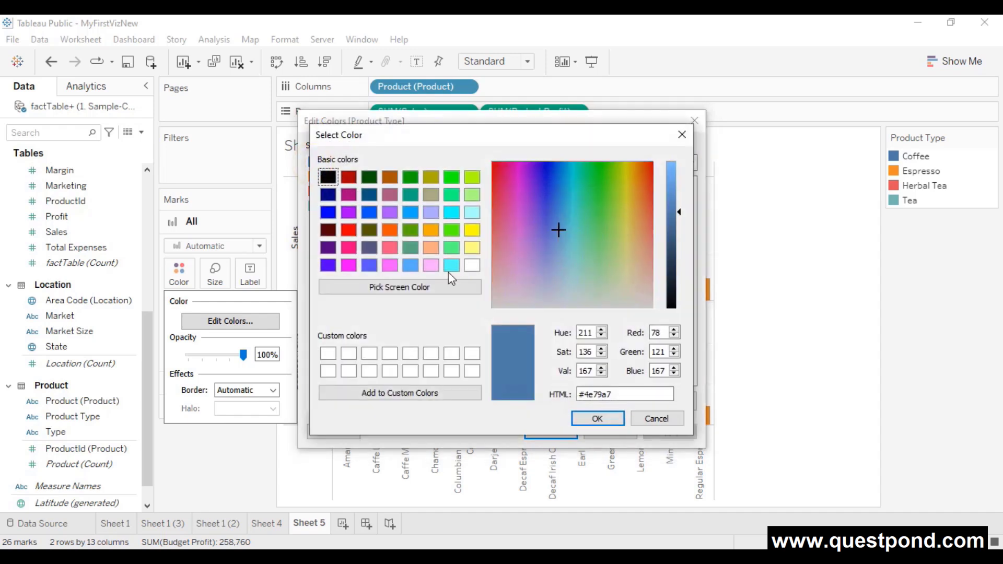
pyautogui.click(681, 135)
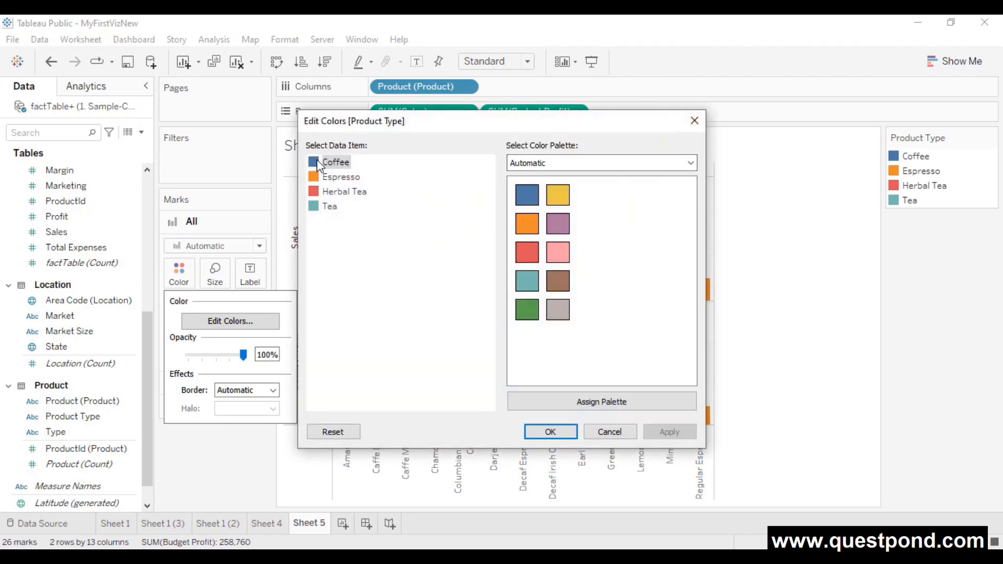
pyautogui.doubleClick(314, 208)
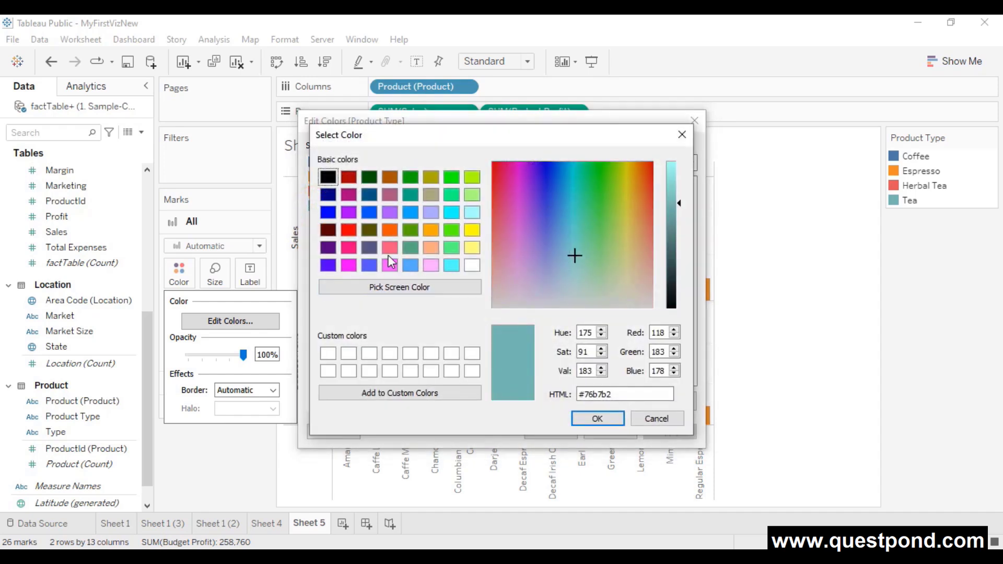
pyautogui.click(352, 251)
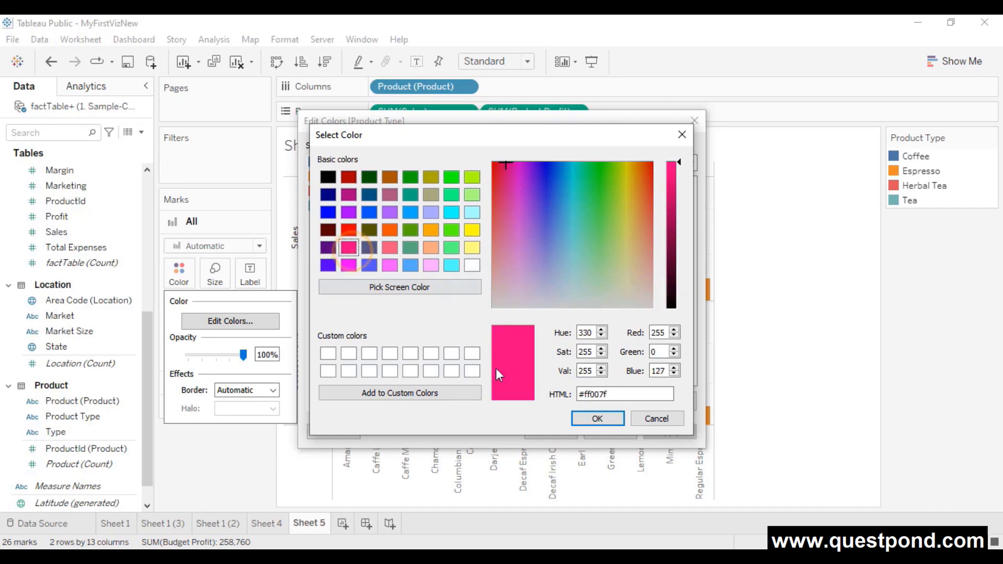
pyautogui.click(590, 419)
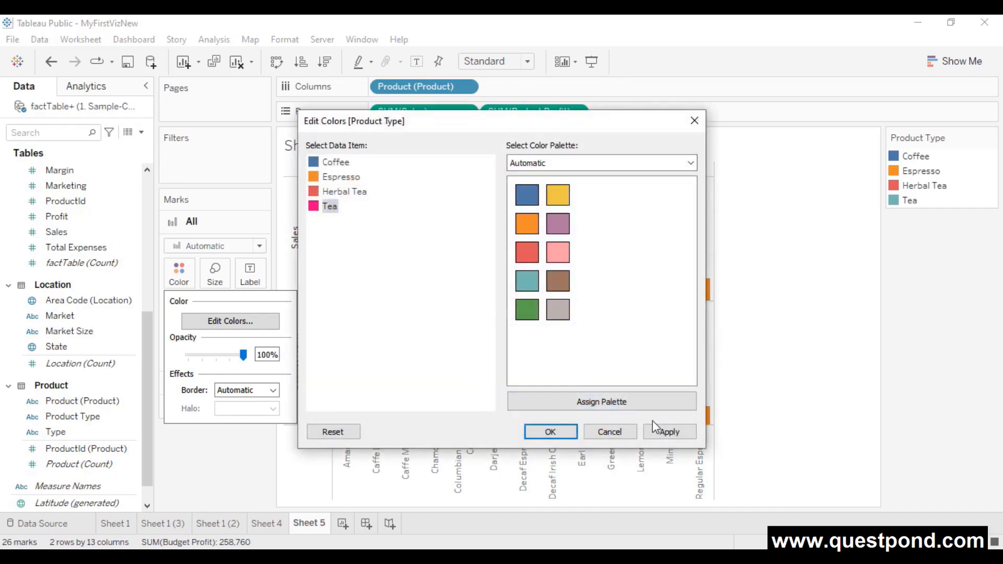
pyautogui.click(660, 431)
pyautogui.click(528, 432)
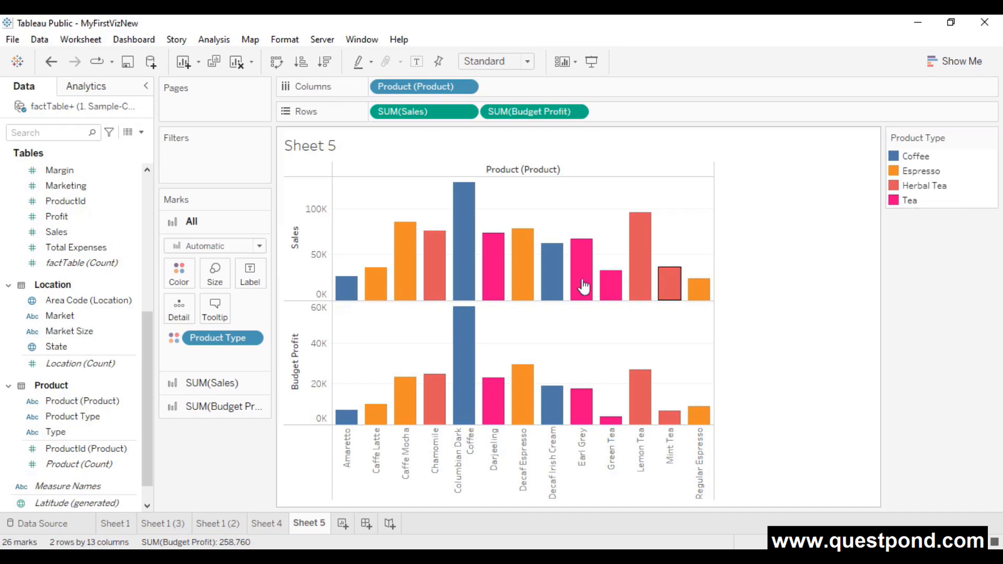
pyautogui.click(187, 278)
# - Recolour Tea to teal #00a477, sampled from the screen, in both charts
pyautogui.click(240, 321)
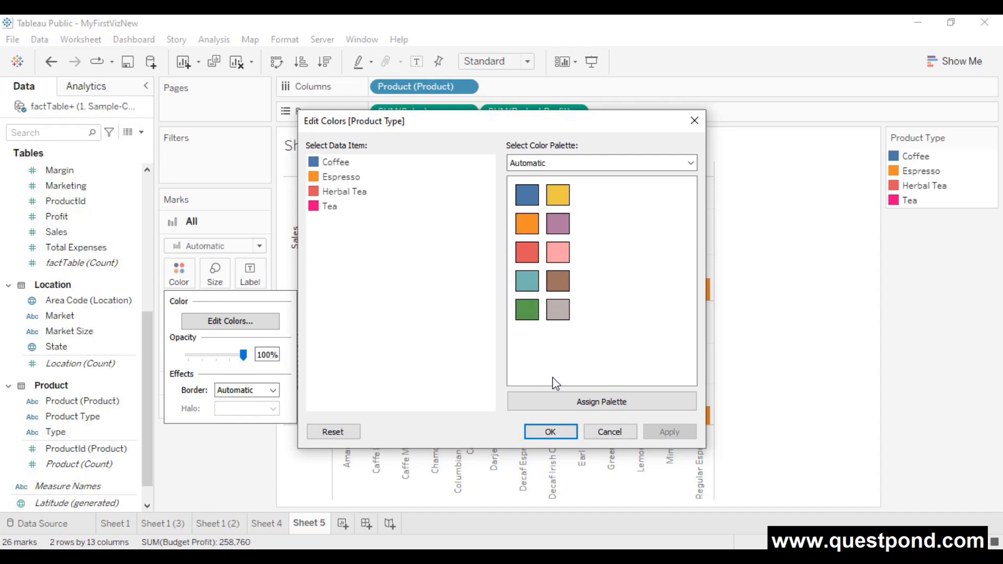
pyautogui.doubleClick(326, 207)
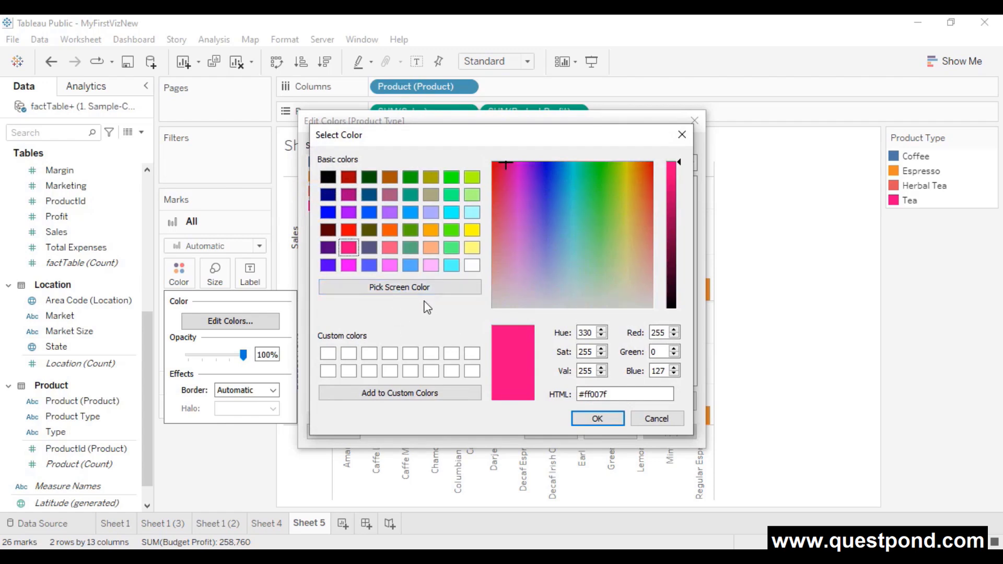
pyautogui.click(412, 287)
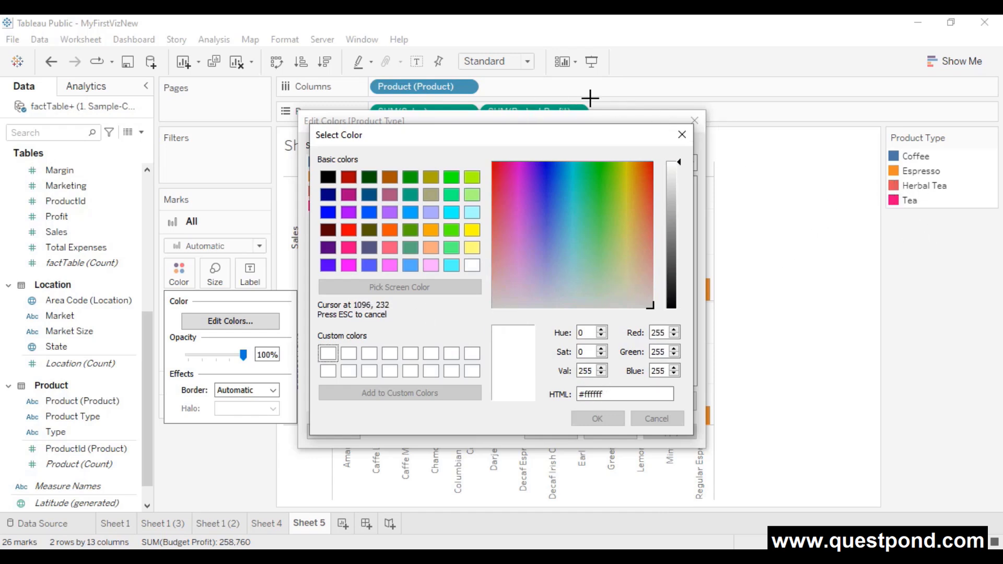
pyautogui.click(465, 106)
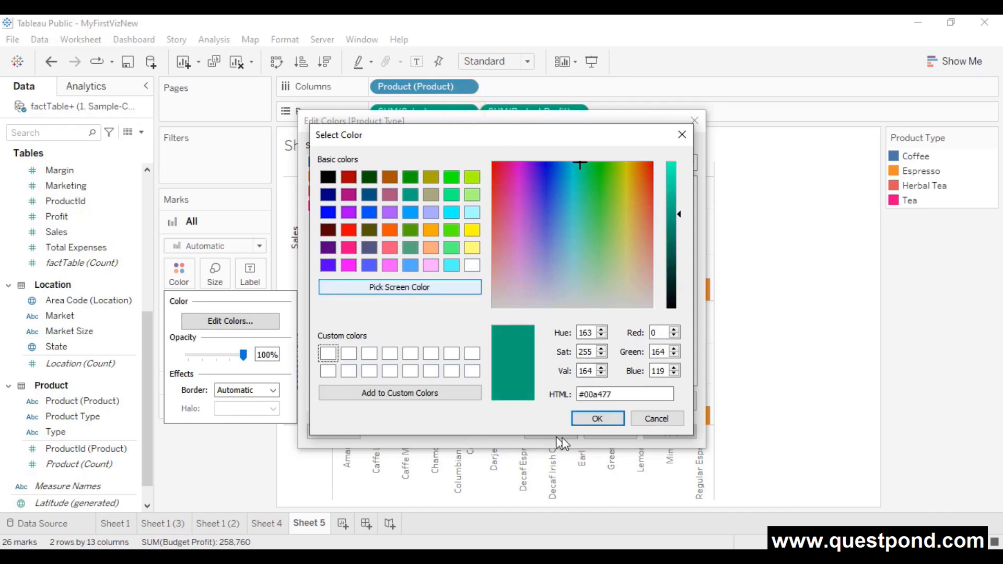
pyautogui.click(597, 418)
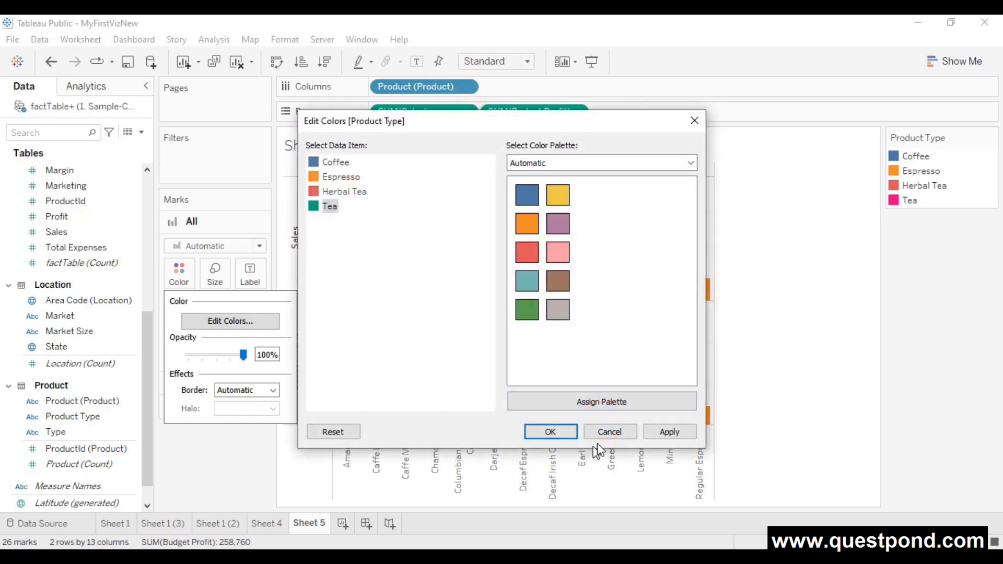
pyautogui.click(665, 432)
pyautogui.click(550, 431)
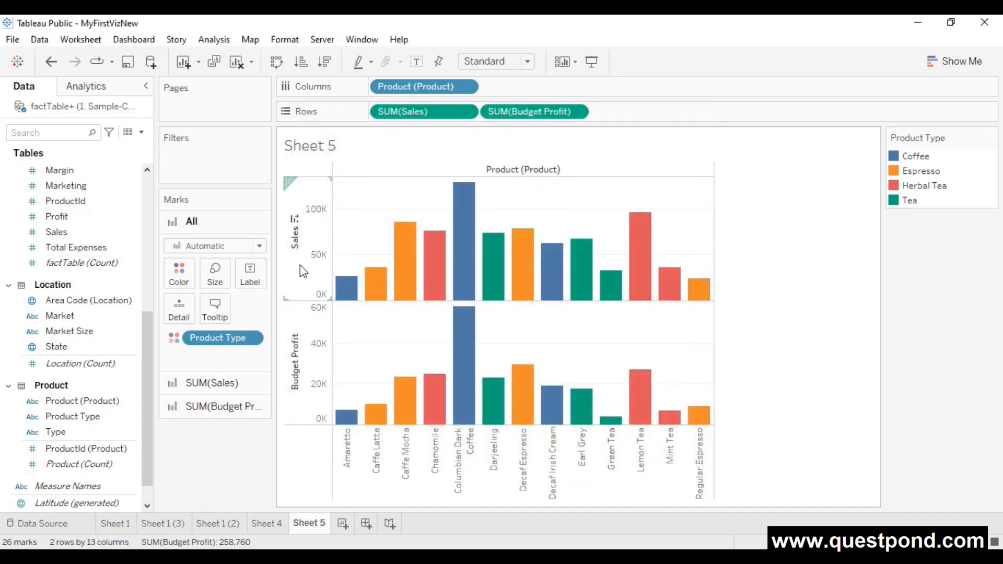
# - Preview the Tableau 10 and Superfishel Stone palettes for the product-type colours
pyautogui.click(182, 272)
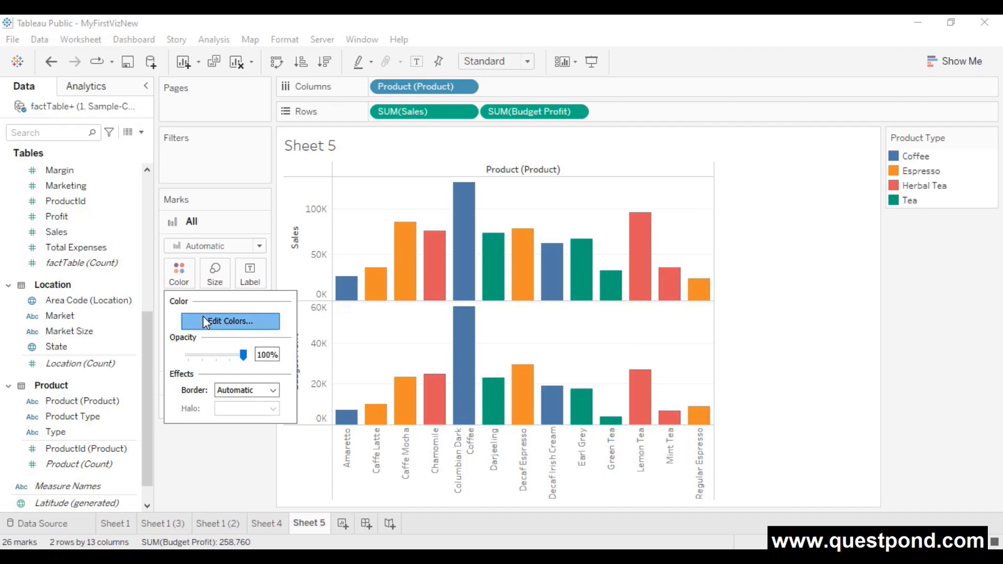
pyautogui.click(205, 321)
pyautogui.click(626, 163)
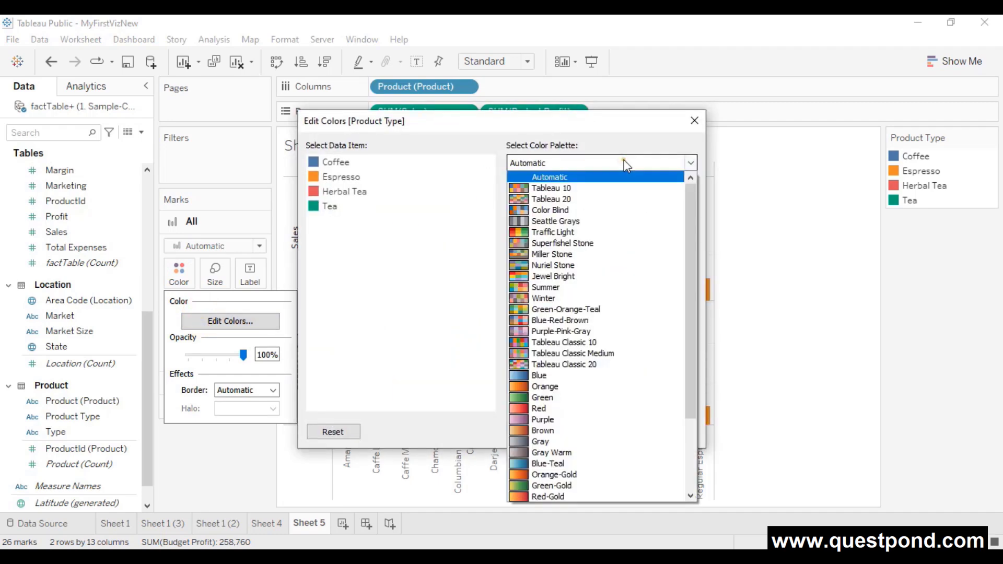
pyautogui.click(612, 189)
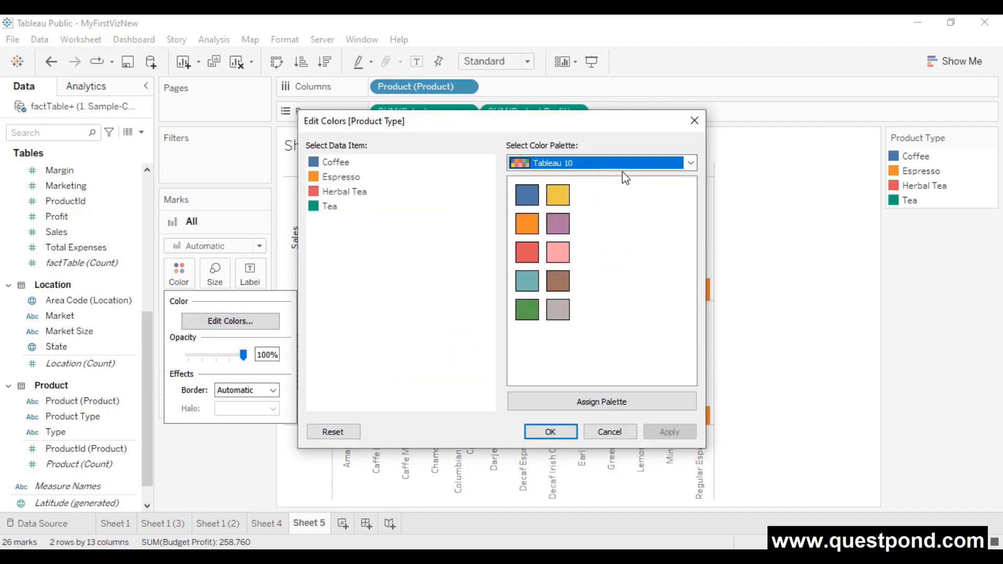
pyautogui.click(622, 168)
pyautogui.click(590, 231)
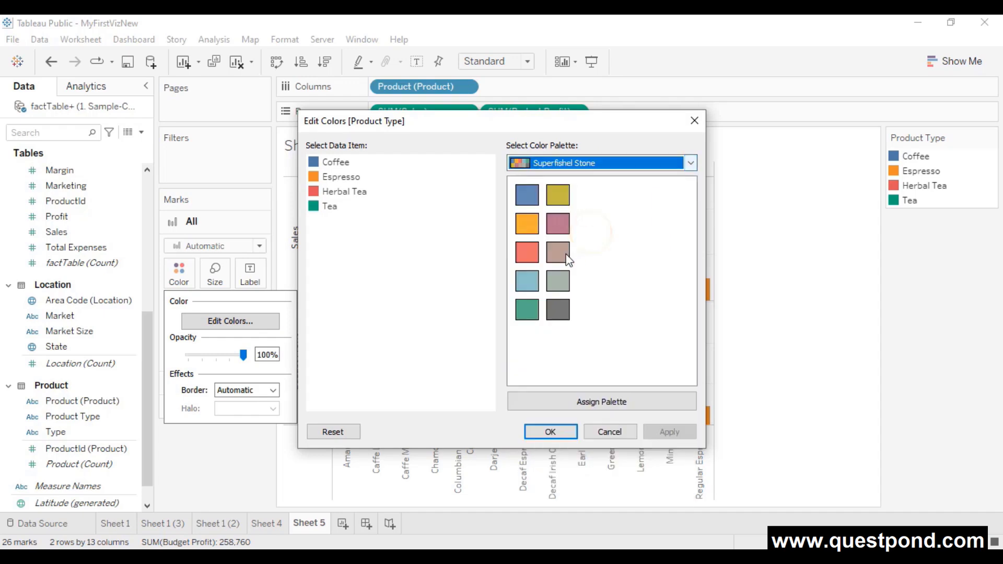
# - Assign the Lightning Dark palette to all four product types and apply it
pyautogui.click(615, 164)
pyautogui.scroll(-3, 575, 366)
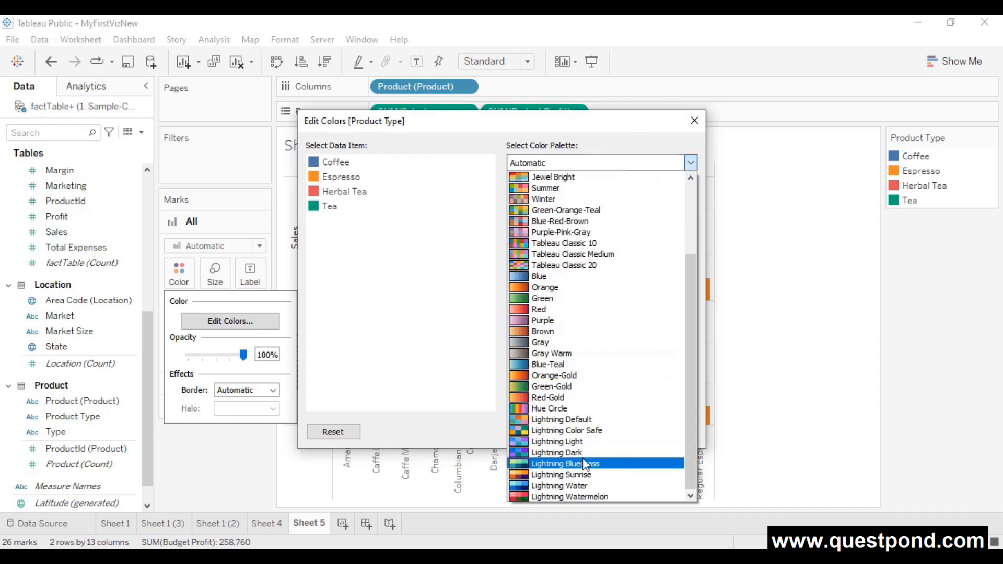
pyautogui.click(577, 451)
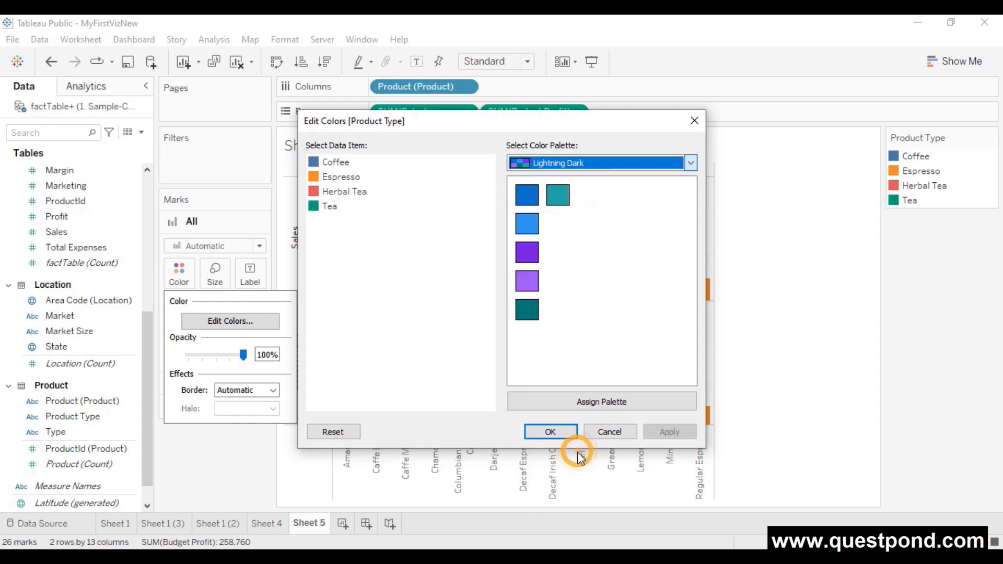
pyautogui.click(585, 409)
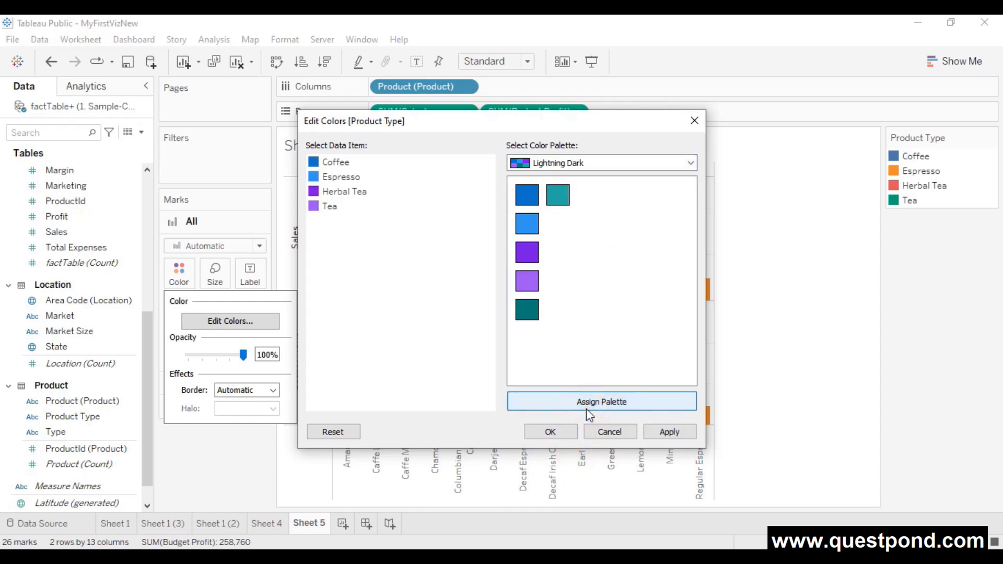
pyautogui.click(672, 432)
pyautogui.click(558, 432)
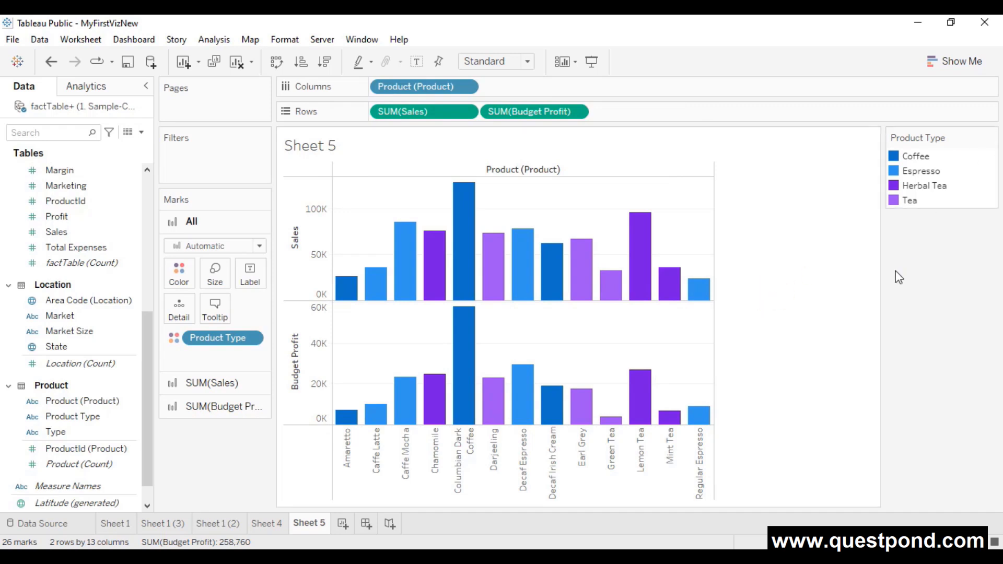
pyautogui.click(172, 278)
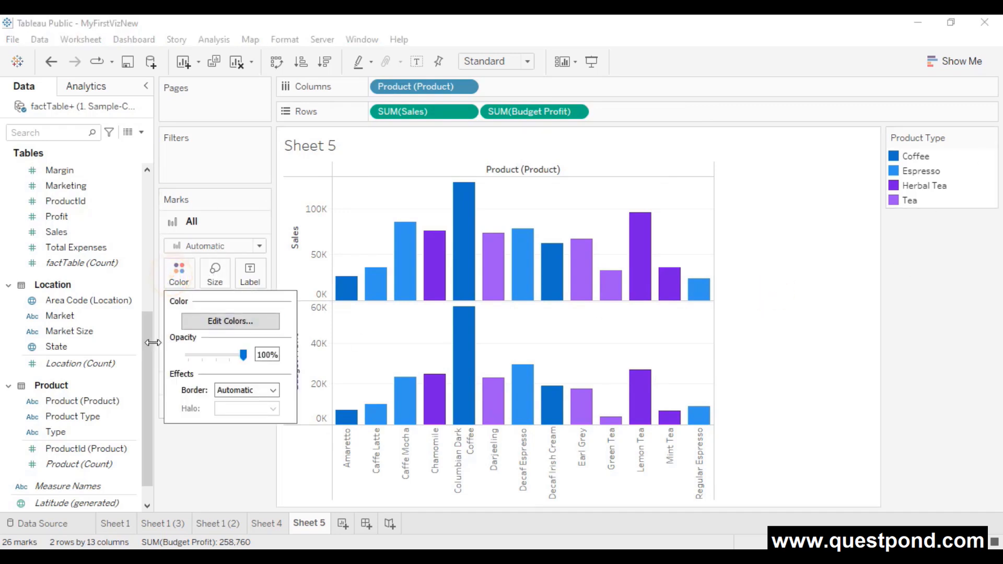
pyautogui.click(790, 329)
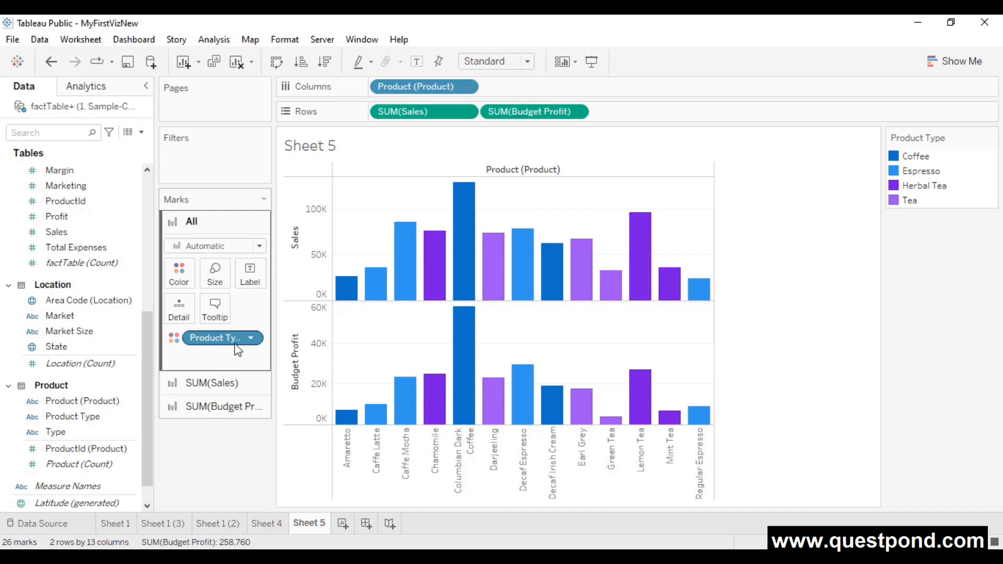
# - Remove Product Type from the colouring and shade the Sales bars by SUM(Budget Profit)
pyautogui.moveTo(217, 337); pyautogui.dragTo(221, 463)
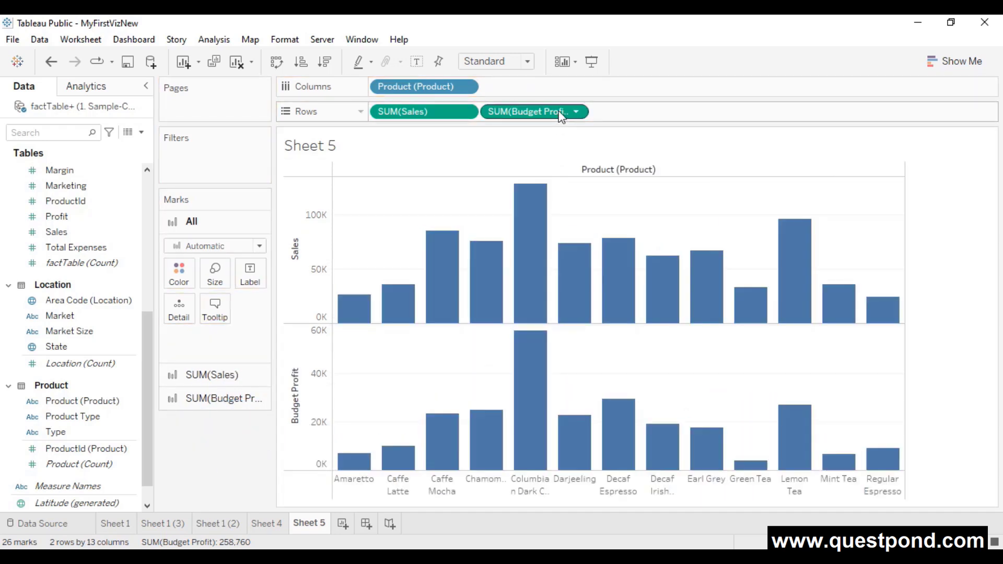
pyautogui.moveTo(560, 116)
pyautogui.mouseDown()
pyautogui.moveTo(527, 173)
pyautogui.moveTo(228, 306)
pyautogui.moveTo(184, 278)
pyautogui.mouseUp()
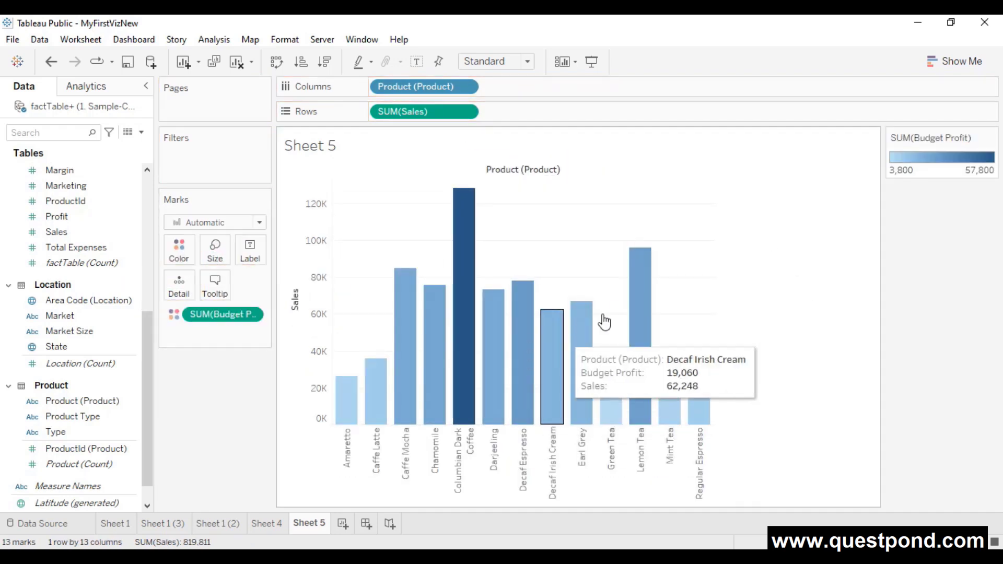
pyautogui.click(253, 315)
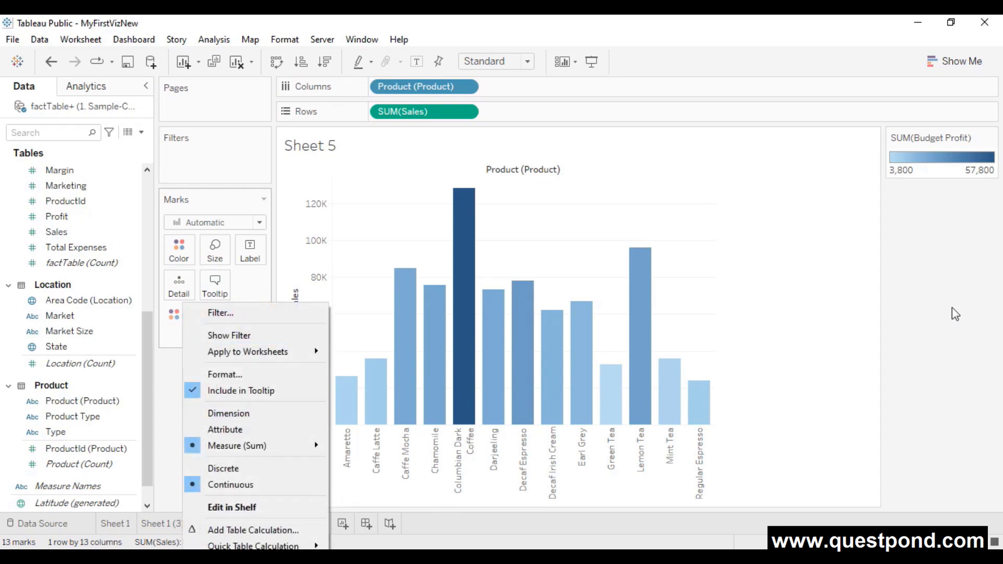
pyautogui.click(950, 279)
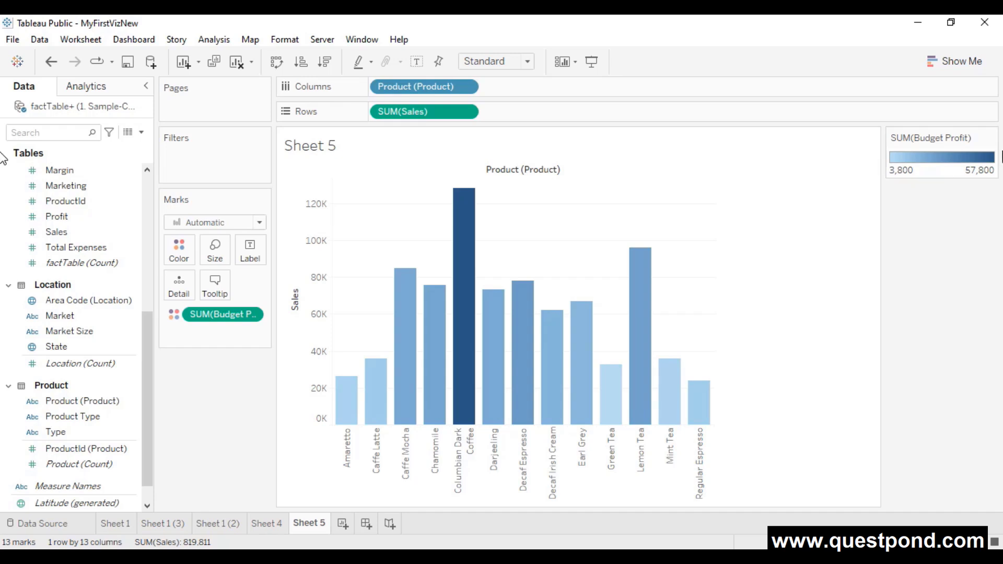
# - Show the advanced Budget Profit colour range options and try toggling Center on and off
pyautogui.click(179, 260)
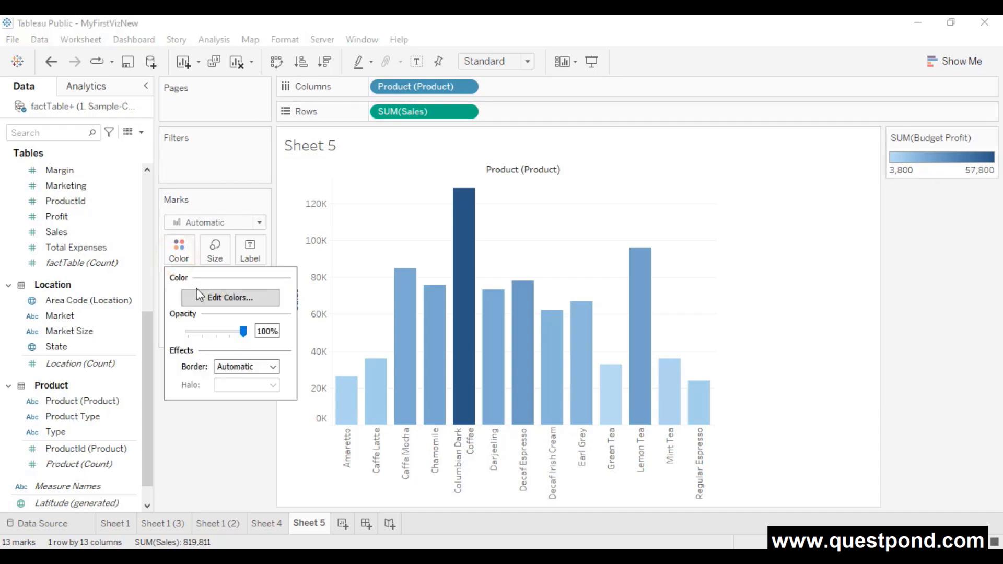
pyautogui.click(203, 297)
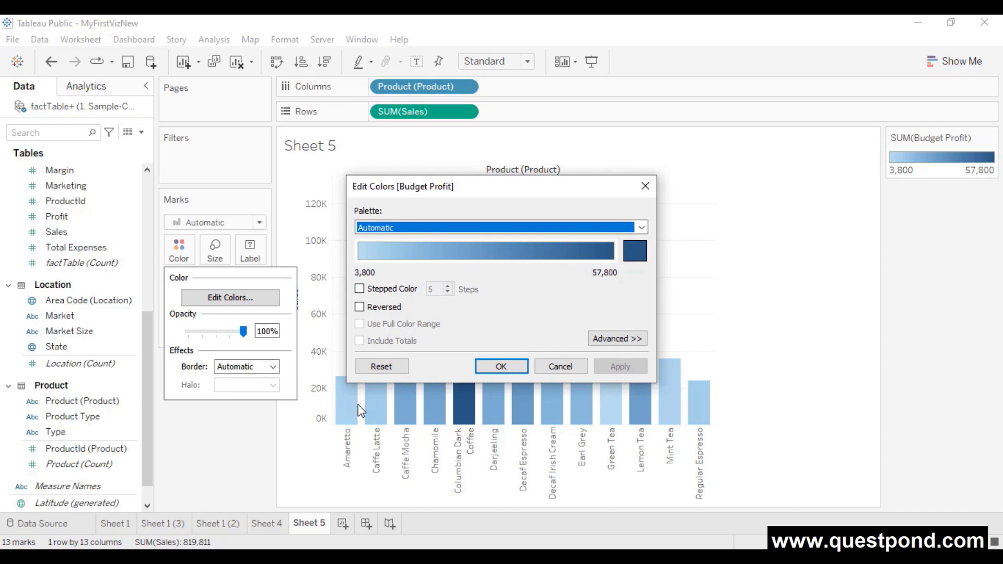
pyautogui.click(627, 341)
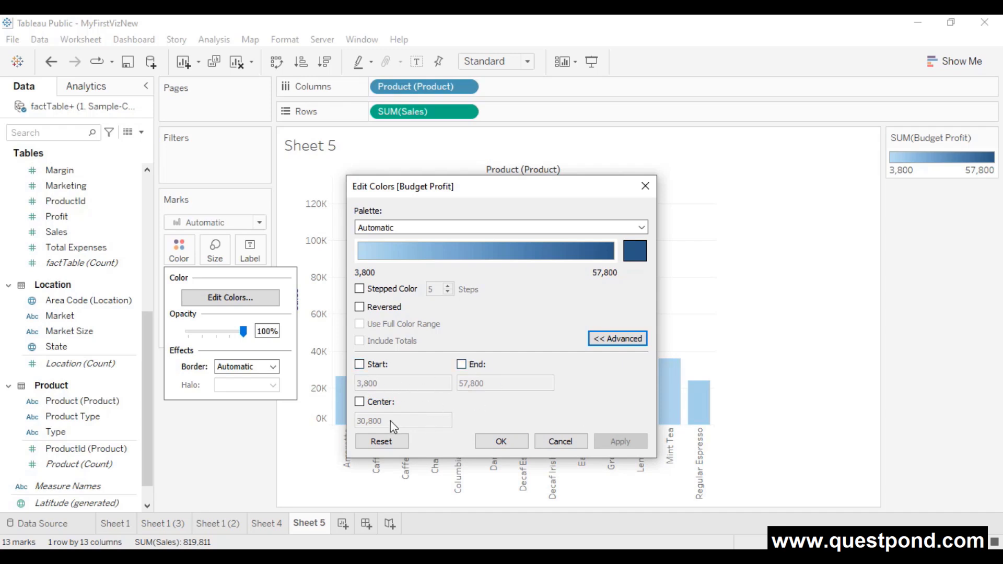
pyautogui.click(360, 401)
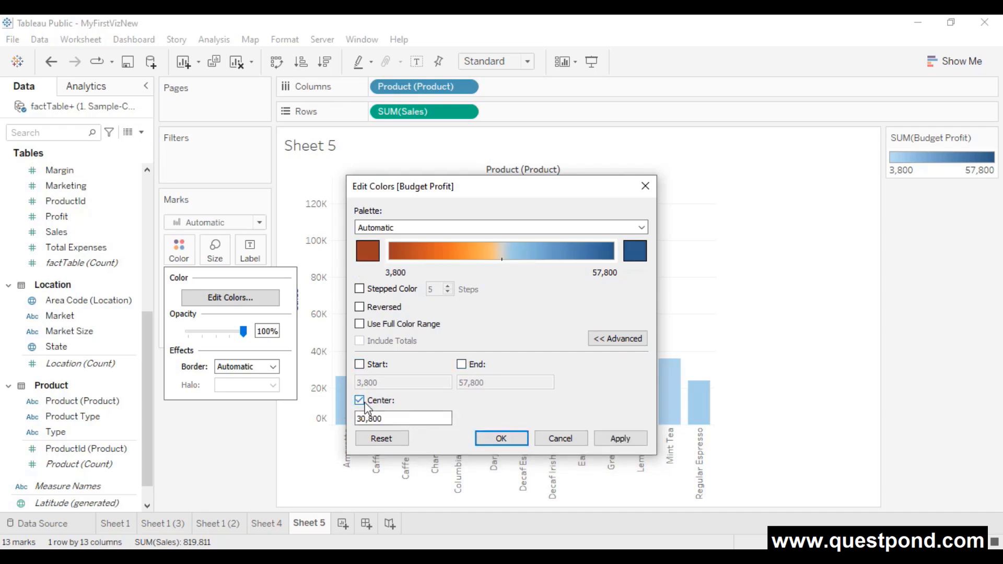
pyautogui.click(359, 400)
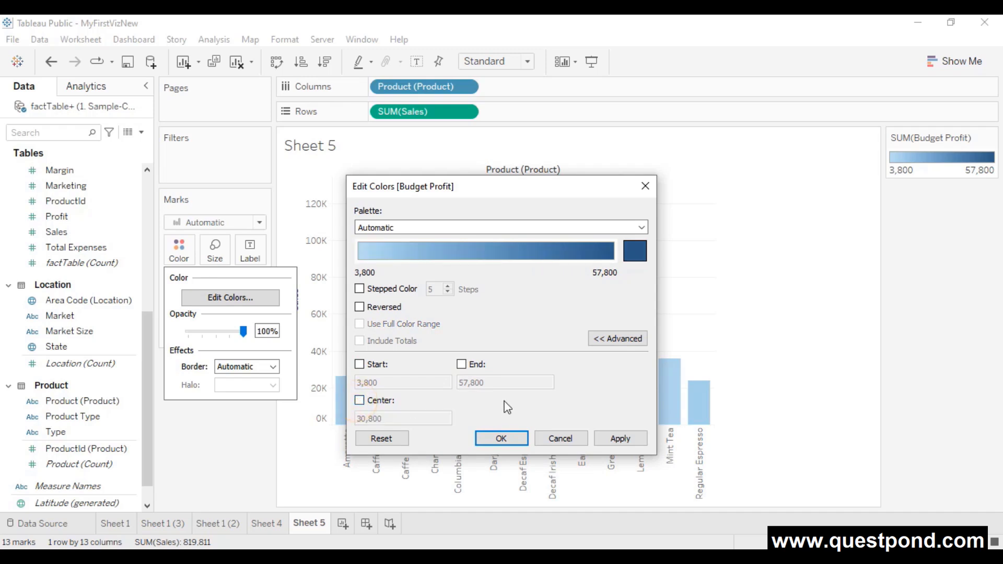
# - Try Stepped Color with 10 steps, then reset the colour range to defaults
pyautogui.click(359, 289)
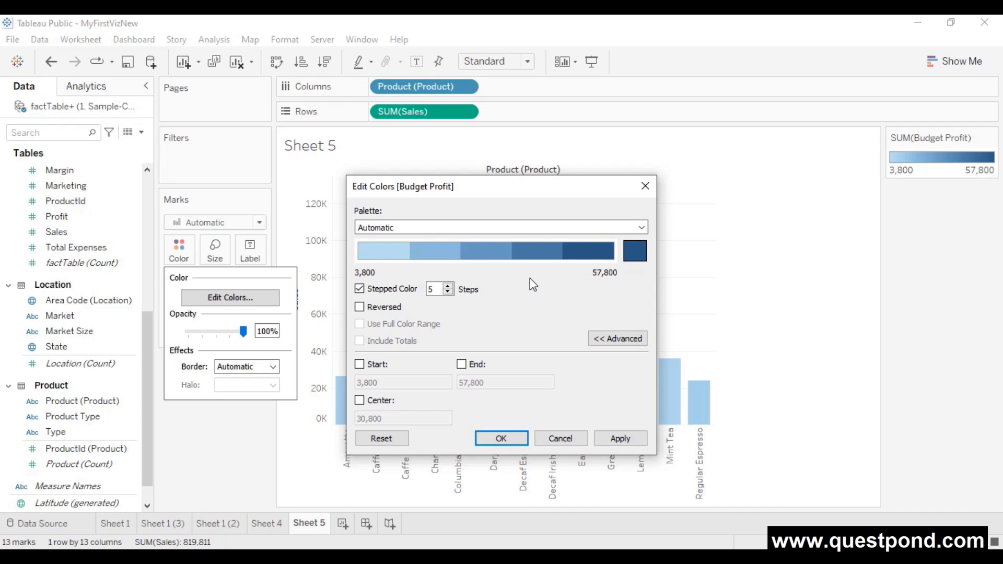
pyautogui.doubleClick(436, 289)
pyautogui.write('10')
pyautogui.click(500, 294)
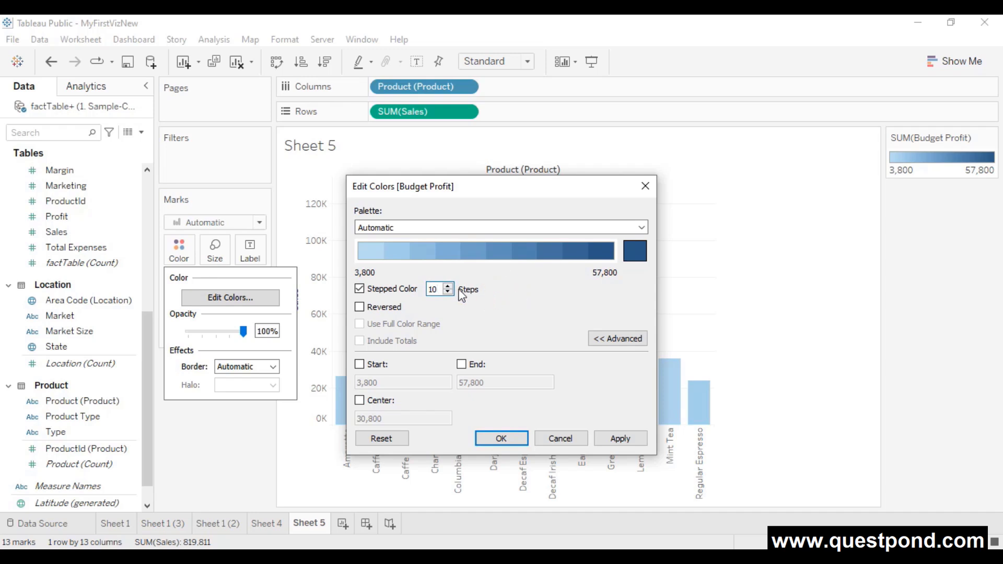
pyautogui.doubleClick(433, 290)
pyautogui.click(380, 437)
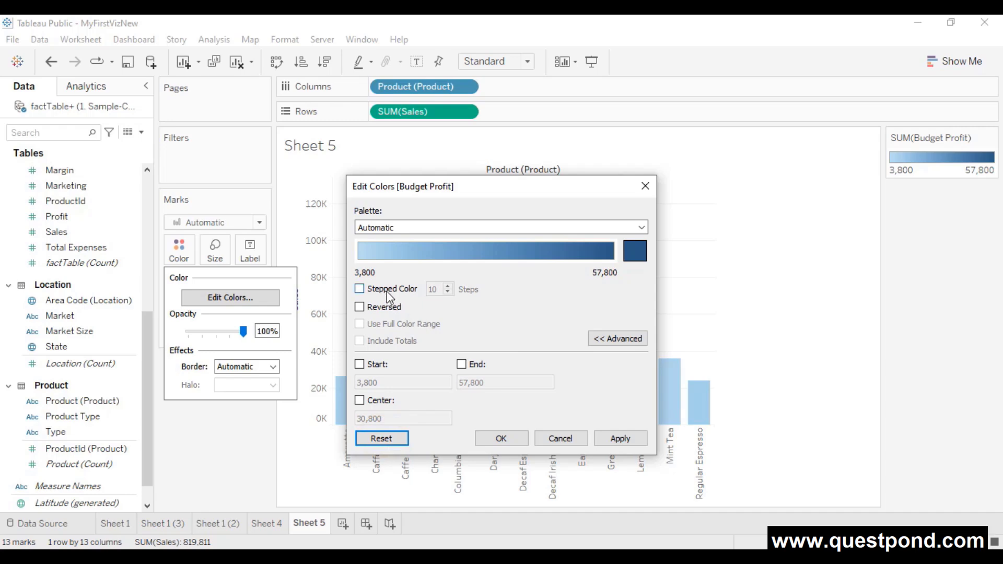
pyautogui.click(634, 253)
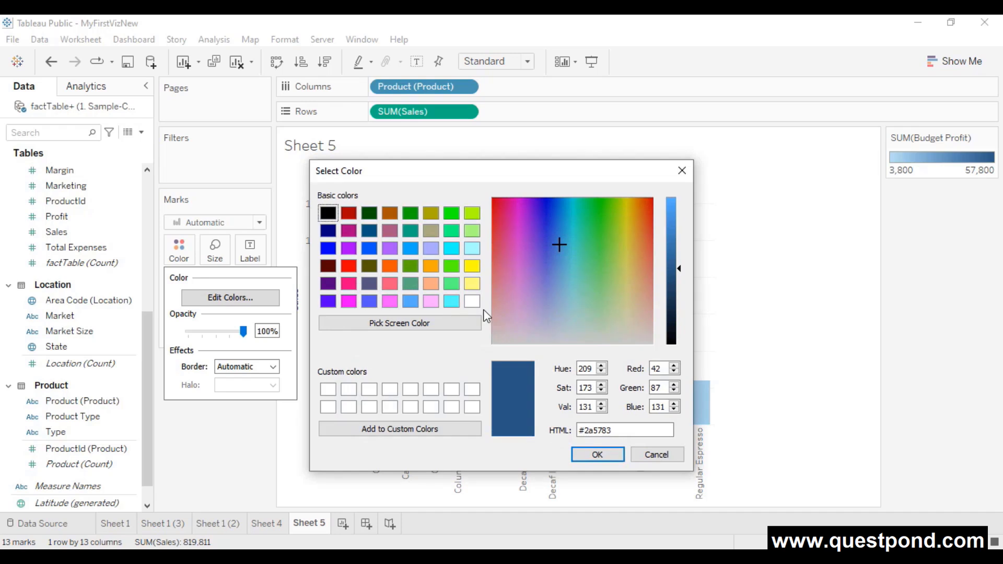
# - Set the end colour to sampled blue #4996b2 with 5 stepped colours, and apply
pyautogui.click(435, 320)
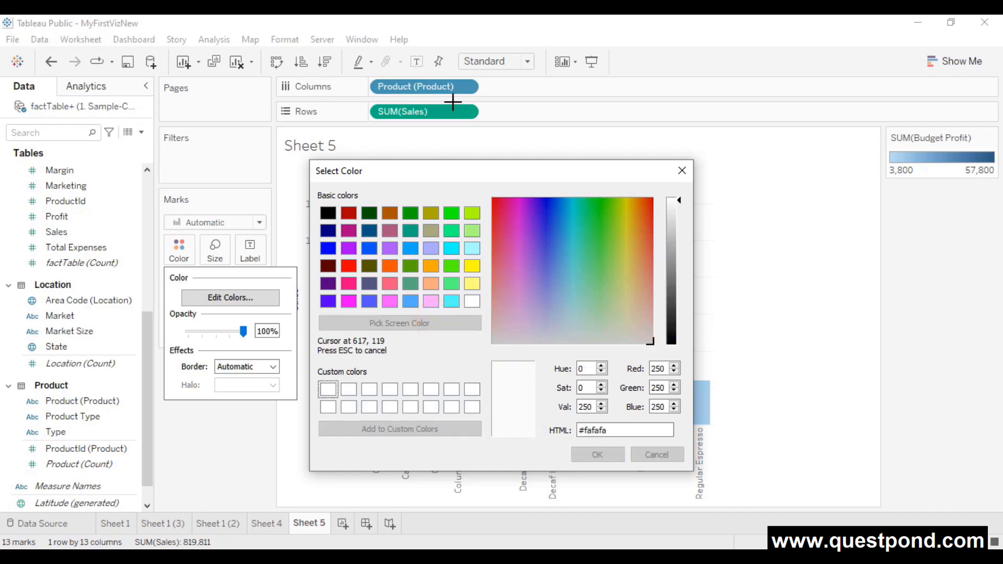
pyautogui.click(470, 85)
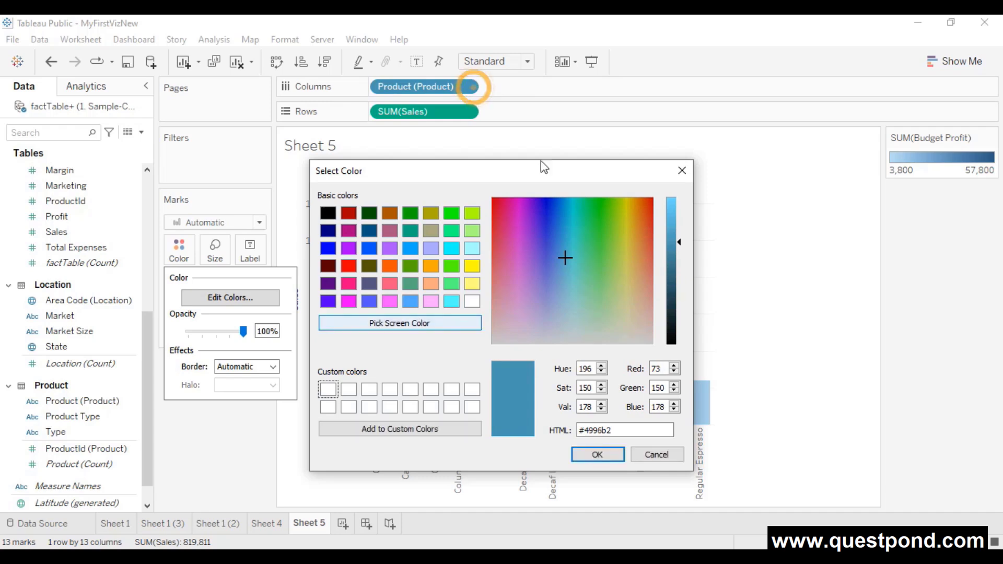
pyautogui.click(593, 455)
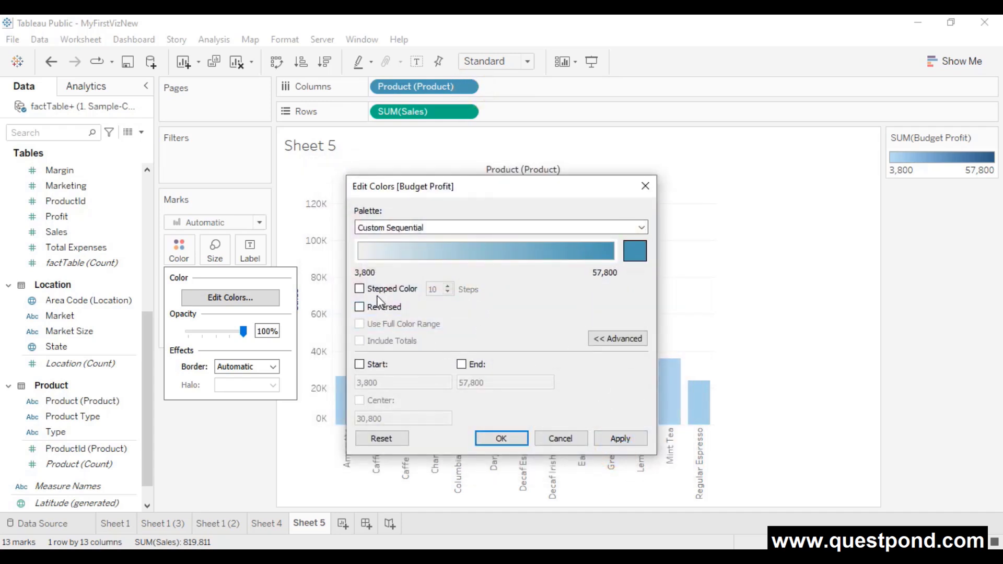
pyautogui.click(360, 289)
pyautogui.doubleClick(435, 290)
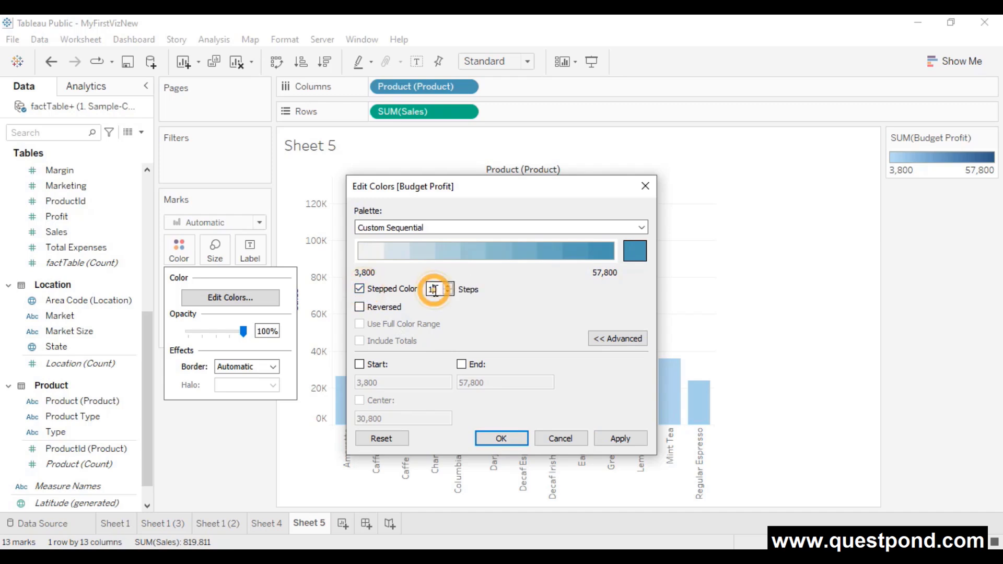
pyautogui.write('5')
pyautogui.click(620, 438)
pyautogui.click(501, 438)
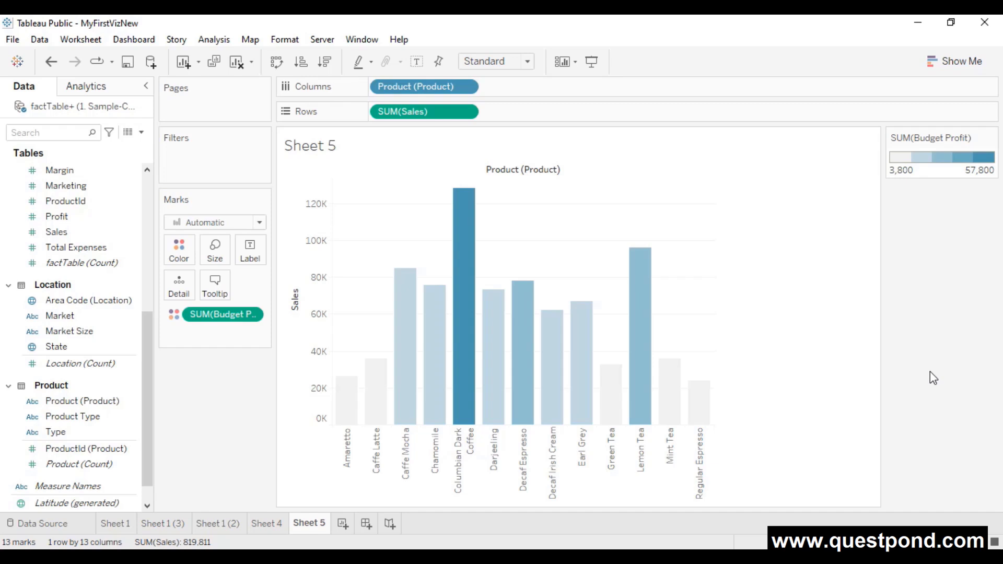
# - On a new sheet, chart SUM(Sales) by Product Type and Product as horizontal bars
pyautogui.click(339, 525)
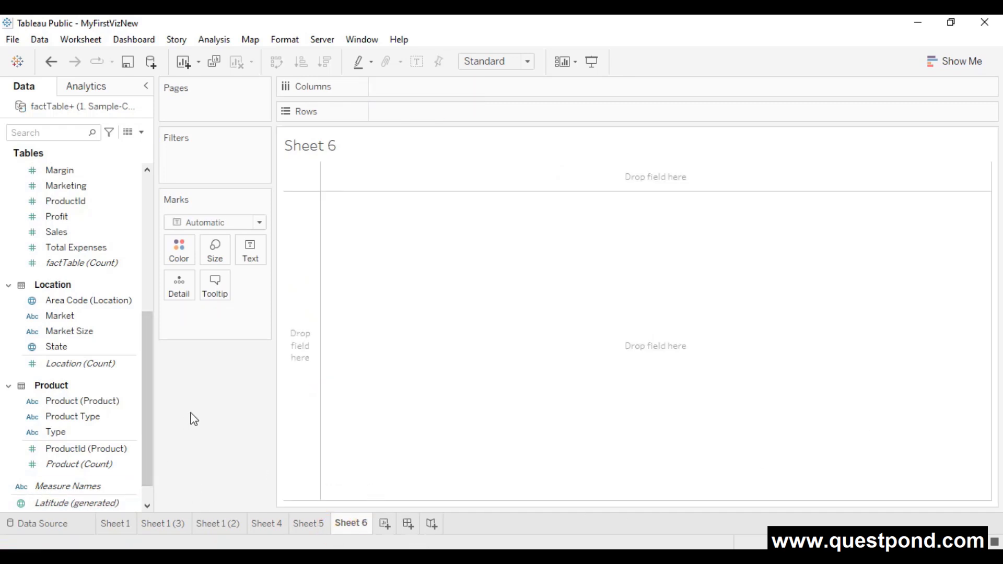
pyautogui.moveTo(50, 240); pyautogui.dragTo(409, 118)
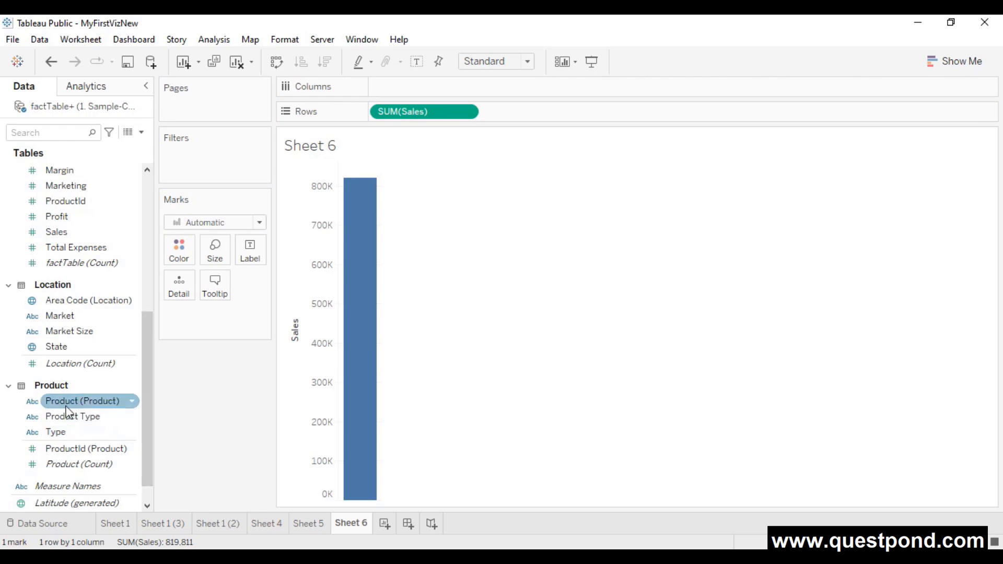
pyautogui.moveTo(59, 417)
pyautogui.mouseDown()
pyautogui.moveTo(294, 256)
pyautogui.moveTo(409, 86)
pyautogui.moveTo(398, 90)
pyautogui.mouseUp()
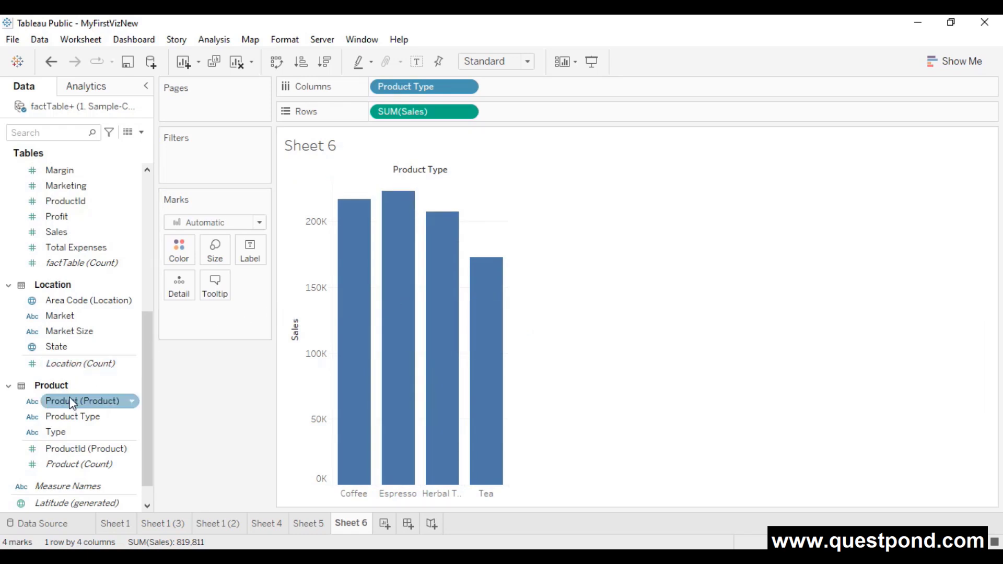
pyautogui.moveTo(72, 400); pyautogui.dragTo(533, 88)
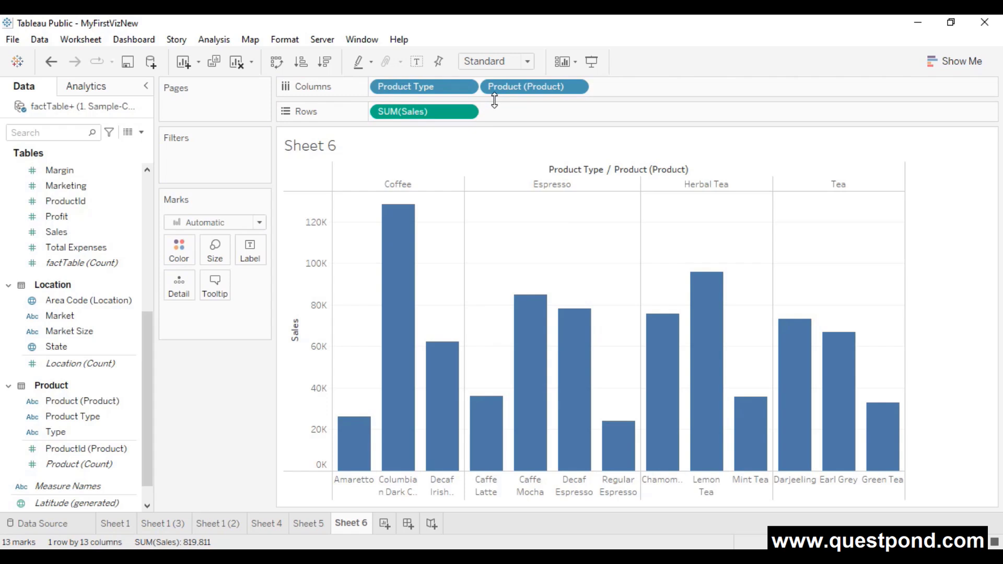
pyautogui.hotkey('ctrl', 'w')
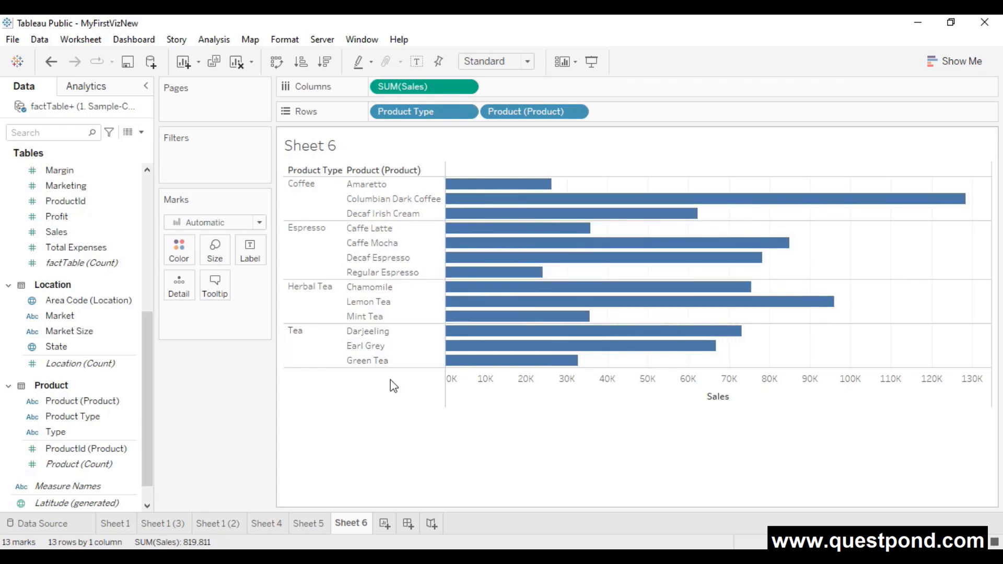
pyautogui.moveTo(529, 350)
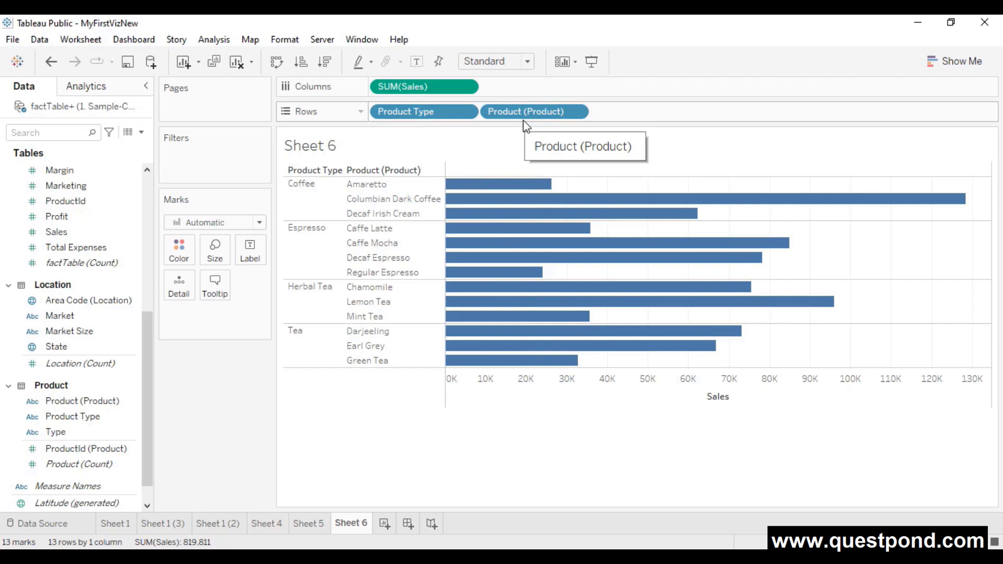
pyautogui.scroll(-2, 115, 410)
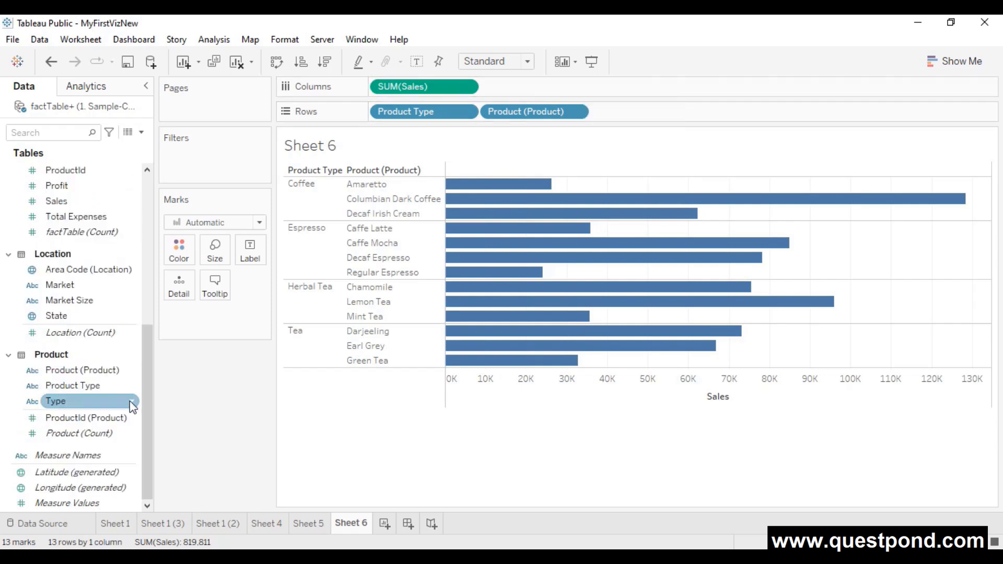
pyautogui.click(83, 372)
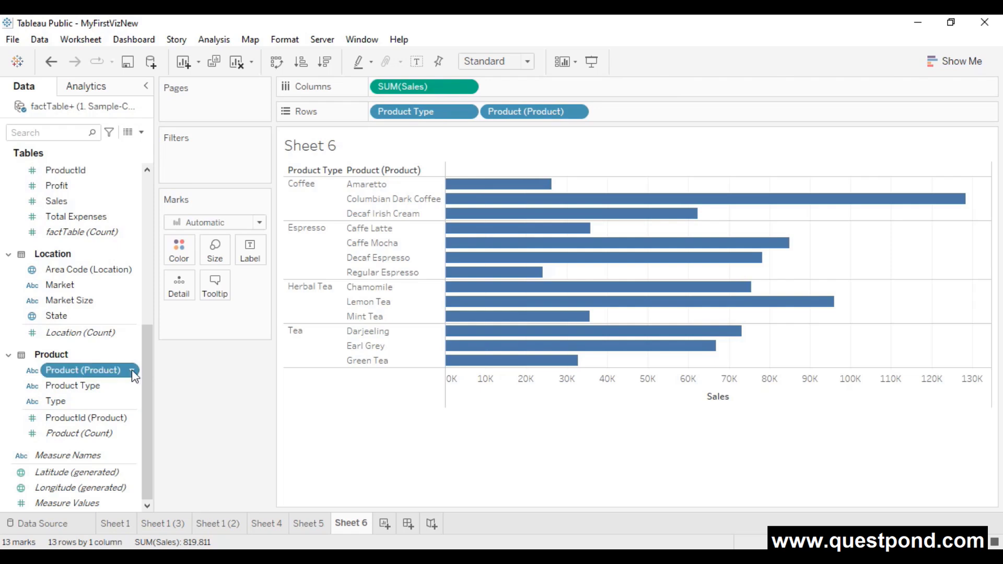
pyautogui.click(133, 372)
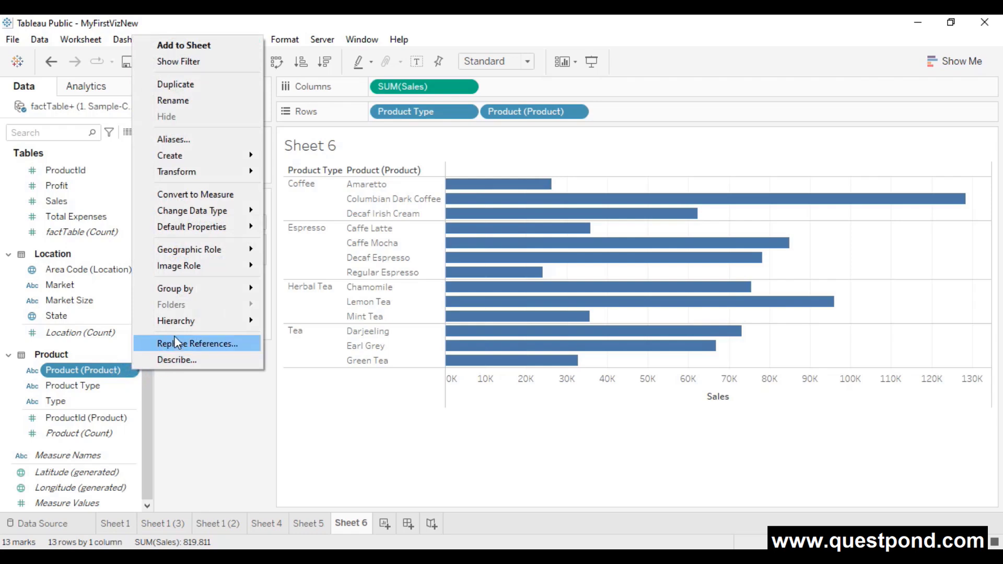
pyautogui.moveTo(190, 324)
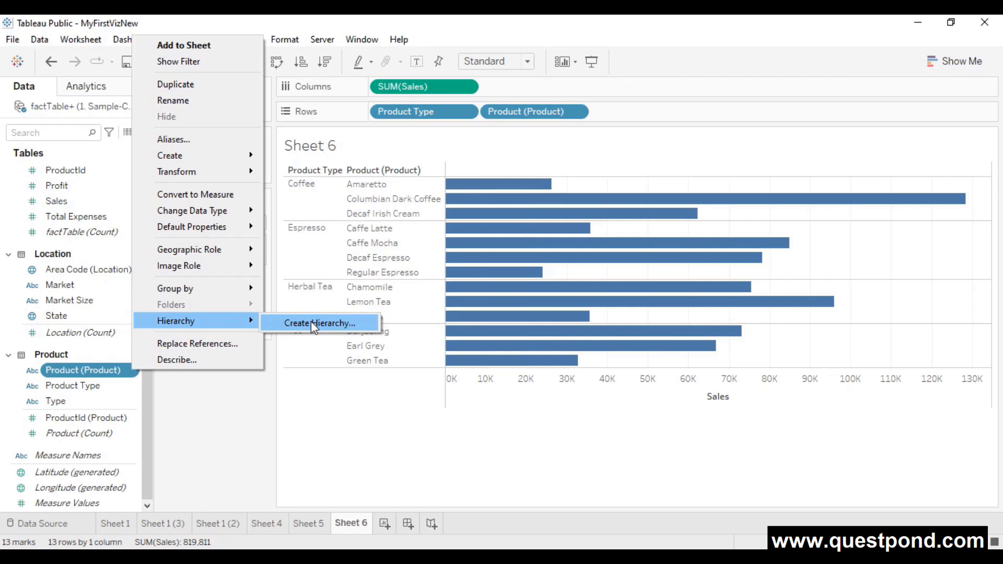
pyautogui.click(257, 403)
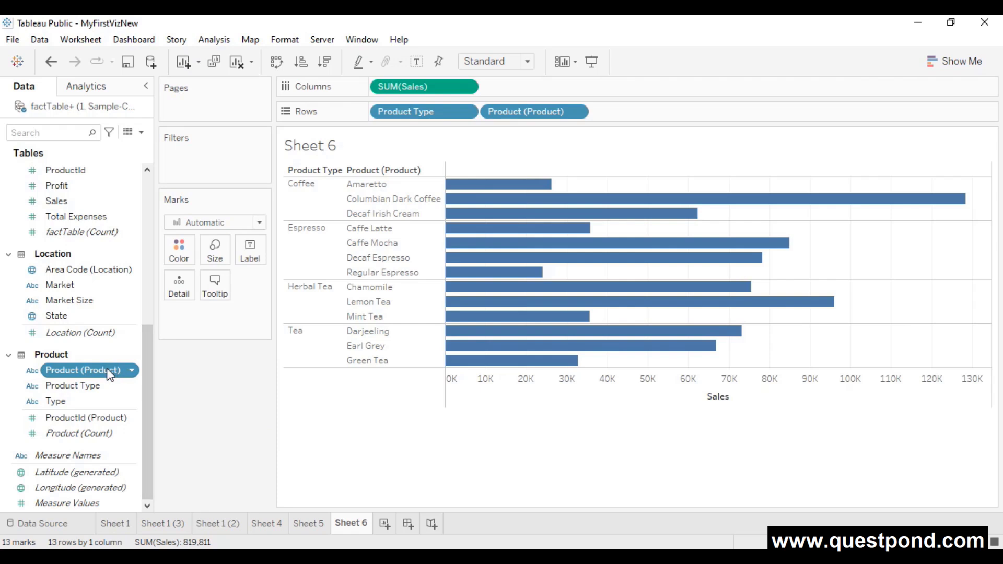
pyautogui.moveTo(107, 374)
pyautogui.mouseDown()
pyautogui.moveTo(87, 400)
pyautogui.moveTo(92, 384)
pyautogui.mouseUp()
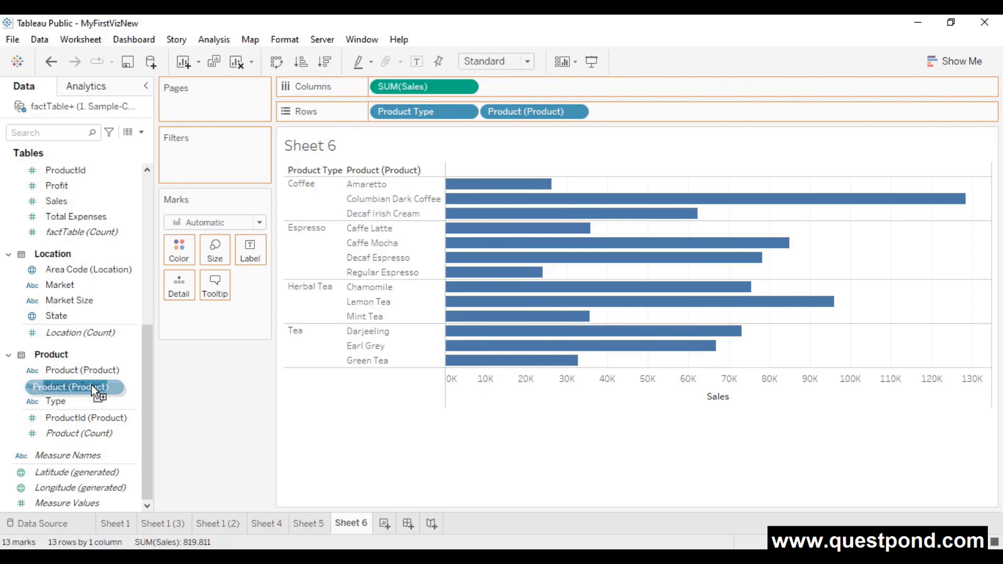
# - Combine Product (Product) and Product Type into a hierarchy named Products
pyautogui.moveTo(92, 384); pyautogui.dragTo(92, 384)
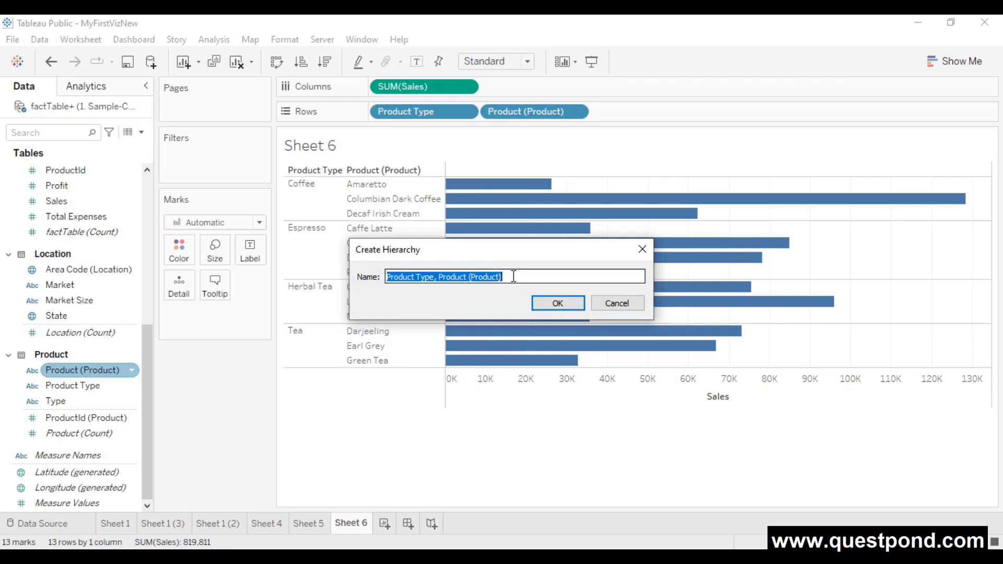
pyautogui.moveTo(512, 275); pyautogui.dragTo(372, 273)
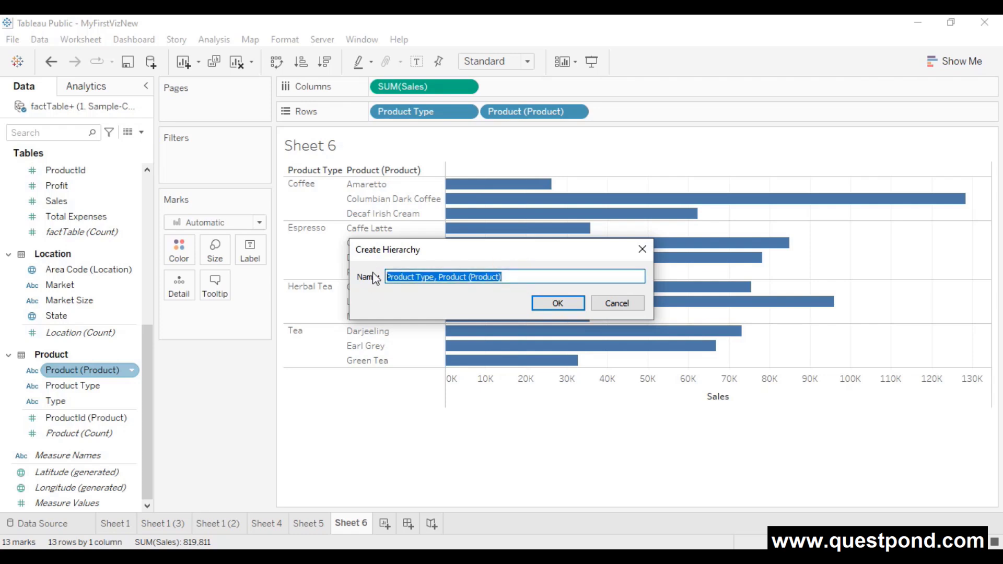
pyautogui.write('Products')
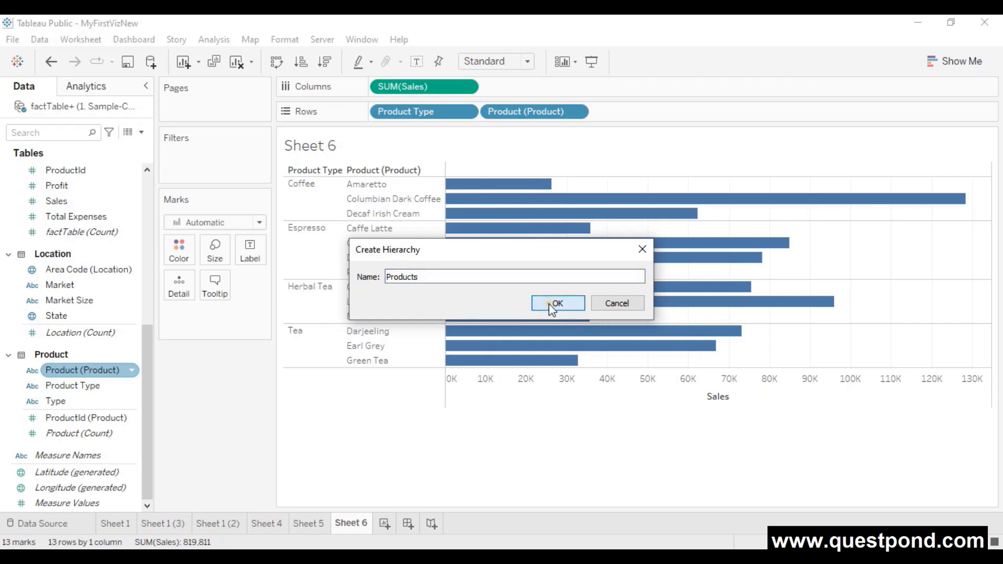
pyautogui.click(555, 302)
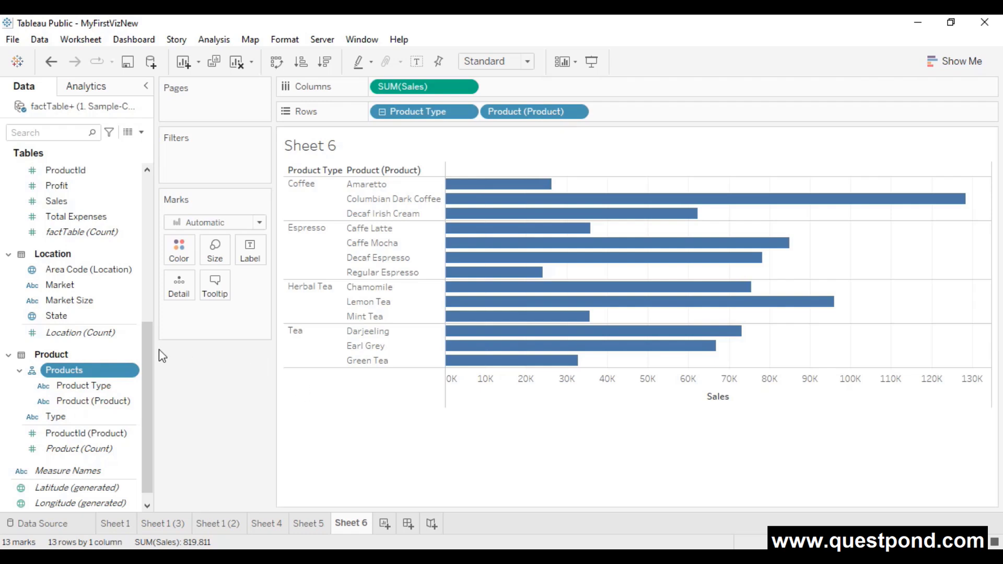
# - Toggle the product drill-down, then remove Product and Product Type from Columns
pyautogui.click(381, 112)
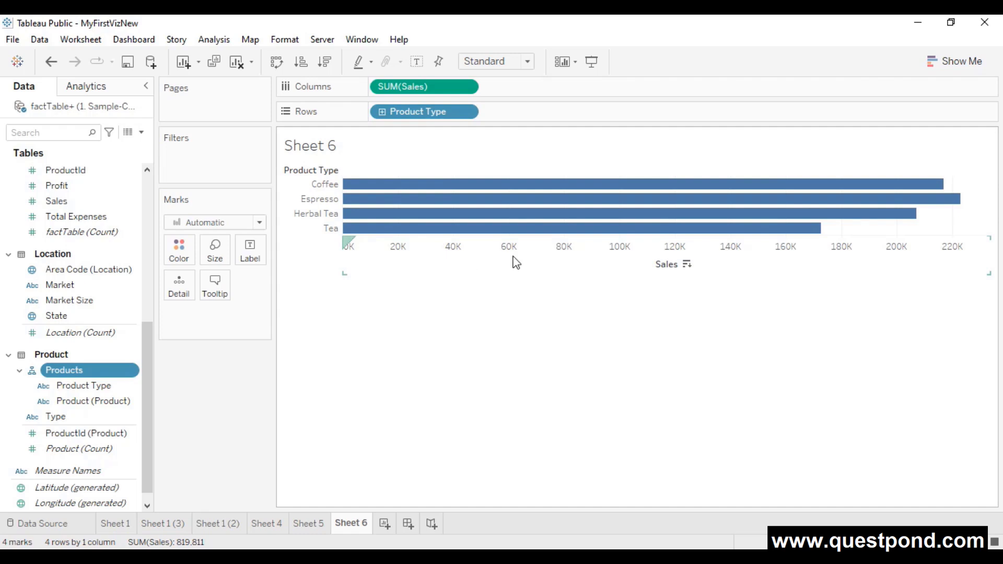
pyautogui.click(382, 112)
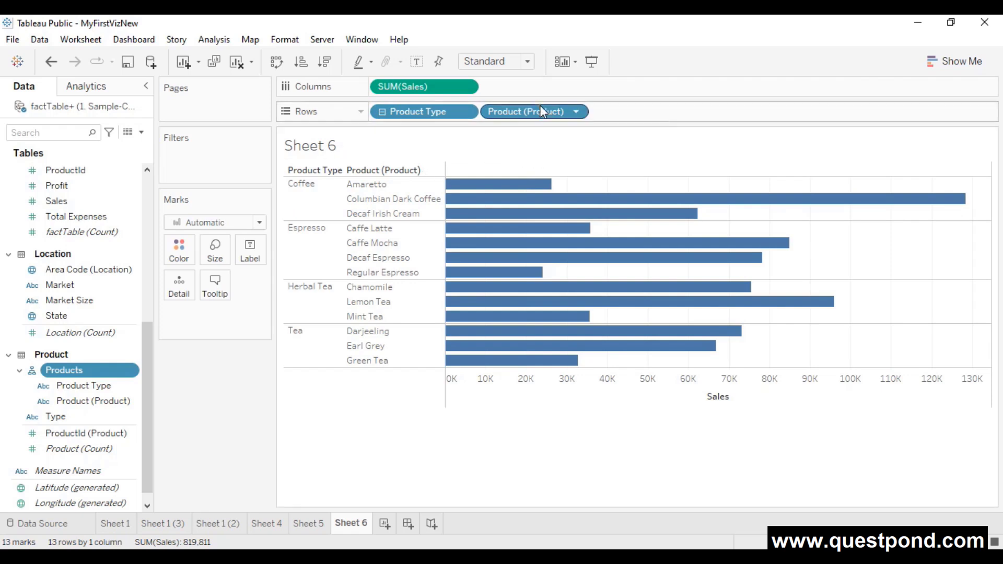
pyautogui.moveTo(540, 105); pyautogui.dragTo(295, 340)
pyautogui.moveTo(410, 112); pyautogui.dragTo(246, 401)
# - Rebuild the chart from the Products hierarchy drilled to products, and add Sheet 7
pyautogui.moveTo(63, 370); pyautogui.dragTo(412, 111)
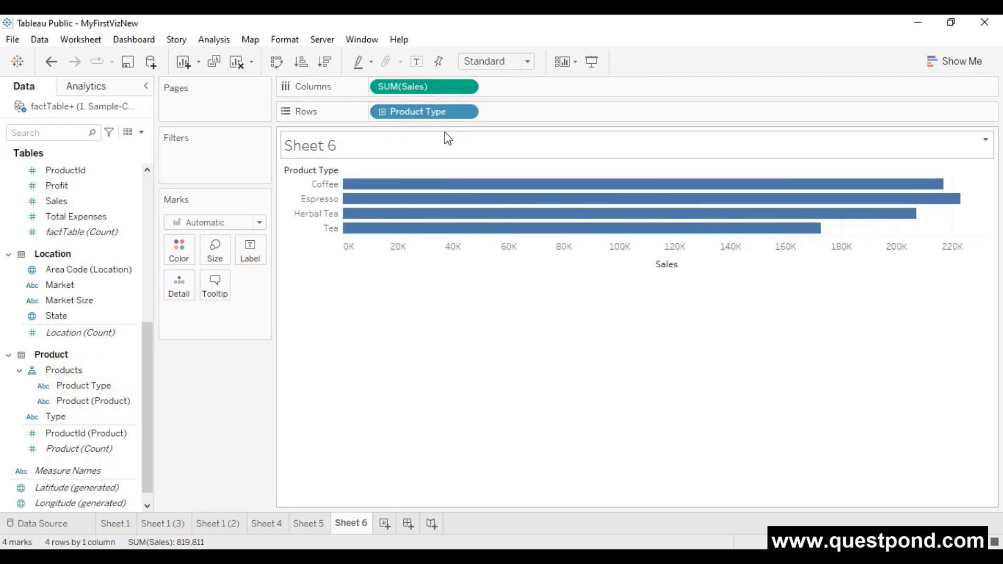
pyautogui.click(382, 112)
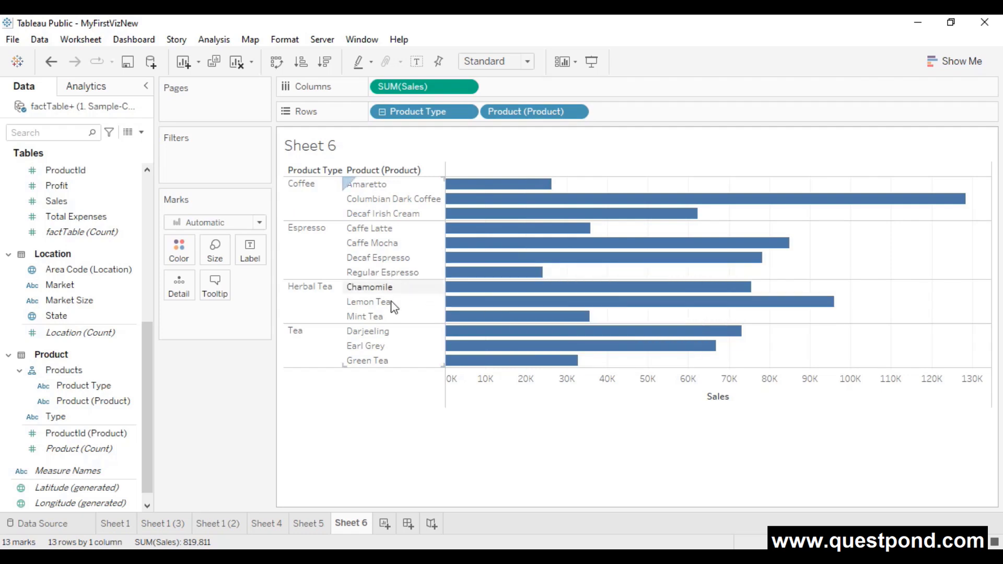
pyautogui.click(384, 530)
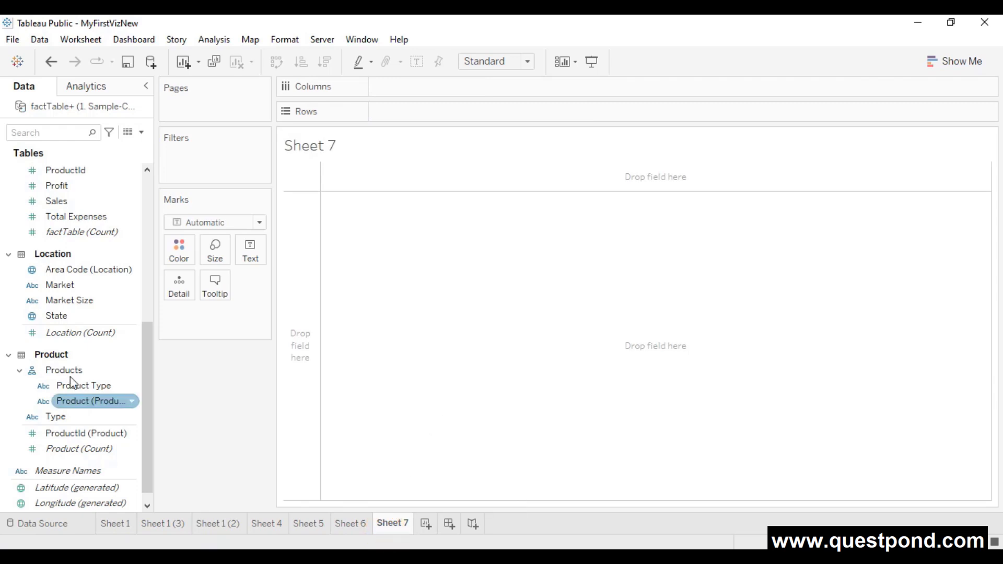
# - Plot SUM(Sales) against YEAR(Date) as a line covering 2021 and 2022
pyautogui.scroll(-1, 93, 368)
pyautogui.scroll(4, 92, 382)
pyautogui.scroll(3, 91, 381)
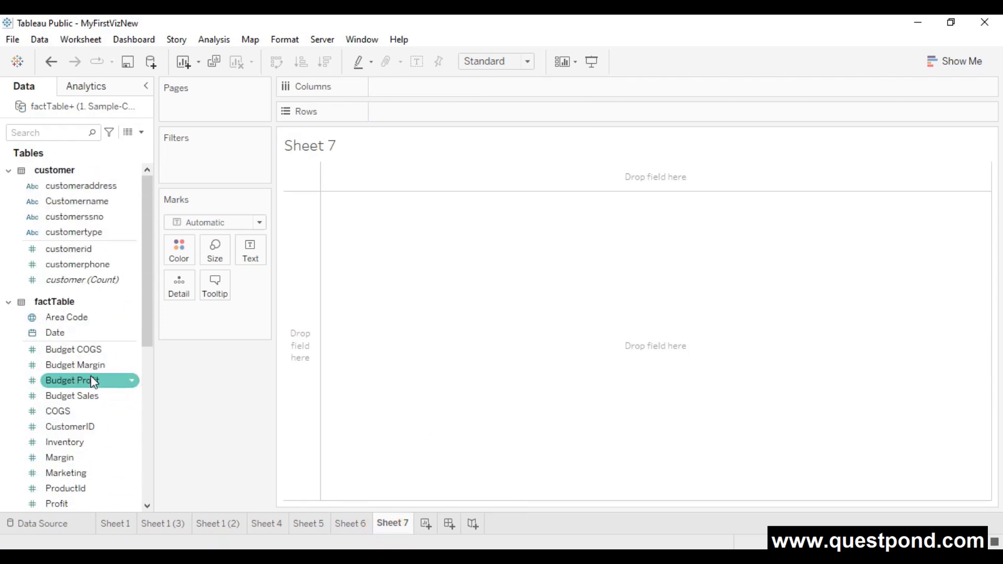
pyautogui.scroll(-1, 89, 371)
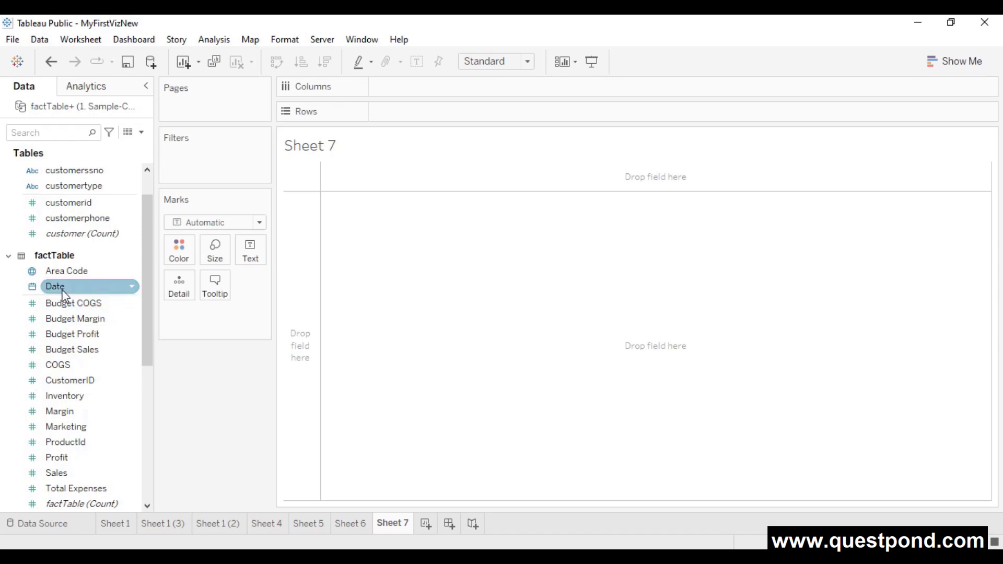
pyautogui.moveTo(57, 286); pyautogui.dragTo(392, 87)
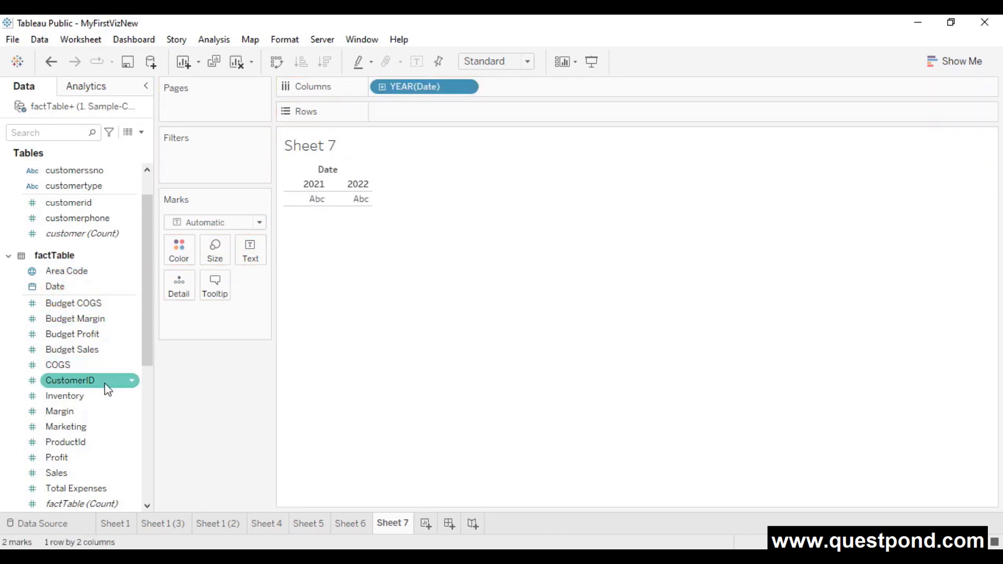
pyautogui.moveTo(73, 472); pyautogui.dragTo(417, 115)
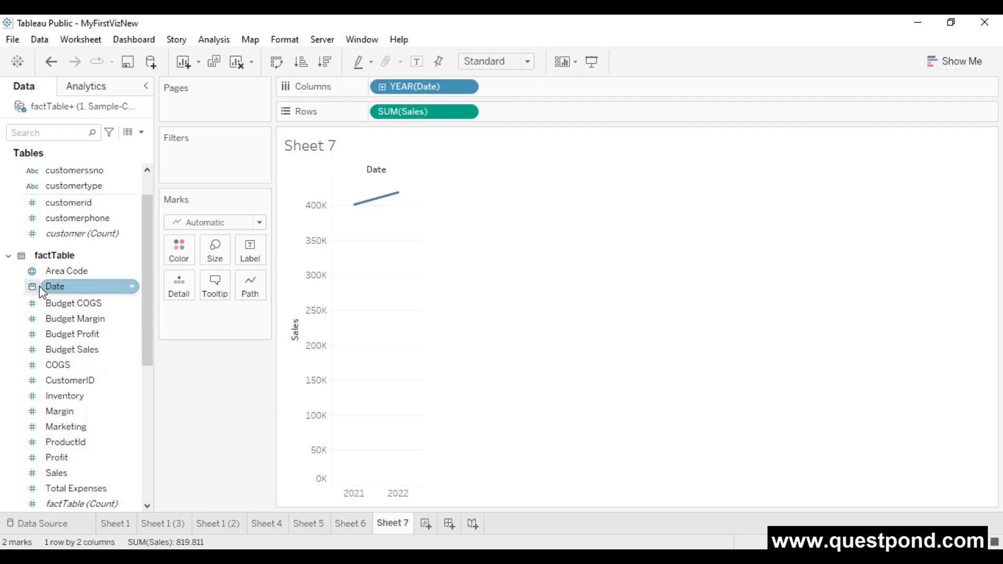
pyautogui.moveTo(38, 295); pyautogui.dragTo(329, 249)
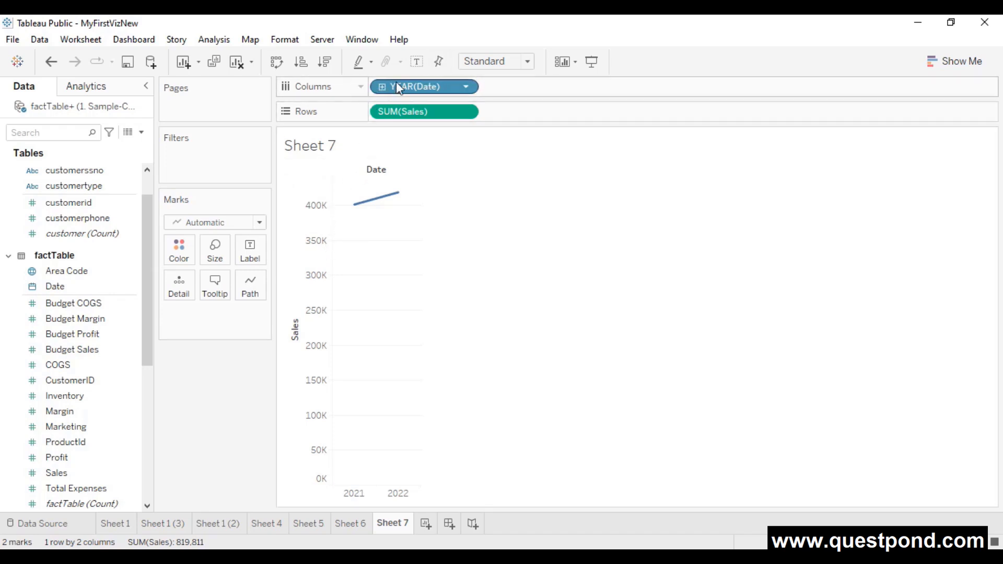
# - Drill the Date axis down from years to quarters, months and days
pyautogui.click(382, 86)
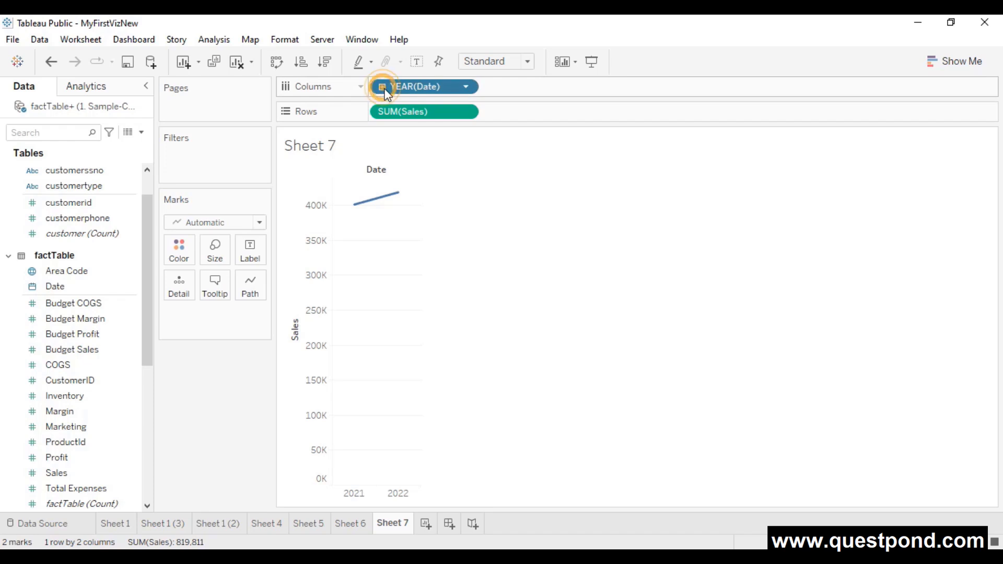
pyautogui.click(490, 86)
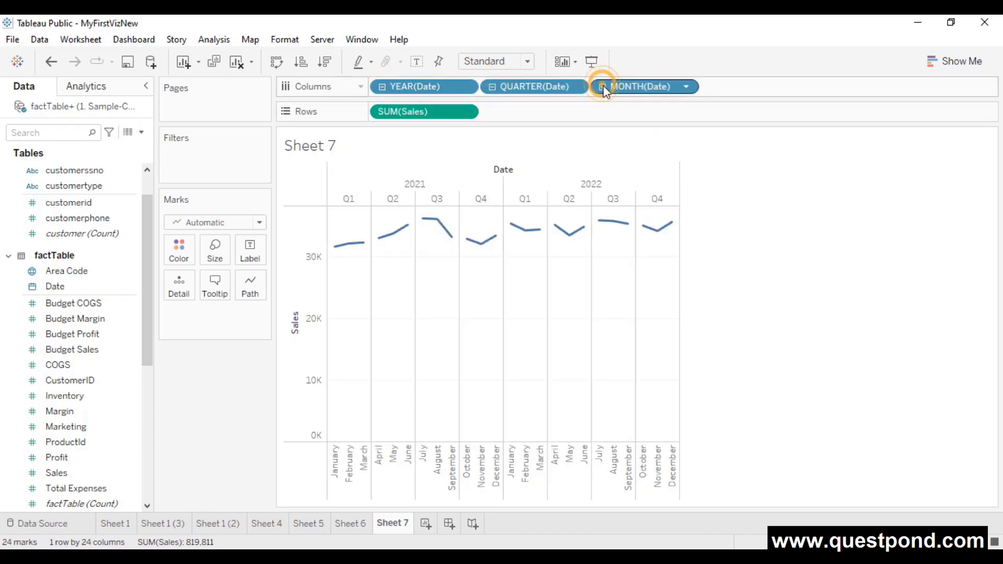
pyautogui.click(602, 88)
# - Collapse Date back to yearly totals and bring up the YEAR(Date) pill's options
pyautogui.moveTo(651, 249)
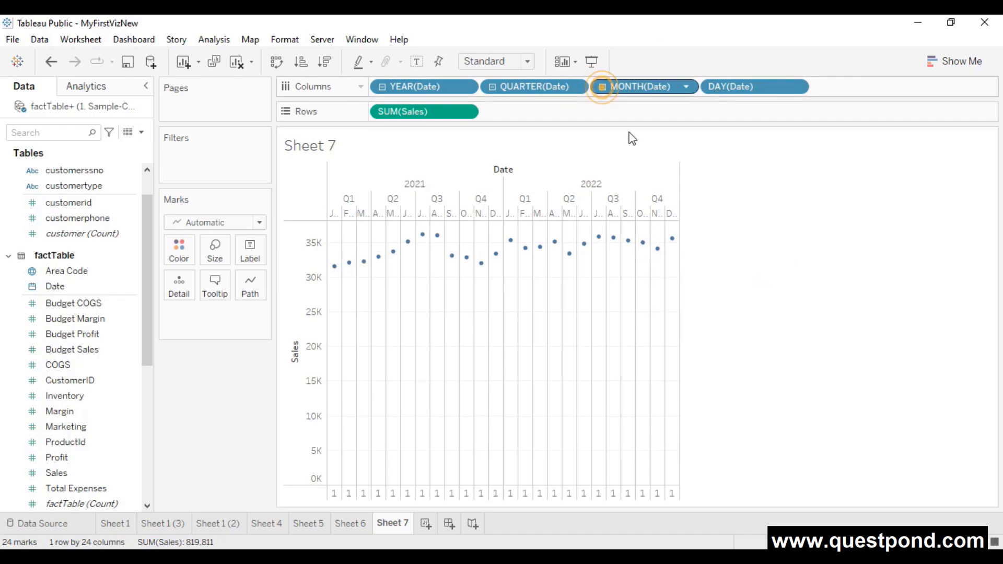
pyautogui.click(602, 87)
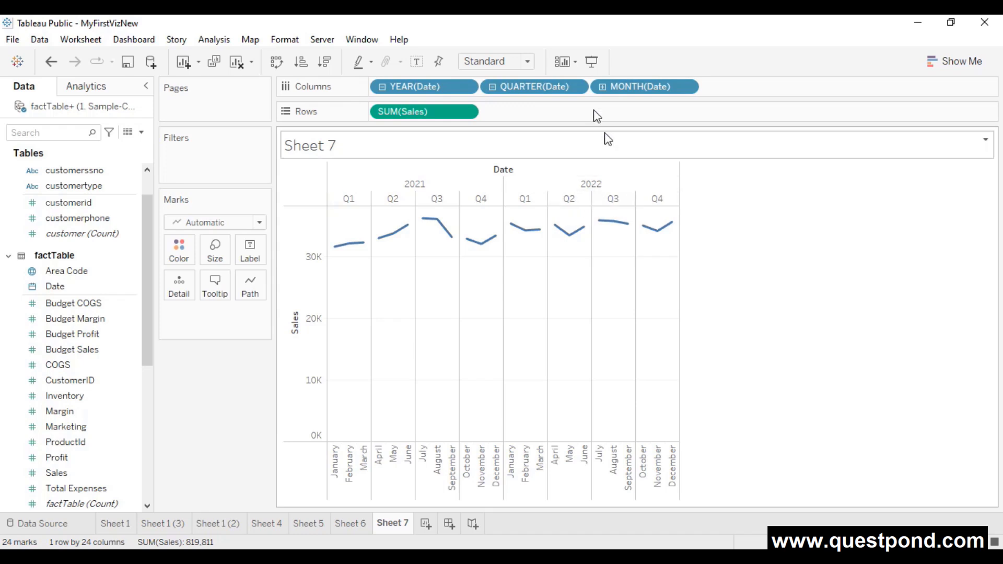
pyautogui.click(492, 87)
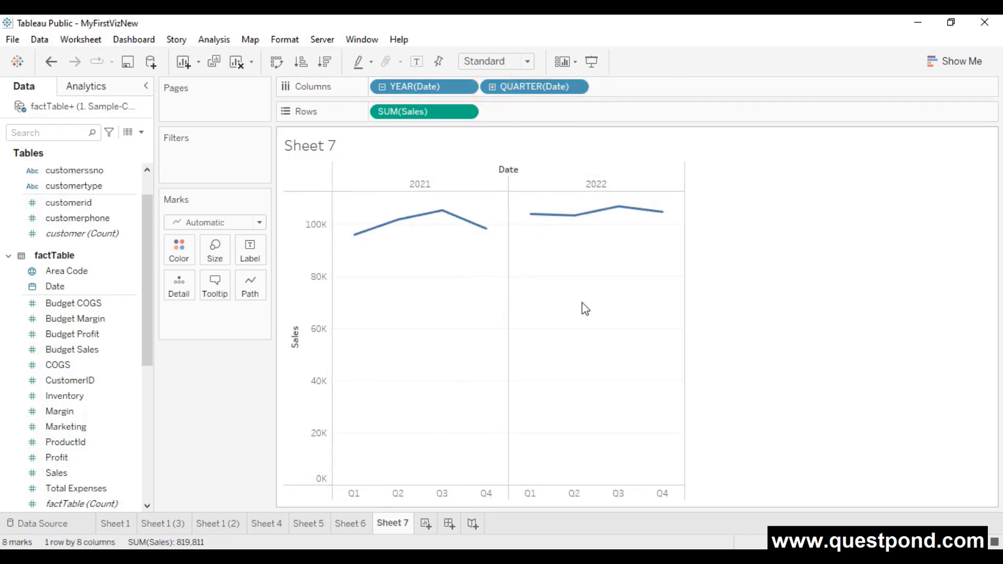
pyautogui.click(382, 86)
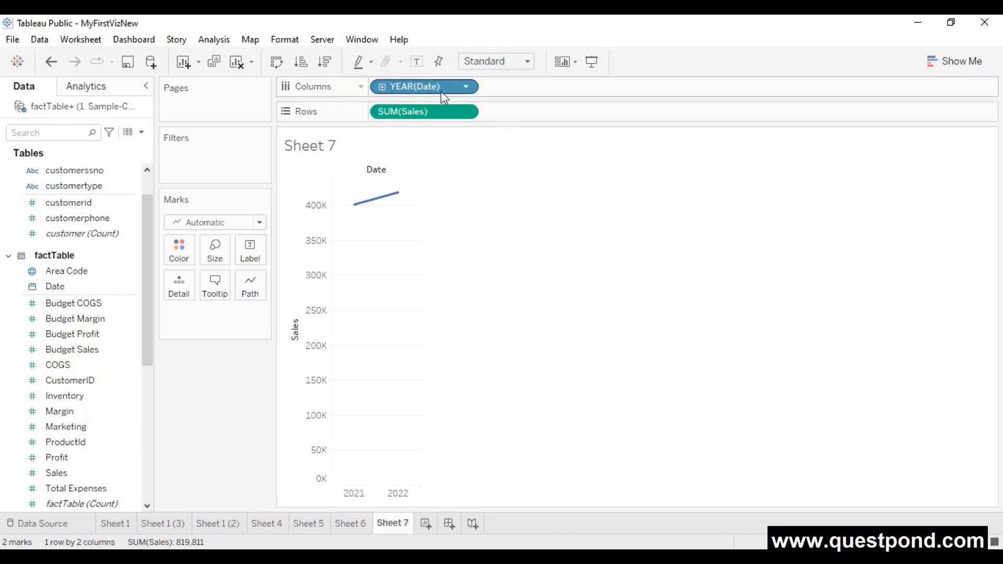
pyautogui.click(466, 87)
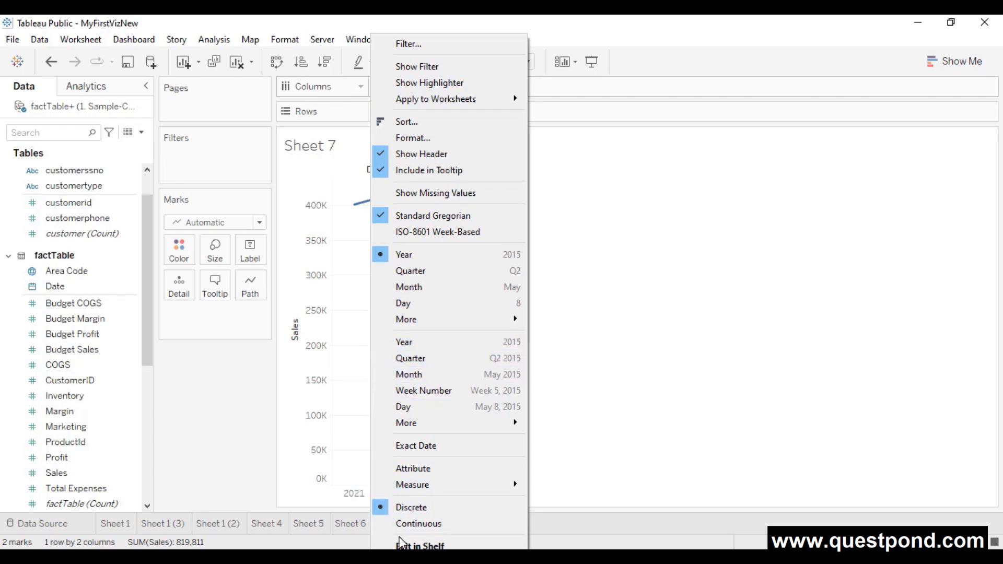
# - Turn Sheet 7's line into a continuous date axis drilled down to DAY(Date), then return to Sheet 6
pyautogui.click(418, 344)
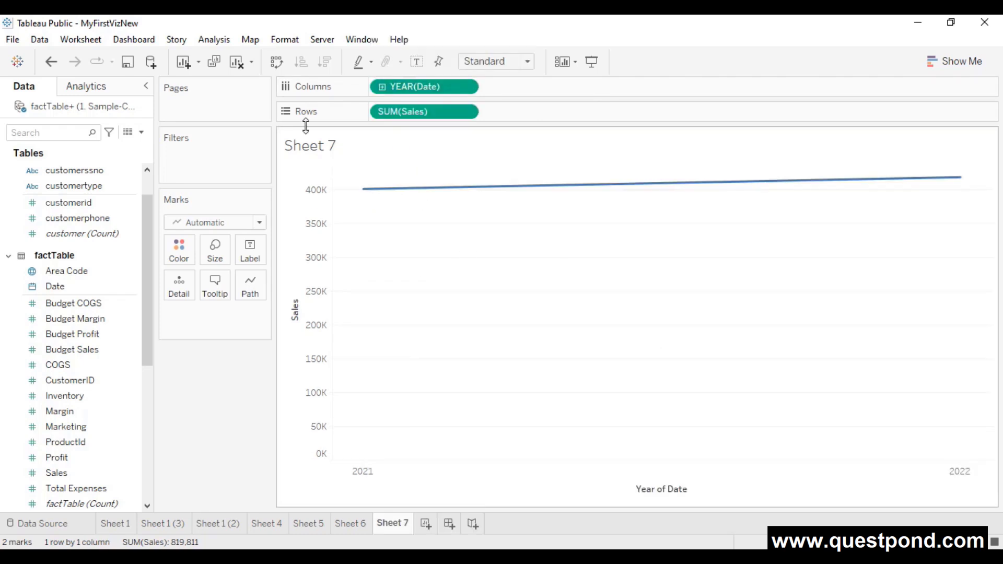
pyautogui.click(382, 87)
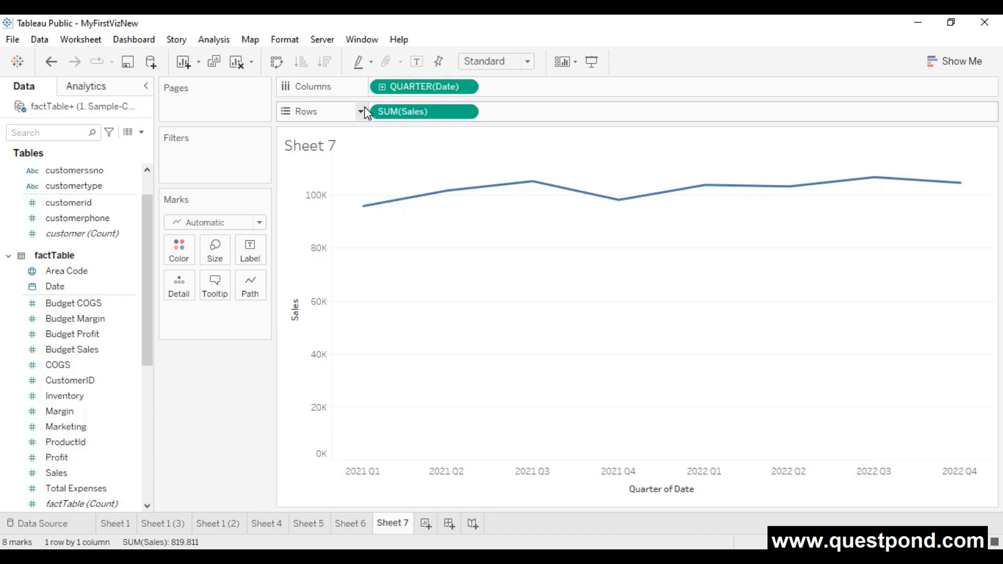
pyautogui.click(382, 86)
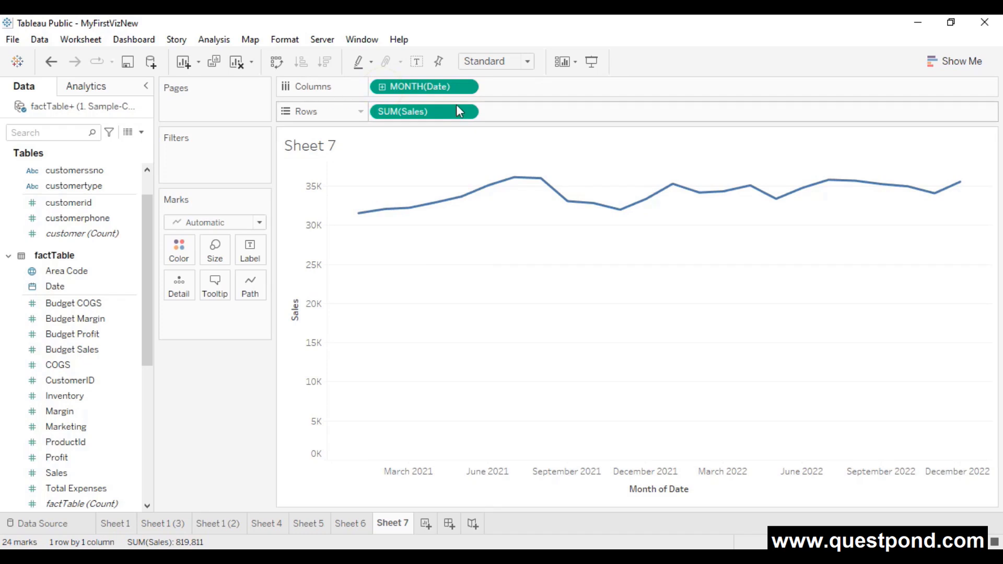
pyautogui.click(381, 87)
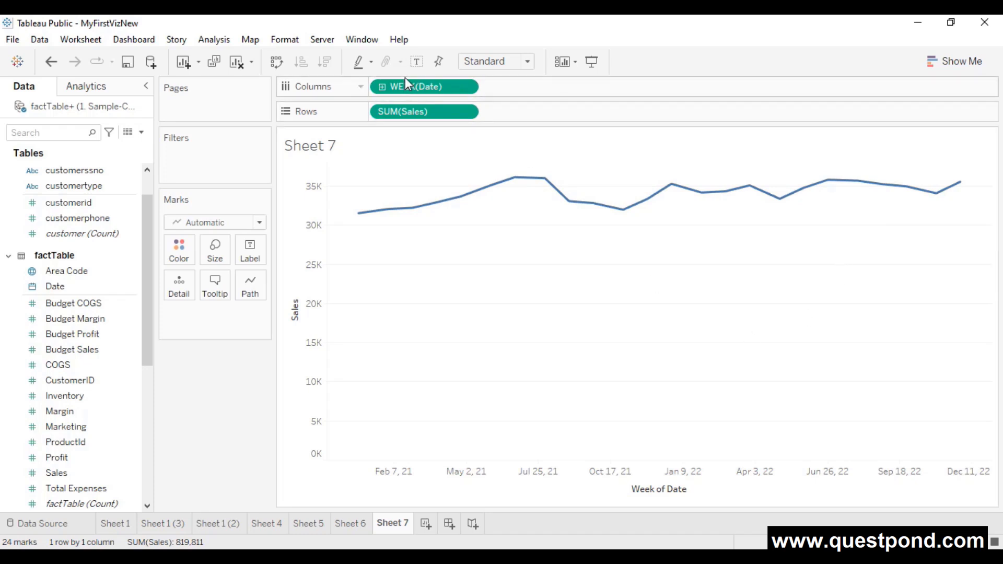
pyautogui.click(383, 87)
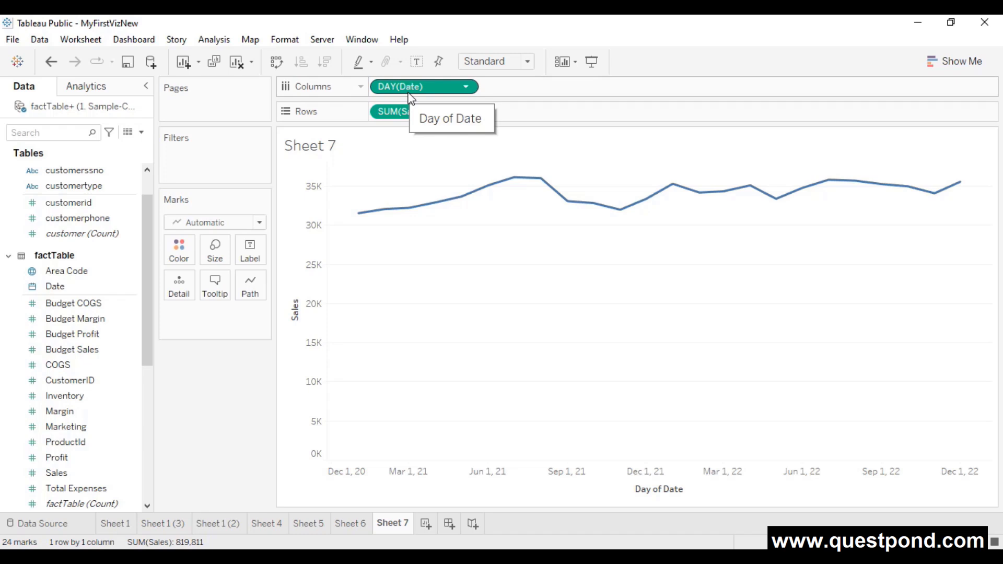
pyautogui.click(351, 523)
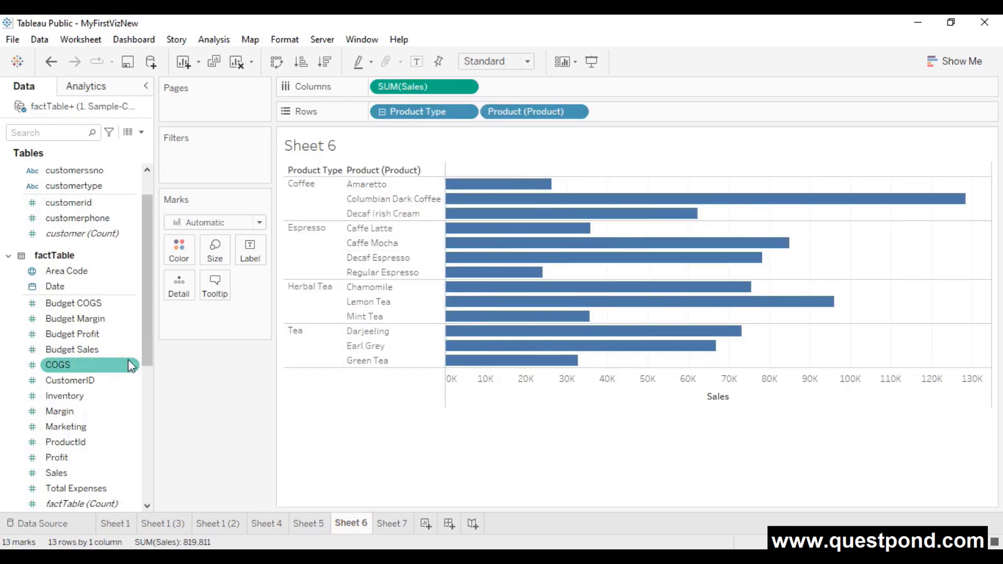
# - Drag Product Type out of the Products hierarchy so Product Type and Product stand alone, then return to Sheet 7
pyautogui.scroll(-3, 110, 397)
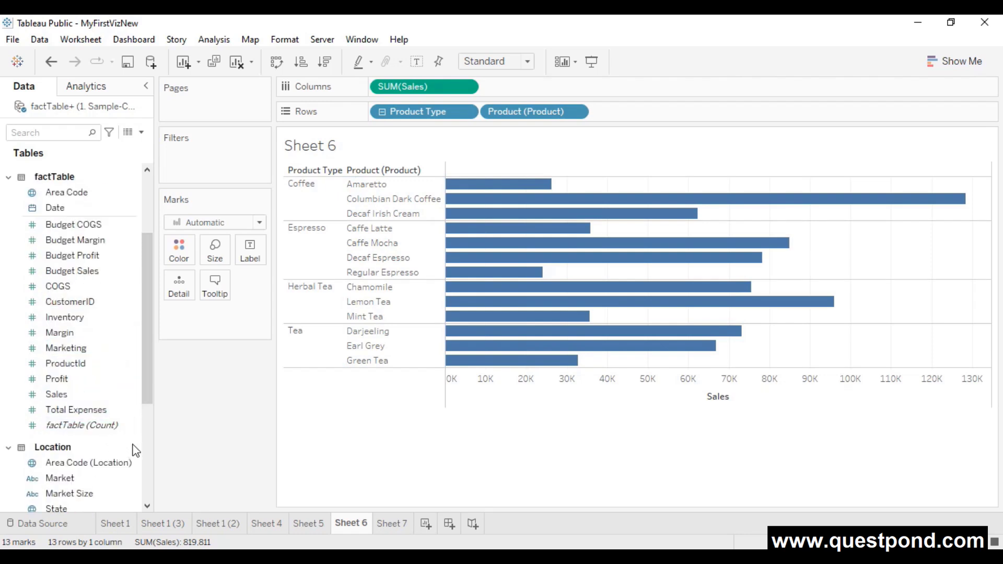
pyautogui.scroll(-3, 130, 452)
pyautogui.scroll(-3, 128, 460)
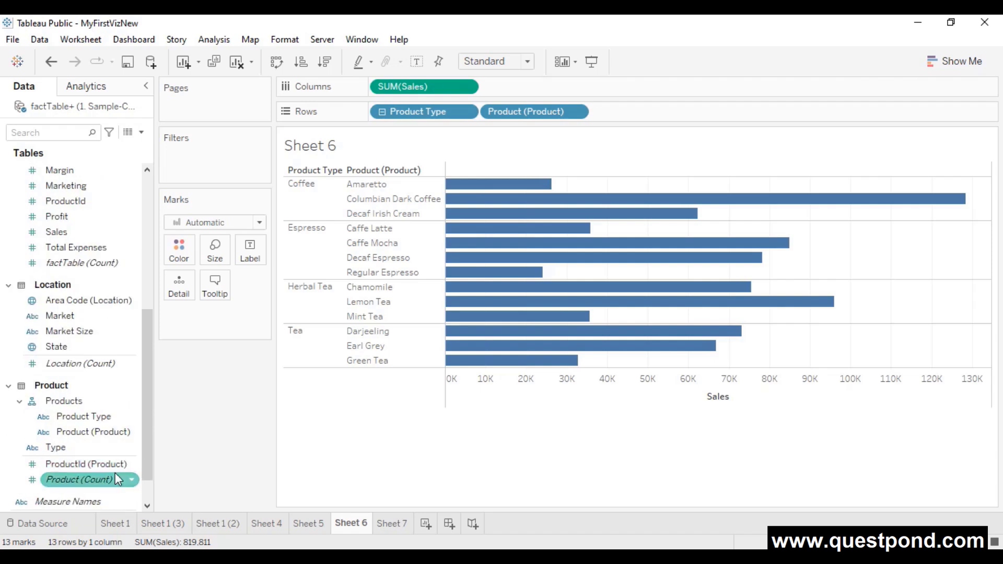
pyautogui.click(131, 402)
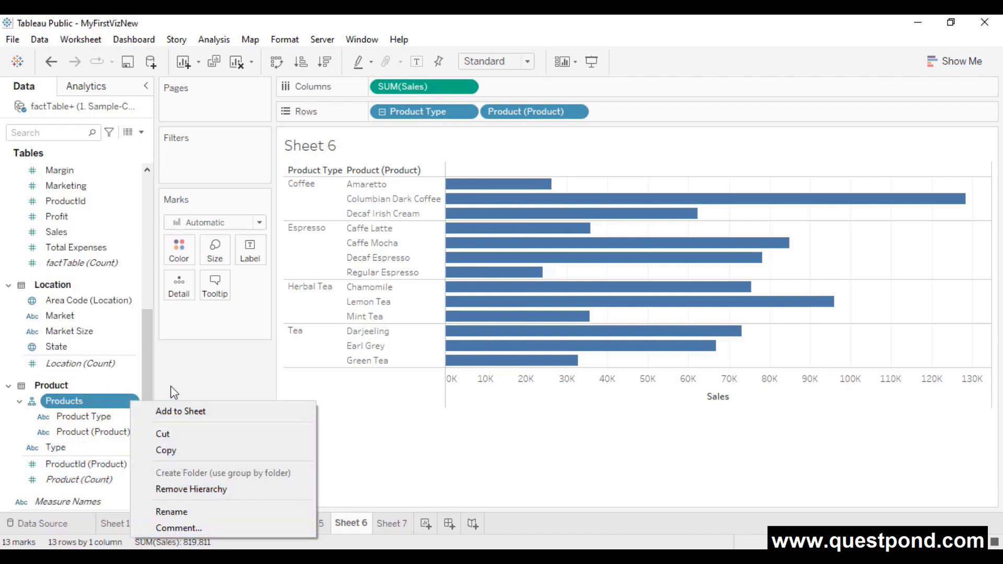
pyautogui.click(233, 368)
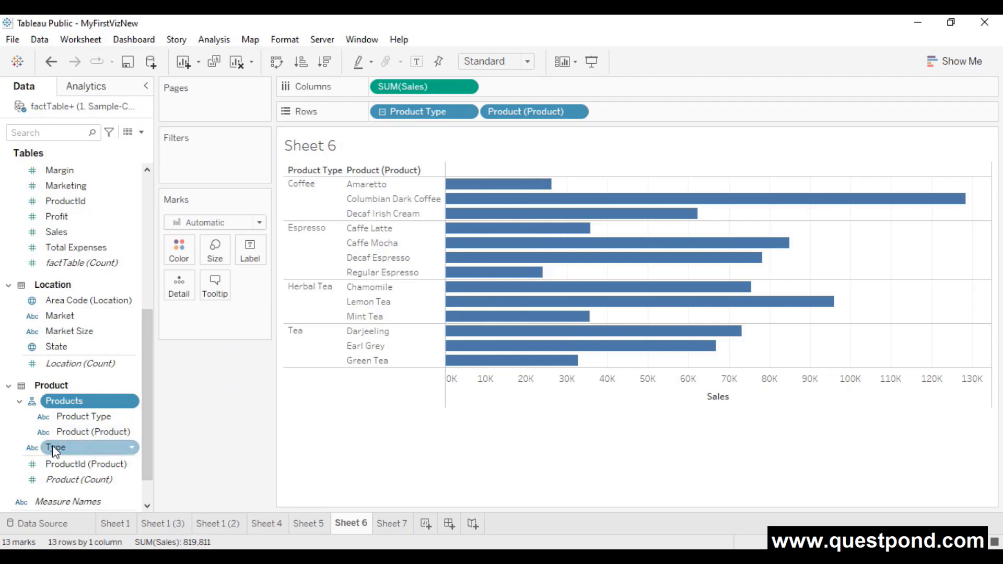
pyautogui.moveTo(64, 448)
pyautogui.mouseDown()
pyautogui.moveTo(79, 450)
pyautogui.moveTo(67, 448)
pyautogui.moveTo(72, 435)
pyautogui.moveTo(64, 449)
pyautogui.mouseUp()
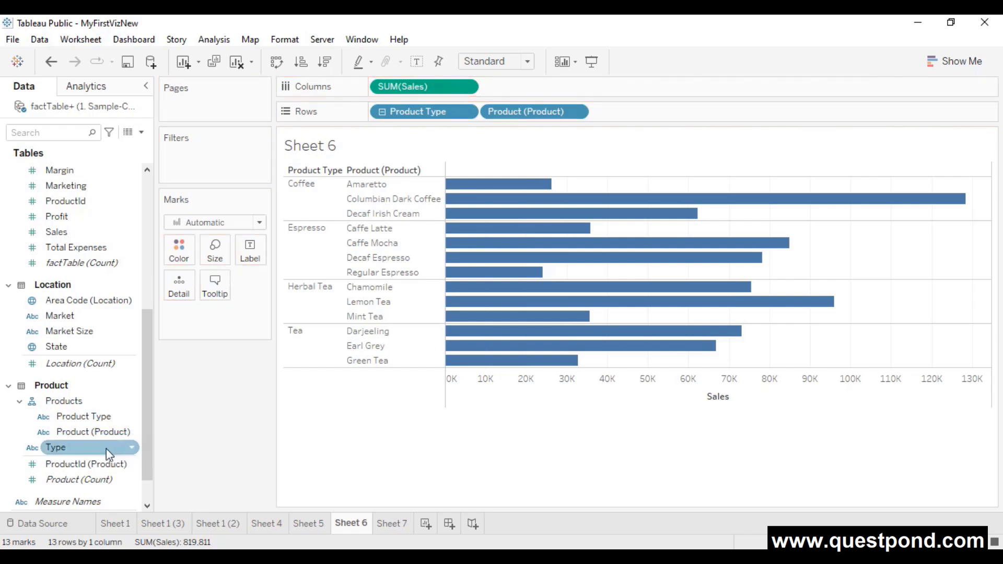
pyautogui.click(88, 432)
pyautogui.click(98, 416)
pyautogui.click(93, 434)
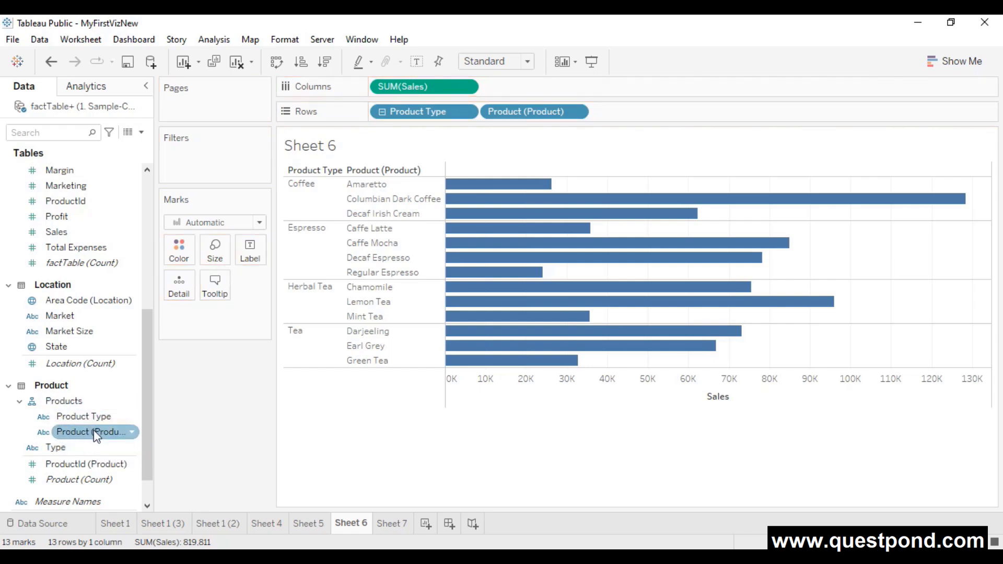
pyautogui.click(89, 415)
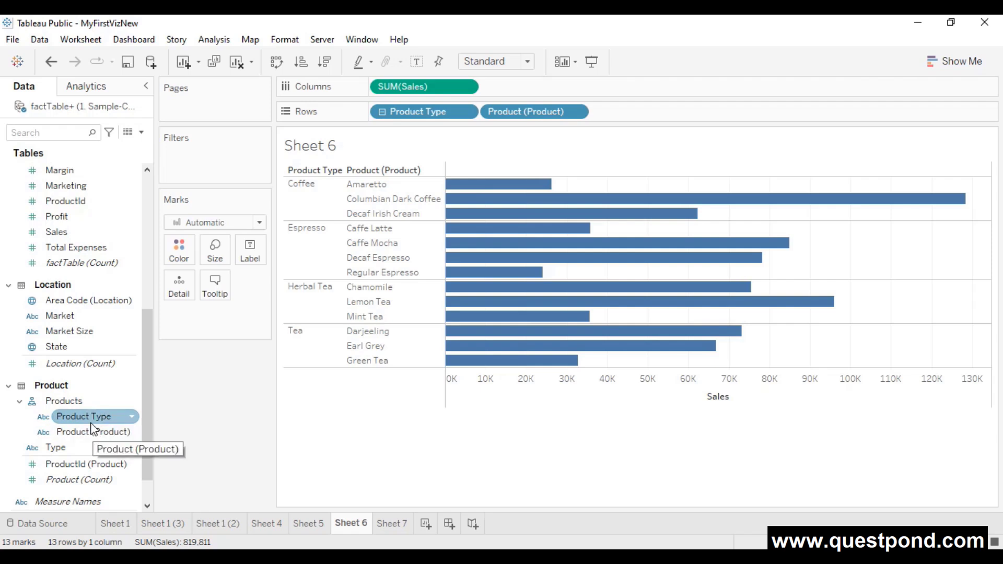
pyautogui.moveTo(89, 416); pyautogui.dragTo(87, 444)
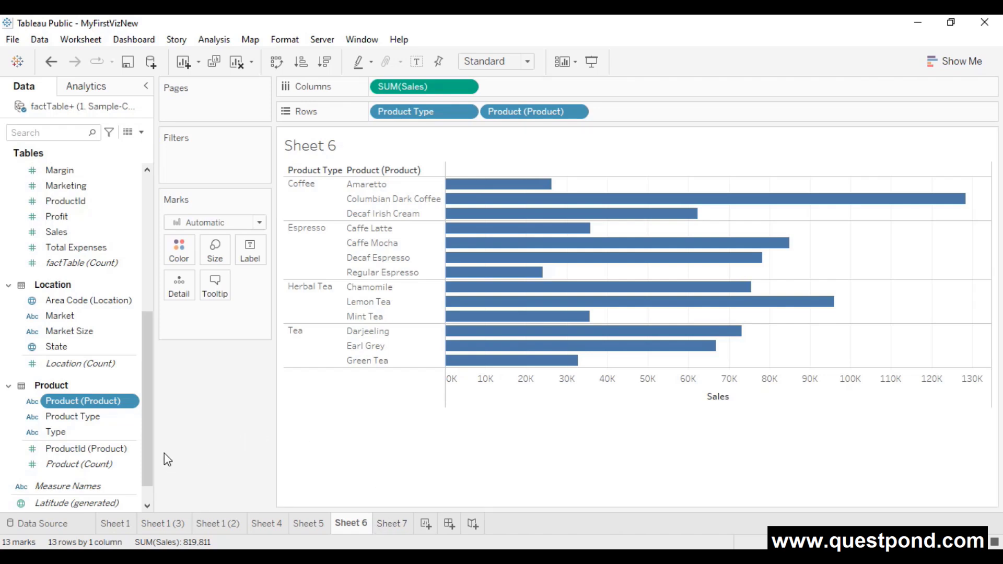
pyautogui.click(403, 523)
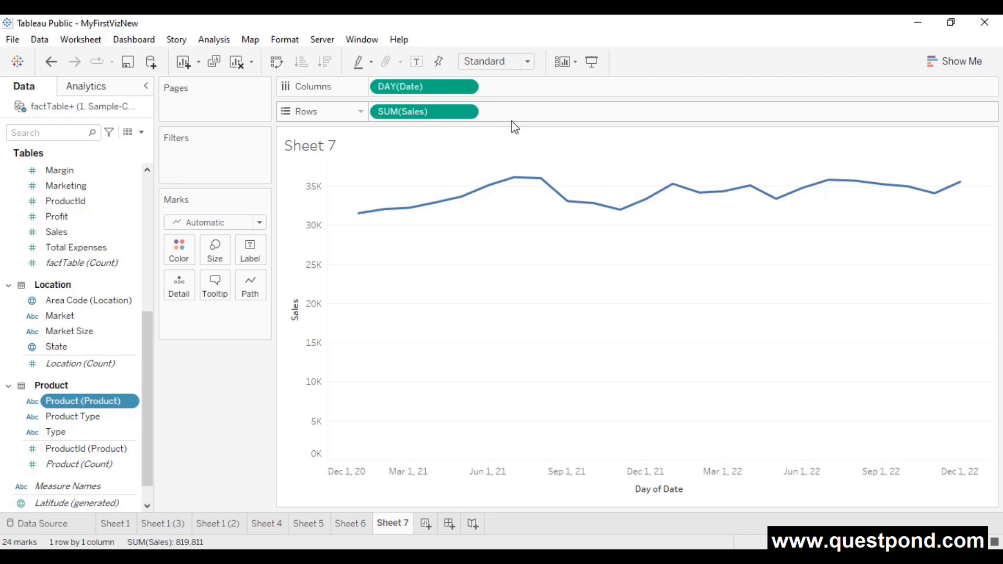
pyautogui.scroll(5, 145, 333)
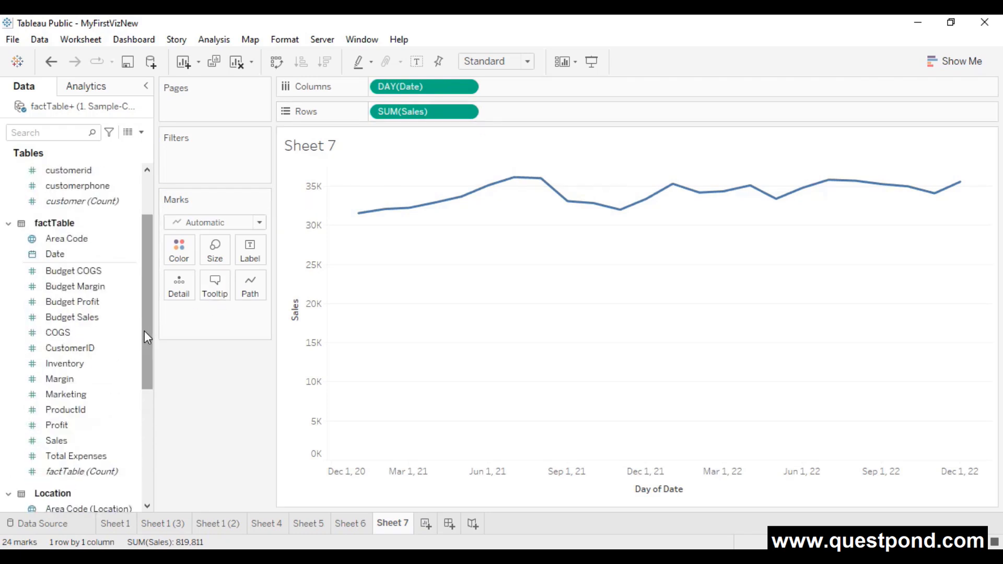
pyautogui.click(81, 255)
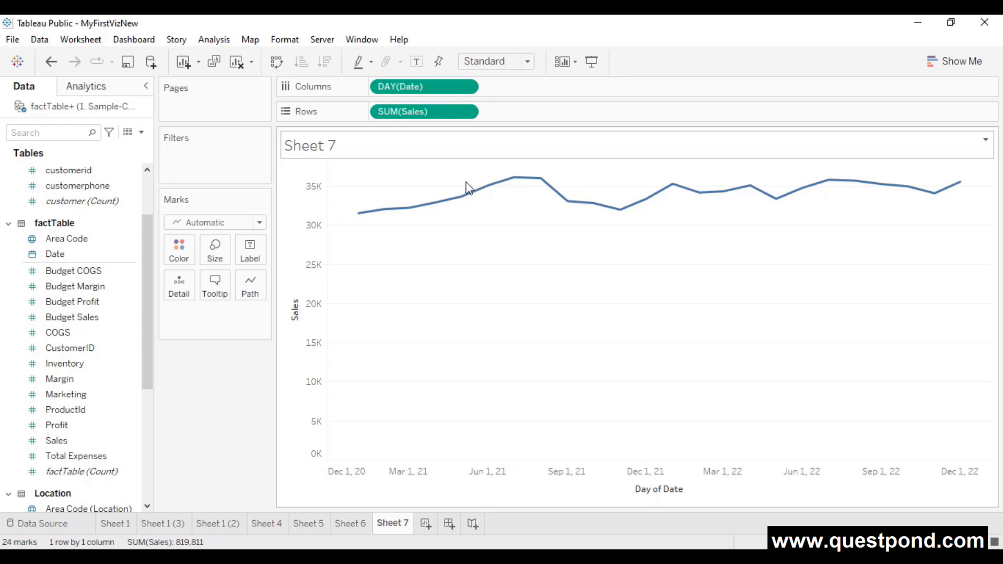
pyautogui.click(349, 524)
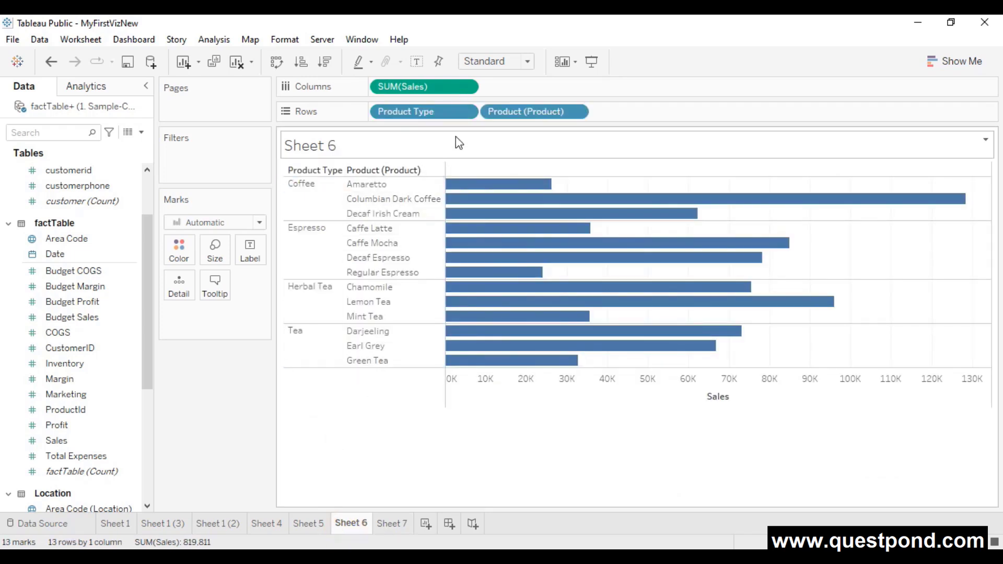
# - Check the Product Type pill's menu without changes, then switch to the First Viz sheet
pyautogui.click(465, 115)
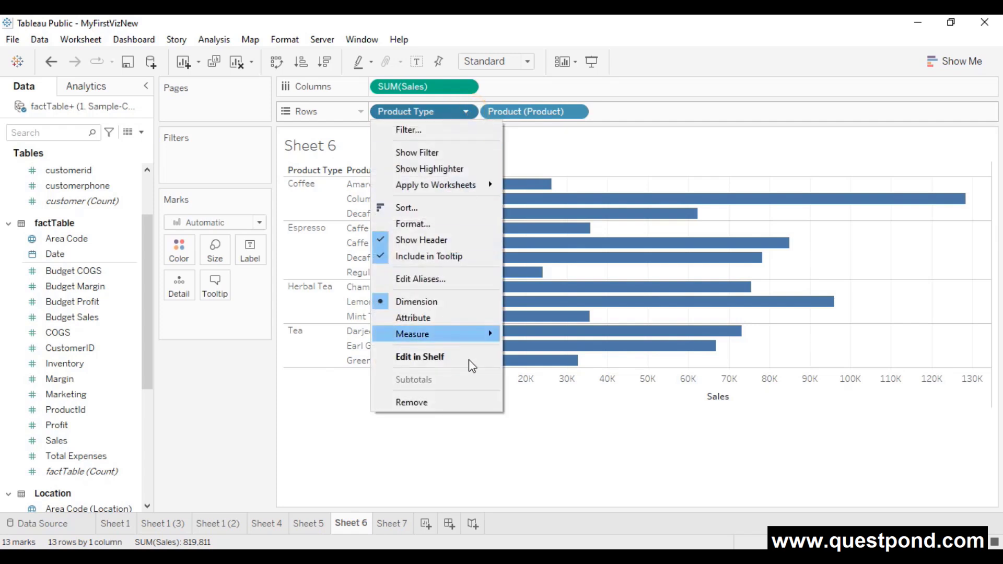
pyautogui.click(572, 445)
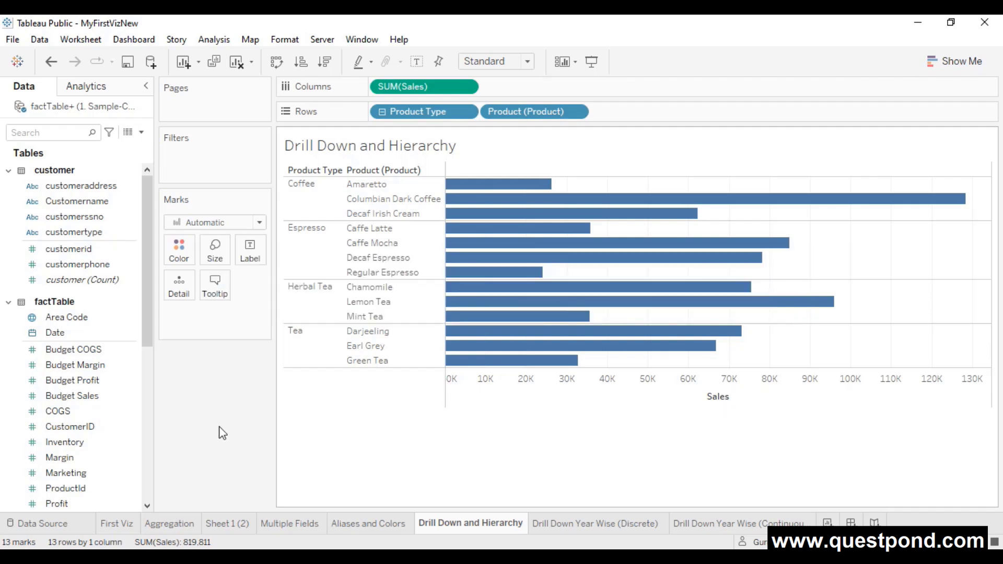
pyautogui.click(115, 523)
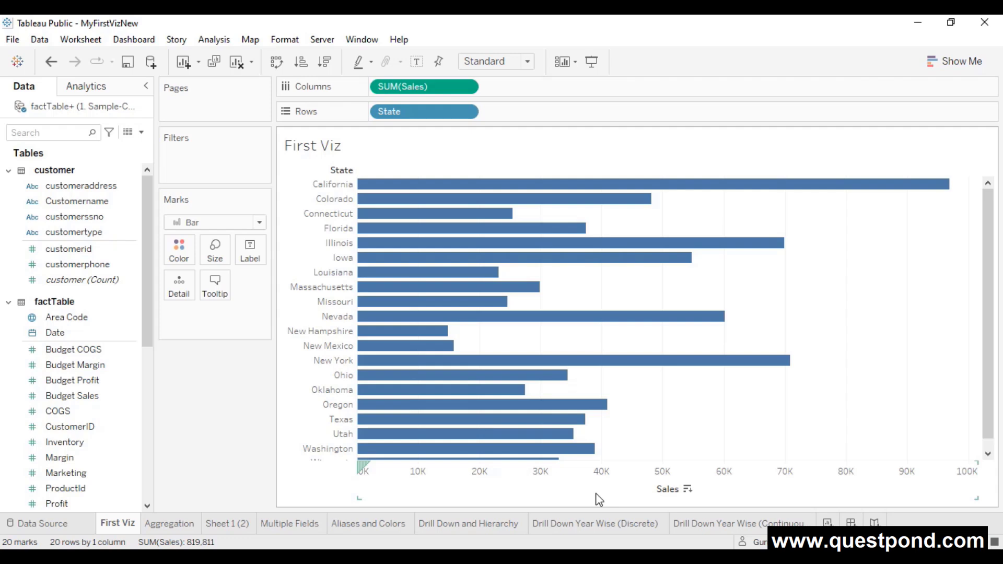
# - Select California, Colorado and Connecticut, then cancel and clear the selection
pyautogui.click(339, 187)
pyautogui.keyDown('ctrl'); pyautogui.click(337, 201); pyautogui.keyUp('ctrl')
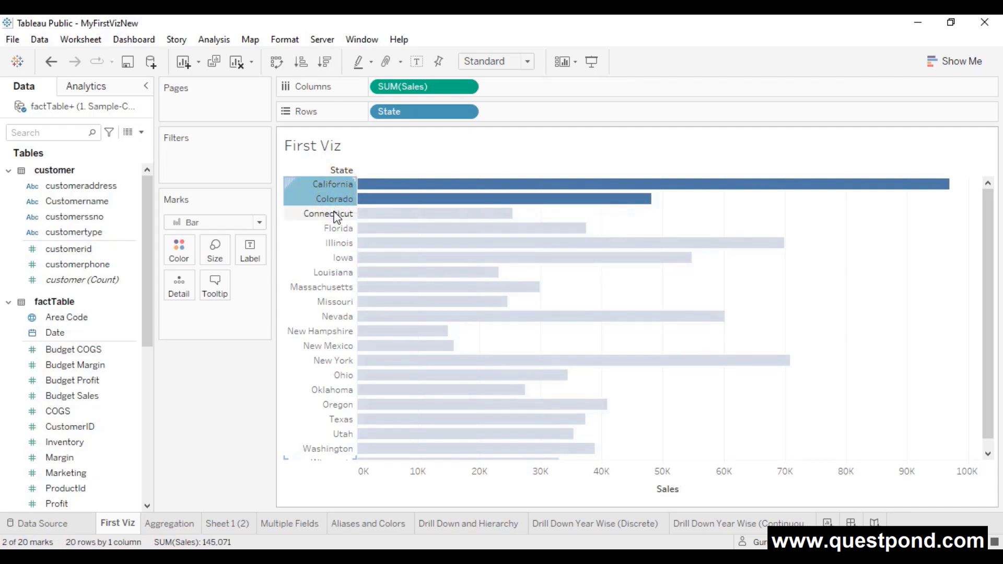
pyautogui.keyDown('ctrl'); pyautogui.click(335, 215); pyautogui.keyUp('ctrl')
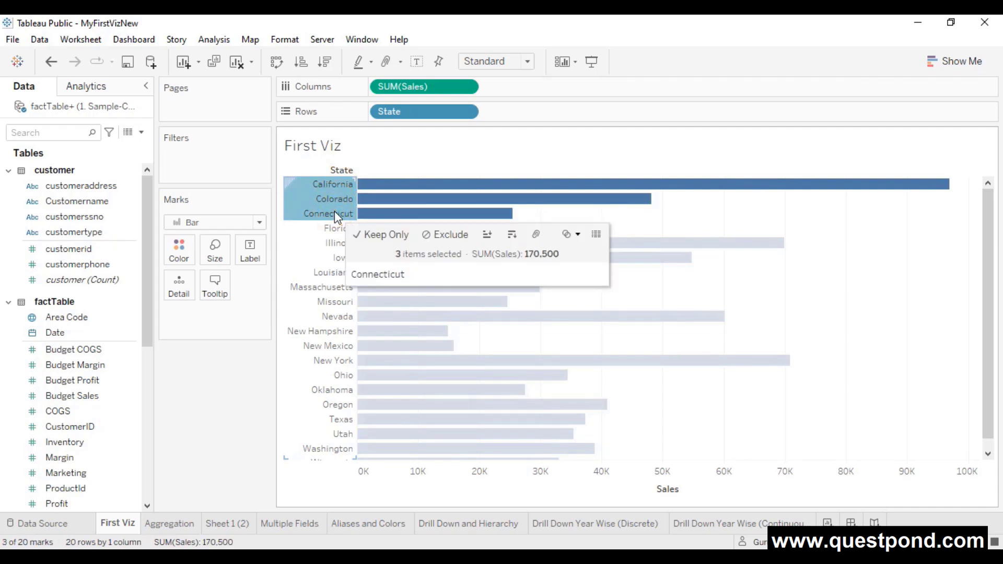
pyautogui.rightClick(334, 214)
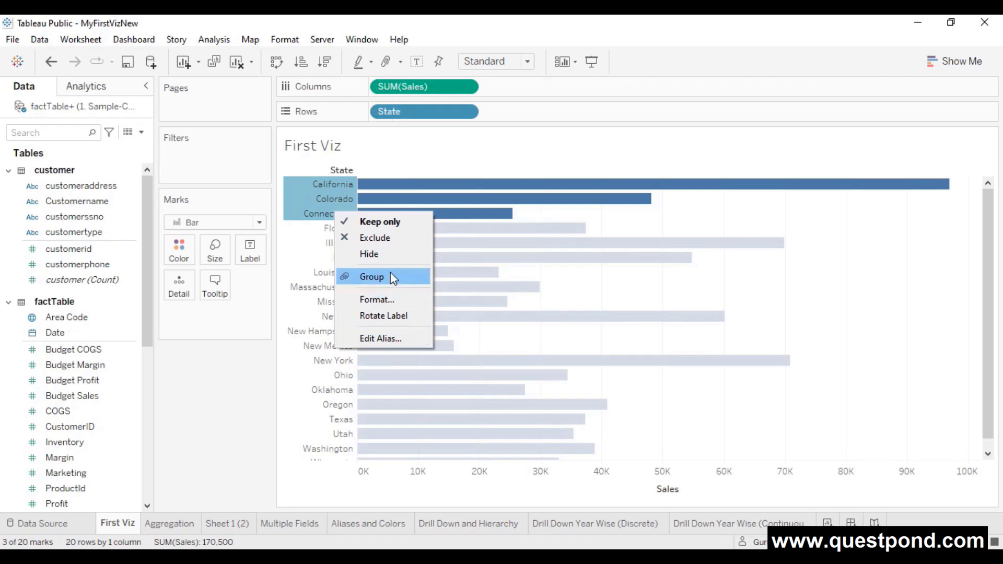
pyautogui.click(446, 149)
pyautogui.click(309, 481)
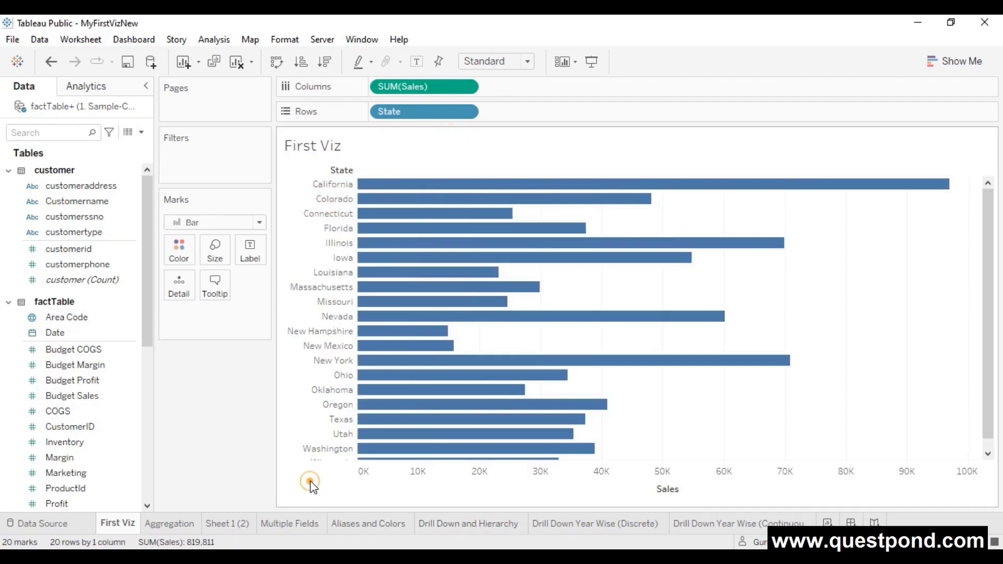
# - Group California, Colorado, Connecticut, Florida, Illinois and Iowa into one bar
pyautogui.click(340, 187)
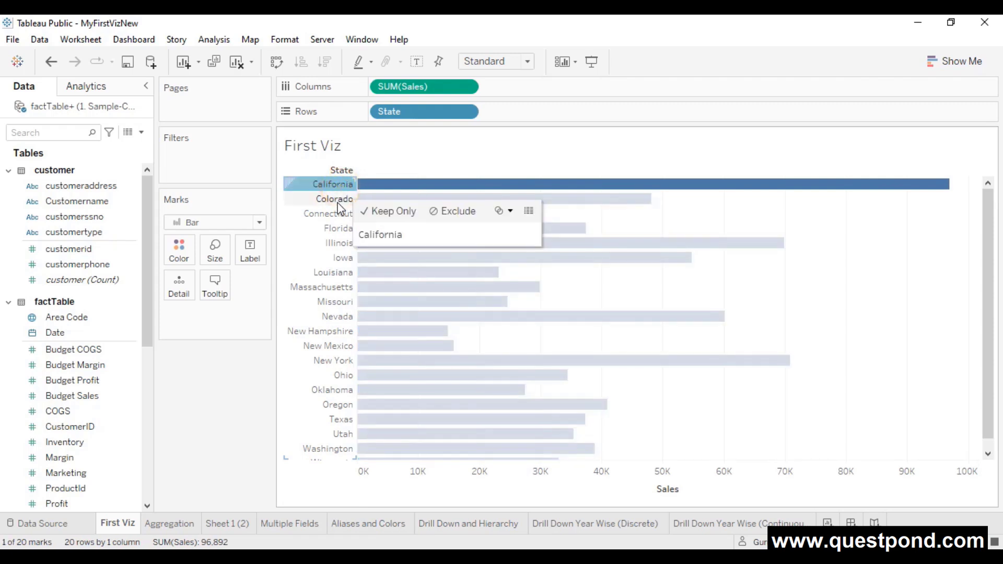
pyautogui.keyDown('ctrl'); pyautogui.click(337, 199); pyautogui.keyUp('ctrl')
pyautogui.keyDown('ctrl'); pyautogui.click(335, 215); pyautogui.keyUp('ctrl')
pyautogui.keyDown('ctrl'); pyautogui.click(335, 229); pyautogui.keyUp('ctrl')
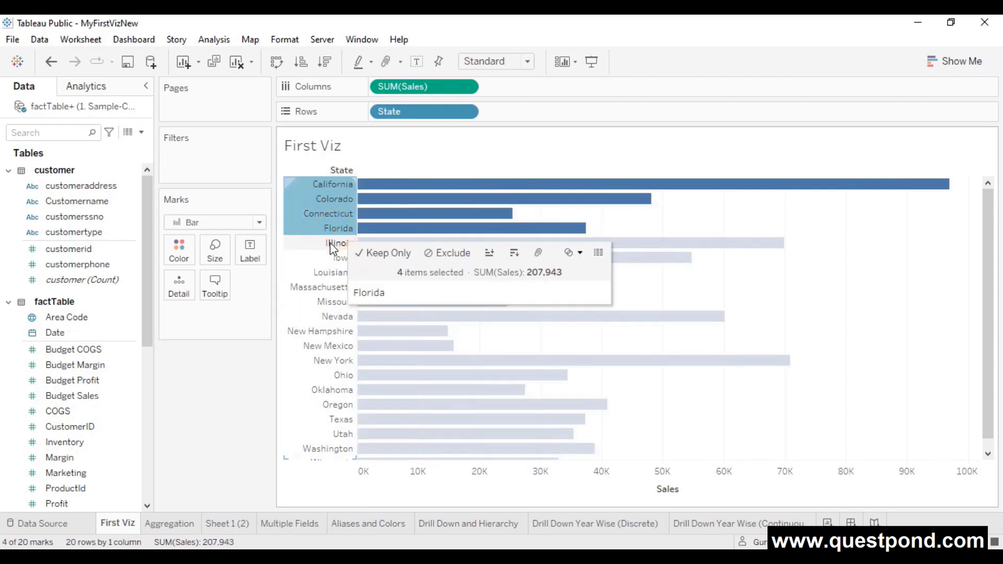
pyautogui.keyDown('ctrl'); pyautogui.click(335, 243); pyautogui.keyUp('ctrl')
pyautogui.keyDown('ctrl'); pyautogui.click(336, 258); pyautogui.keyUp('ctrl')
pyautogui.rightClick(339, 242)
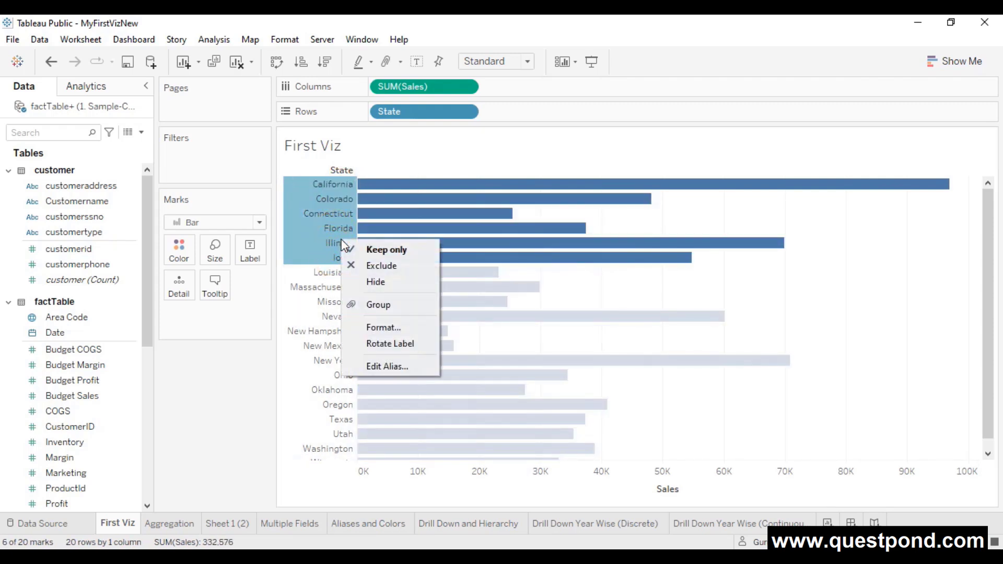
pyautogui.click(378, 305)
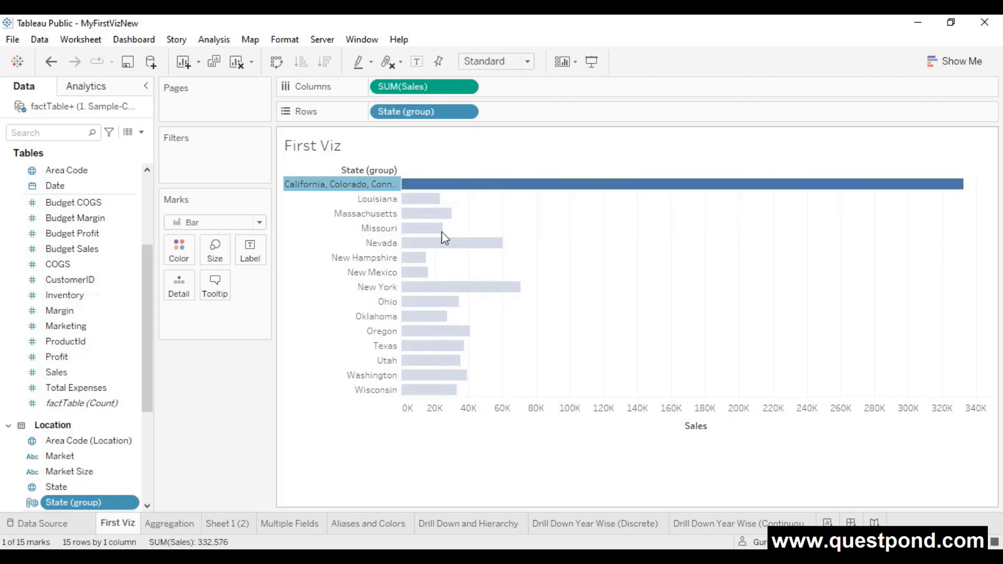
# - Group Louisiana, Massachusetts, Missouri, Nevada, New Hampshire and New Mexico into one bar
pyautogui.click(381, 200)
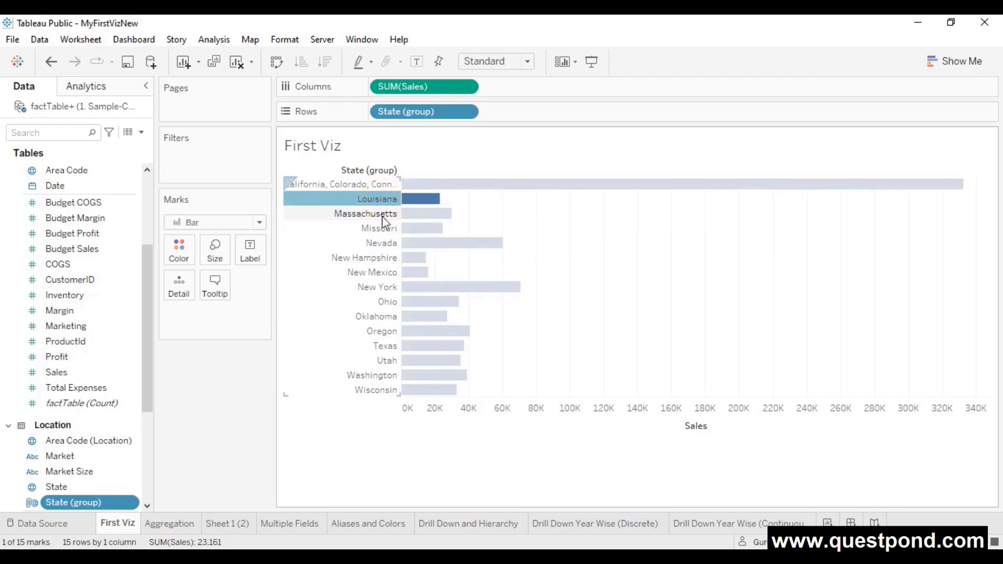
pyautogui.keyDown('ctrl'); pyautogui.click(382, 214); pyautogui.keyUp('ctrl')
pyautogui.keyDown('ctrl'); pyautogui.click(373, 229); pyautogui.keyUp('ctrl')
pyautogui.keyDown('ctrl'); pyautogui.click(377, 243); pyautogui.keyUp('ctrl')
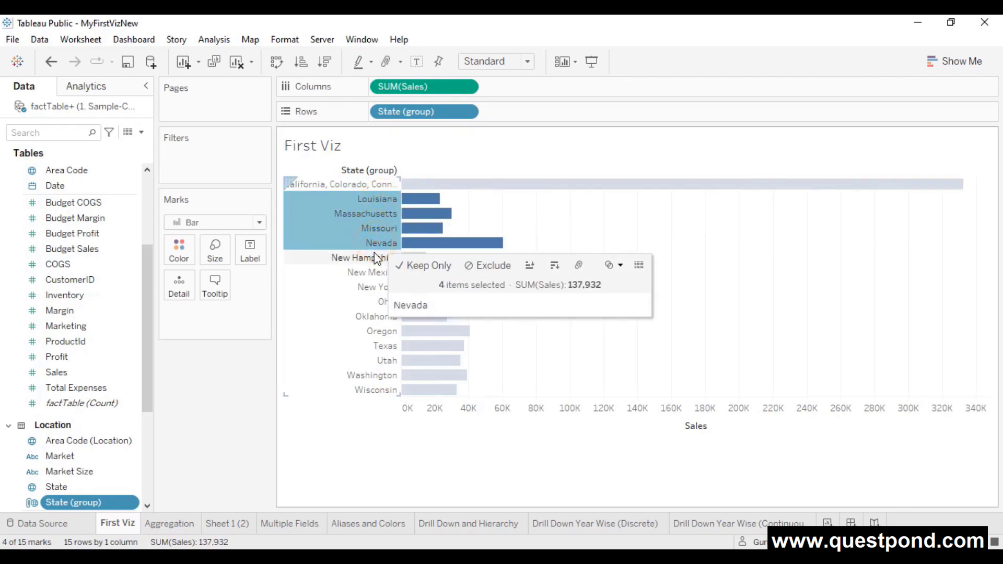
pyautogui.keyDown('ctrl'); pyautogui.click(375, 259); pyautogui.keyUp('ctrl')
pyautogui.keyDown('ctrl'); pyautogui.click(371, 273); pyautogui.keyUp('ctrl')
pyautogui.rightClick(371, 274)
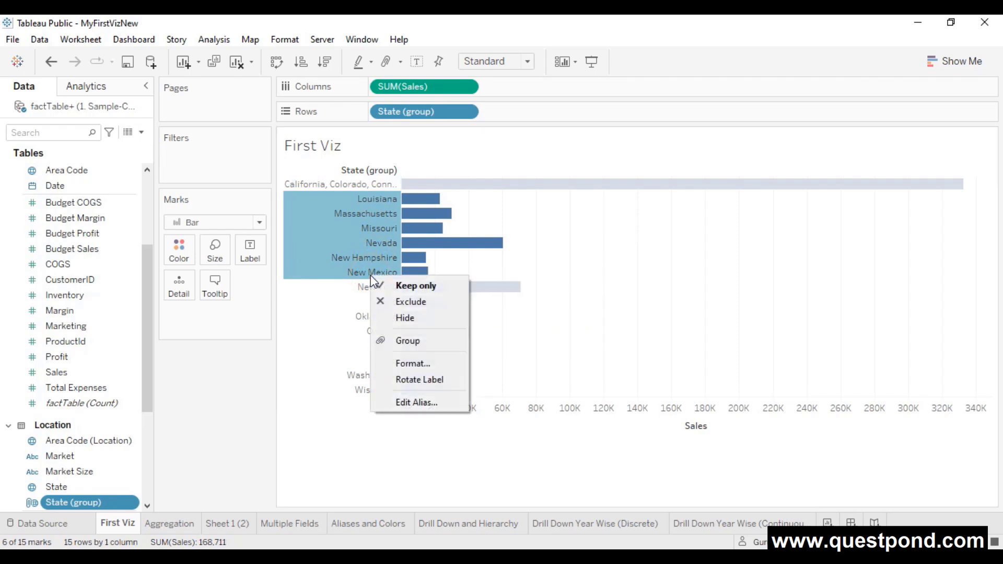
pyautogui.click(424, 346)
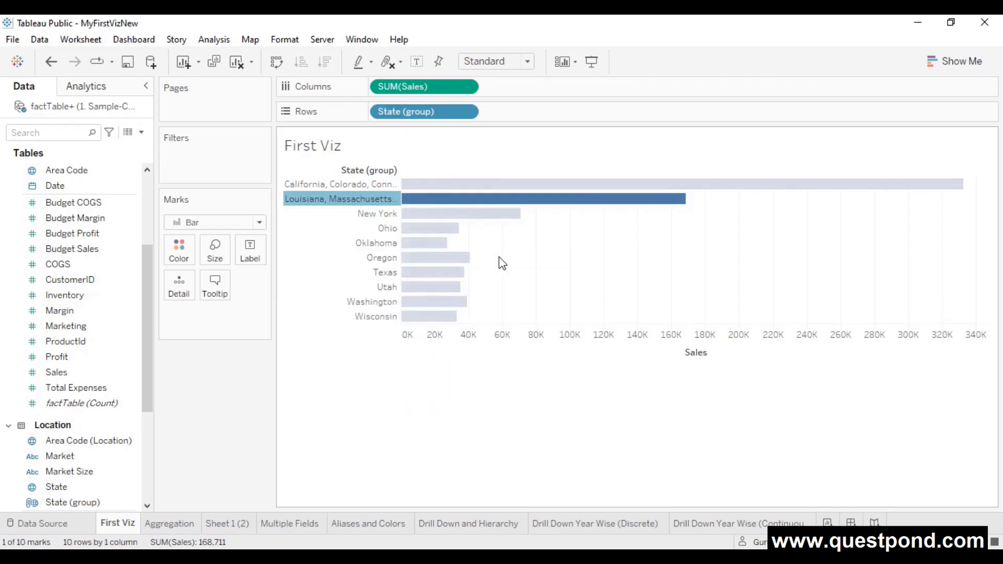
# - Group the states from New York through Wisconsin into a third bar
pyautogui.click(386, 214)
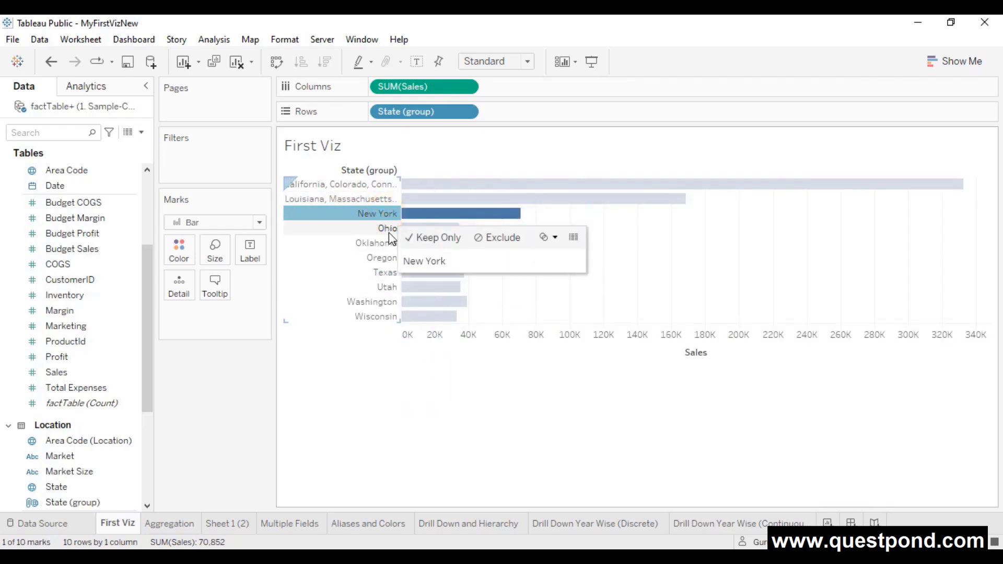
pyautogui.keyDown('shift'); pyautogui.click(385, 228); pyautogui.keyUp('shift')
pyautogui.keyDown('shift'); pyautogui.click(380, 307); pyautogui.keyUp('shift')
pyautogui.rightClick(379, 302)
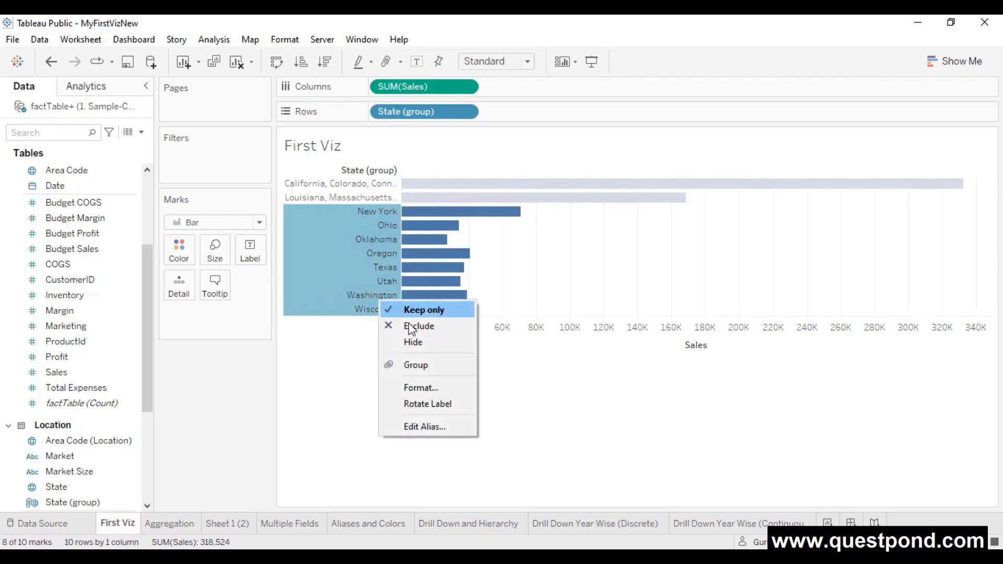
pyautogui.click(409, 365)
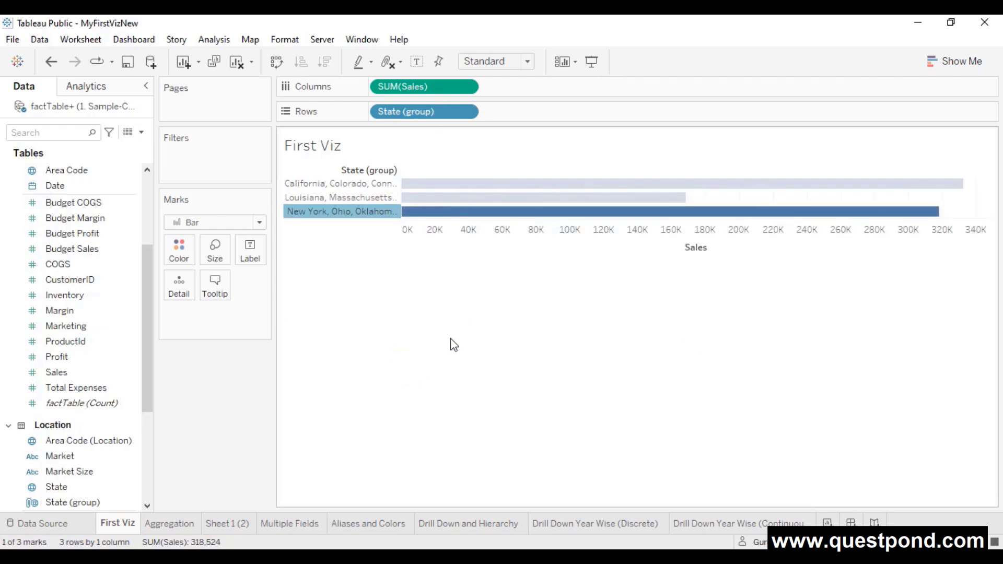
# - Remove State (group) from the First Viz chart's Rows
pyautogui.moveTo(488, 194)
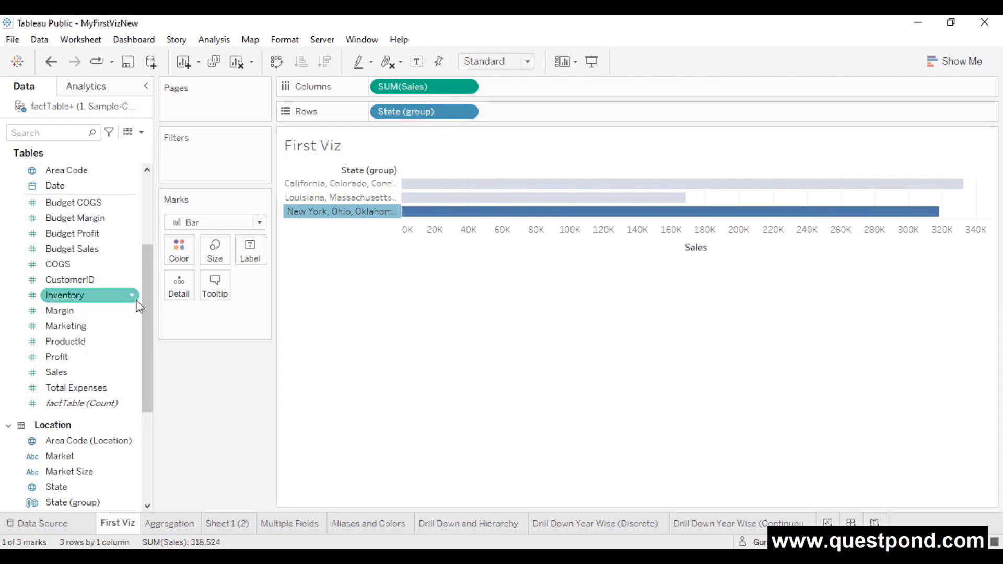
pyautogui.moveTo(149, 280); pyautogui.dragTo(151, 358)
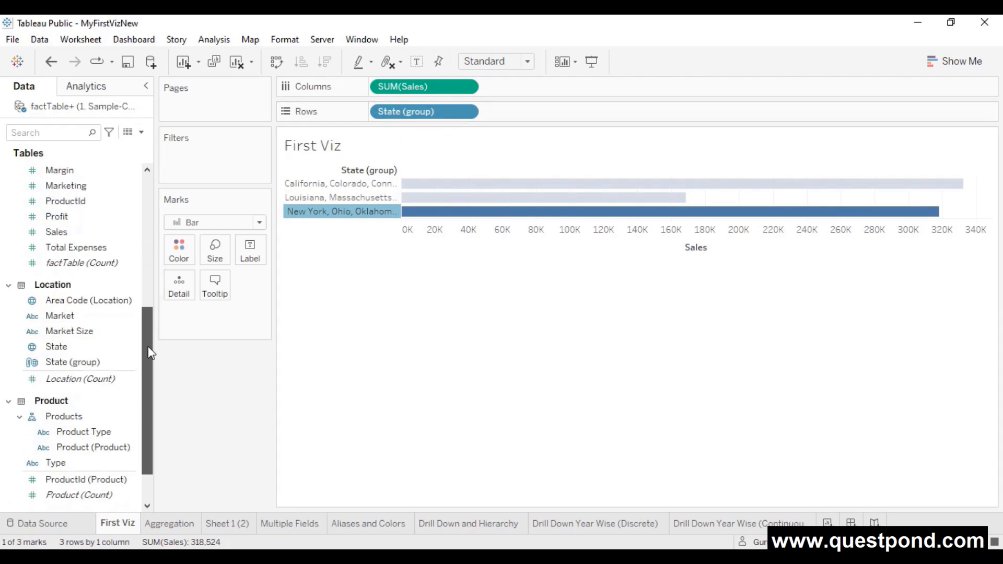
pyautogui.click(50, 363)
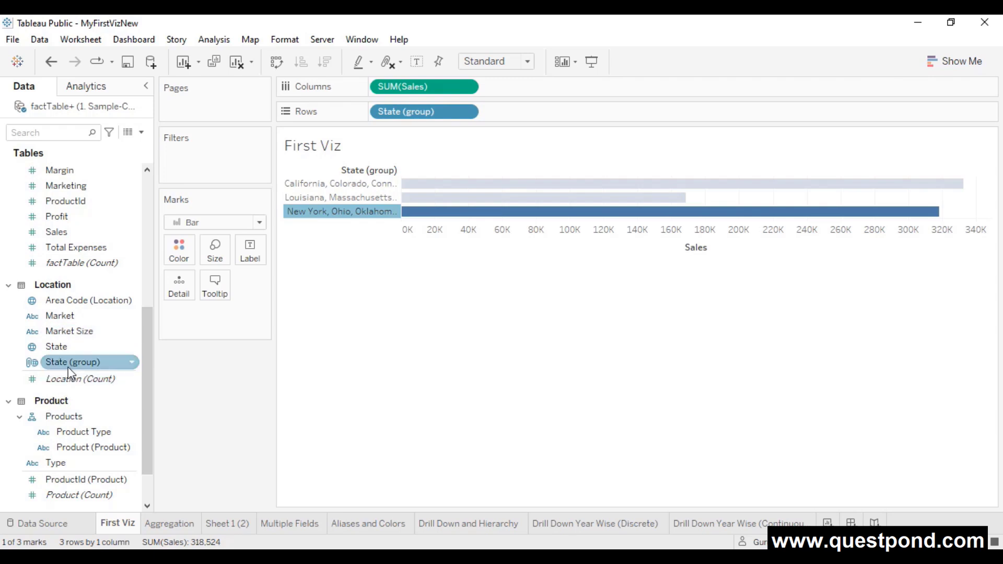
pyautogui.click(394, 113)
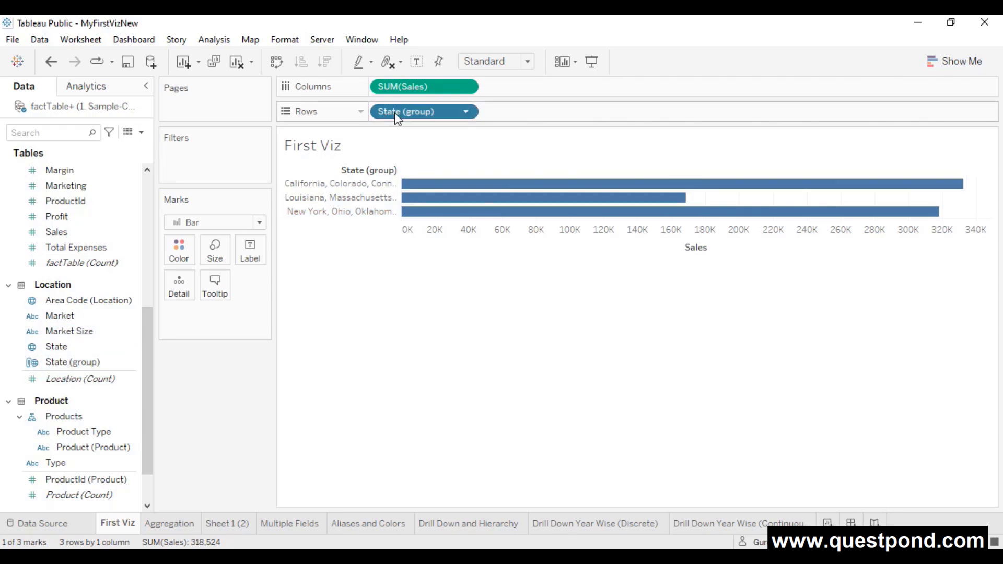
pyautogui.moveTo(394, 112); pyautogui.dragTo(192, 387)
pyautogui.moveTo(58, 347); pyautogui.dragTo(224, 377)
pyautogui.moveTo(85, 363); pyautogui.dragTo(426, 118)
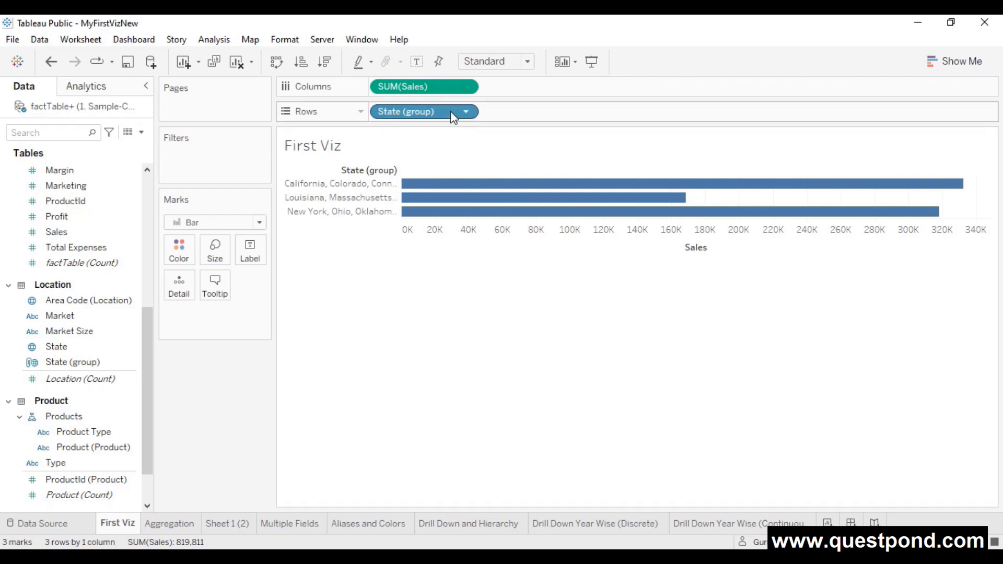
pyautogui.moveTo(454, 111); pyautogui.dragTo(246, 391)
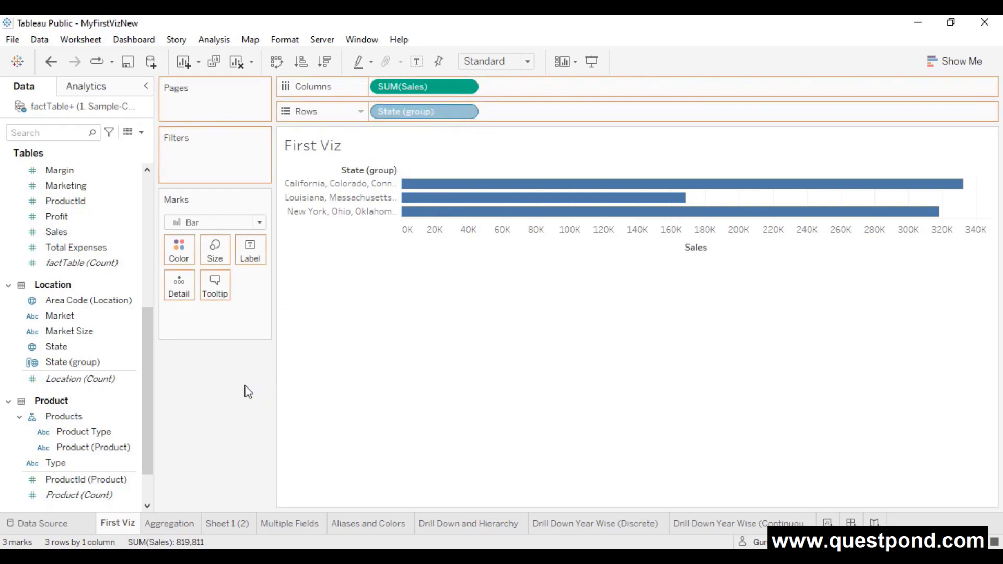
# - Delete the State (group) field and put State back on Rows
pyautogui.rightClick(94, 365)
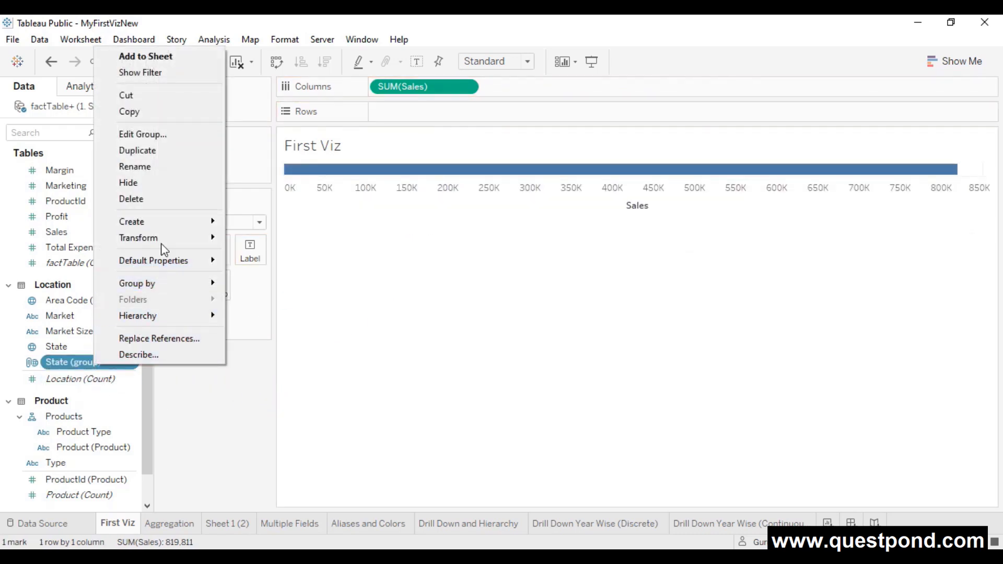
pyautogui.click(146, 198)
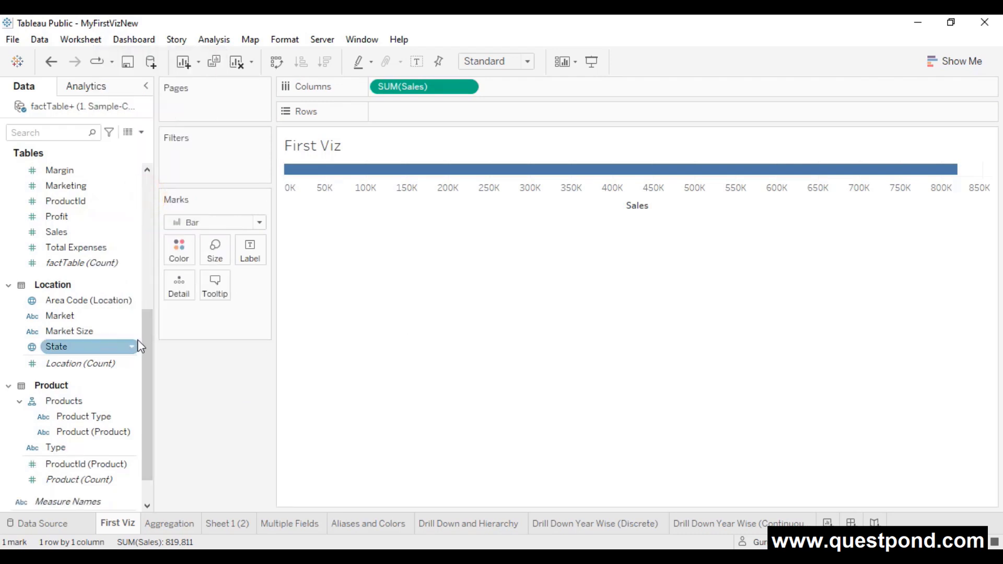
pyautogui.moveTo(99, 345); pyautogui.dragTo(415, 112)
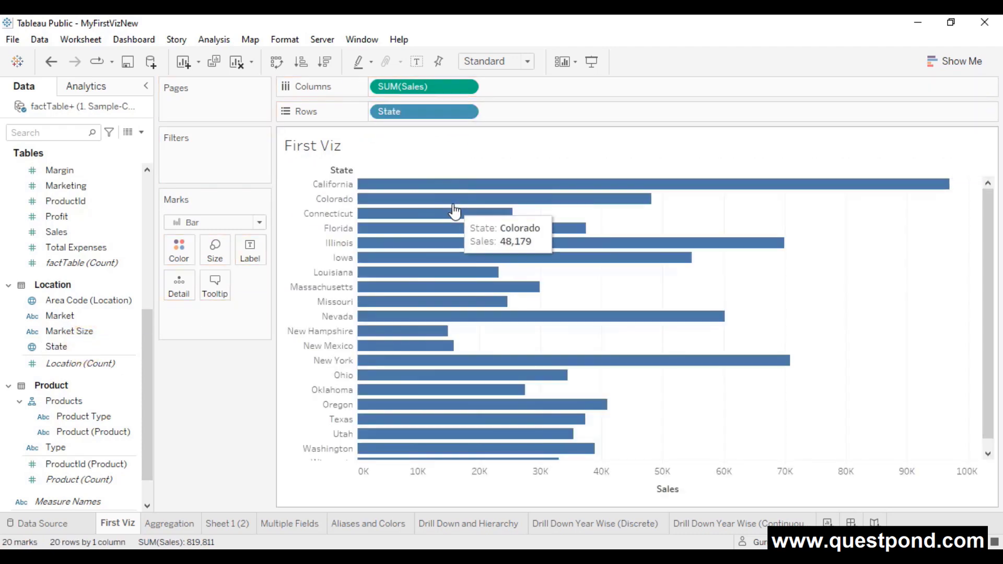
# - Group California, Colorado, Connecticut, Florida, Illinois and Iowa as North Region
pyautogui.click(133, 350)
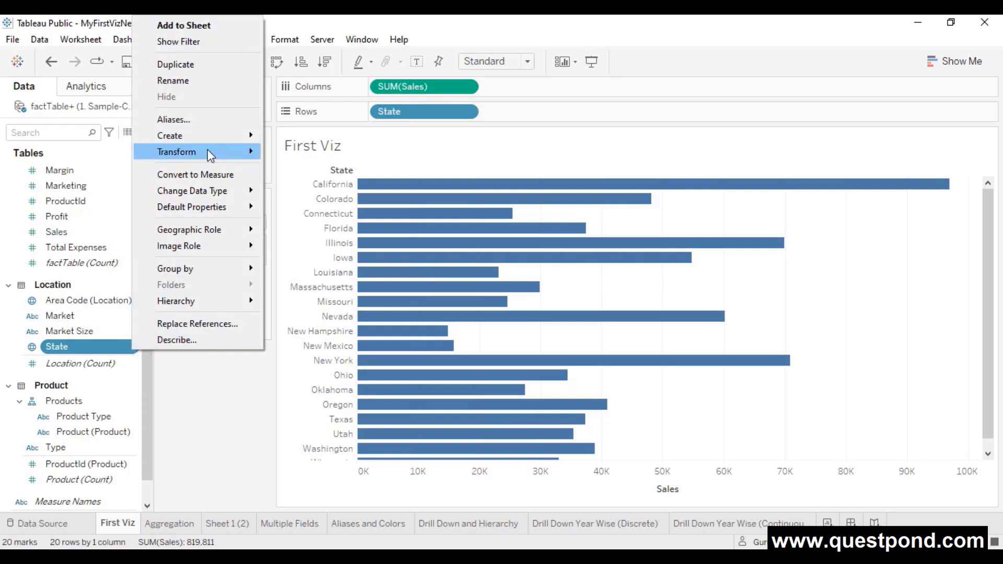
pyautogui.moveTo(209, 138)
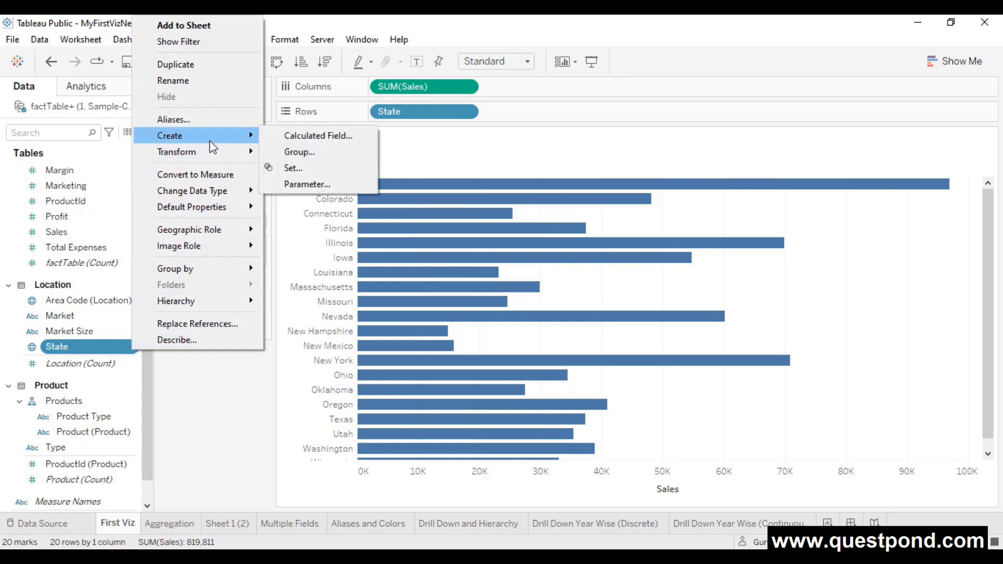
pyautogui.click(300, 157)
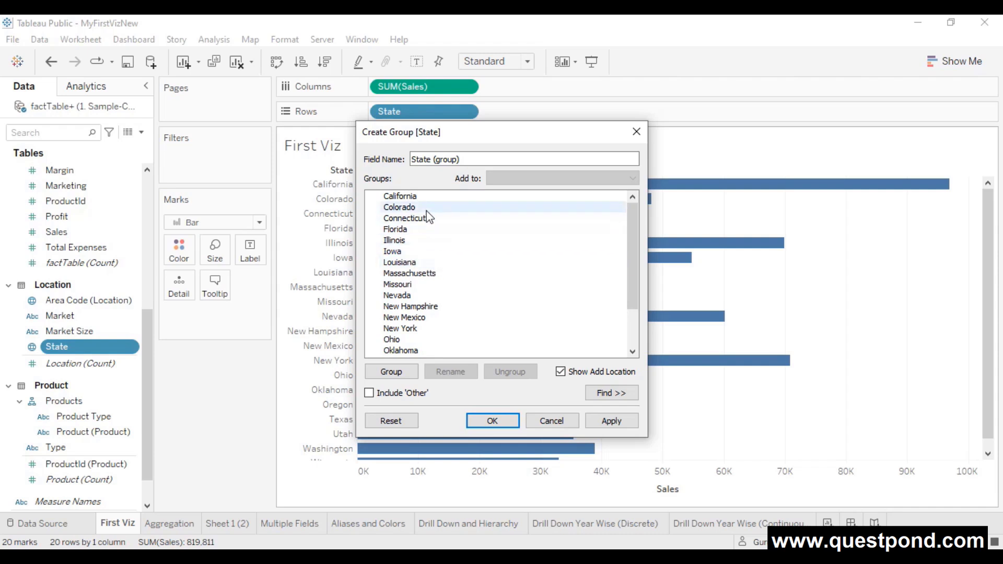
pyautogui.click(412, 199)
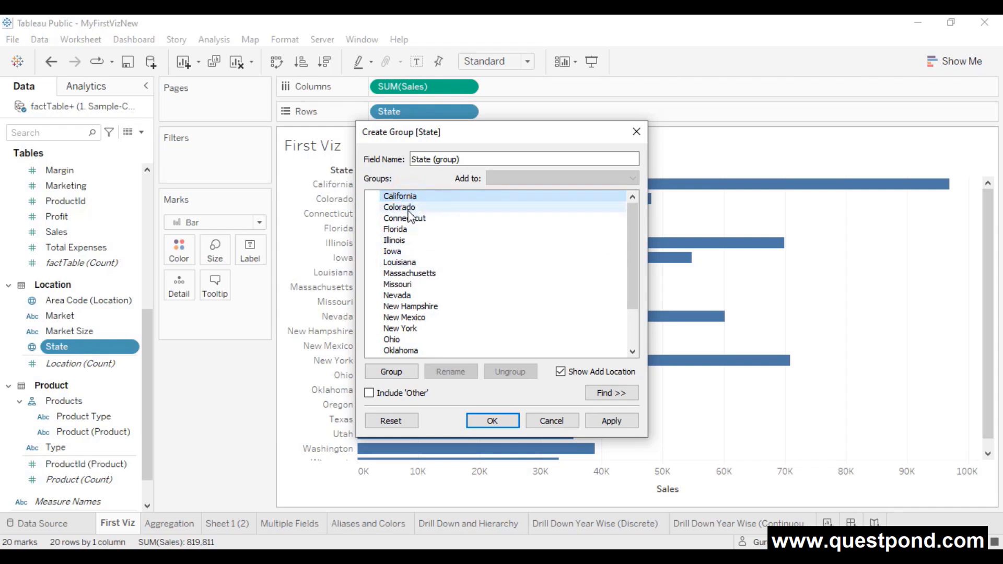
pyautogui.keyDown('shift'); pyautogui.click(405, 217); pyautogui.keyUp('shift')
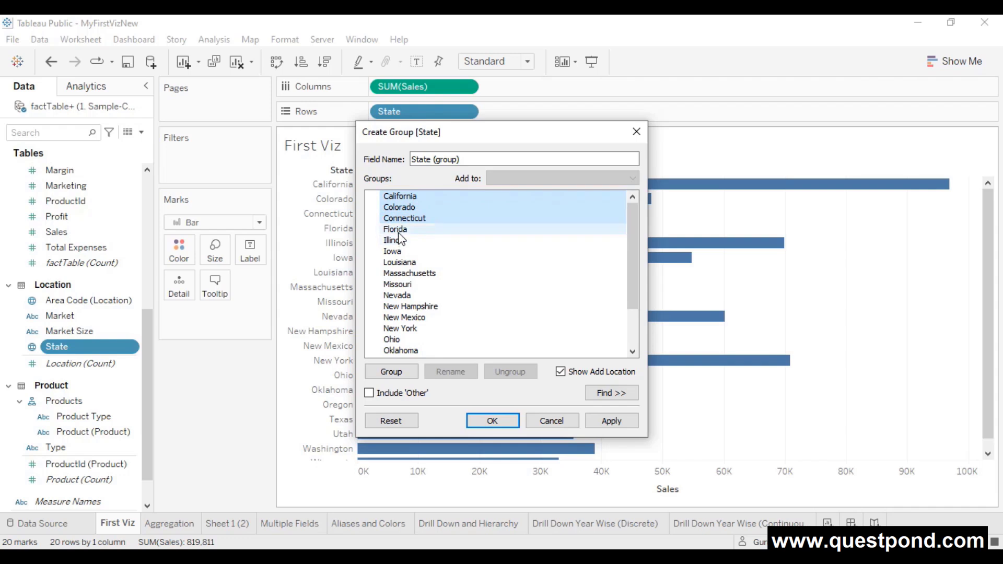
pyautogui.keyDown('shift'); pyautogui.click(396, 230); pyautogui.keyUp('shift')
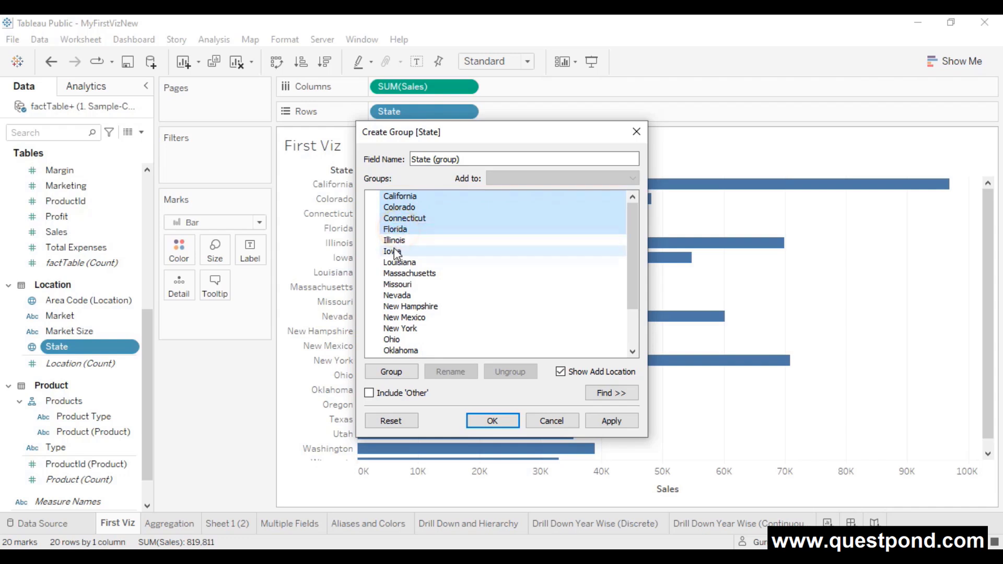
pyautogui.keyDown('shift'); pyautogui.click(395, 241); pyautogui.keyUp('shift')
pyautogui.keyDown('shift'); pyautogui.click(394, 251); pyautogui.keyUp('shift')
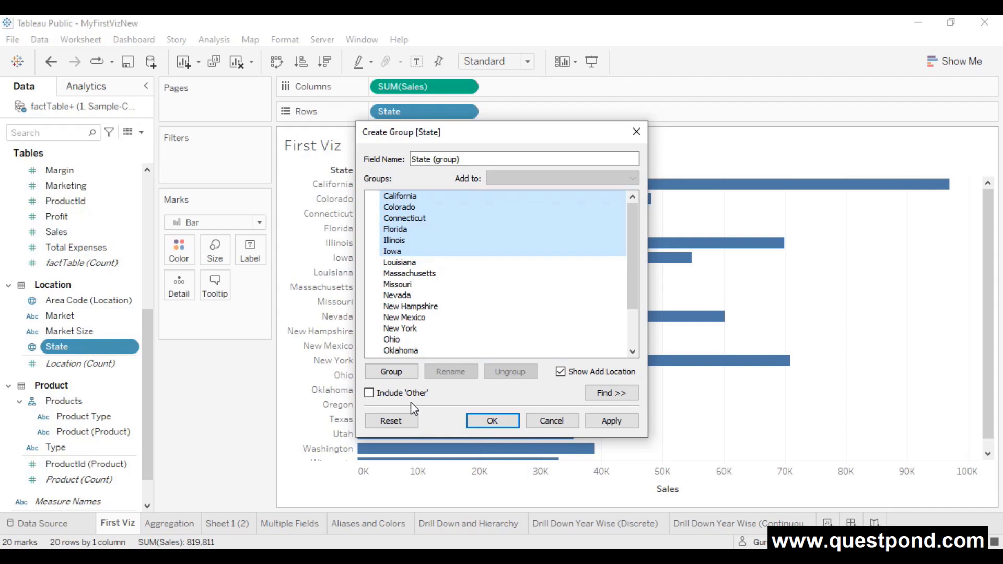
pyautogui.click(405, 372)
pyautogui.write('North Region')
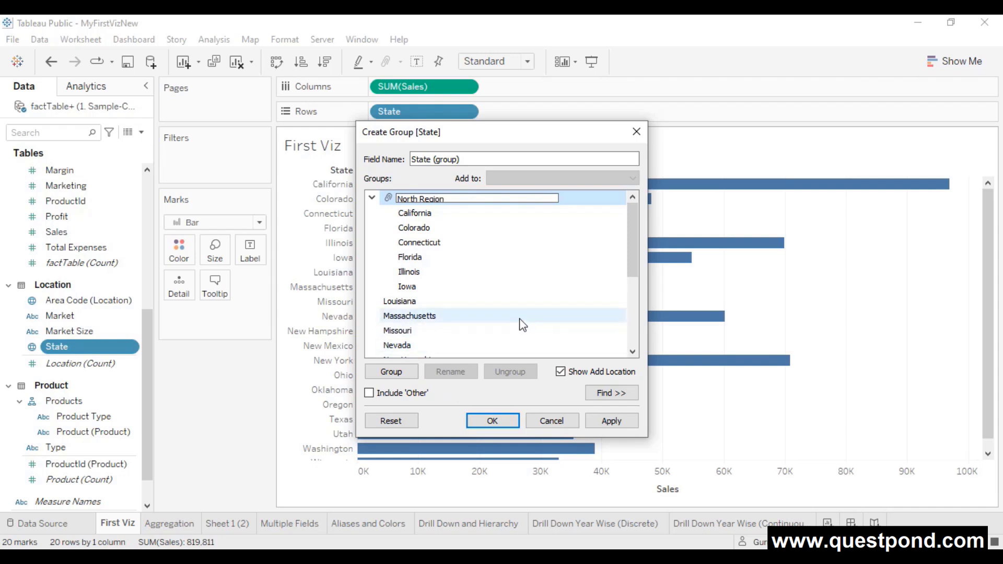
pyautogui.click(519, 317)
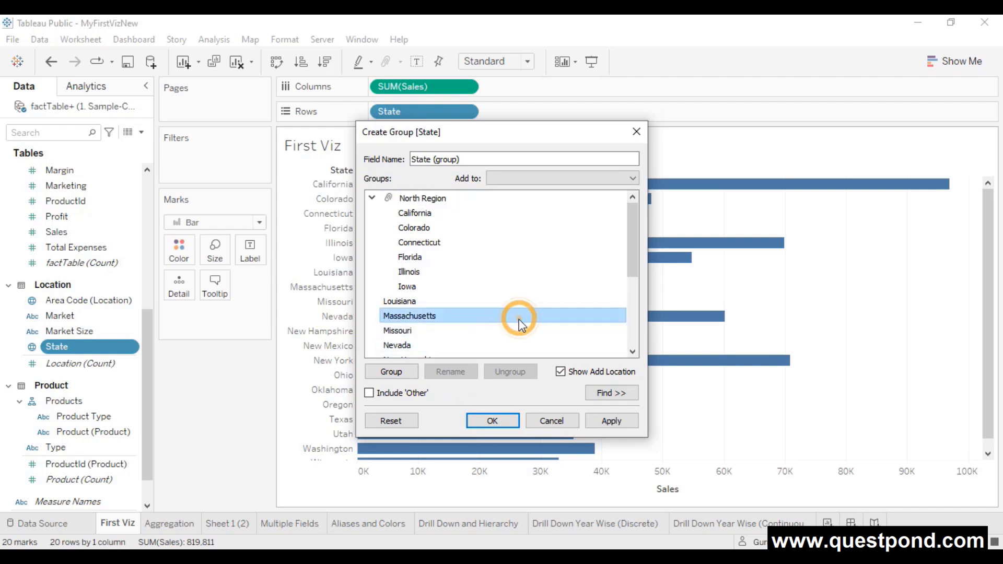
# - Group Louisiana, Massachusetts, Missouri, Nevada and New Hampshire as South Region
pyautogui.click(409, 301)
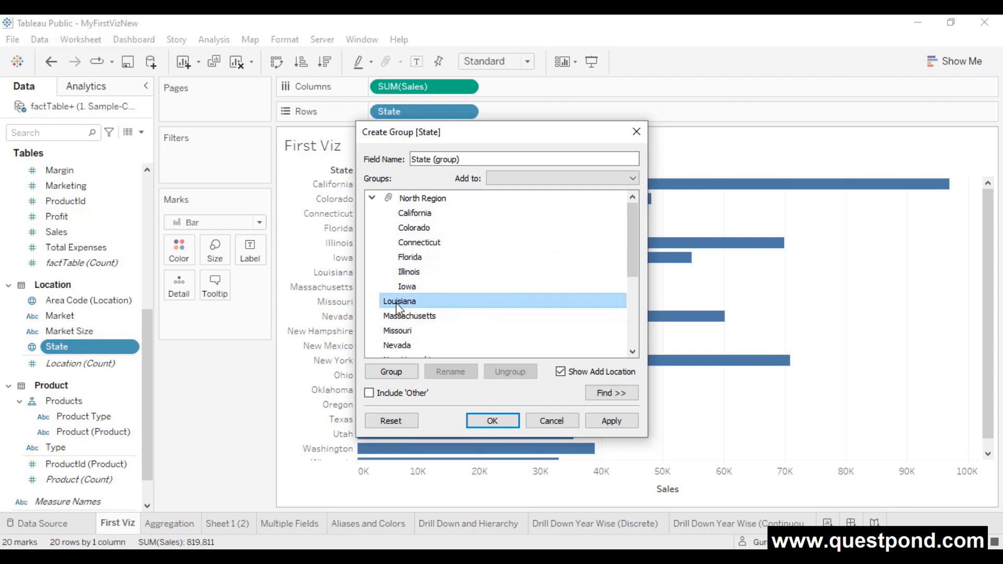
pyautogui.click(634, 179)
pyautogui.click(608, 191)
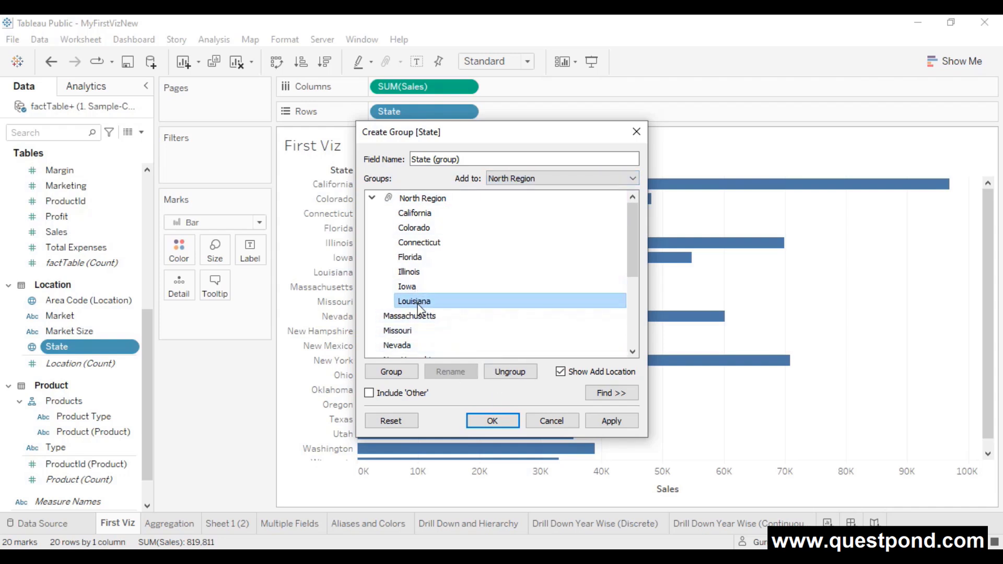
pyautogui.click(499, 372)
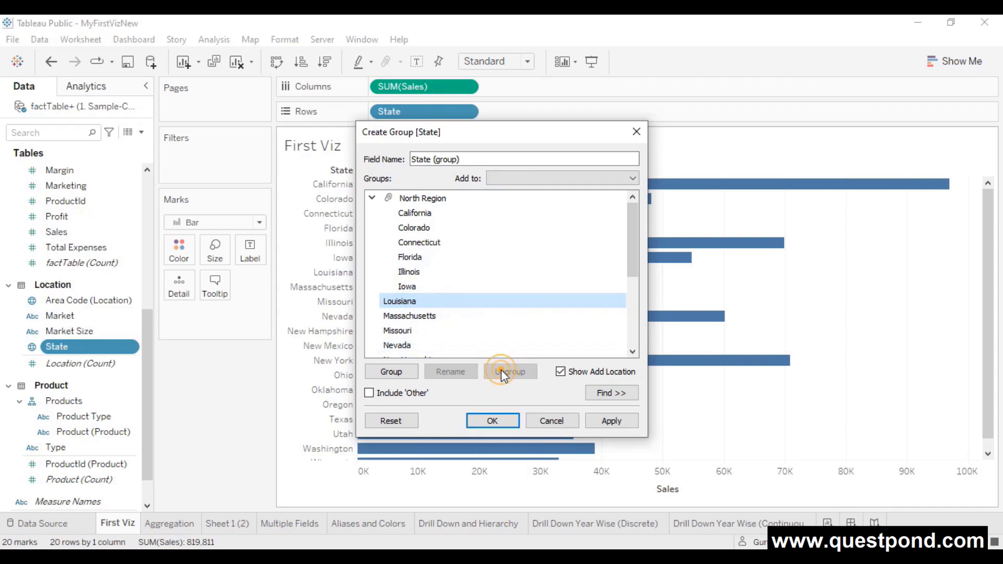
pyautogui.scroll(-1, 414, 317)
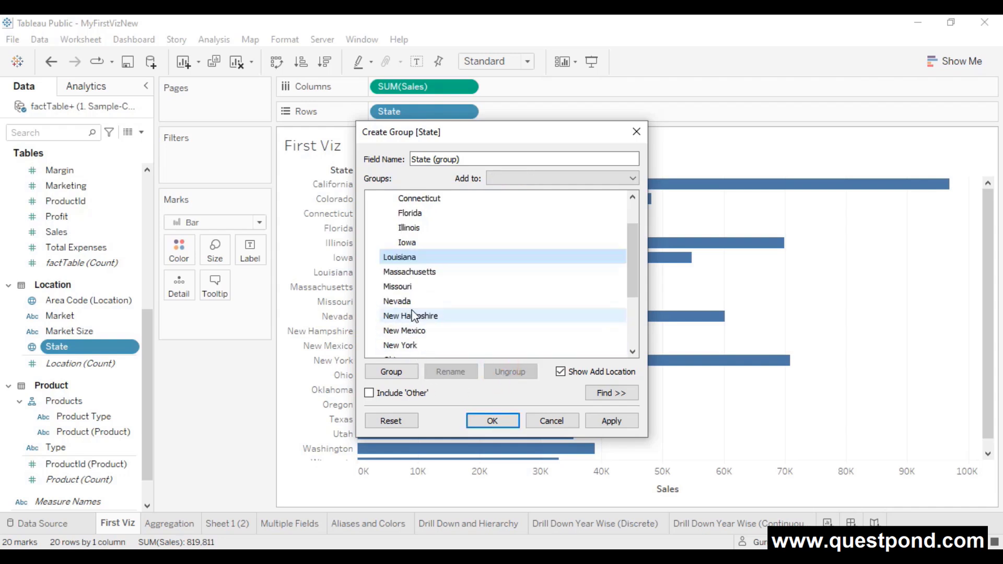
pyautogui.keyDown('ctrl'); pyautogui.click(407, 271); pyautogui.keyUp('ctrl')
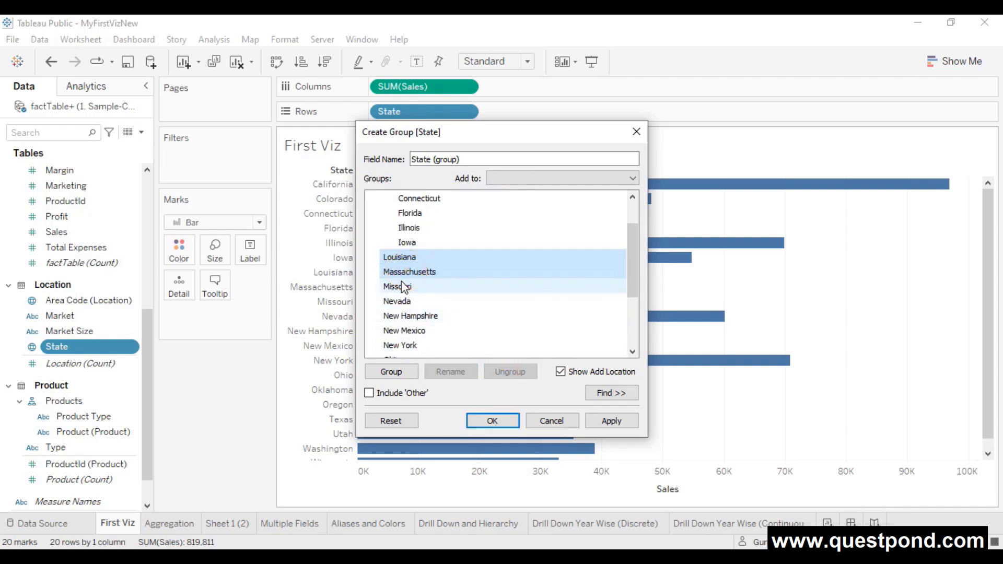
pyautogui.keyDown('ctrl'); pyautogui.click(404, 286); pyautogui.keyUp('ctrl')
pyautogui.keyDown('ctrl'); pyautogui.click(405, 300); pyautogui.keyUp('ctrl')
pyautogui.keyDown('ctrl'); pyautogui.click(407, 315); pyautogui.keyUp('ctrl')
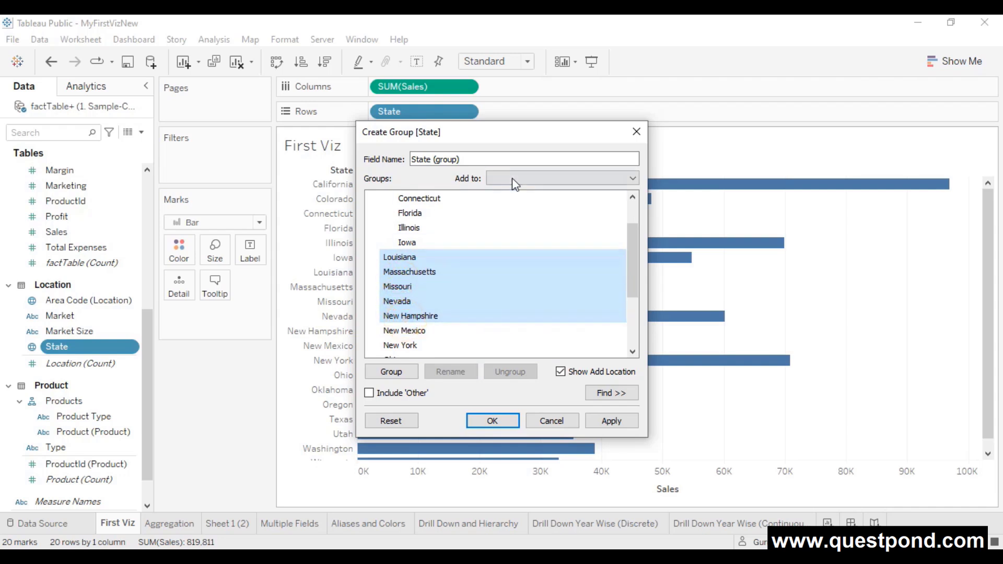
pyautogui.click(405, 373)
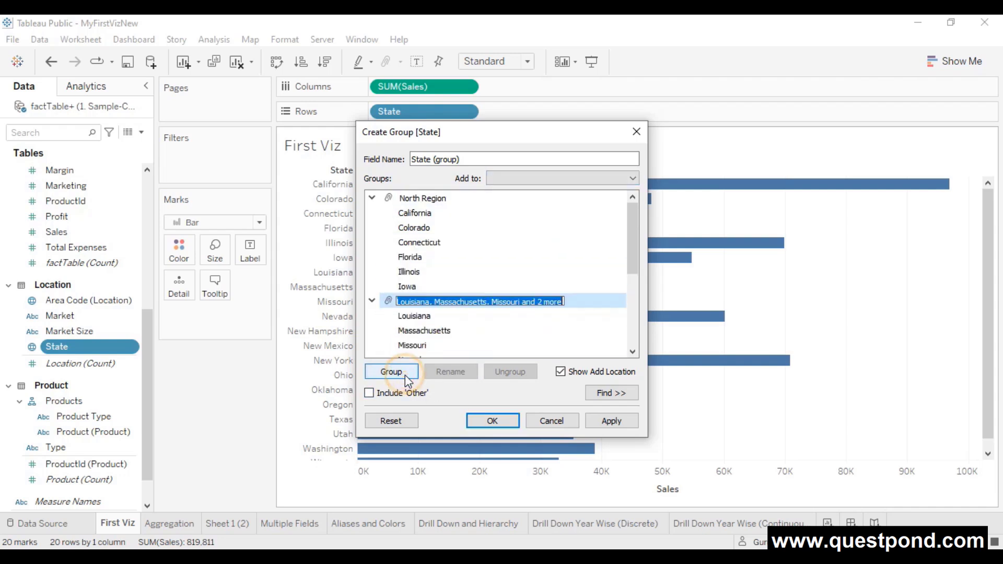
pyautogui.write('Sou')
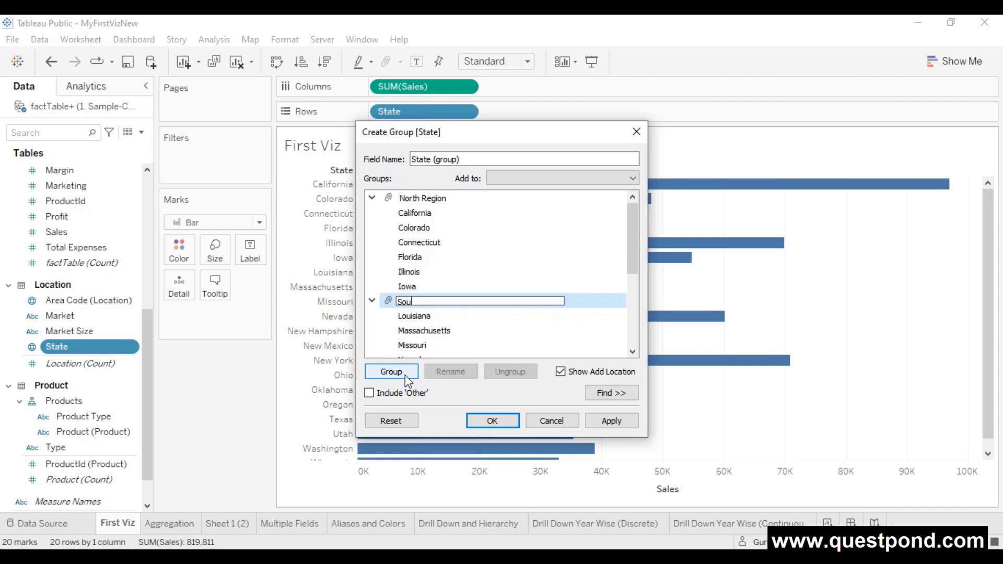
pyautogui.write('th Region')
pyautogui.press('Return')
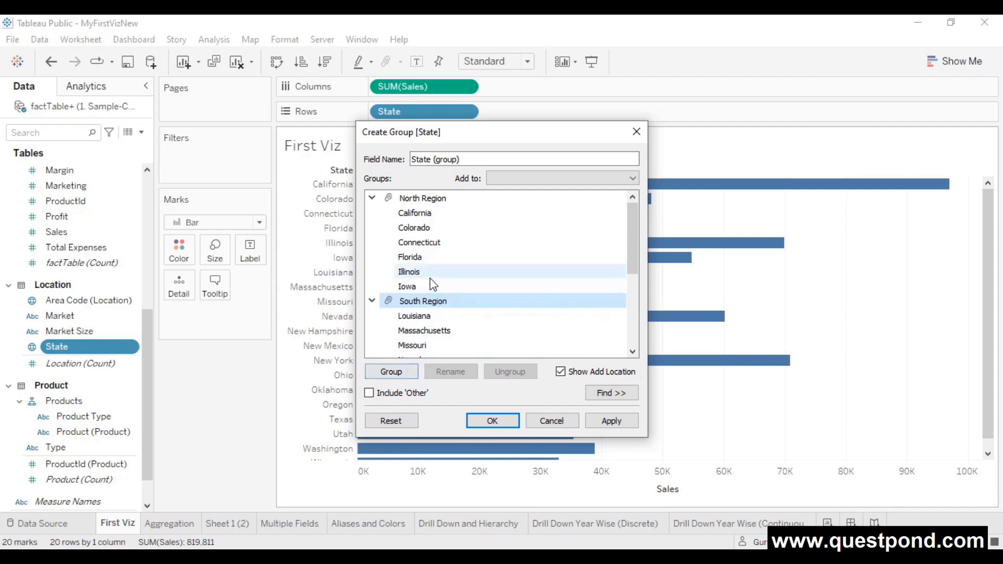
# - Group New Mexico through Oregon as East Region
pyautogui.scroll(-3, 444, 280)
pyautogui.scroll(1, 458, 276)
pyautogui.click(444, 300)
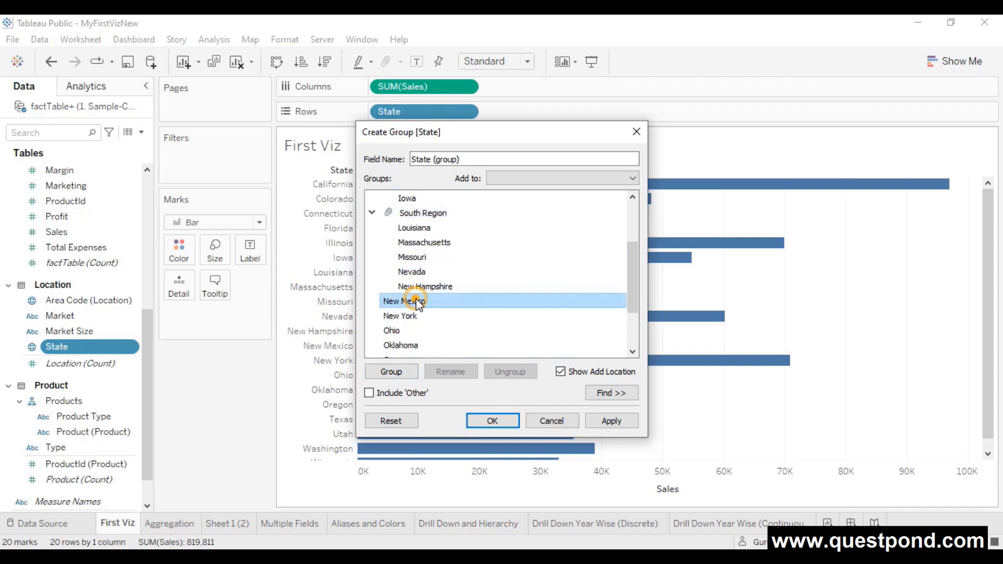
pyautogui.keyDown('ctrl'); pyautogui.click(407, 315); pyautogui.keyUp('ctrl')
pyautogui.keyDown('ctrl'); pyautogui.click(399, 329); pyautogui.keyUp('ctrl')
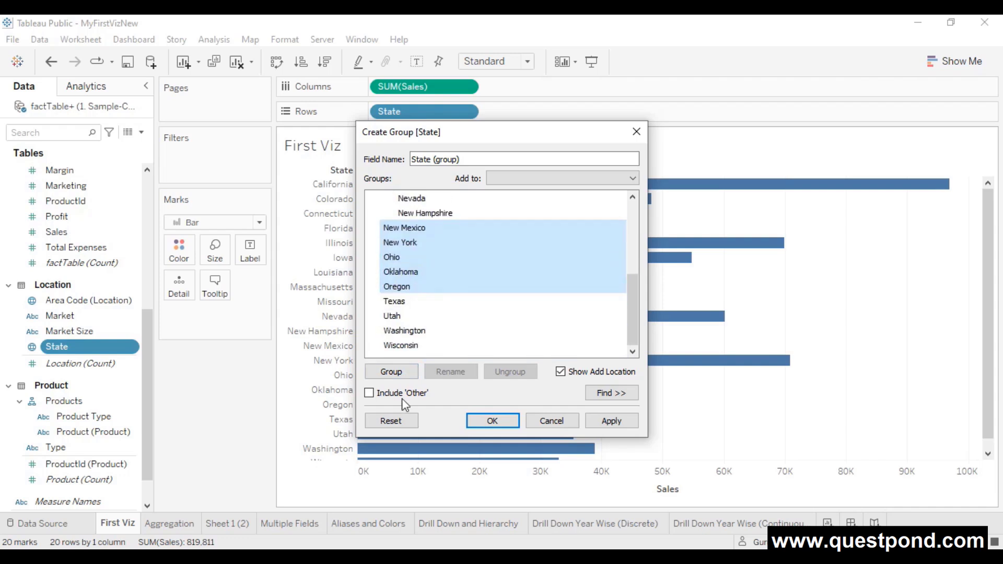
pyautogui.click(408, 371)
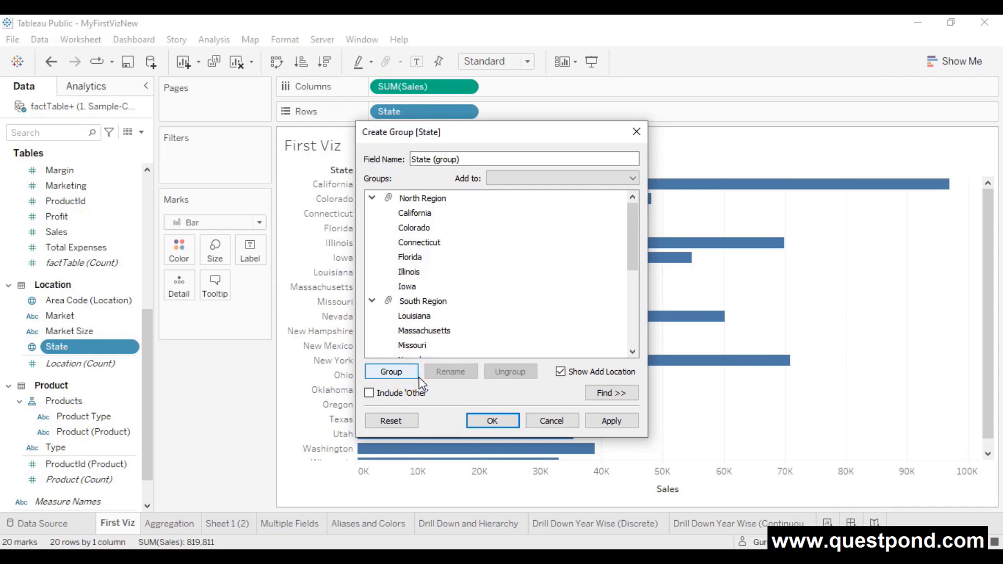
pyautogui.write('East')
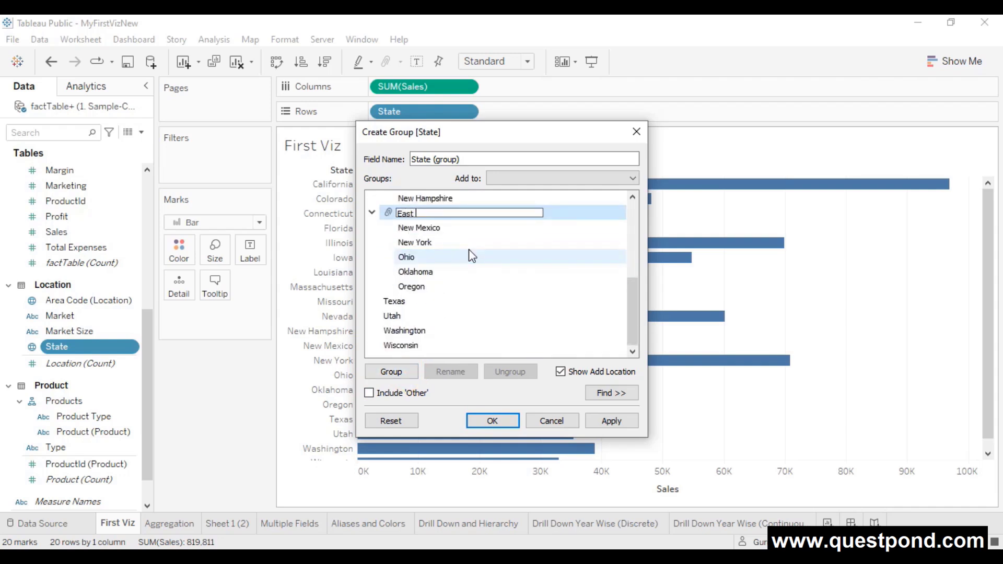
pyautogui.write(' Region')
pyautogui.press('Return')
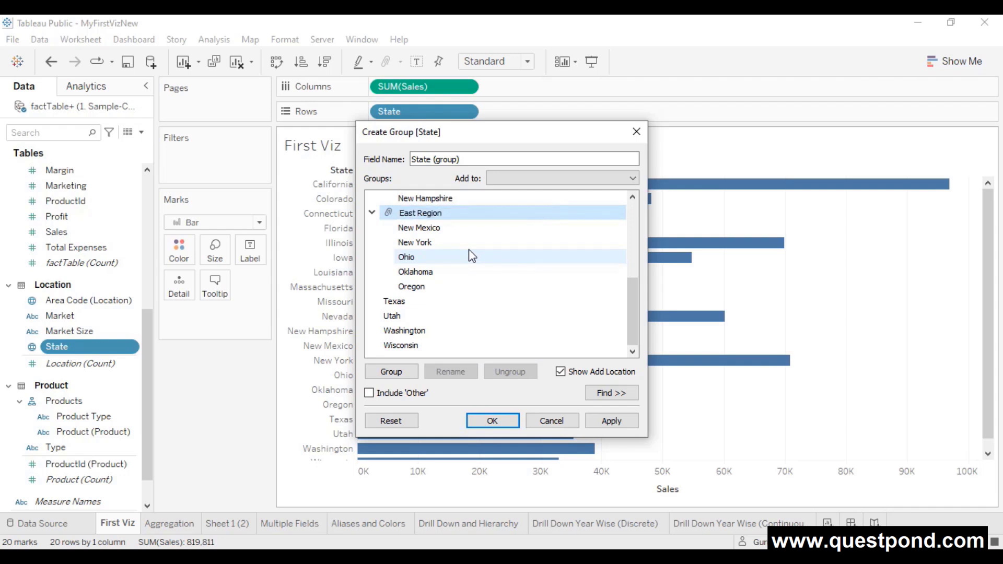
# - Group Texas, Utah and Washington as the last region and save the new State (group) field
pyautogui.moveTo(406, 301); pyautogui.dragTo(411, 339)
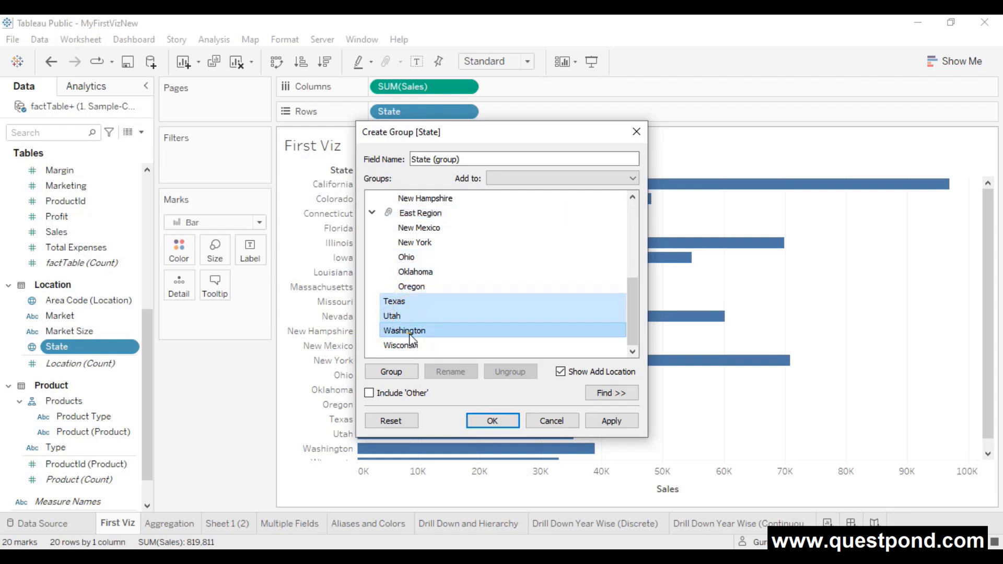
pyautogui.click(399, 371)
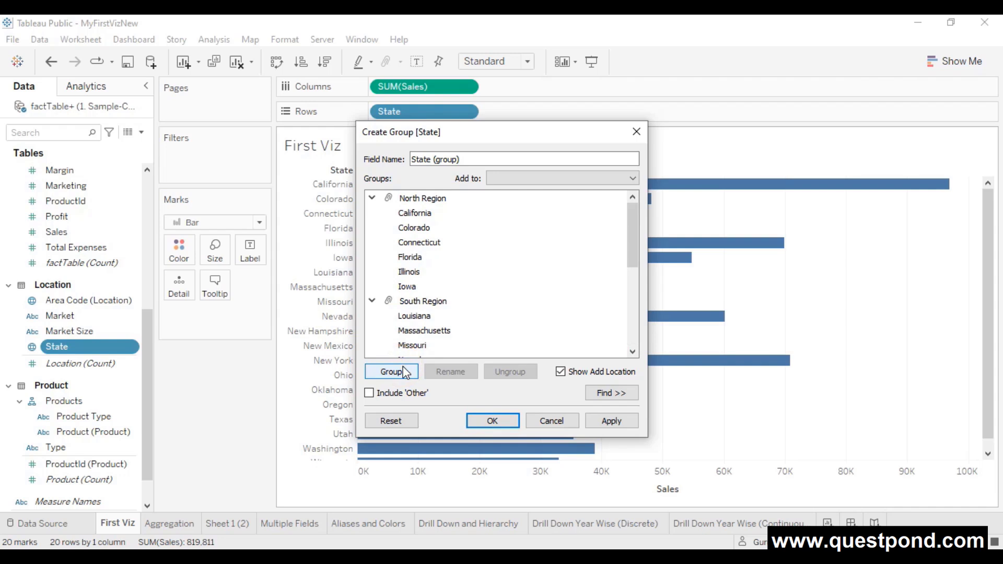
pyautogui.click(609, 421)
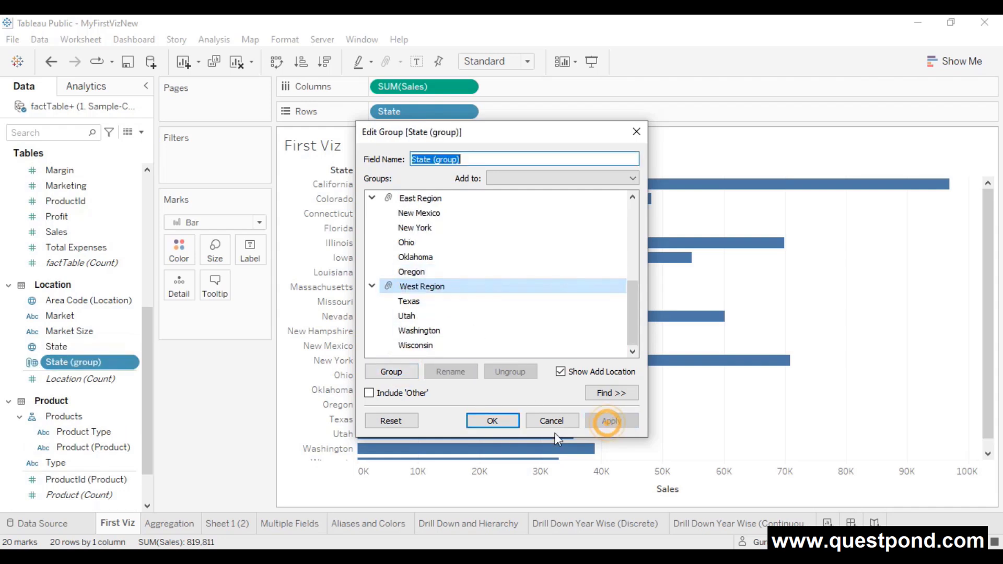
pyautogui.click(492, 421)
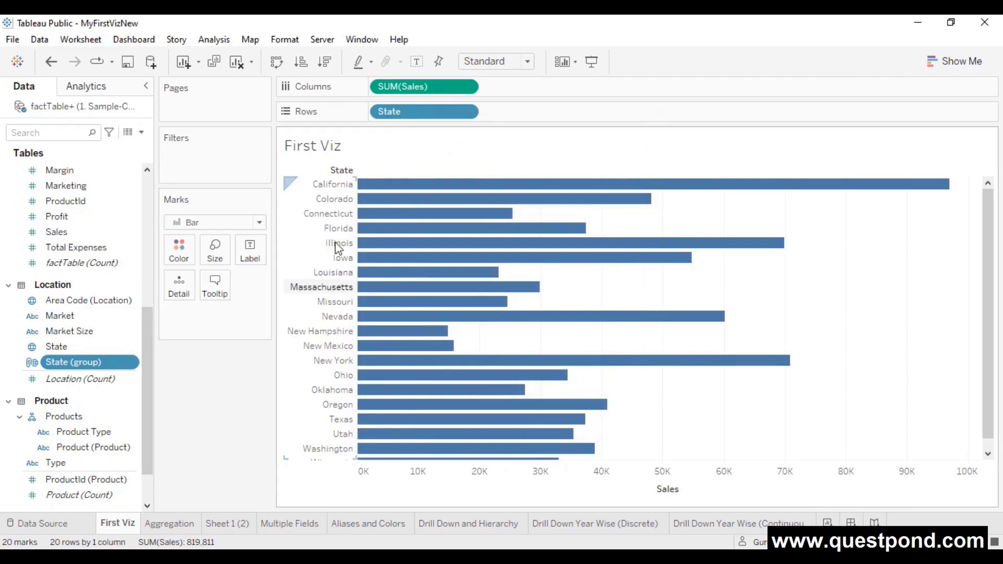
# - Remove State from the Grouping sheet's rows, then return to the First Viz sheet
pyautogui.moveTo(424, 111); pyautogui.dragTo(446, 112)
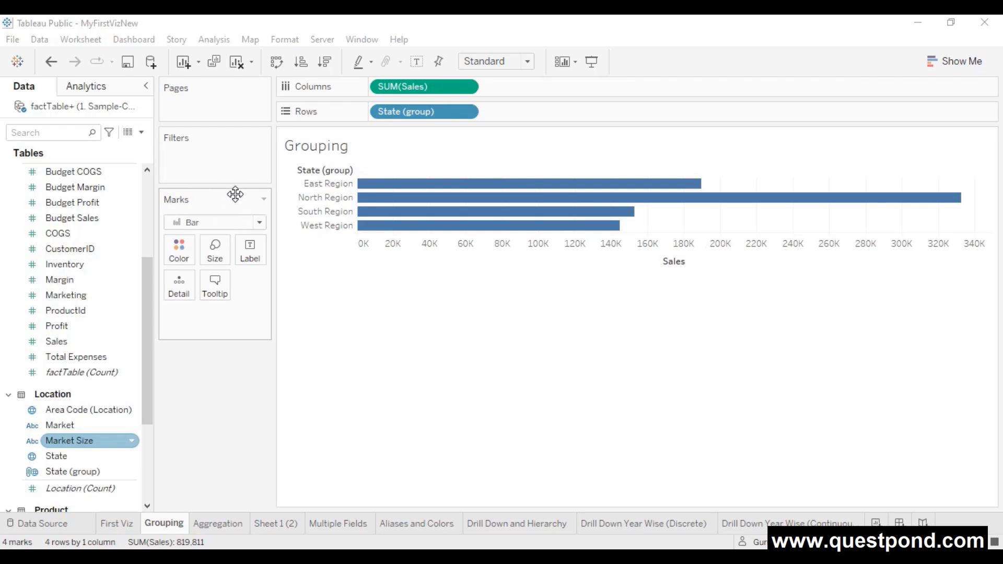
pyautogui.click(118, 523)
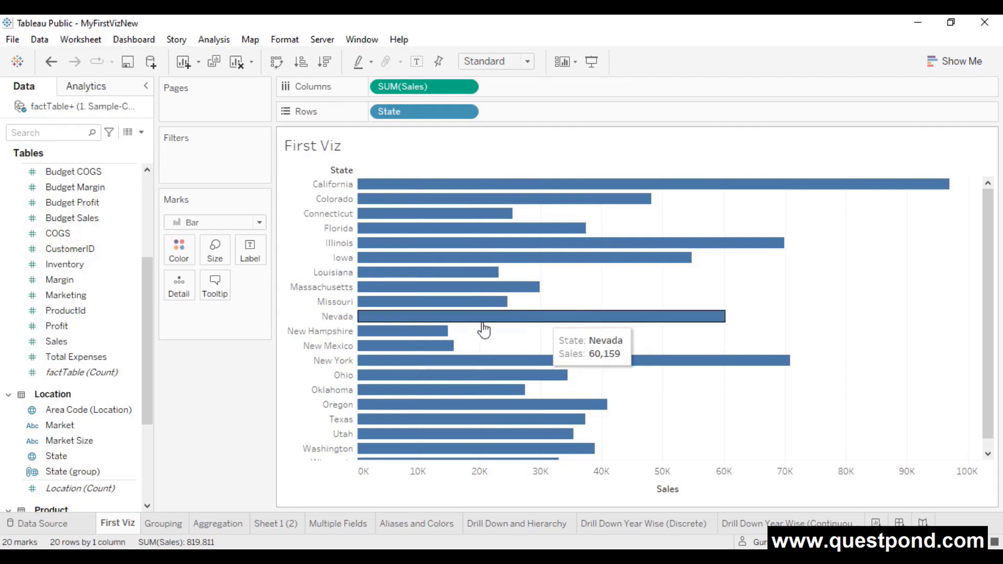
# - Filter First Viz by State, excluding California, Connecticut, Illinois and Iowa
pyautogui.moveTo(74, 455); pyautogui.dragTo(196, 158)
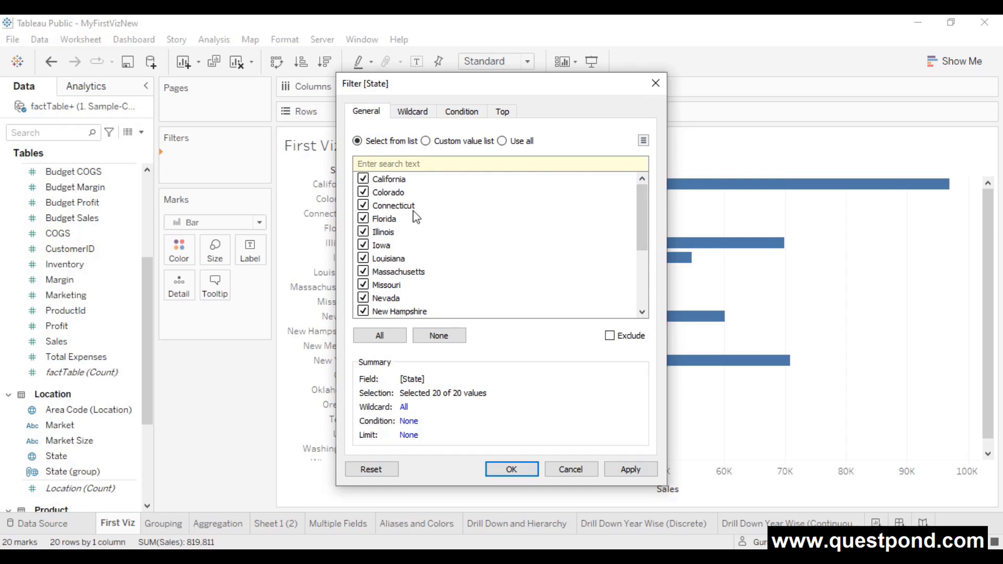
pyautogui.click(363, 180)
pyautogui.click(363, 205)
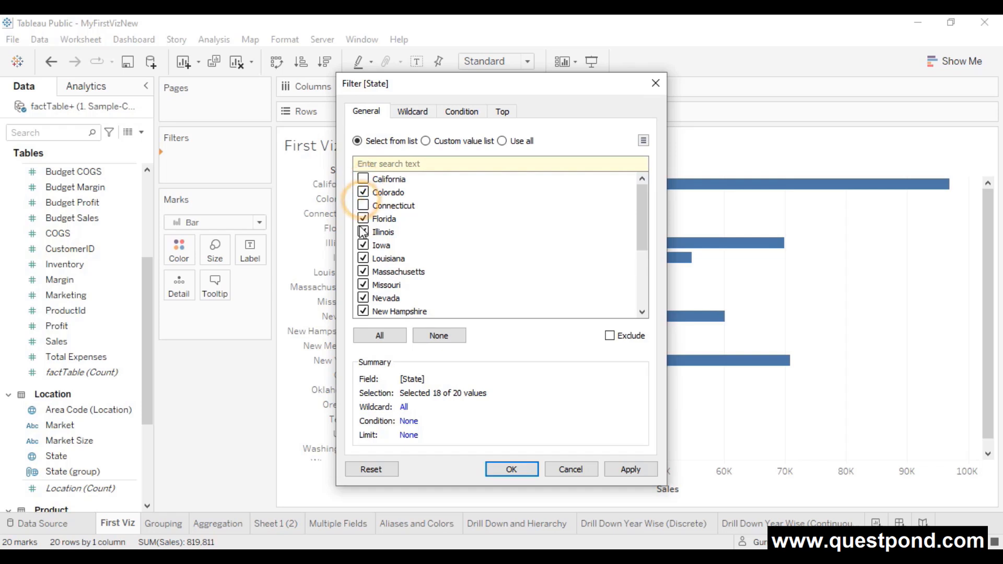
pyautogui.click(363, 231)
pyautogui.click(364, 245)
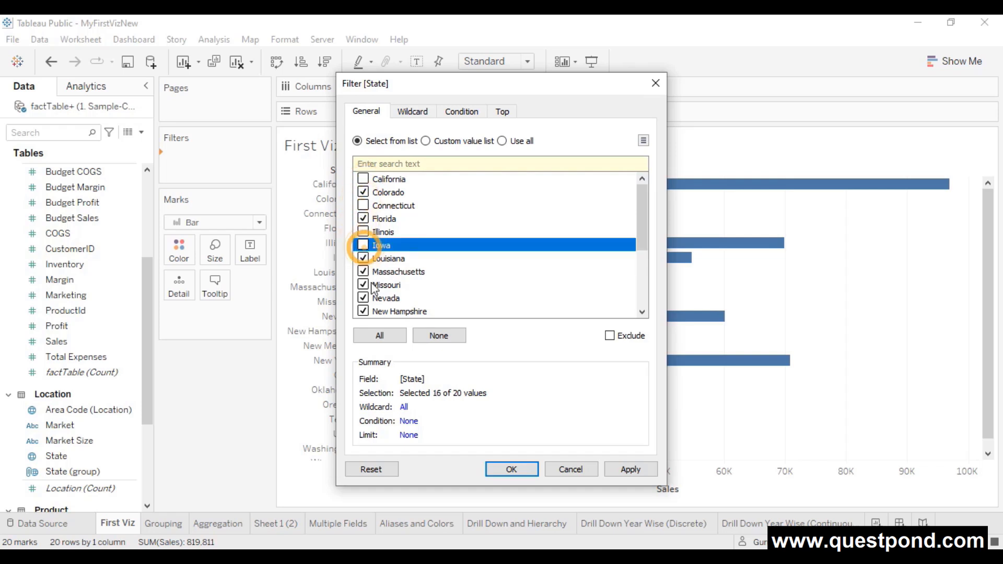
pyautogui.click(625, 466)
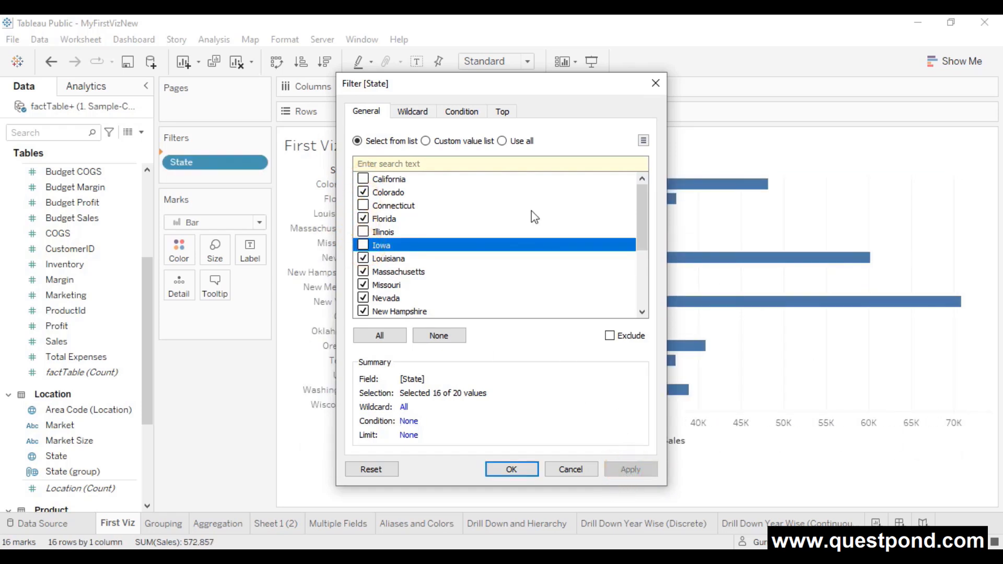
pyautogui.moveTo(516, 86); pyautogui.dragTo(745, 54)
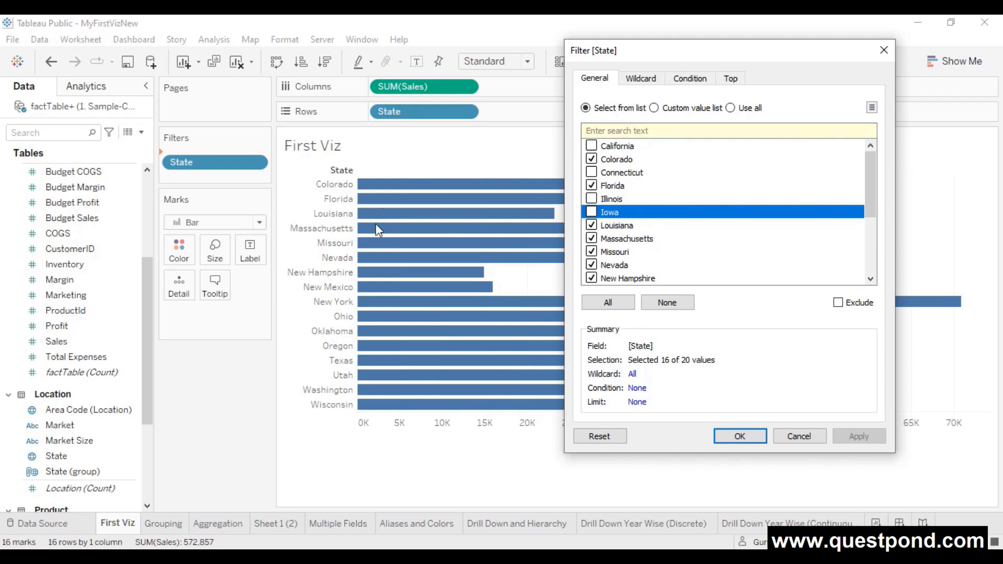
pyautogui.click(752, 443)
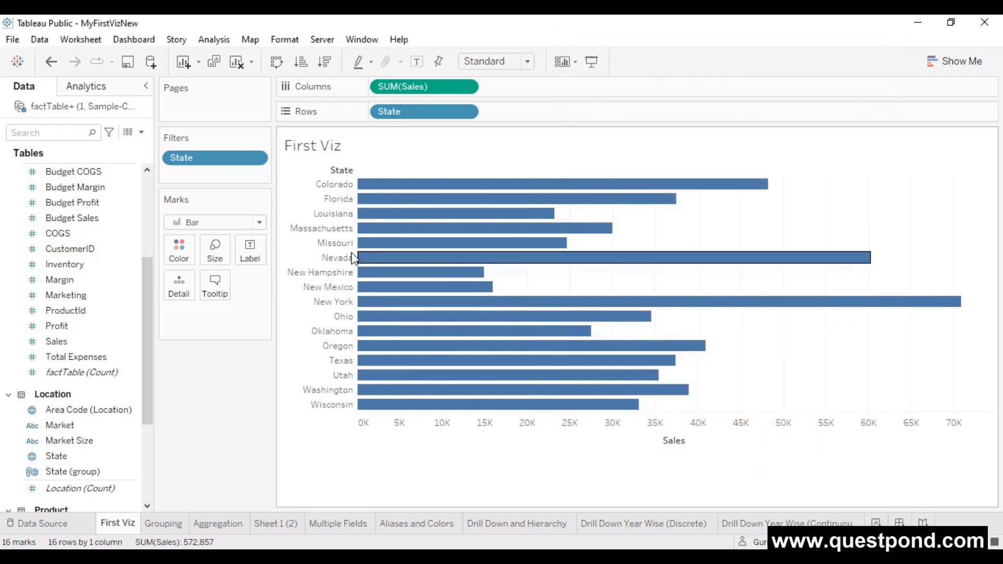
# - Show the State filter card as a single-value list and try Louisiana, then Missouri
pyautogui.click(255, 159)
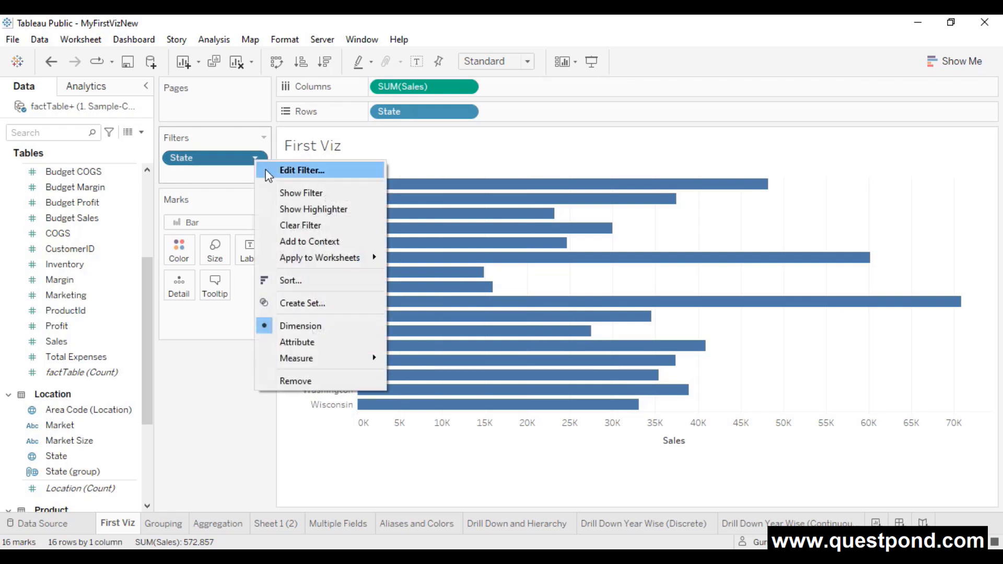
pyautogui.click(290, 194)
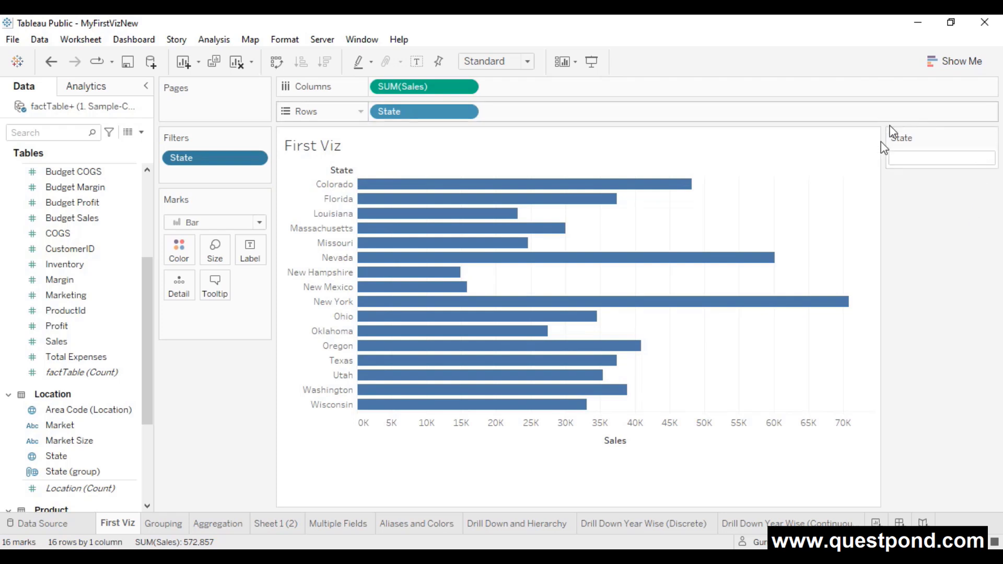
pyautogui.click(990, 139)
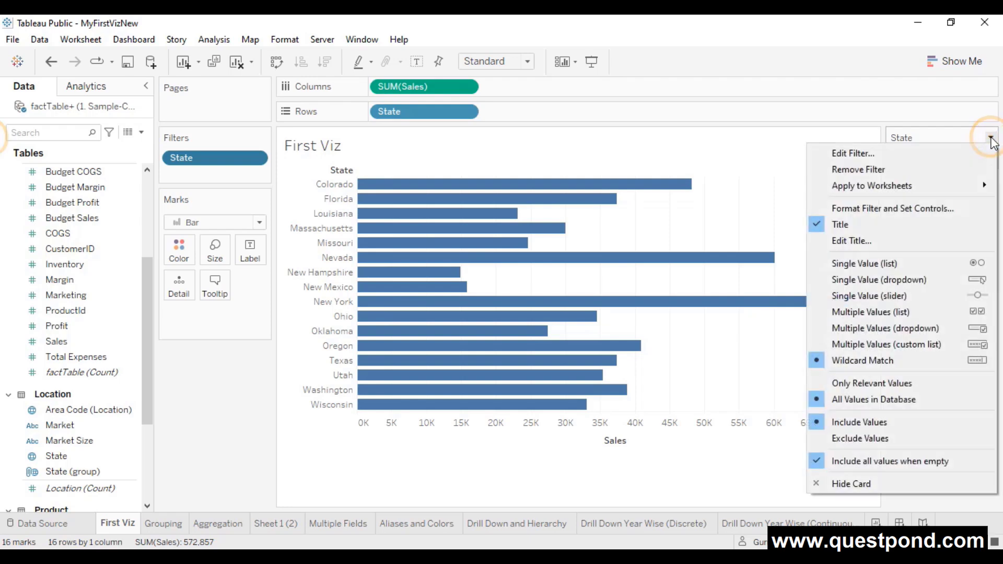
pyautogui.click(911, 265)
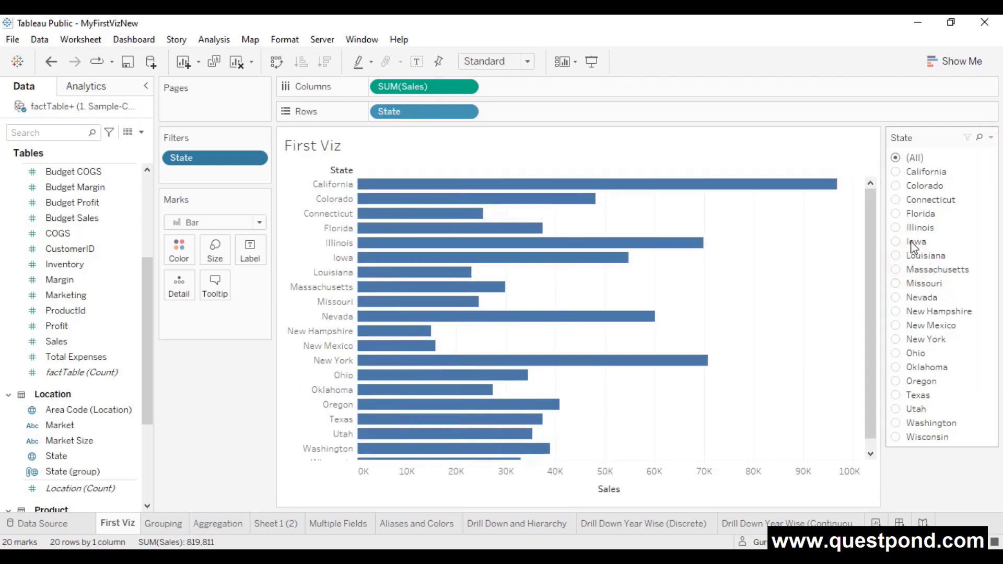
pyautogui.click(896, 256)
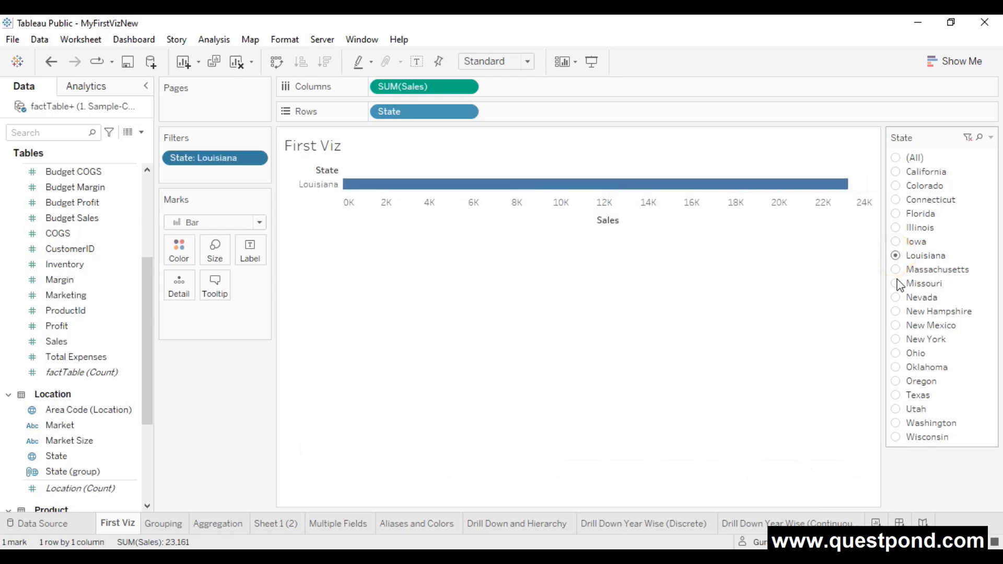
pyautogui.click(897, 284)
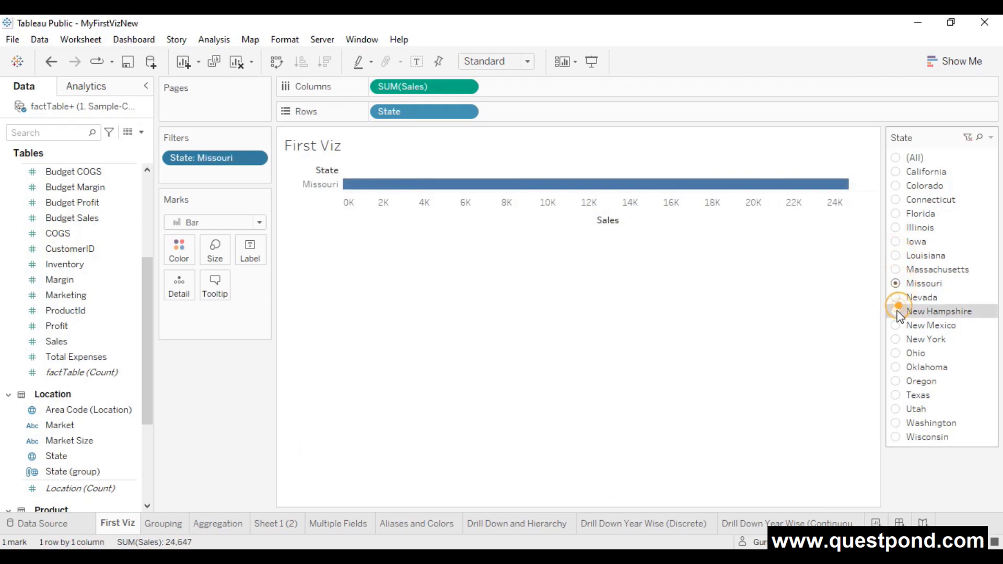
# - Switch to a multiple-values list, check (All), then uncheck Iowa, Florida, Massachusetts and New Mexico
pyautogui.click(990, 137)
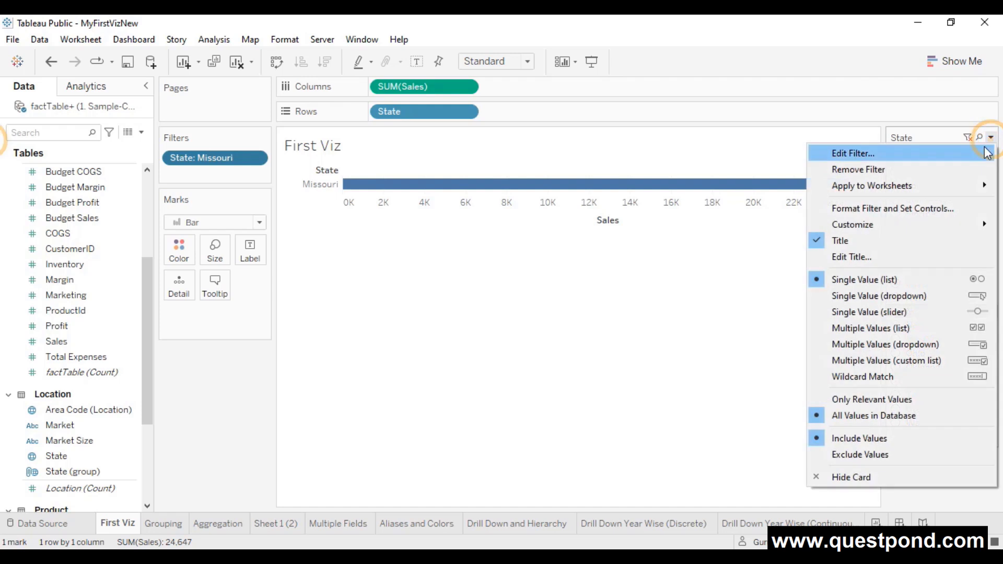
pyautogui.click(883, 328)
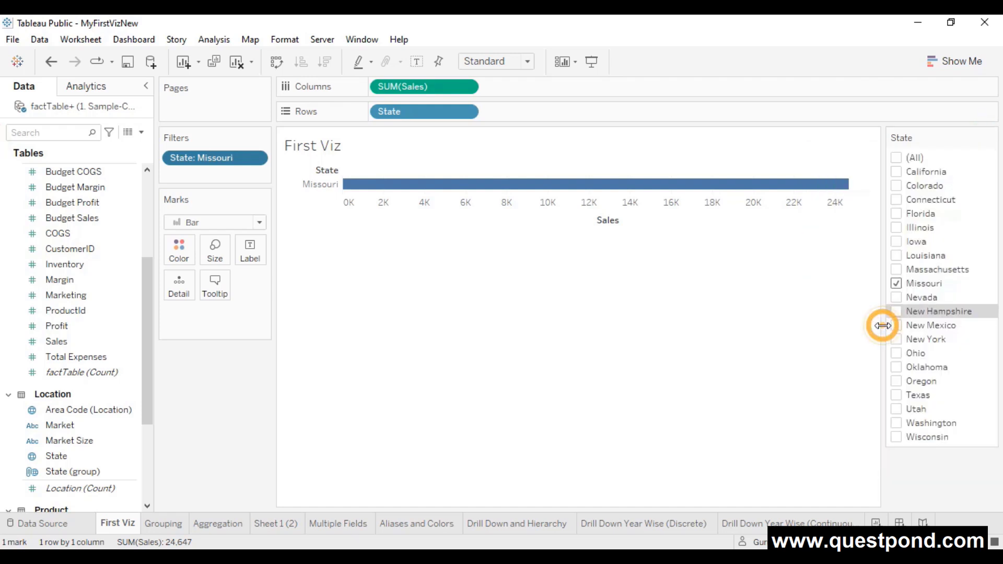
pyautogui.click(895, 157)
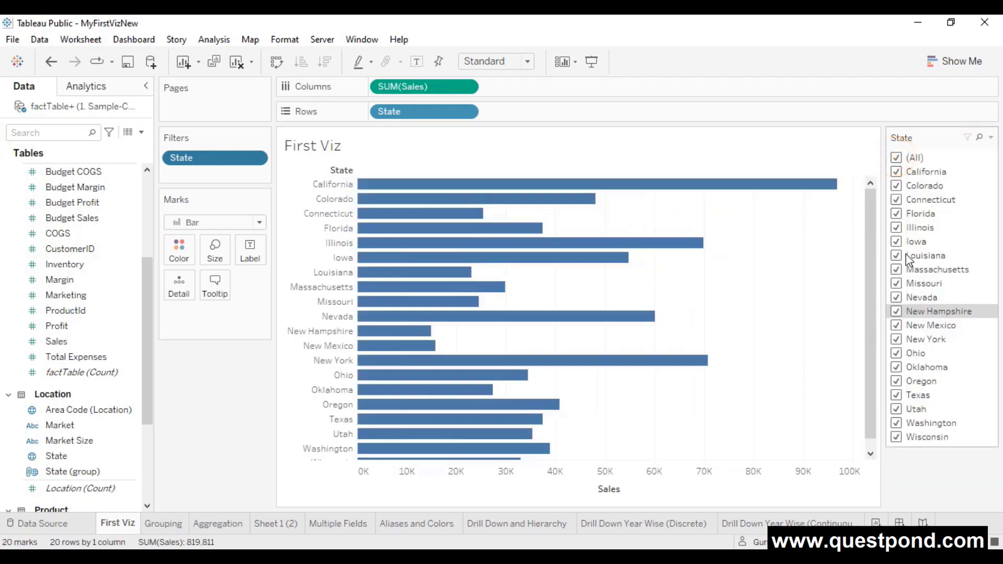
pyautogui.click(895, 241)
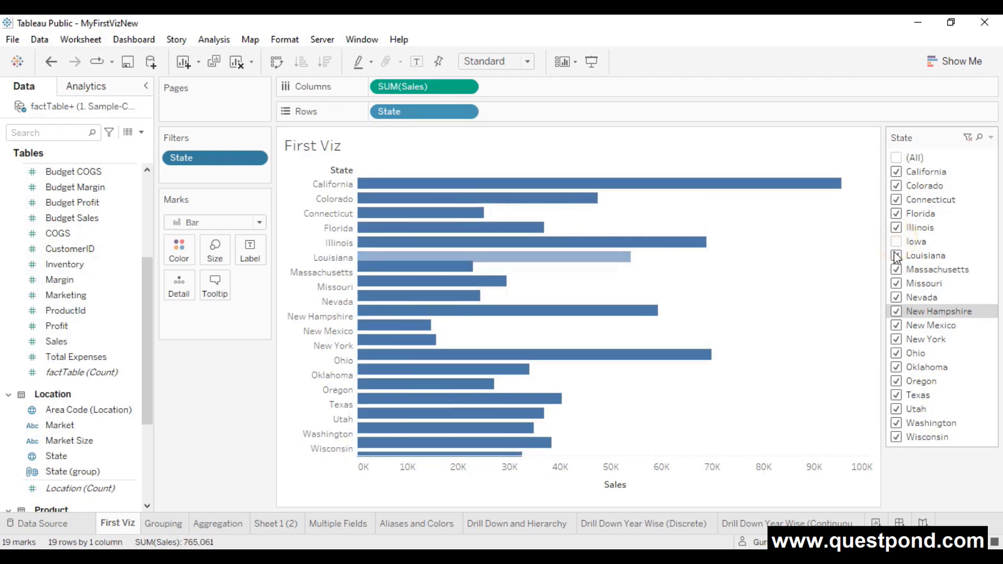
pyautogui.click(895, 213)
pyautogui.click(895, 269)
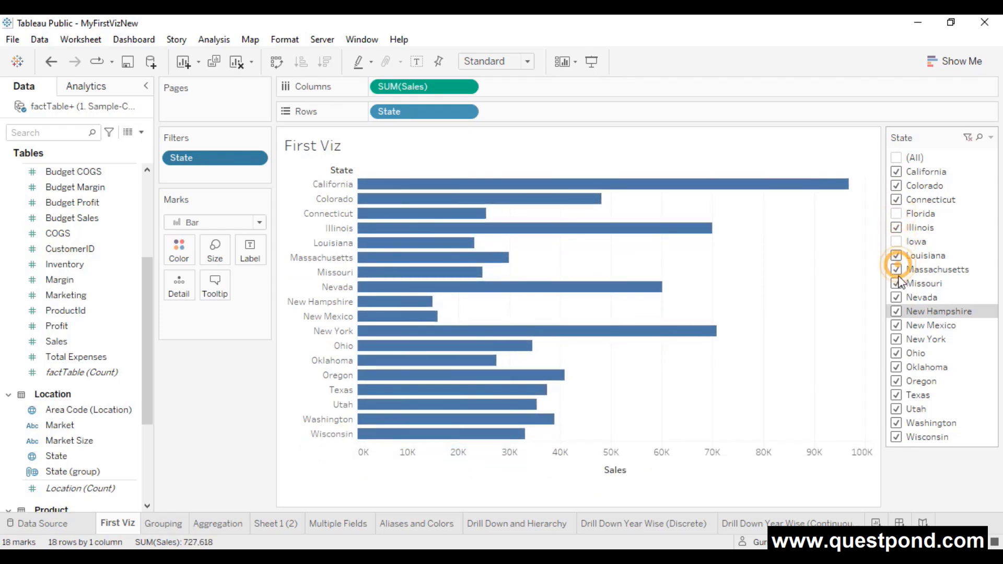
pyautogui.click(895, 325)
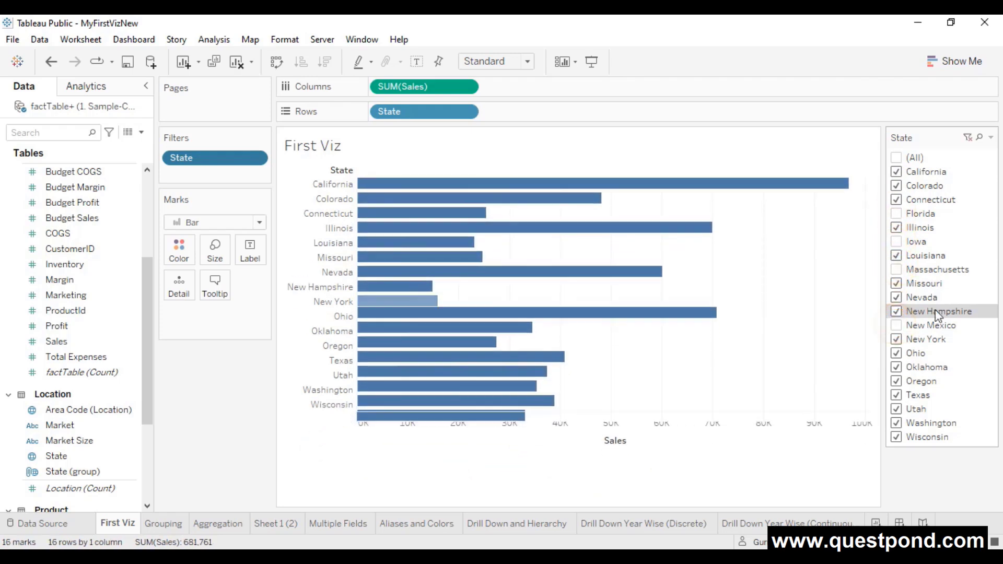
# - Change the State filter card to Multiple Values (dropdown)
pyautogui.click(990, 138)
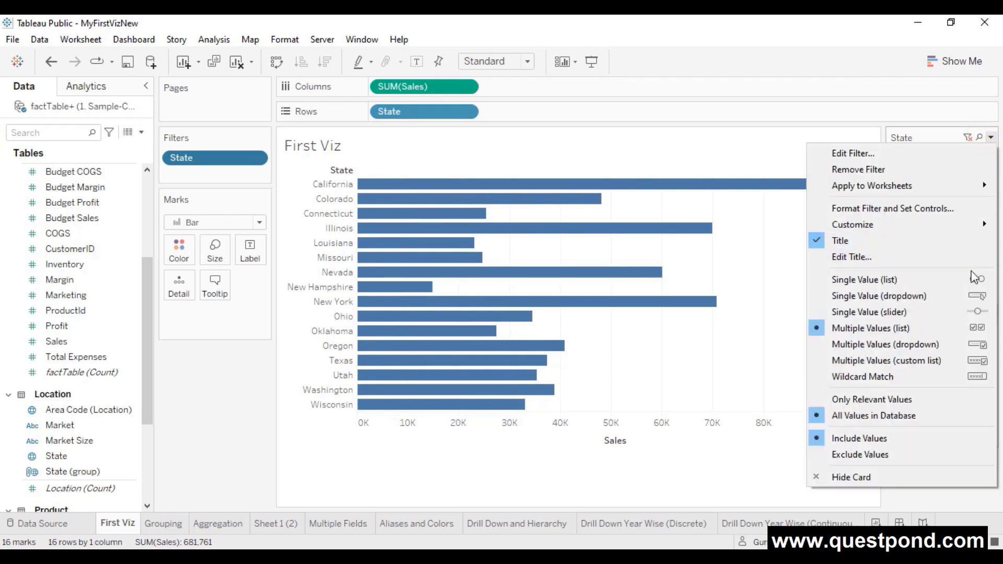
pyautogui.click(912, 346)
pyautogui.click(988, 159)
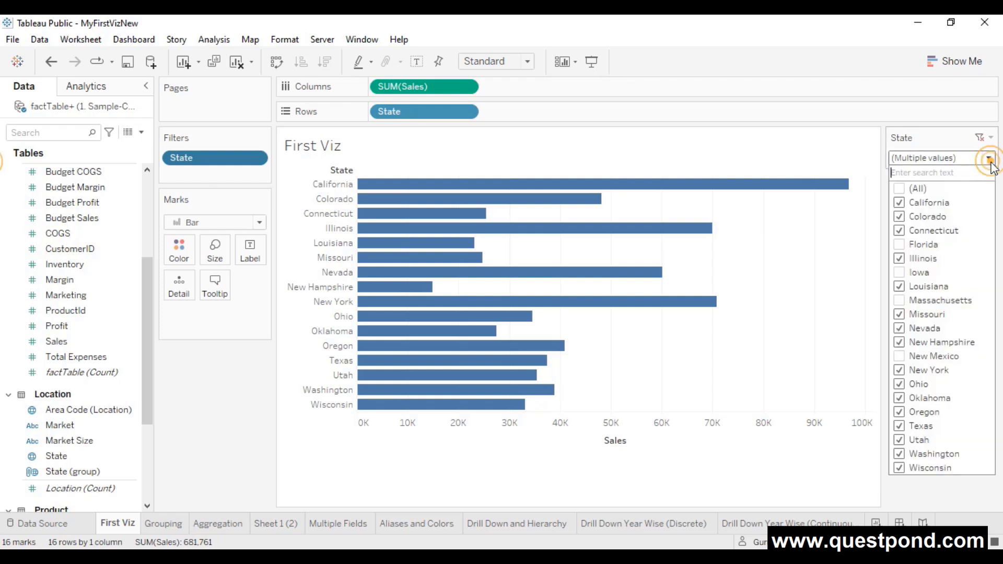
pyautogui.click(989, 159)
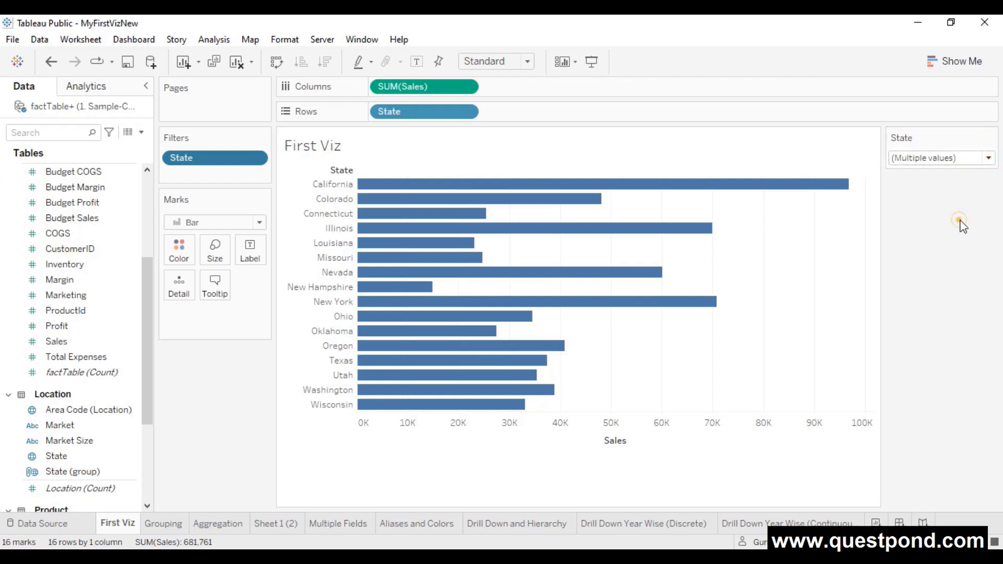
pyautogui.click(990, 137)
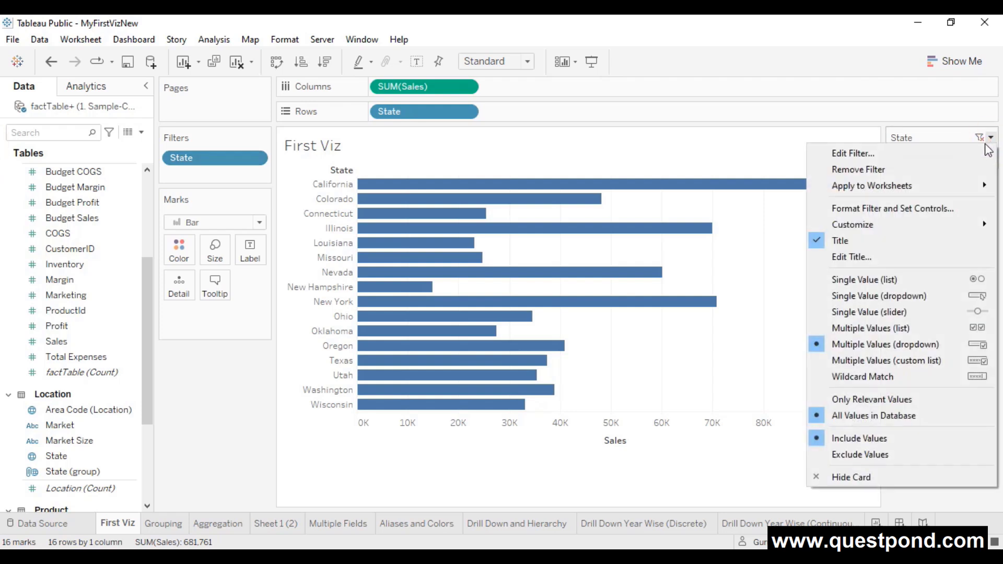
pyautogui.click(775, 140)
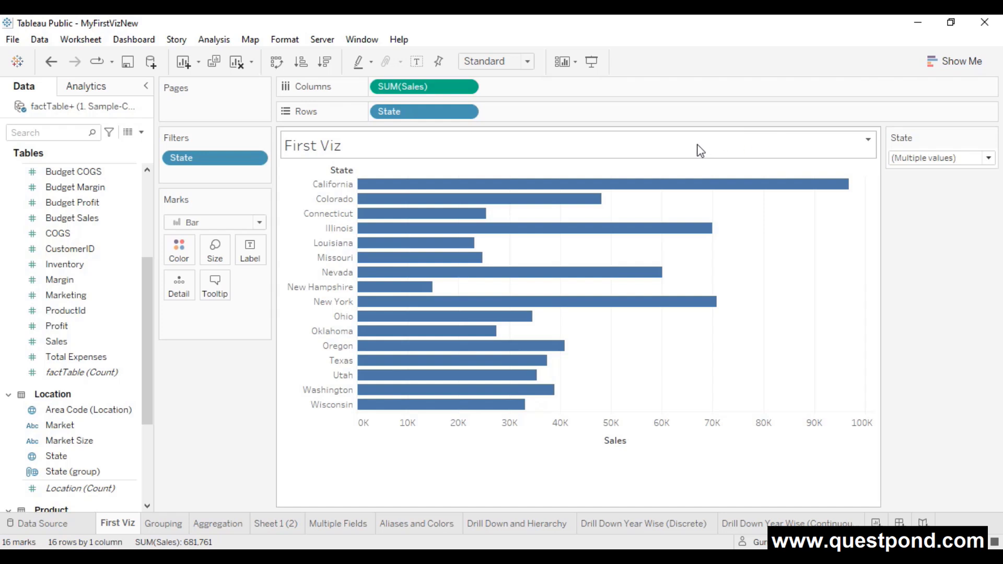
# - Open the State filter settings, select all states and switch to wildcard matching
pyautogui.click(256, 158)
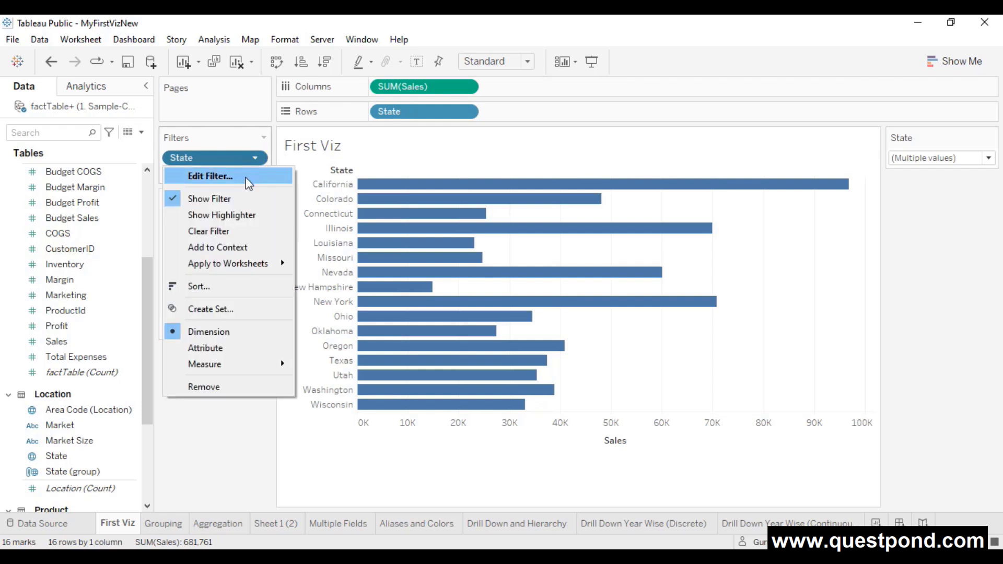
pyautogui.click(245, 177)
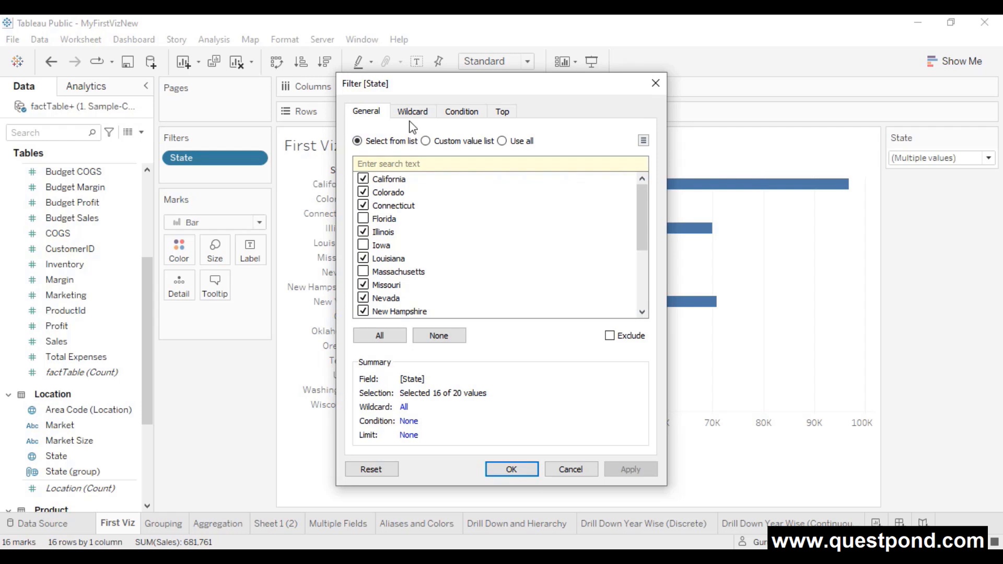
pyautogui.click(389, 338)
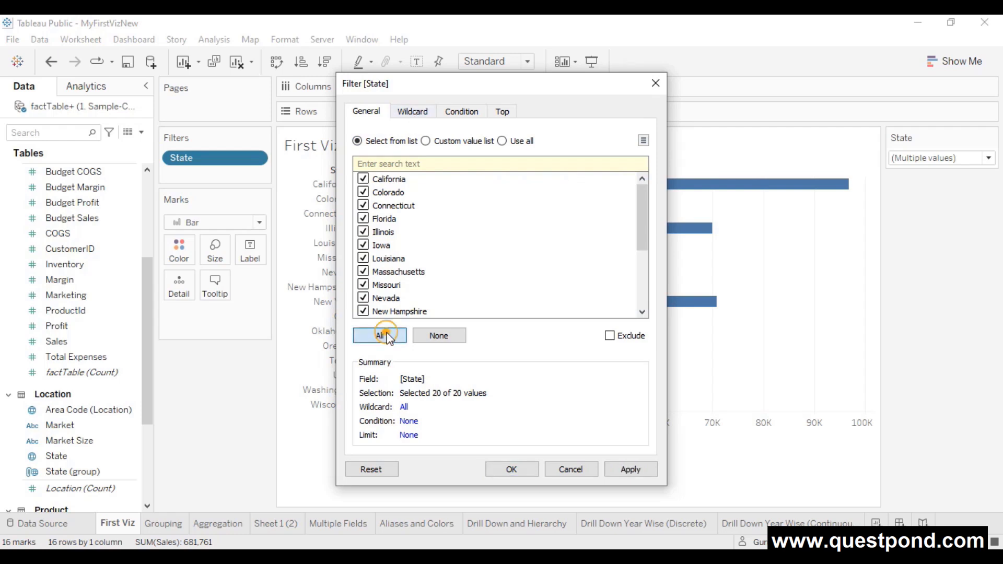
pyautogui.click(414, 113)
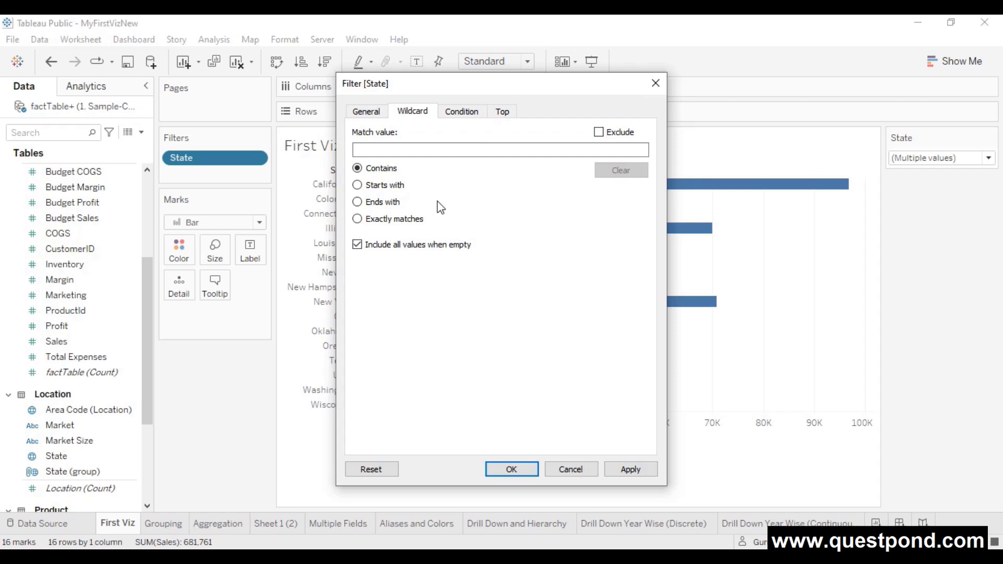
pyautogui.moveTo(485, 93); pyautogui.dragTo(652, 87)
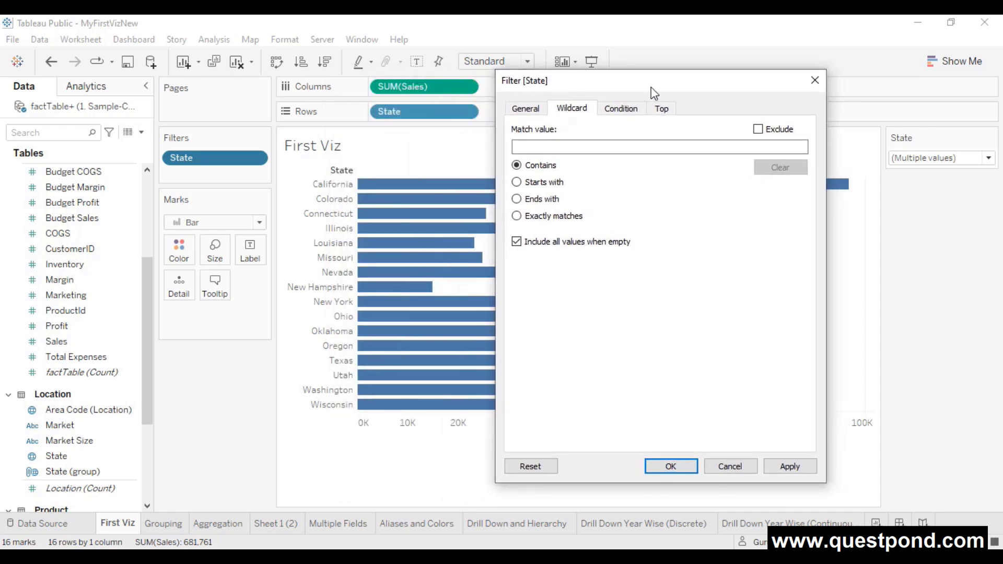
# - Set the wildcard to 'Starts with' New and apply, leaving New Hampshire, New Mexico and New York
pyautogui.click(593, 146)
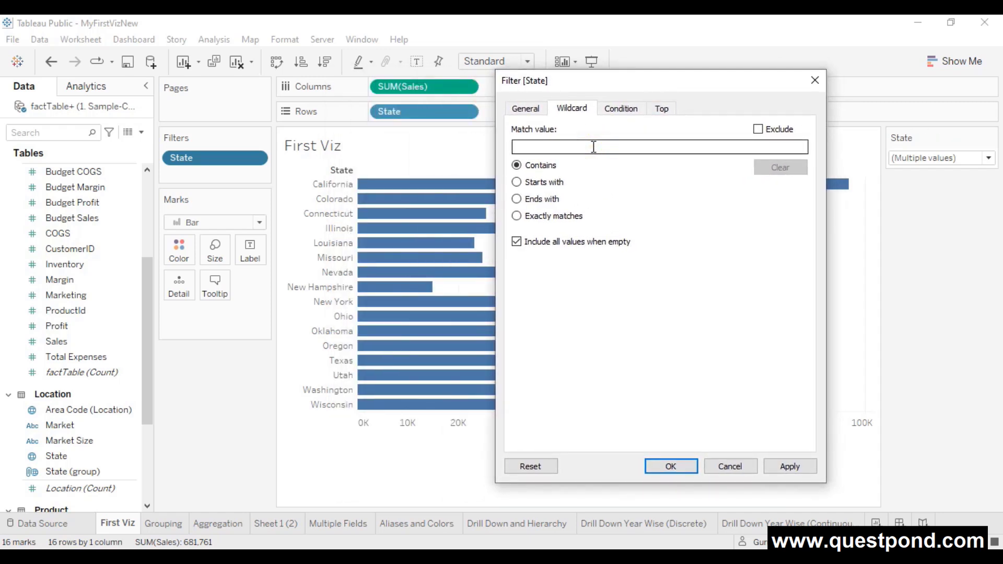
pyautogui.write('New')
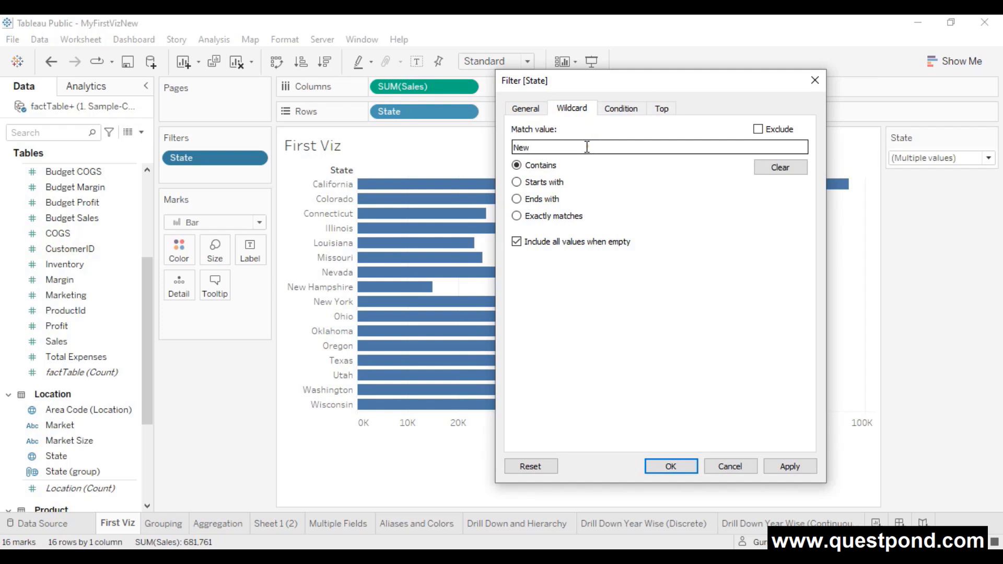
pyautogui.doubleClick(587, 147)
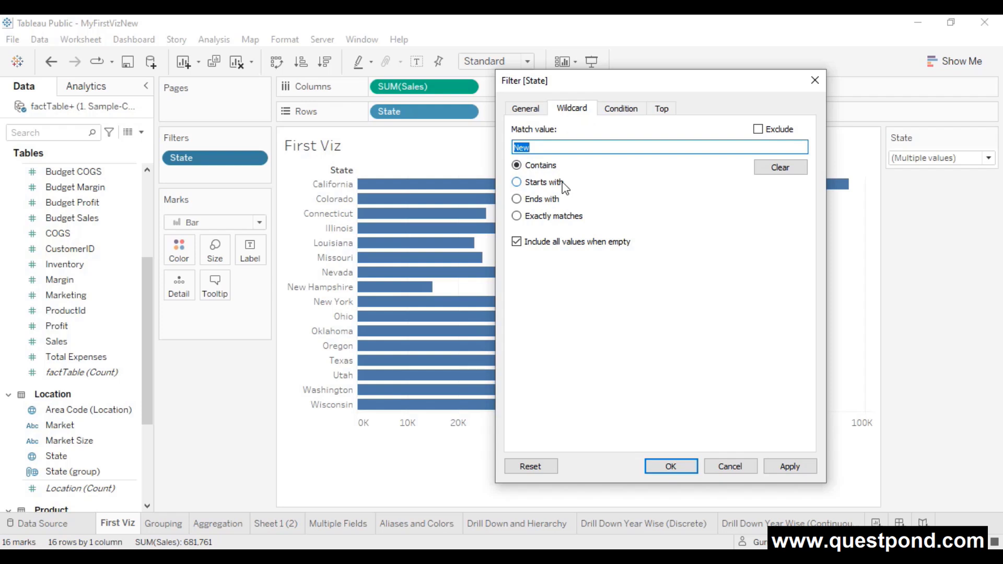
pyautogui.click(547, 182)
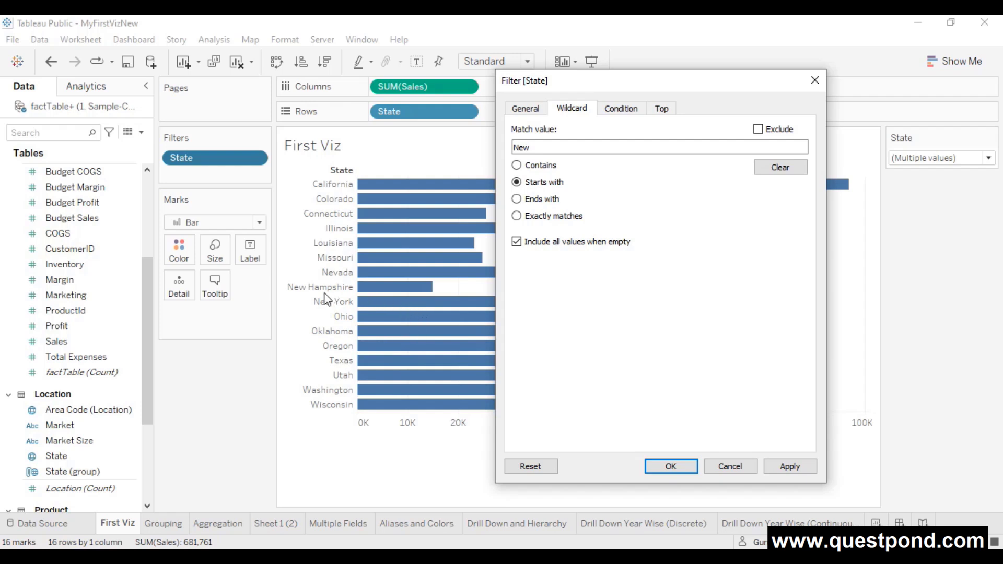
pyautogui.doubleClick(521, 147)
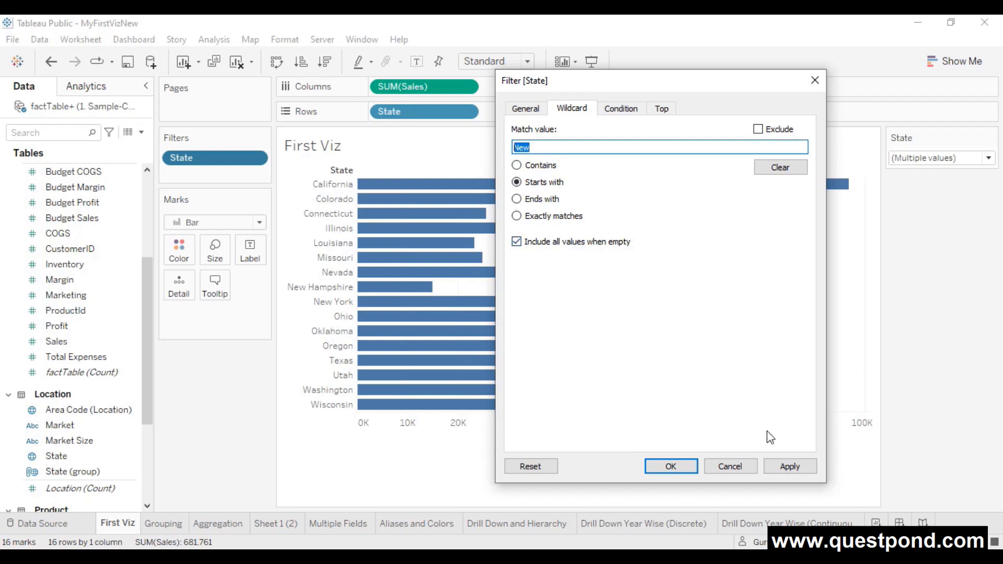
pyautogui.click(790, 465)
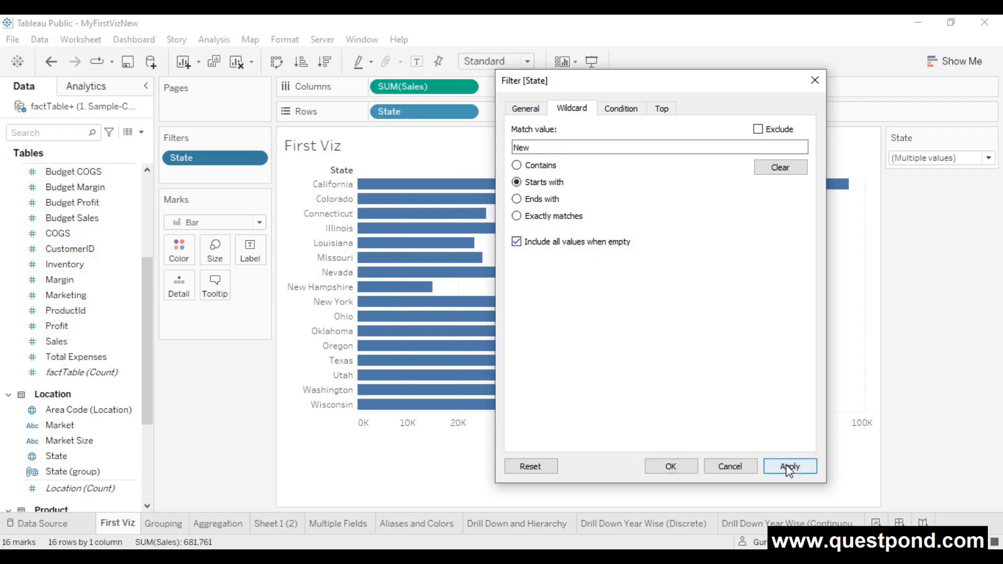
pyautogui.click(685, 469)
pyautogui.moveTo(368, 214)
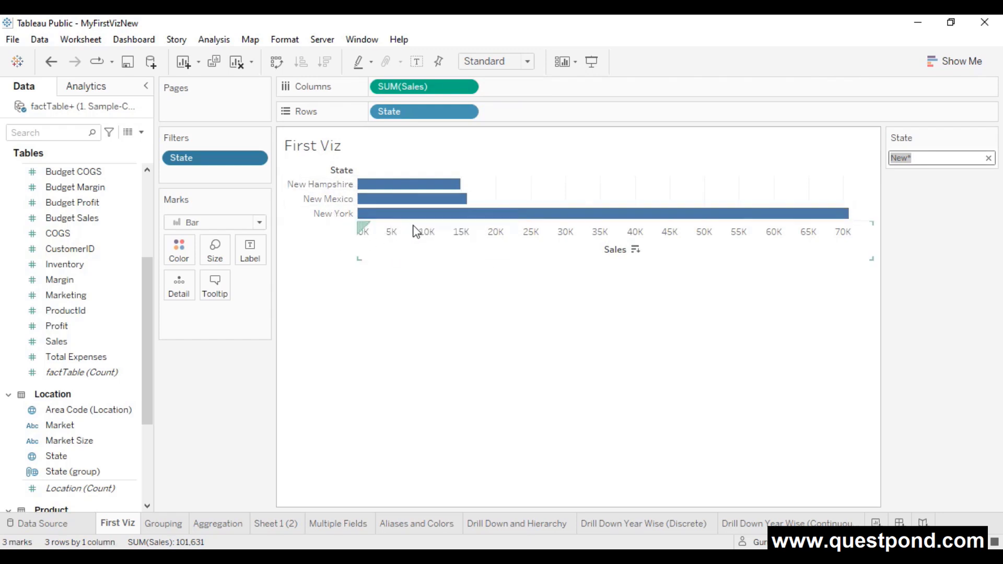
pyautogui.moveTo(413, 198)
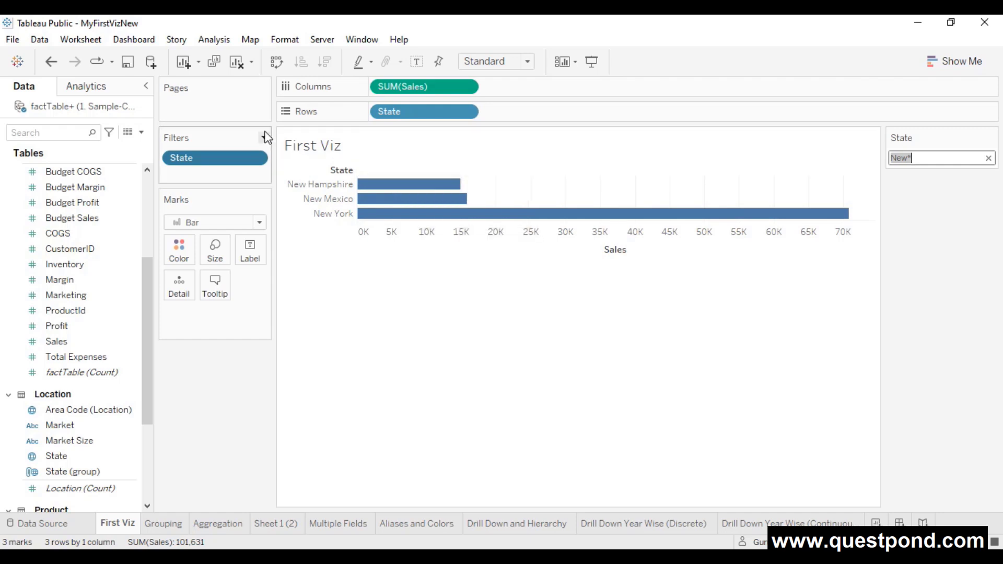
# - Clear the State filter's wildcard match value and reset the match to contains
pyautogui.click(256, 159)
pyautogui.click(249, 174)
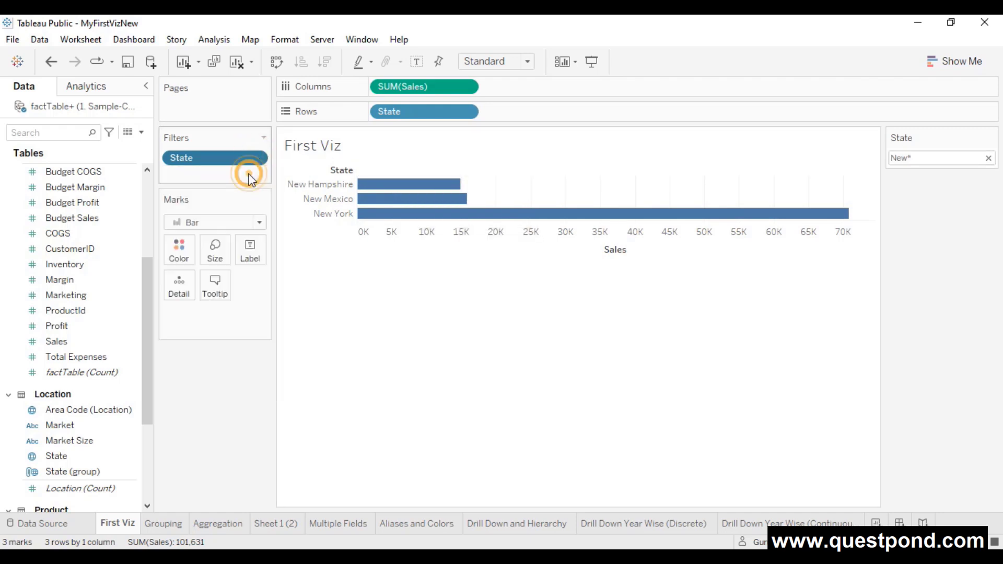
pyautogui.click(414, 112)
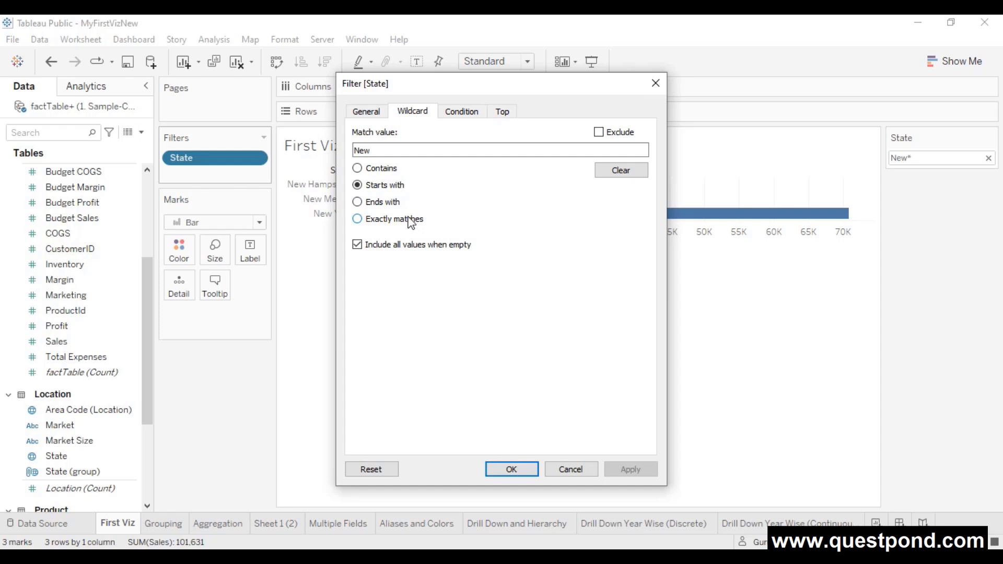
pyautogui.click(610, 168)
pyautogui.click(366, 169)
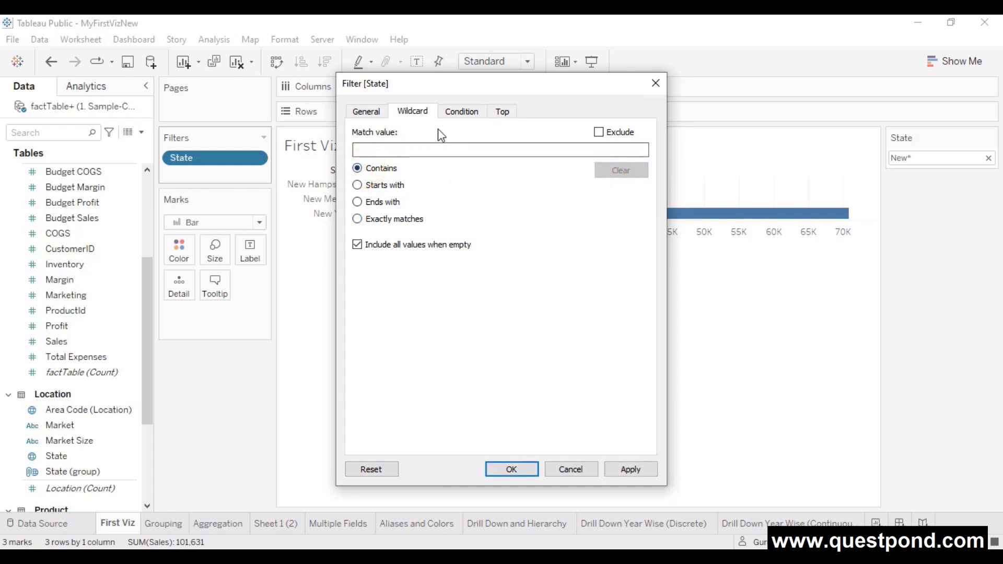
# - Add a condition keeping only states whose SUM(Sales) is greater than 40000
pyautogui.click(466, 116)
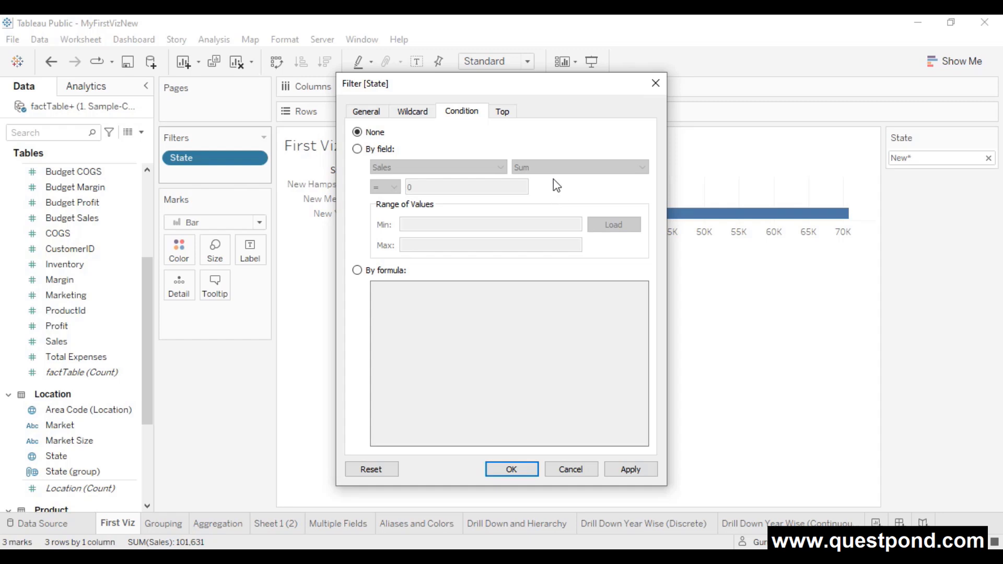
pyautogui.click(361, 150)
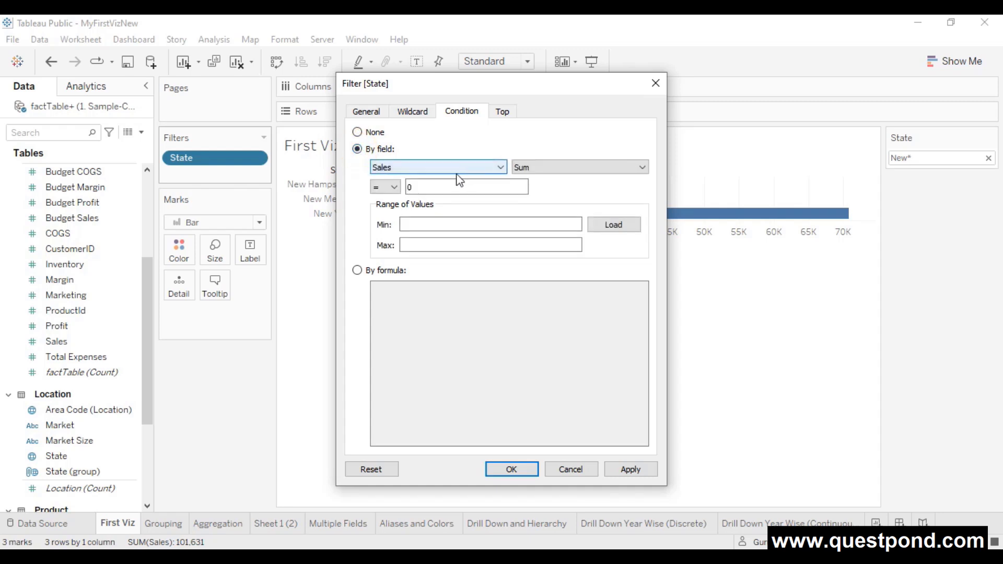
pyautogui.click(477, 171)
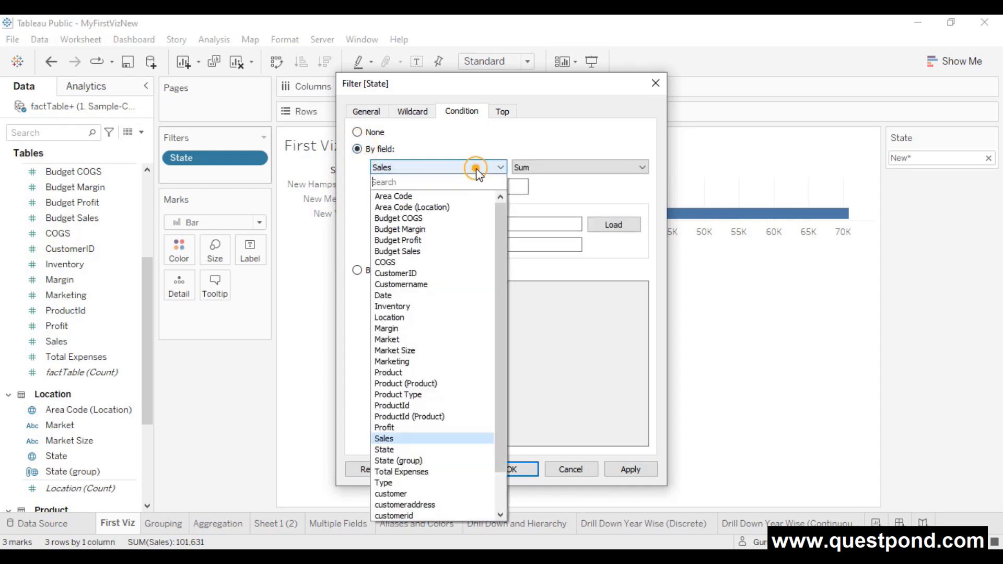
pyautogui.click(429, 441)
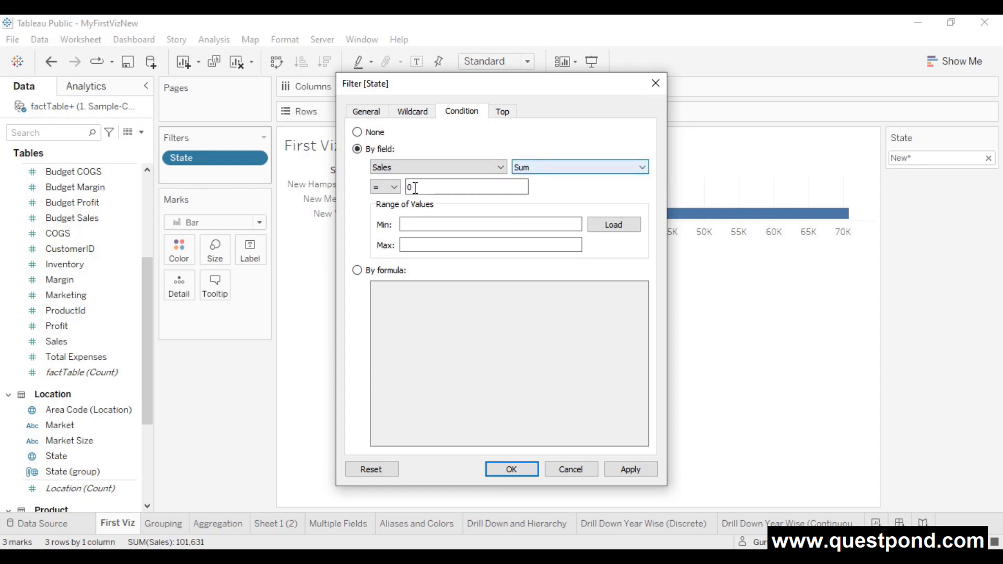
pyautogui.click(387, 187)
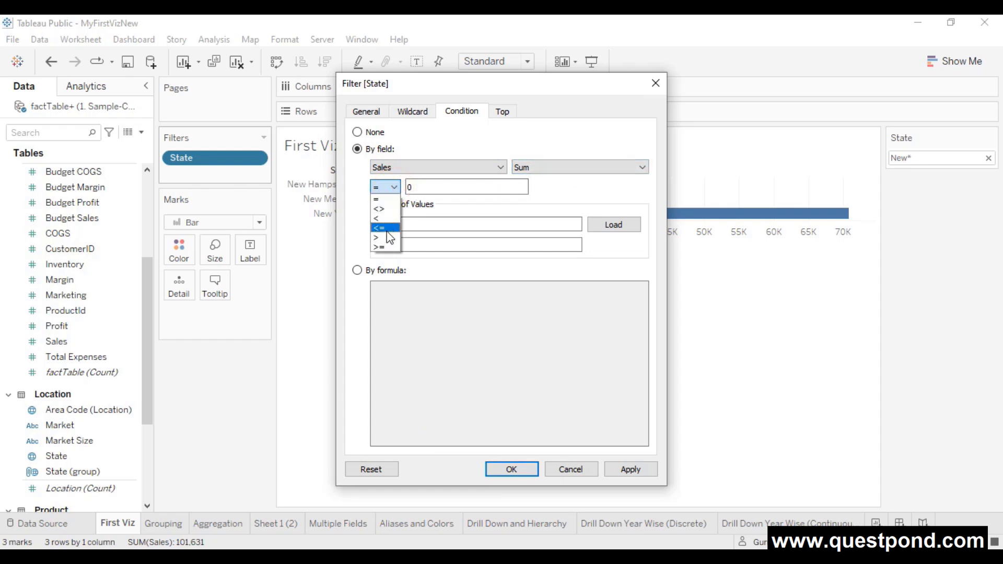
pyautogui.click(386, 238)
pyautogui.doubleClick(409, 187)
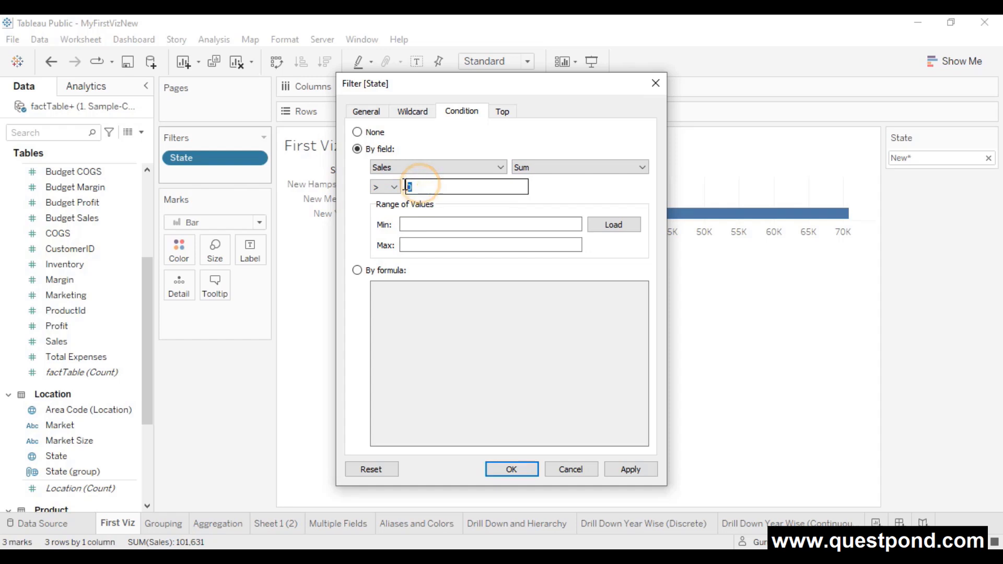
pyautogui.write('40000')
pyautogui.moveTo(439, 187); pyautogui.dragTo(394, 190)
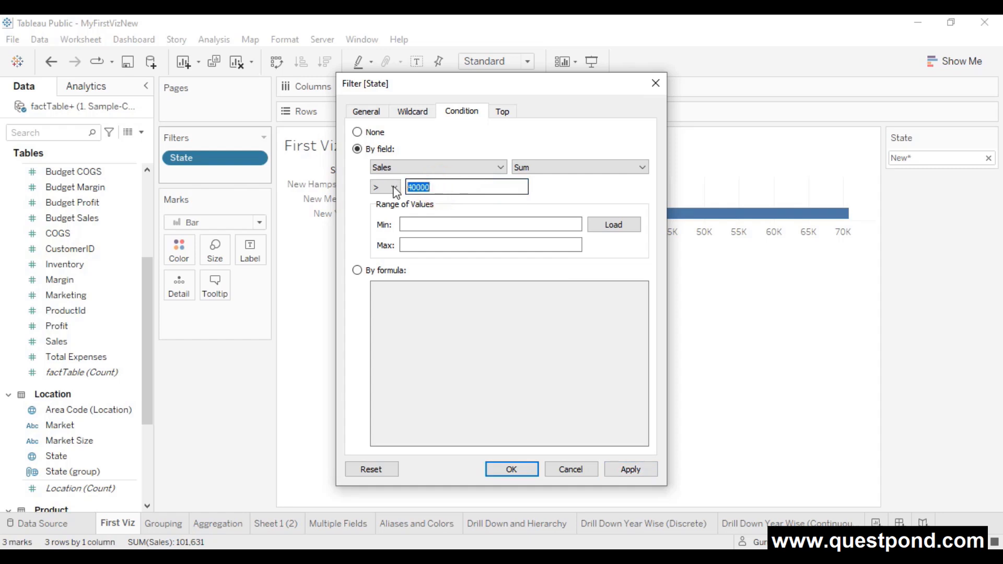
pyautogui.click(622, 470)
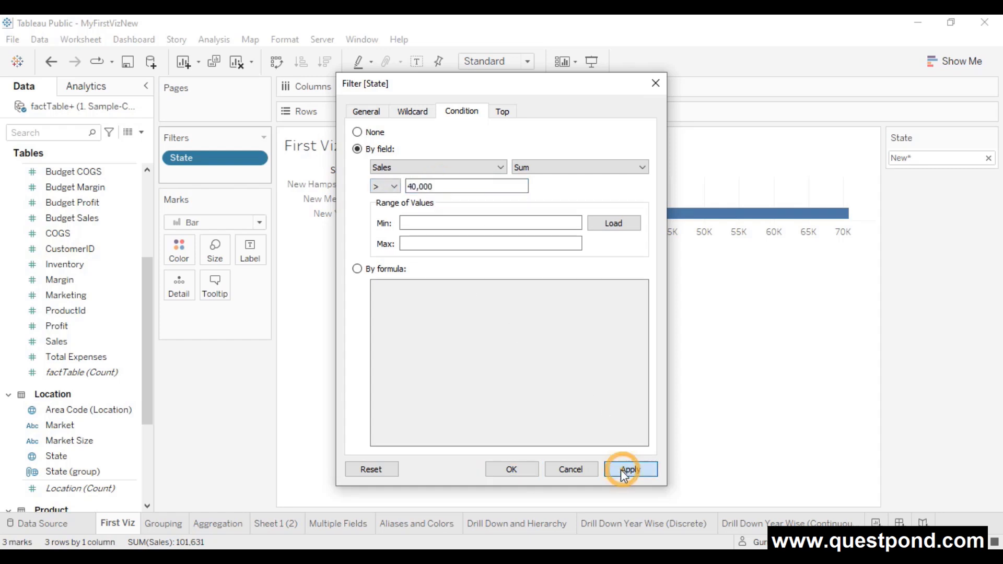
pyautogui.click(511, 469)
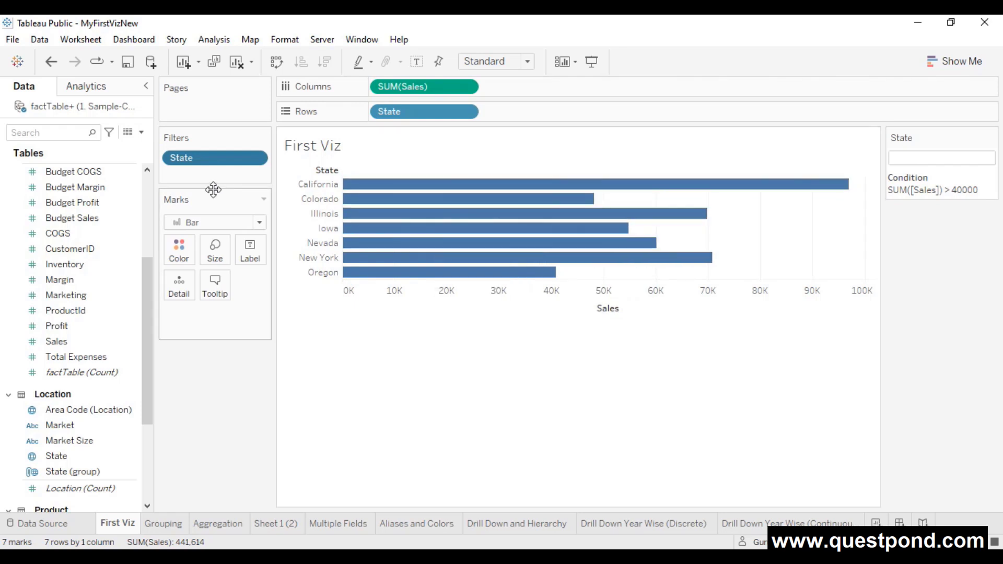
pyautogui.click(254, 156)
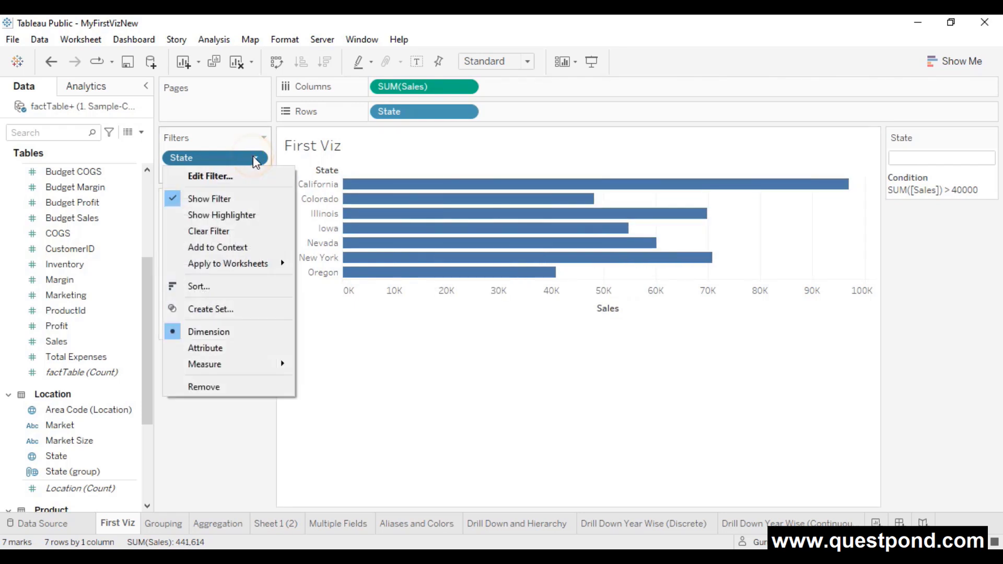
# - Set the State filter condition to None and keep the top 10 states by SUM(Sales)
pyautogui.click(235, 176)
pyautogui.click(462, 111)
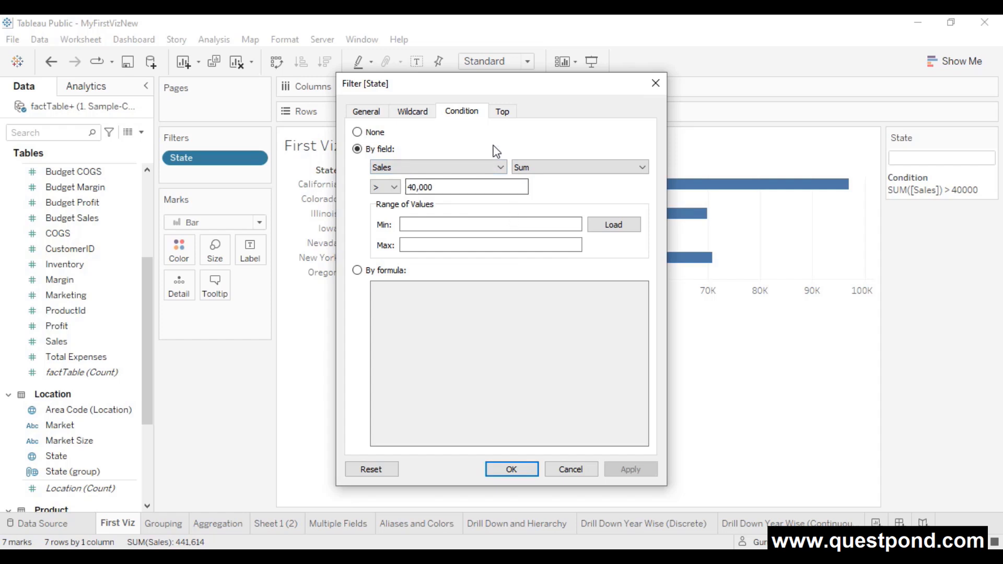
pyautogui.click(503, 112)
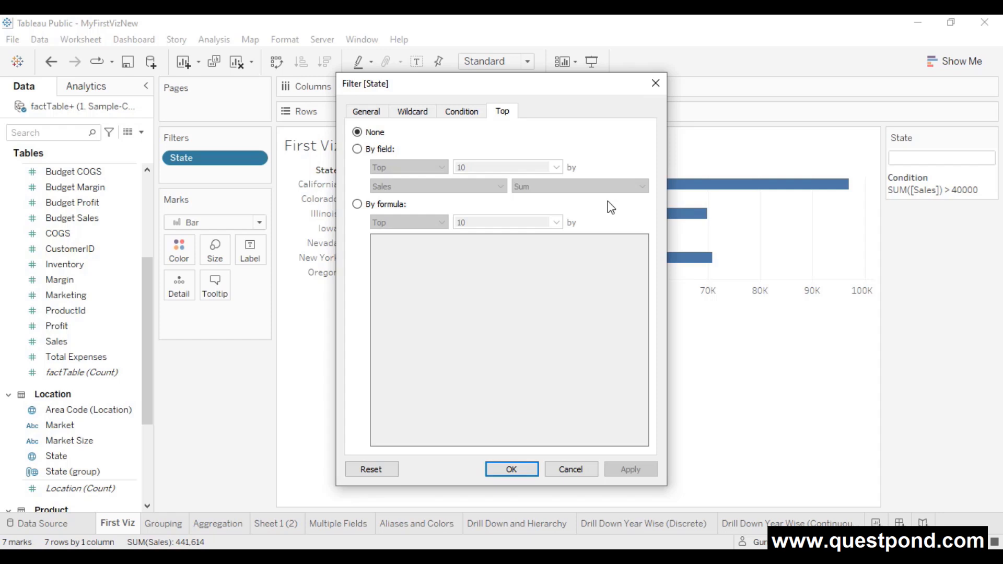
pyautogui.click(374, 149)
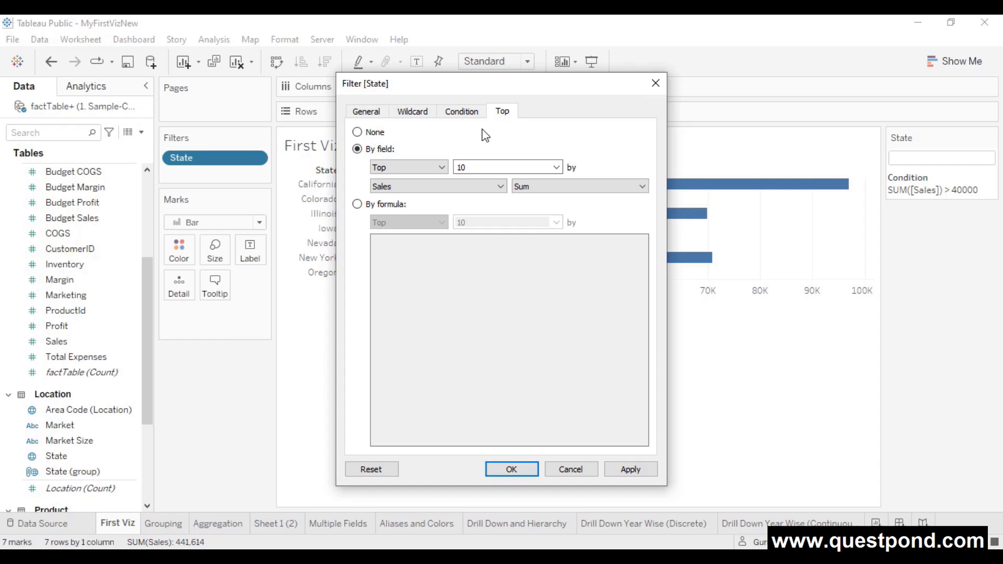
pyautogui.moveTo(511, 85); pyautogui.dragTo(694, 87)
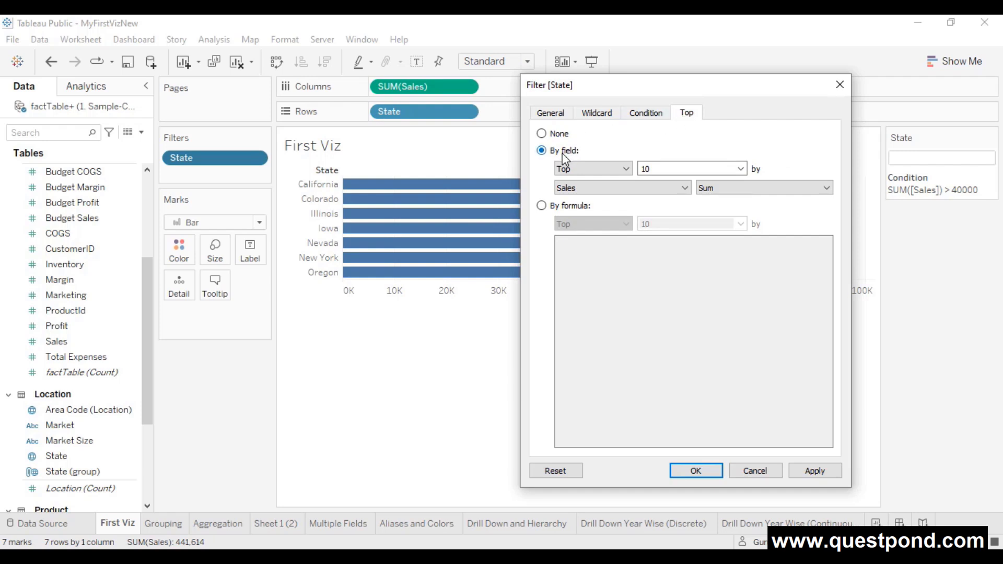
pyautogui.click(643, 115)
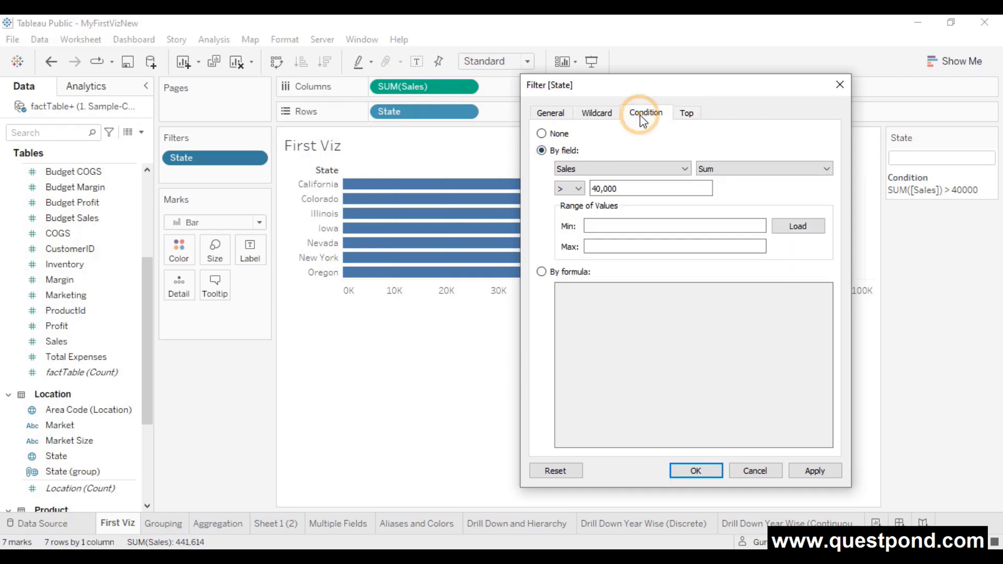
pyautogui.click(559, 134)
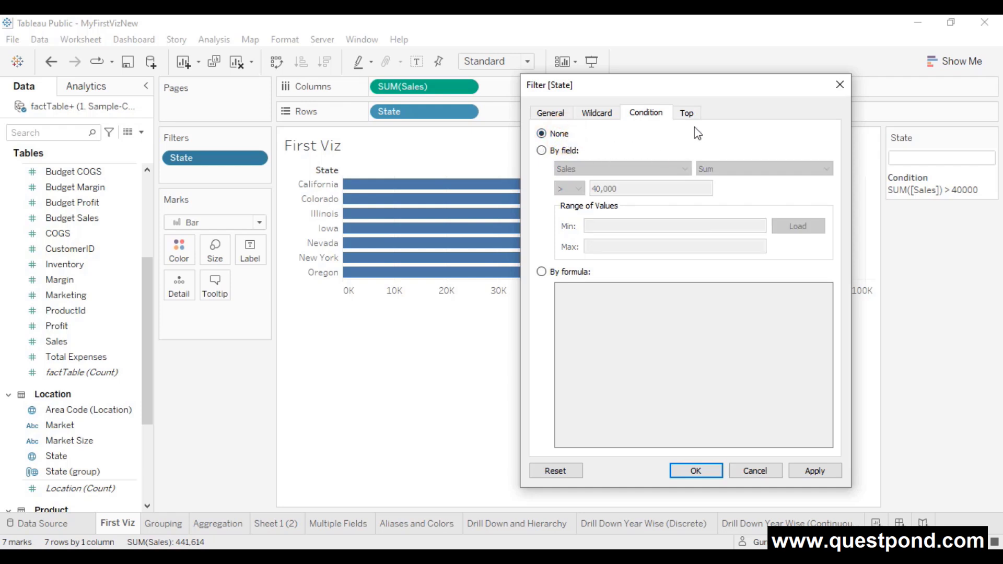
pyautogui.click(686, 114)
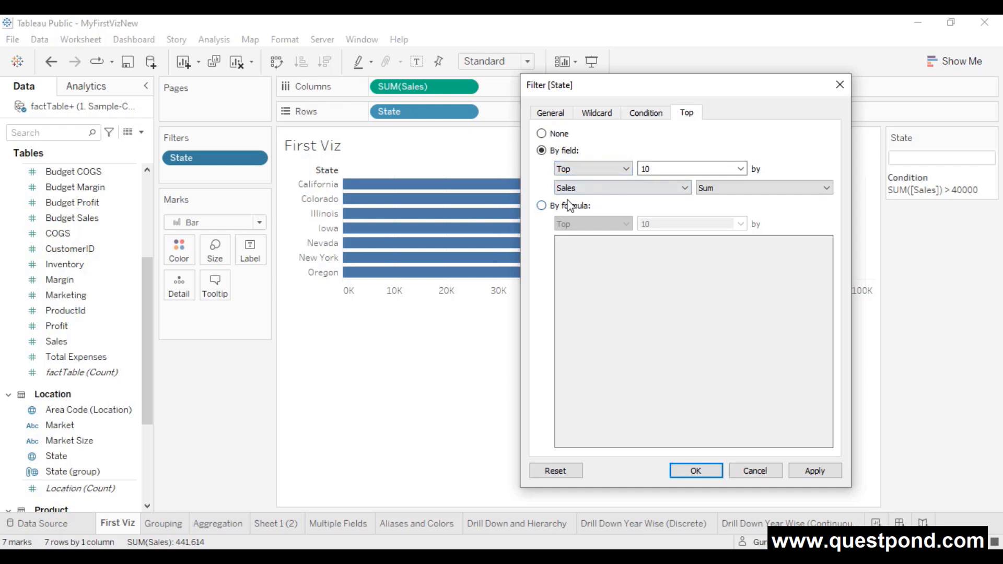
pyautogui.click(814, 471)
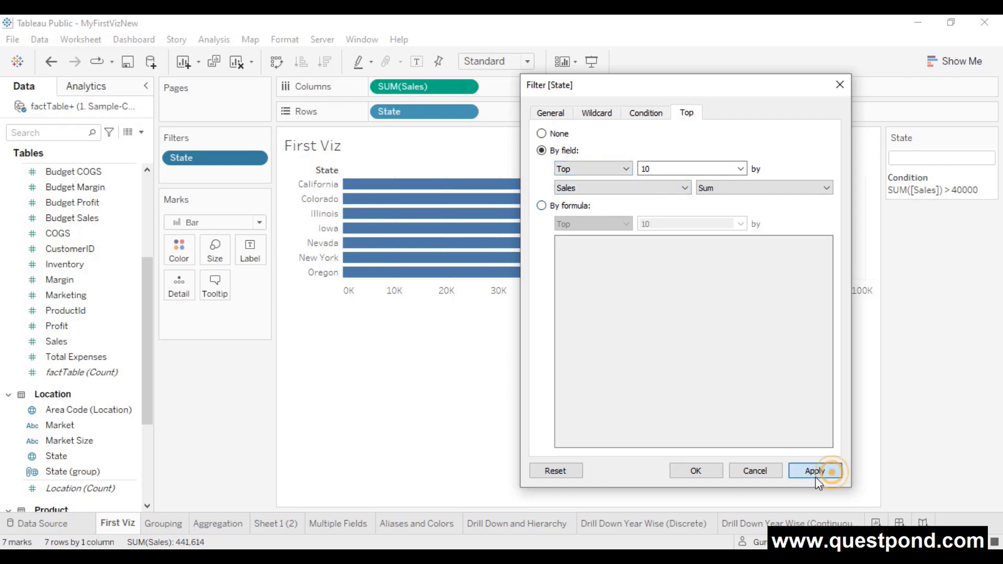
pyautogui.click(710, 470)
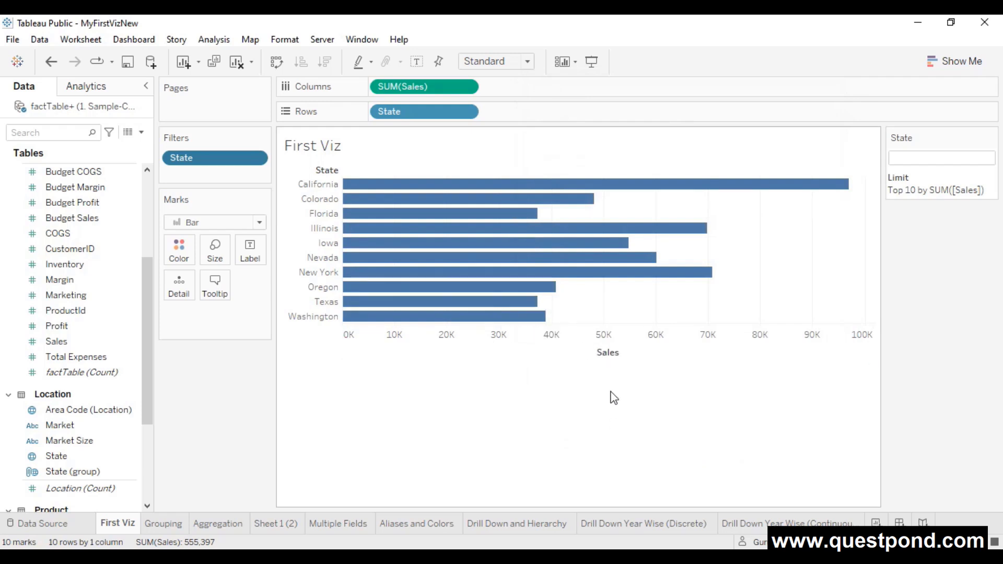
pyautogui.moveTo(414, 241)
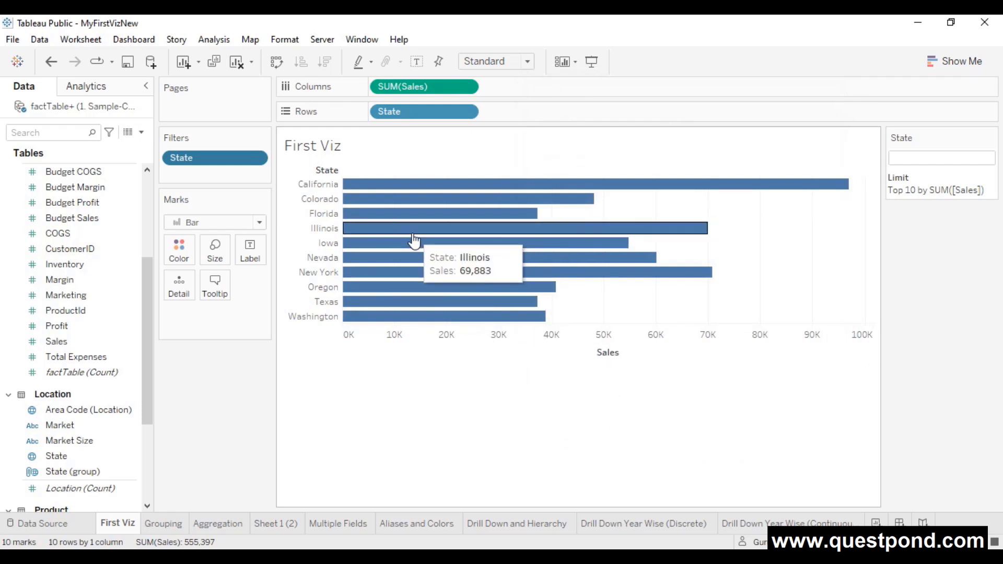
# - Change the State filter's Top limit from 10 to 5 states by SUM(Sales)
pyautogui.click(257, 157)
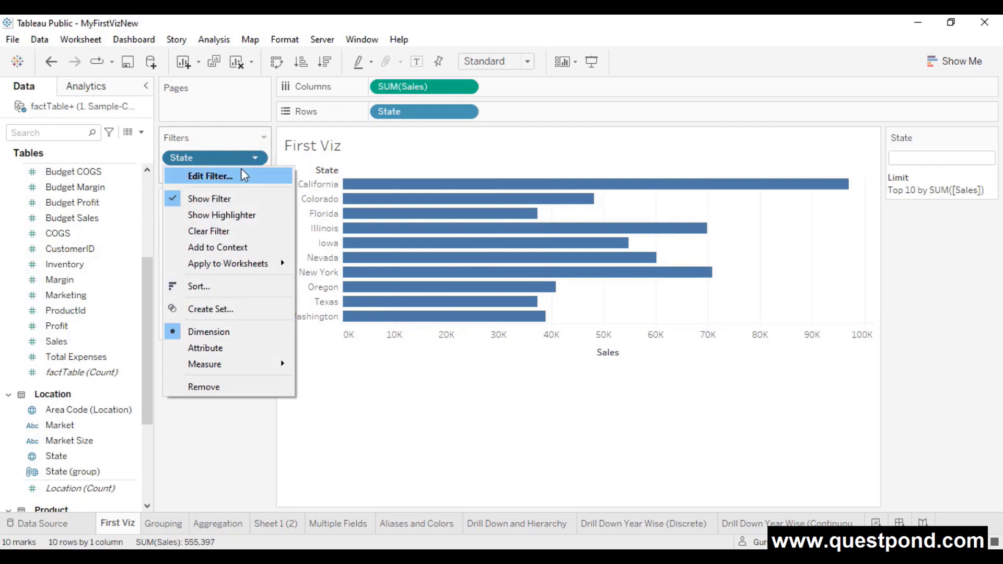
pyautogui.click(241, 172)
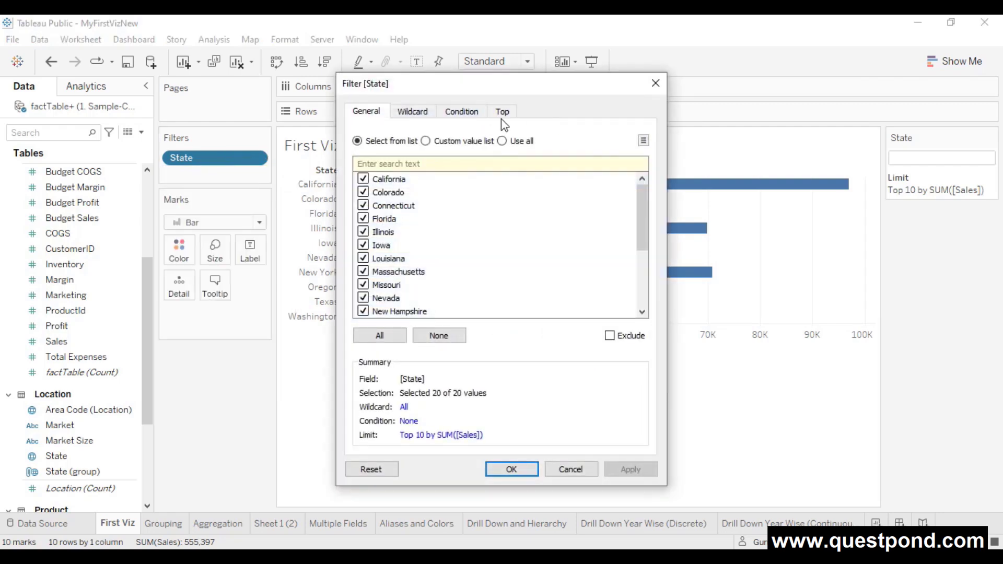
pyautogui.click(502, 112)
pyautogui.click(475, 168)
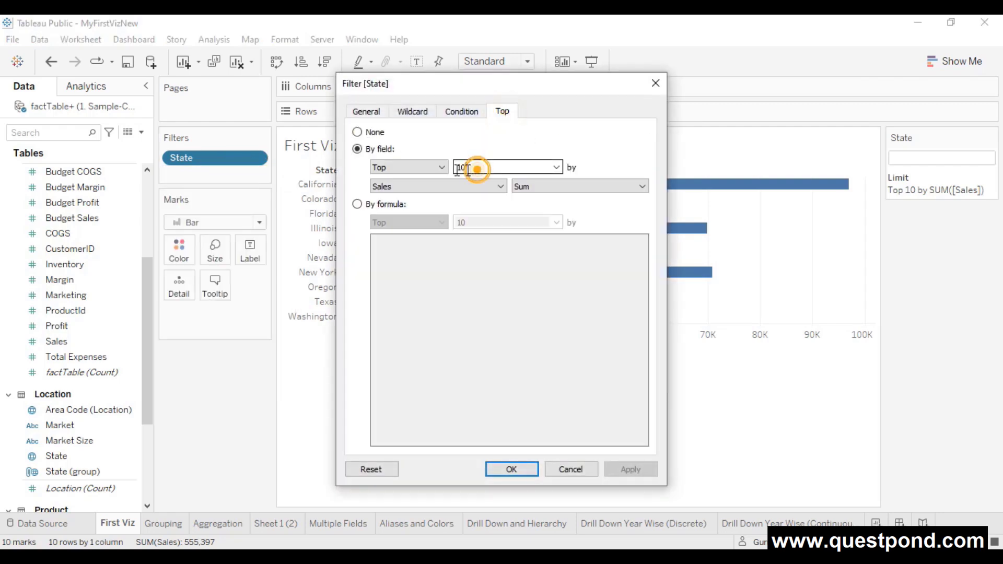
pyautogui.doubleClick(453, 168)
pyautogui.write('5')
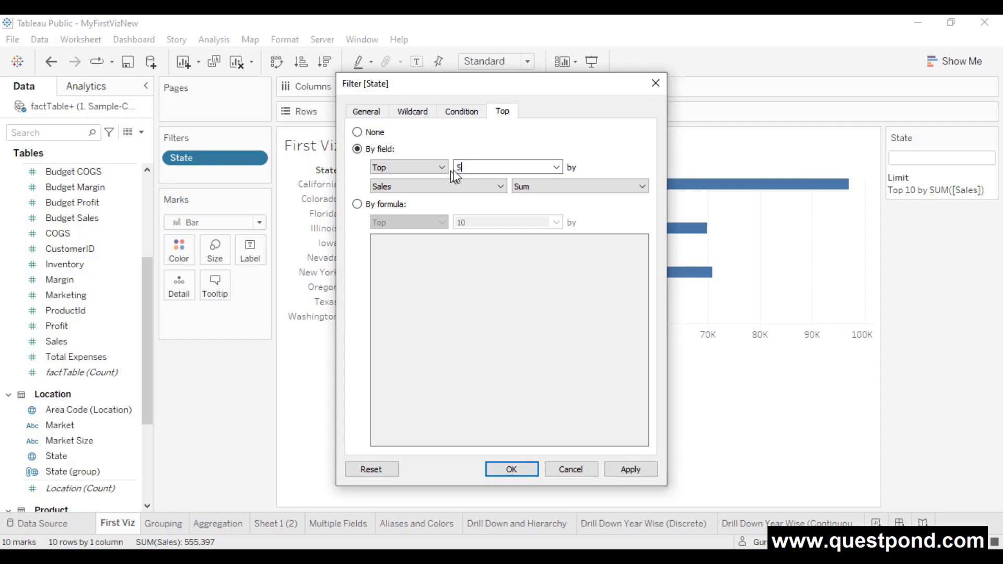
pyautogui.click(647, 469)
pyautogui.click(534, 466)
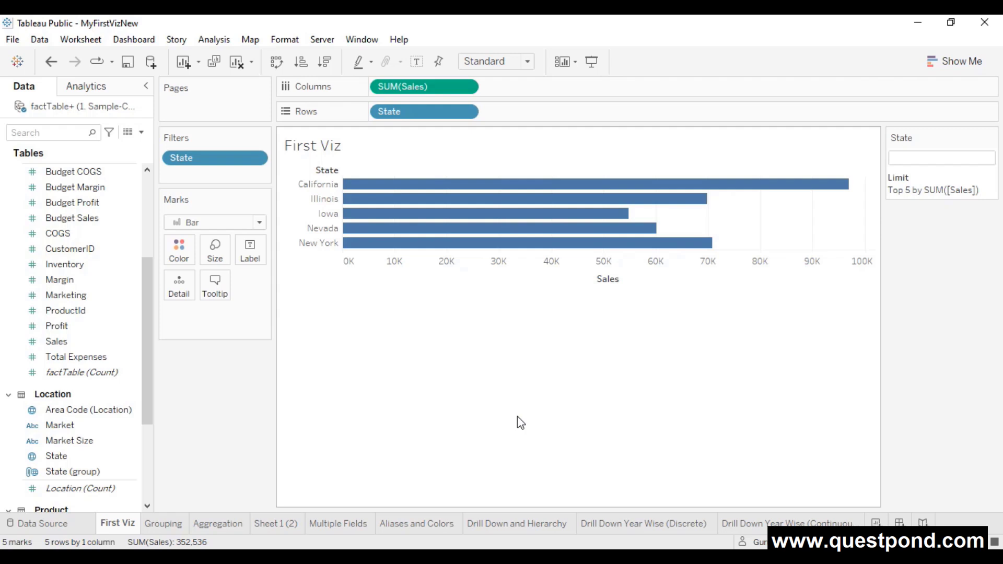
pyautogui.click(255, 157)
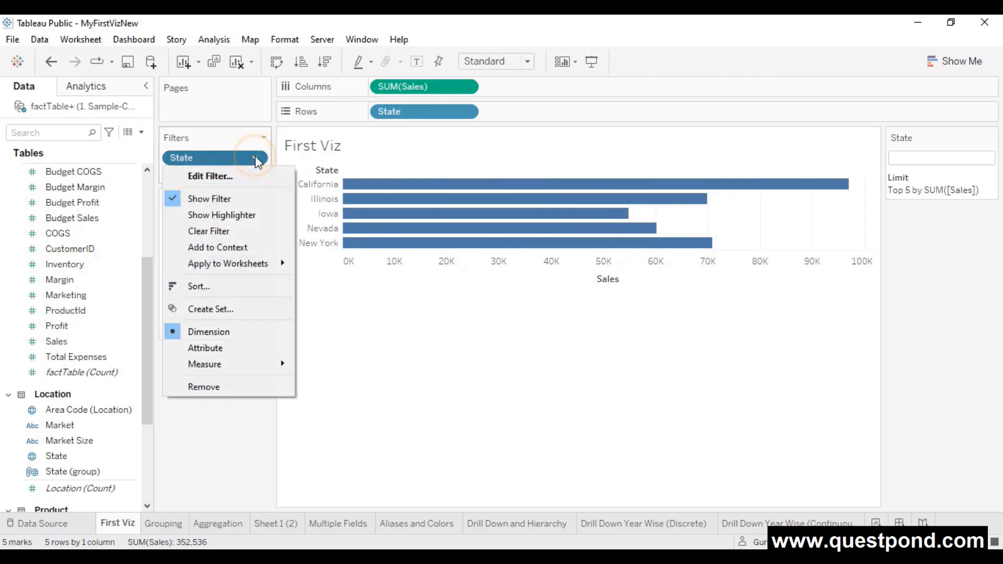
pyautogui.click(482, 352)
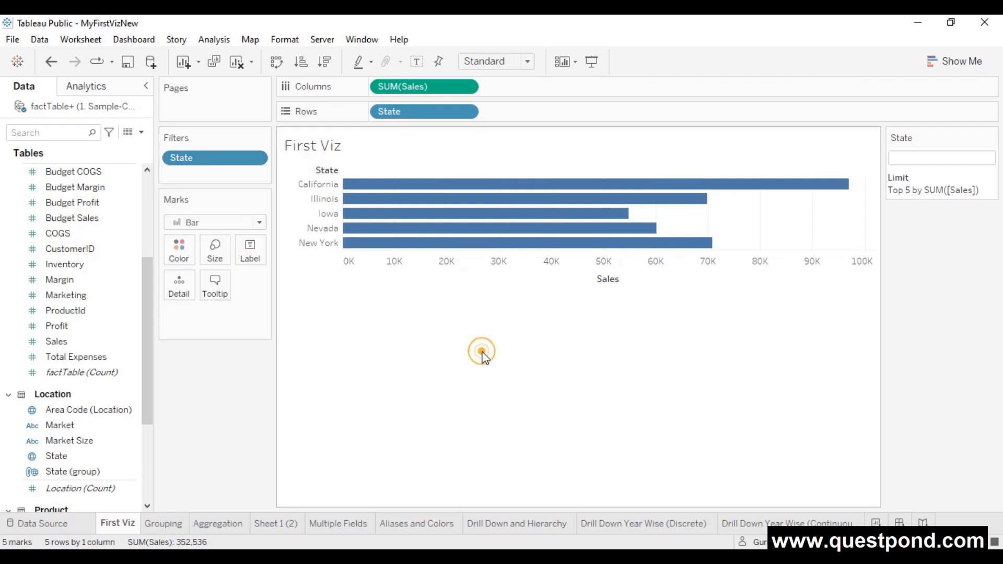
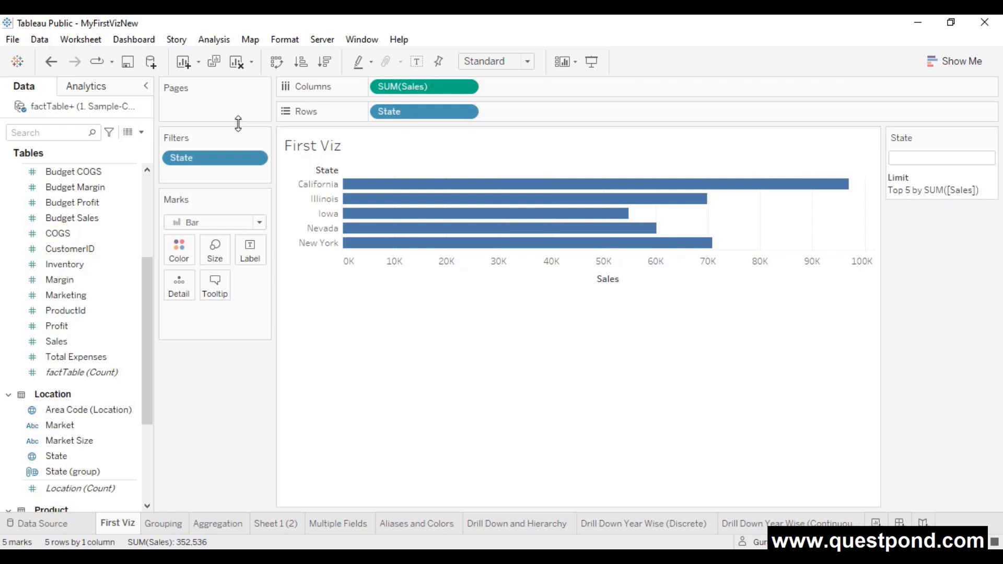
# - In the State filter's Top settings, start a new parameter for the top count
pyautogui.click(253, 159)
pyautogui.click(230, 175)
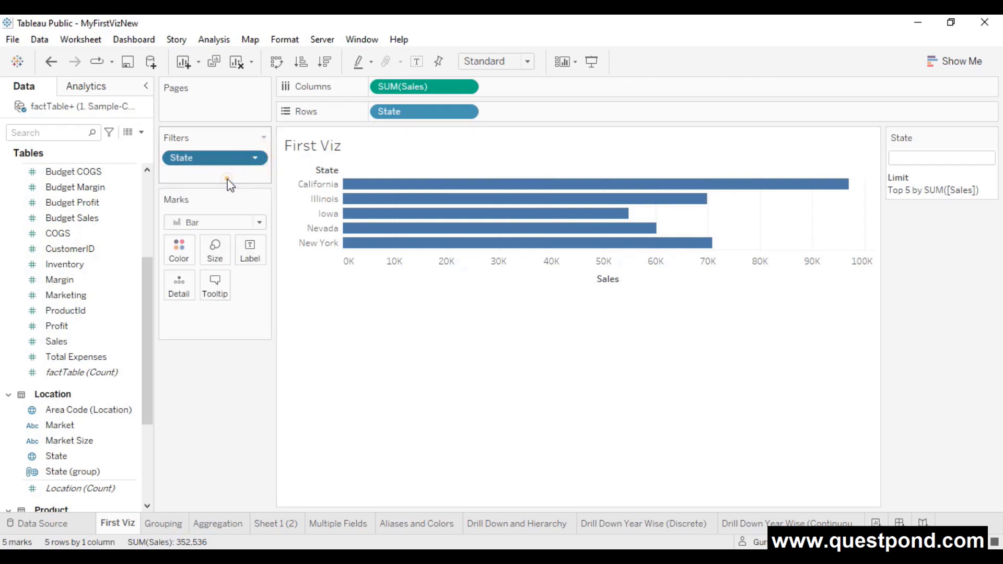
pyautogui.click(500, 113)
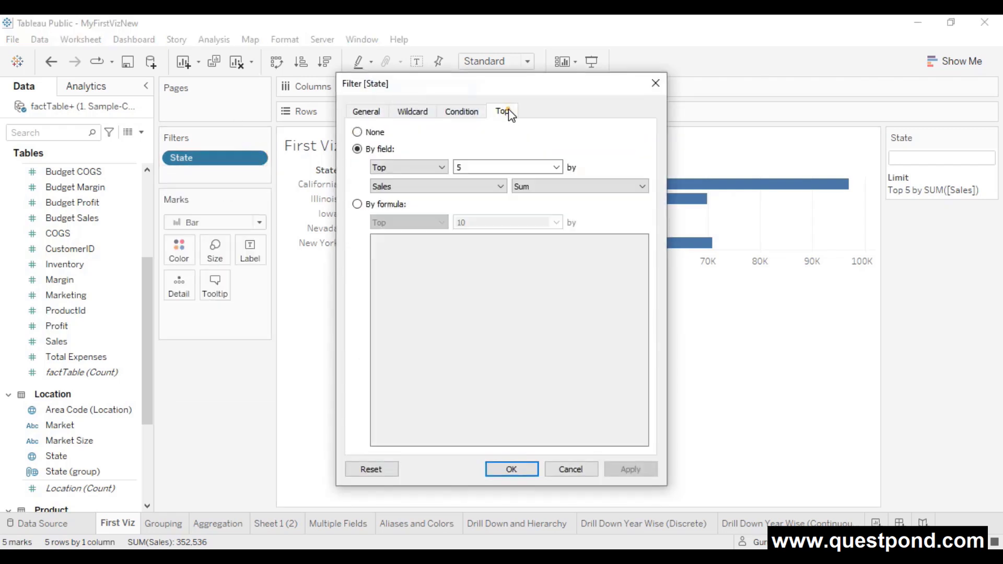
pyautogui.click(556, 167)
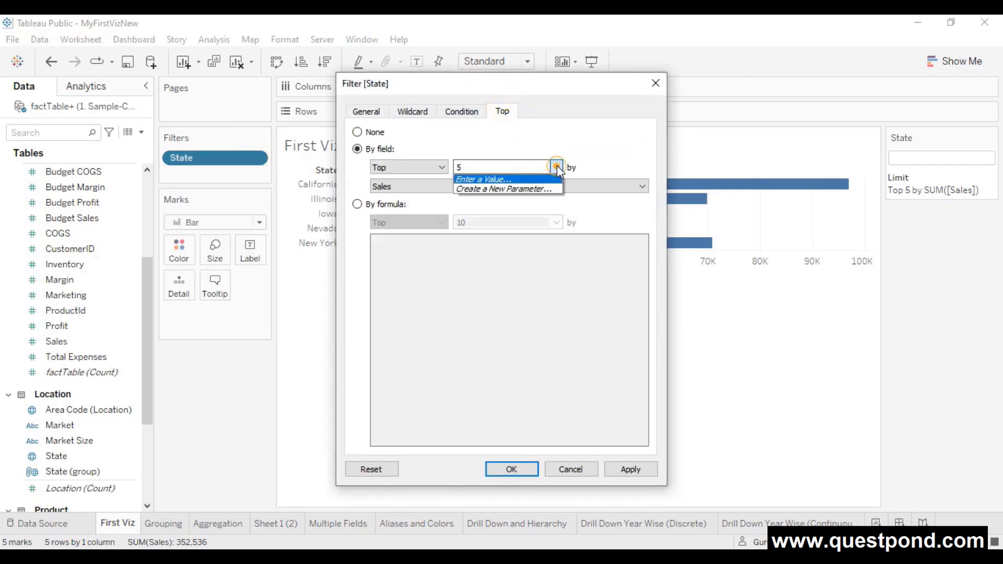
pyautogui.click(483, 189)
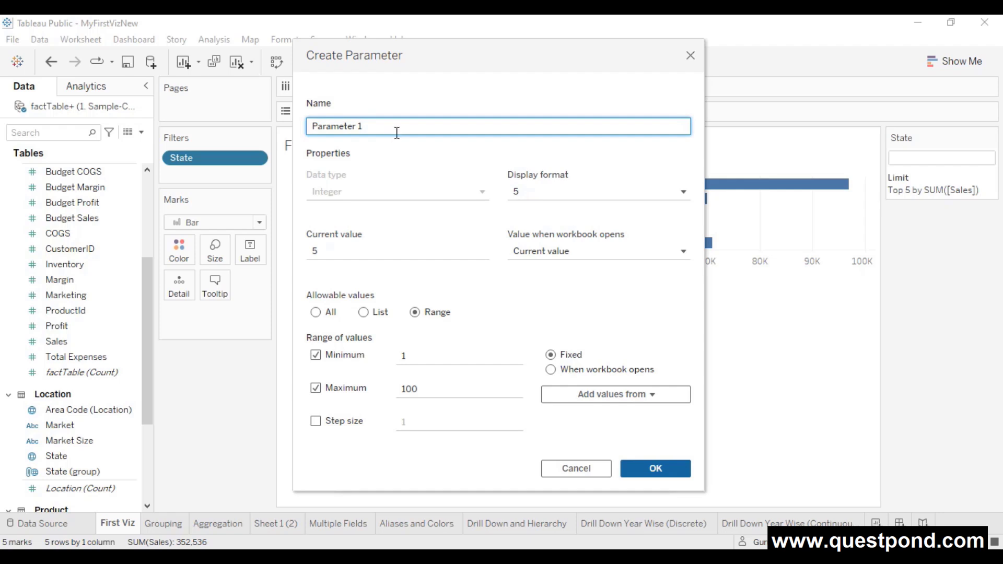
# - Name the parameter 'Top N' with current value 10 and maximum 15, and create it
pyautogui.moveTo(396, 130); pyautogui.dragTo(298, 140)
pyautogui.write('Top N')
pyautogui.click(671, 192)
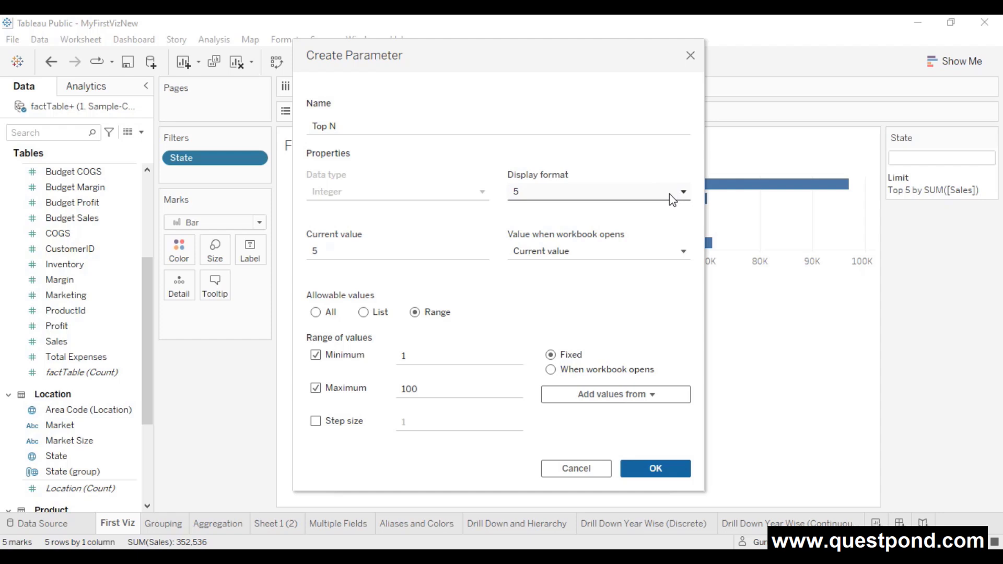
pyautogui.doubleClick(334, 254)
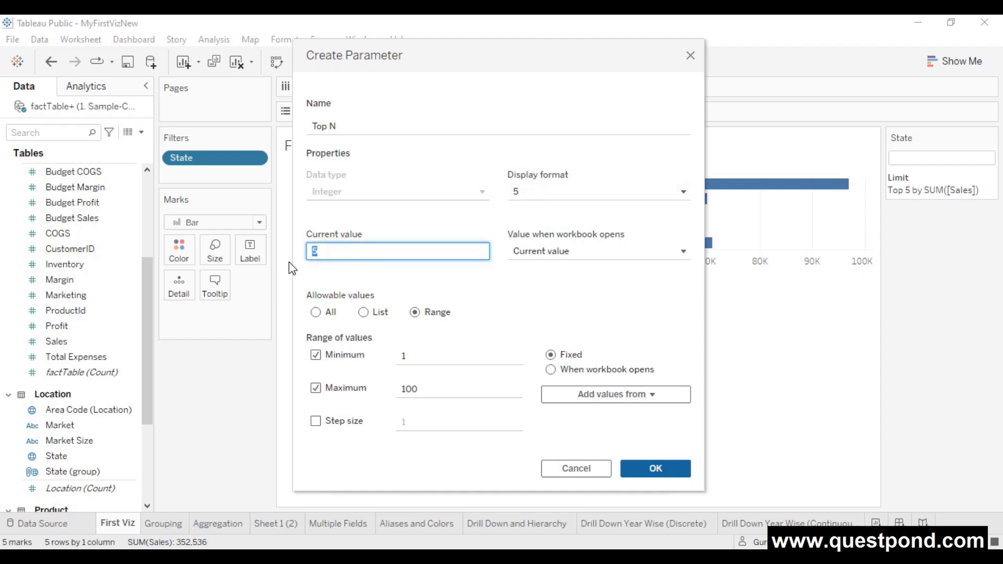
pyautogui.write('10')
pyautogui.moveTo(421, 387); pyautogui.dragTo(403, 389)
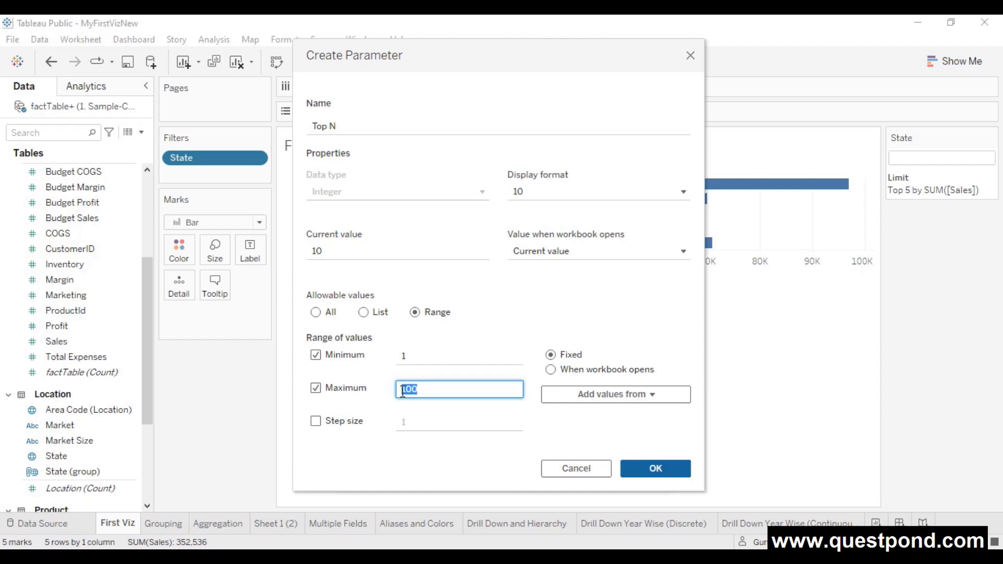
pyautogui.write('15')
pyautogui.click(410, 475)
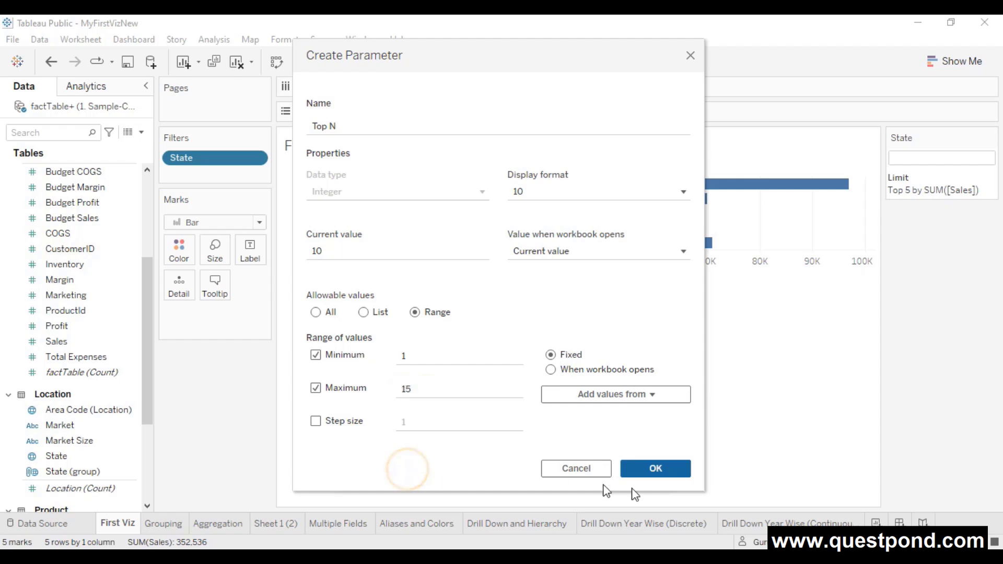
pyautogui.click(683, 475)
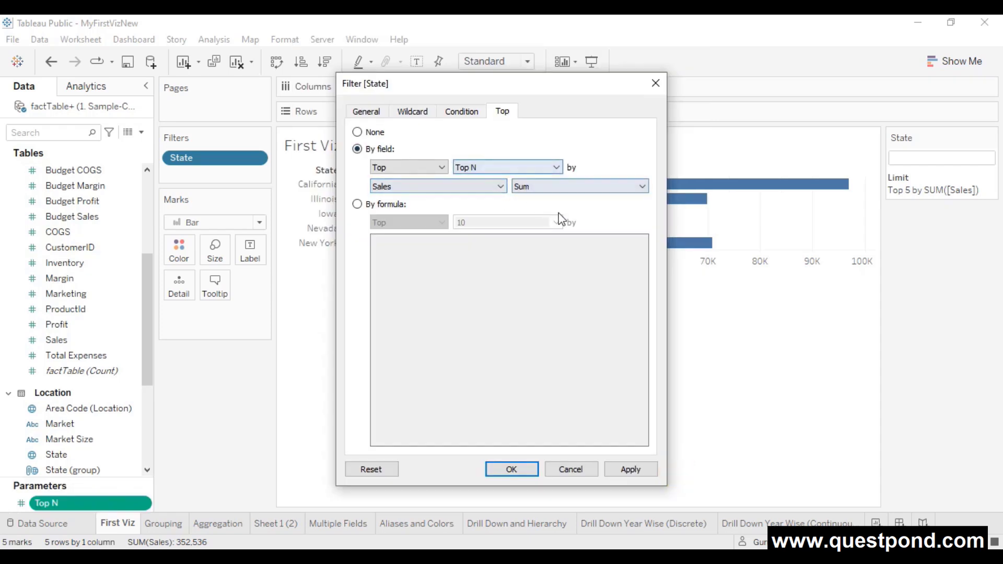
# - Apply Top N to the State filter, show its control beside the chart, and lower it to 5
pyautogui.click(628, 470)
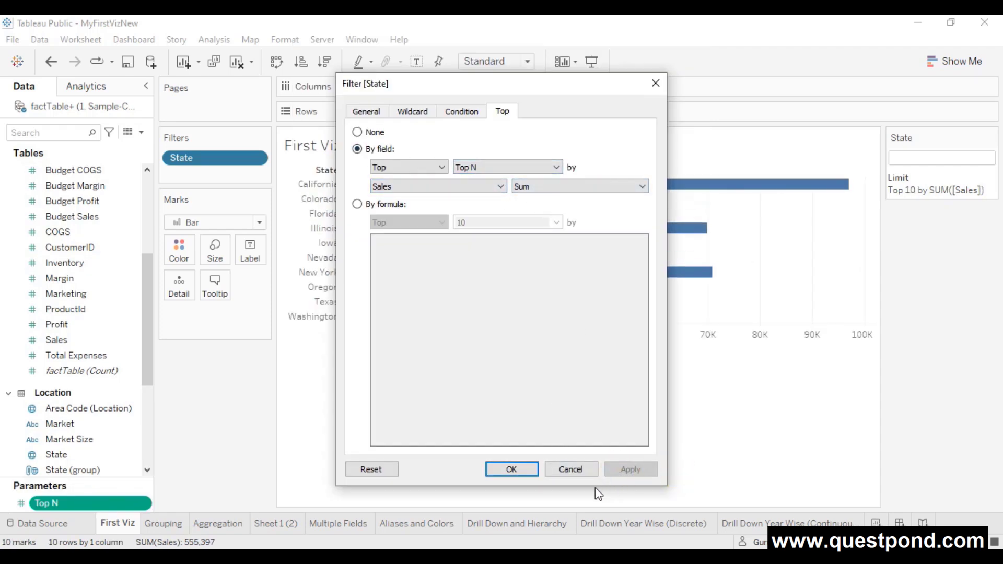
pyautogui.click(527, 469)
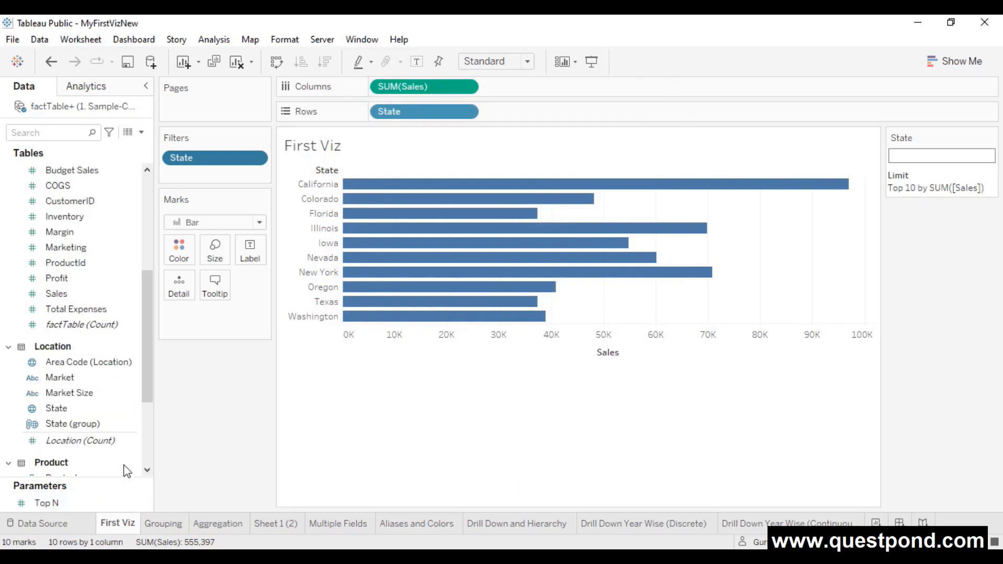
pyautogui.scroll(-1, 105, 486)
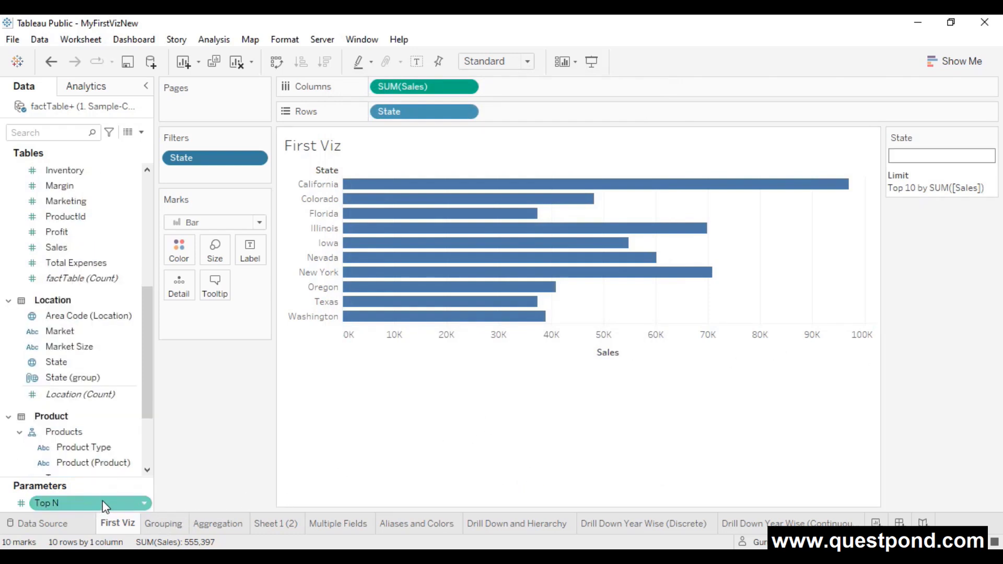
pyautogui.click(146, 504)
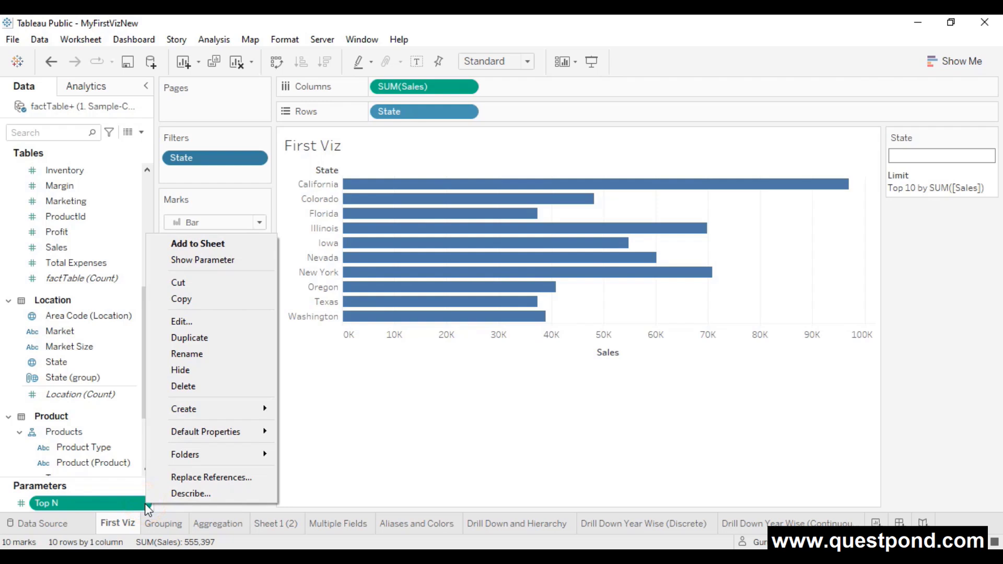
pyautogui.click(224, 260)
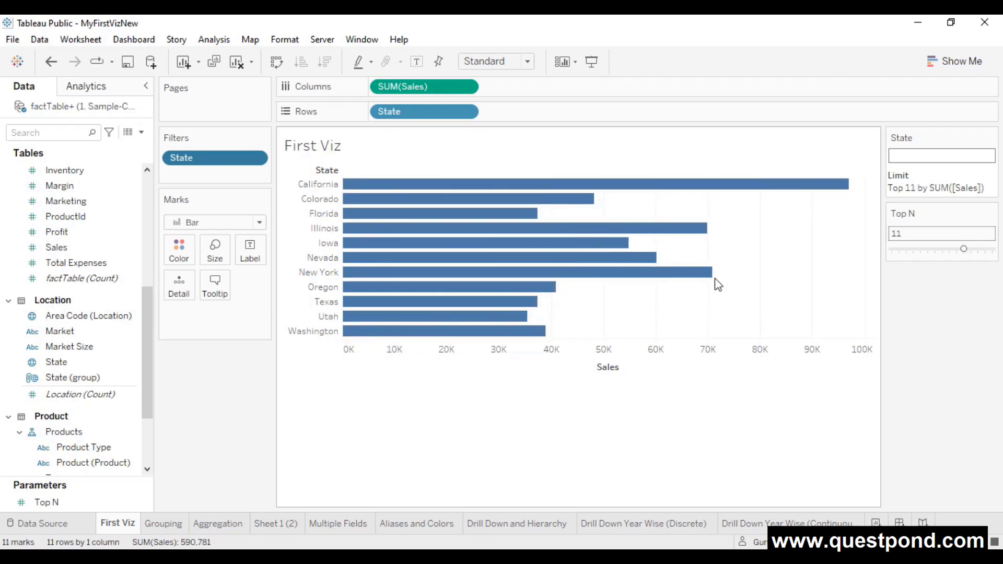
pyautogui.moveTo(963, 250); pyautogui.dragTo(954, 252)
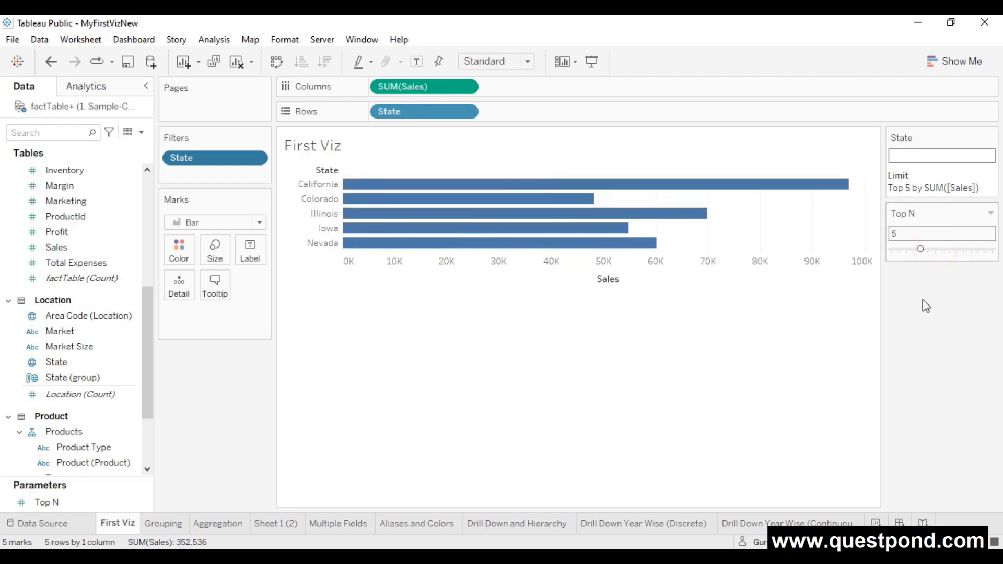
# - Turn the Top N control into a type-in box and try values 10, then 15
pyautogui.click(990, 213)
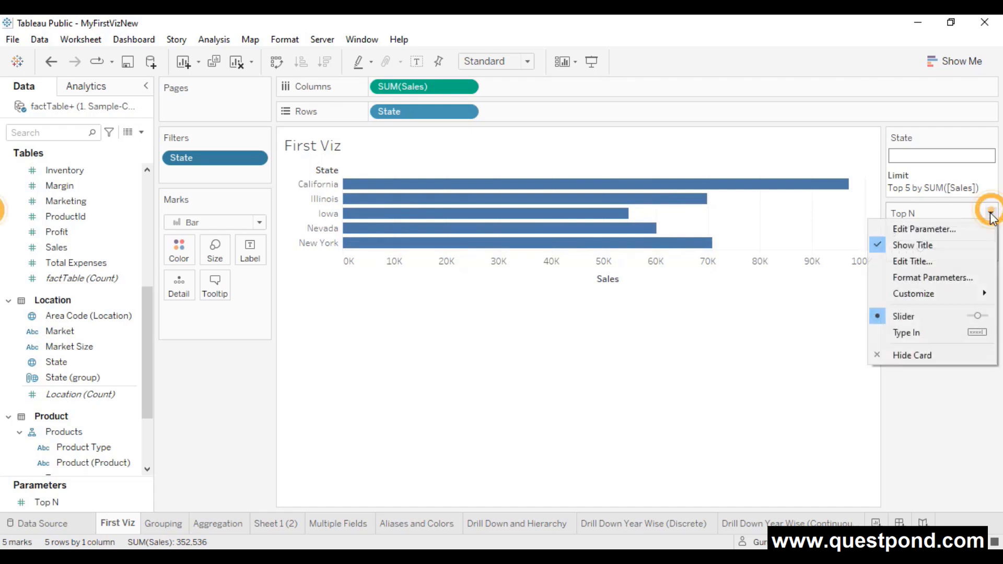
pyautogui.click(926, 337)
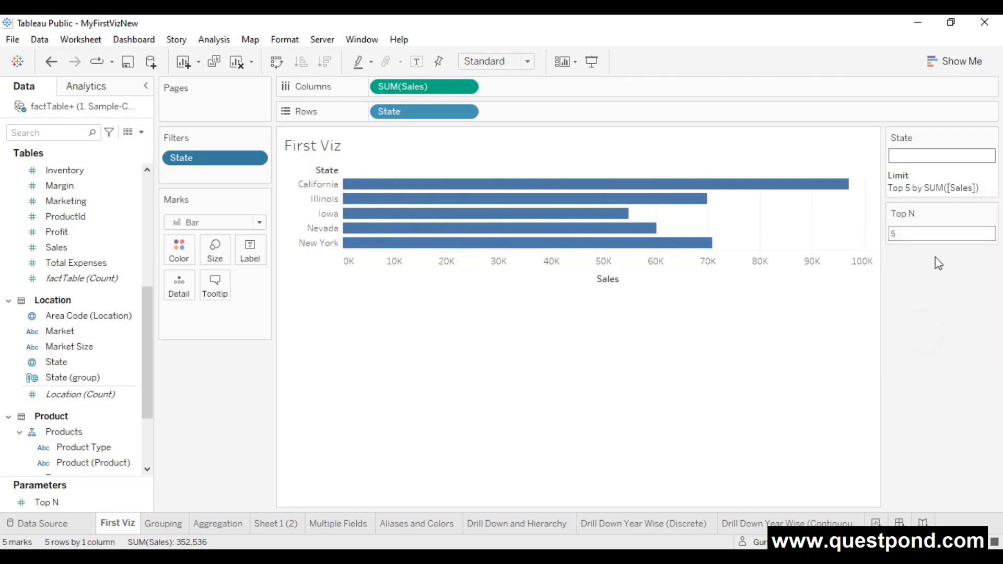
pyautogui.click(903, 235)
pyautogui.press('BackSpace')
pyautogui.write('10')
pyautogui.press('Return')
pyautogui.click(928, 230)
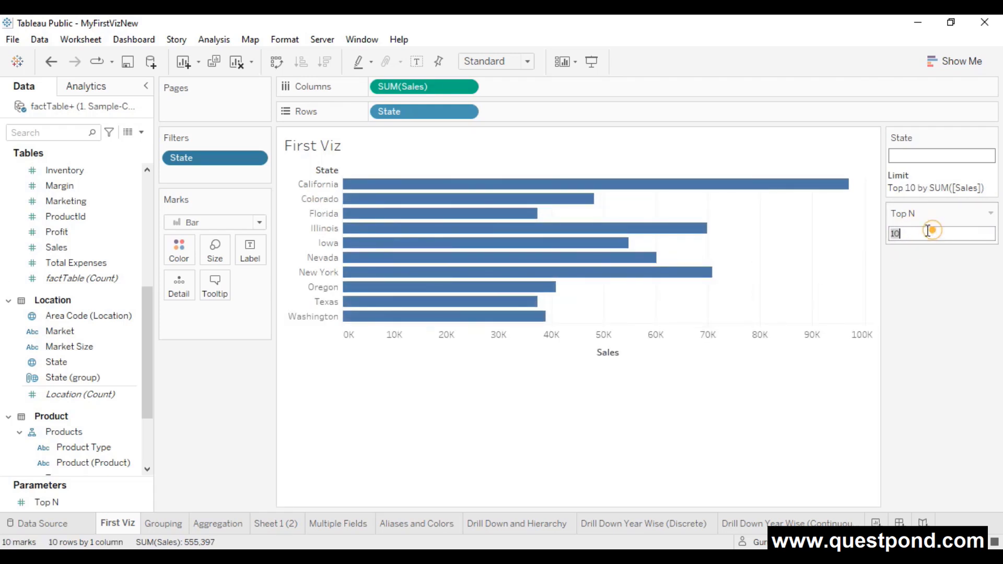
pyautogui.write('15')
pyautogui.press('Return')
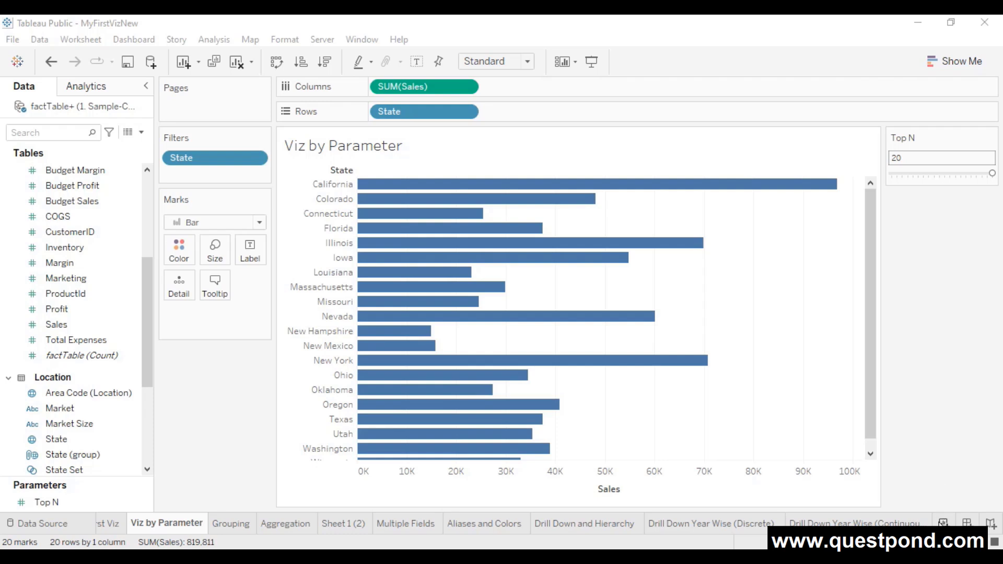
# - On a new sheet, put State, Product Type and Product on Rows with SUM(Sales) as text
pyautogui.click(942, 522)
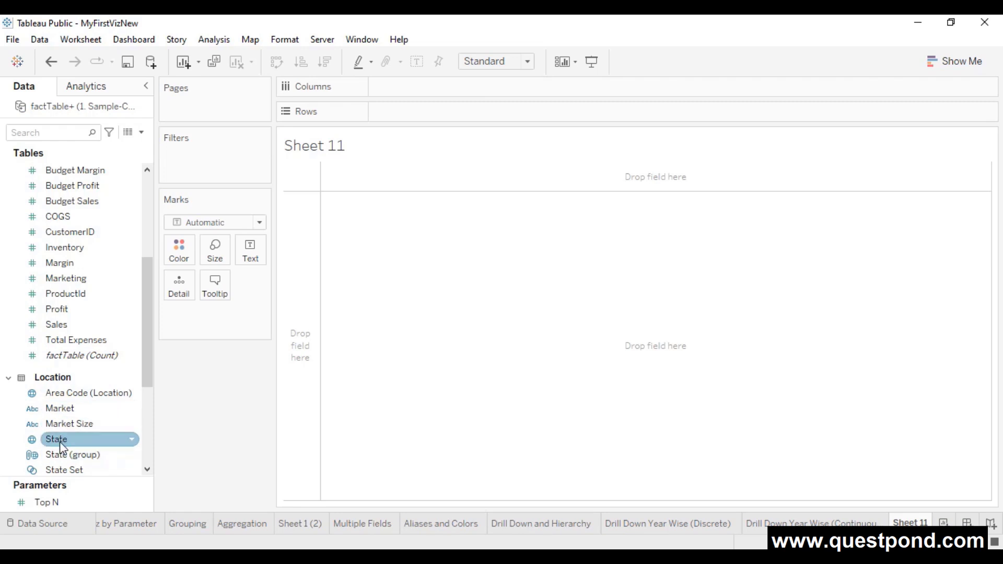
pyautogui.moveTo(60, 441)
pyautogui.mouseDown()
pyautogui.moveTo(296, 306)
pyautogui.moveTo(406, 107)
pyautogui.mouseUp()
pyautogui.scroll(3, 84, 393)
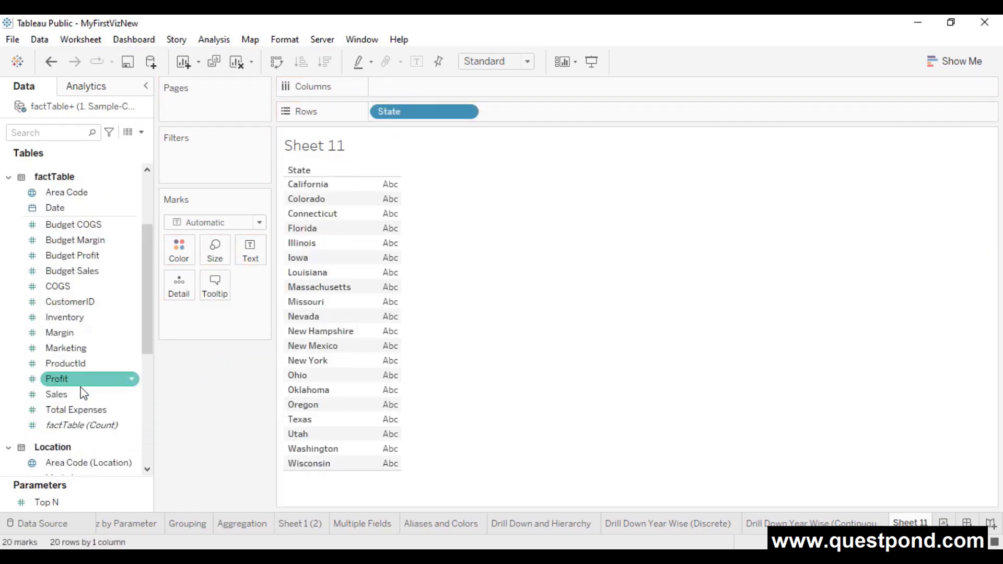
pyautogui.scroll(4, 84, 393)
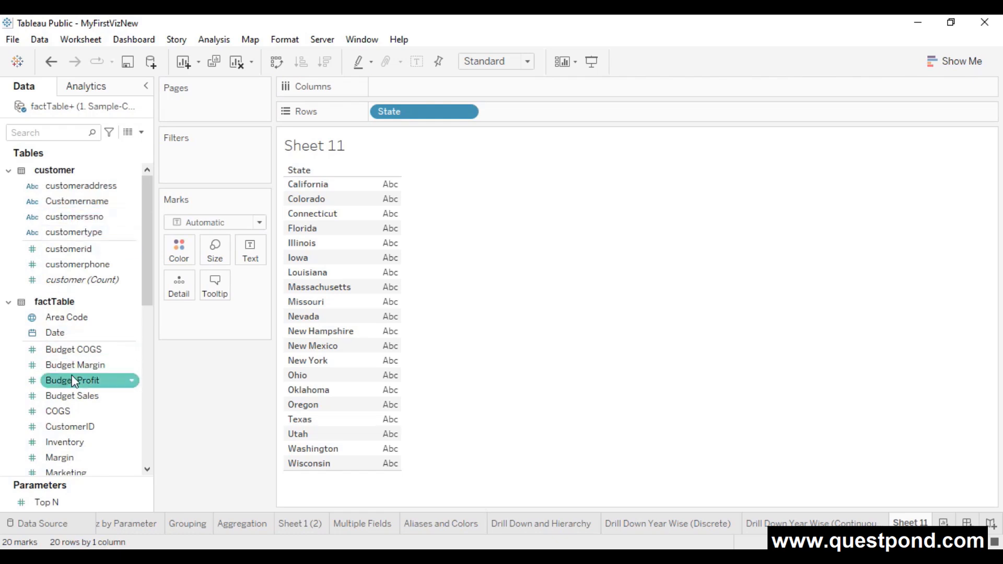
pyautogui.scroll(-5, 74, 381)
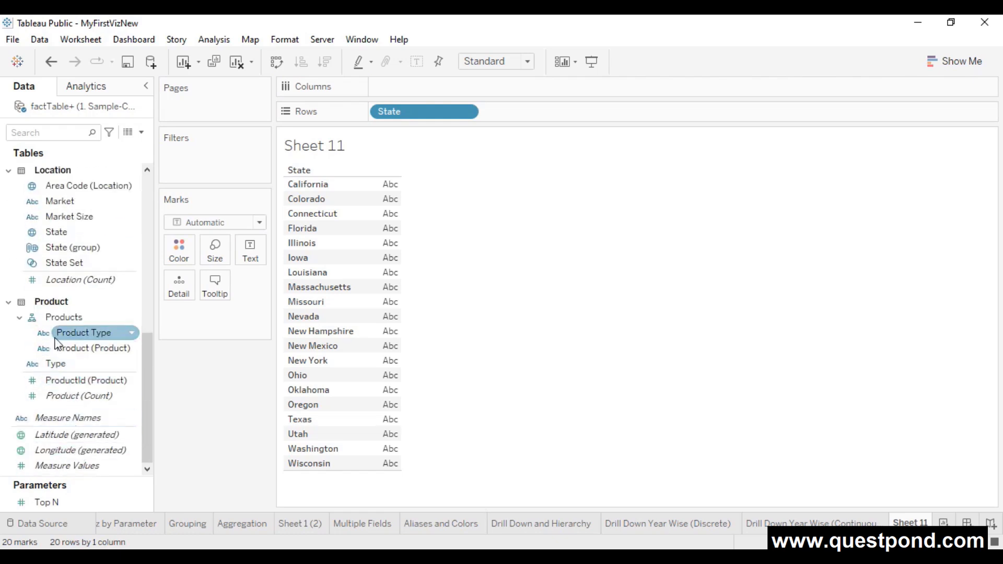
pyautogui.moveTo(74, 334)
pyautogui.mouseDown()
pyautogui.moveTo(108, 338)
pyautogui.moveTo(506, 150)
pyautogui.moveTo(511, 118)
pyautogui.mouseUp()
pyautogui.moveTo(107, 348); pyautogui.dragTo(647, 106)
pyautogui.scroll(3, 21, 360)
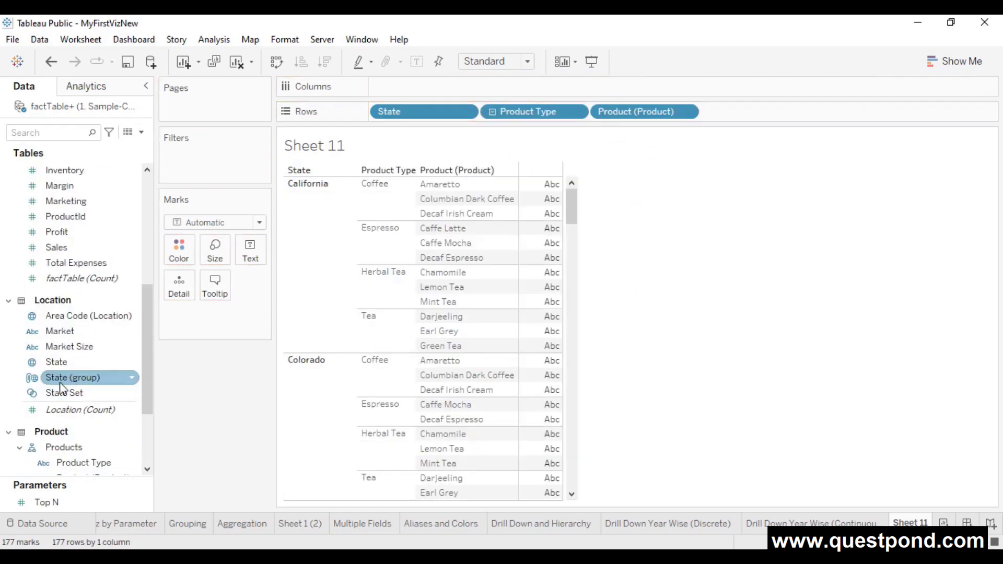
pyautogui.moveTo(58, 247); pyautogui.dragTo(251, 251)
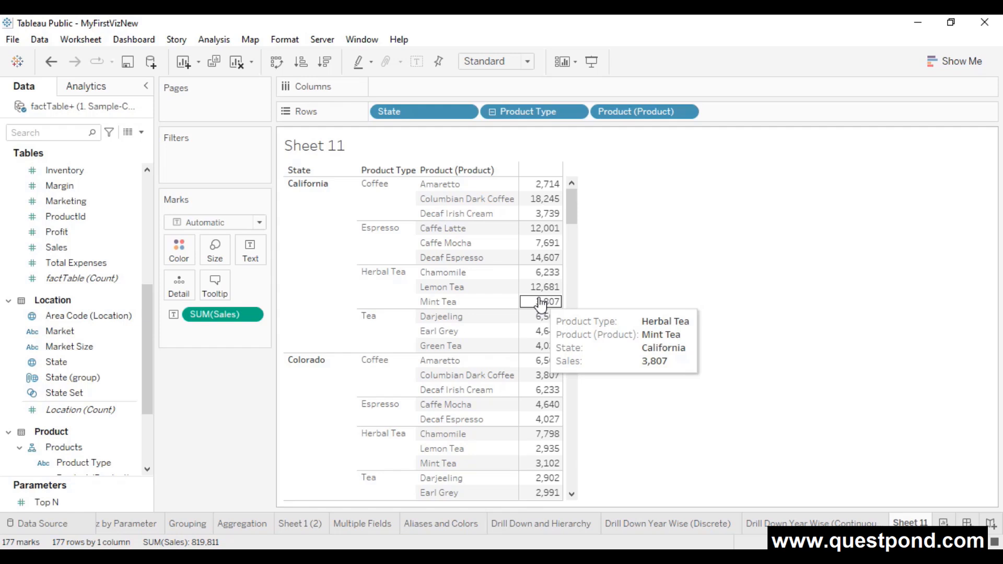
# - Sort the sales table by SUM(Sales) descending and review the results
pyautogui.click(223, 317)
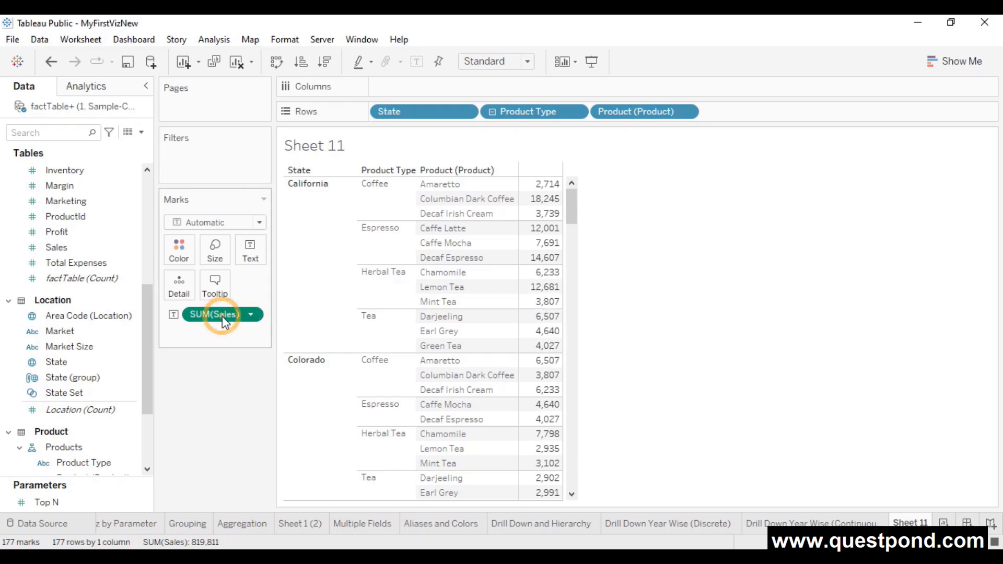
pyautogui.click(325, 63)
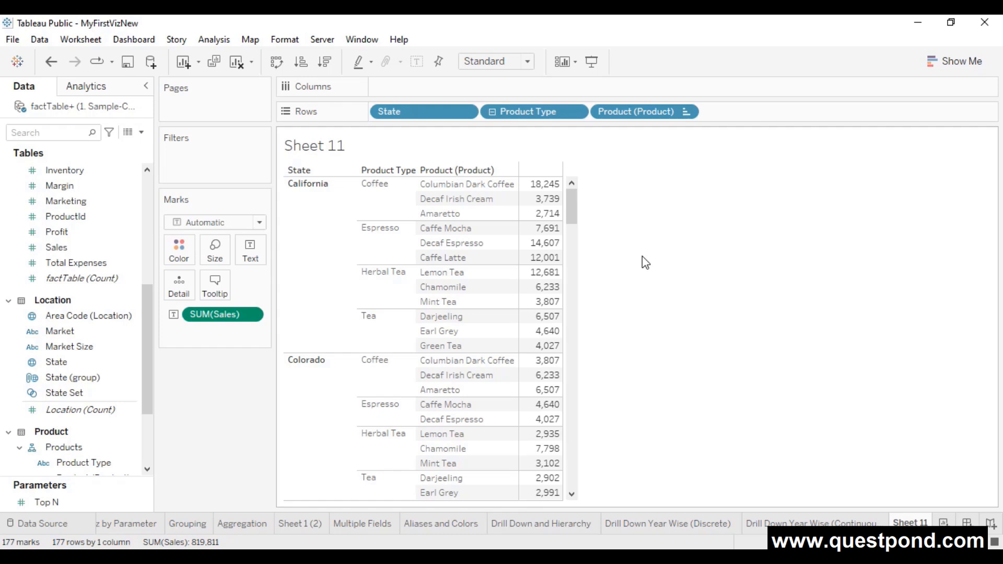
pyautogui.scroll(-6, 530, 369)
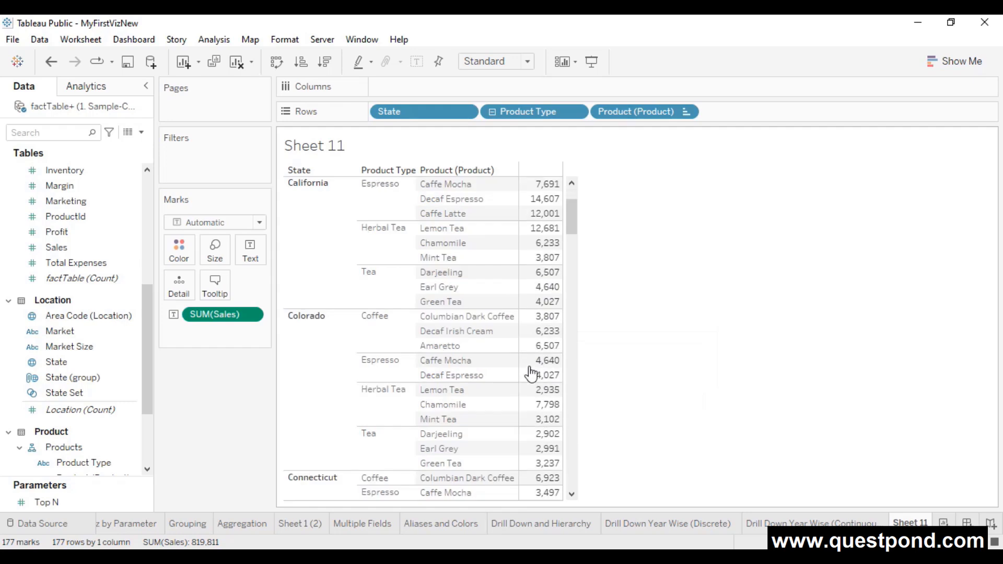
pyautogui.scroll(-4, 531, 374)
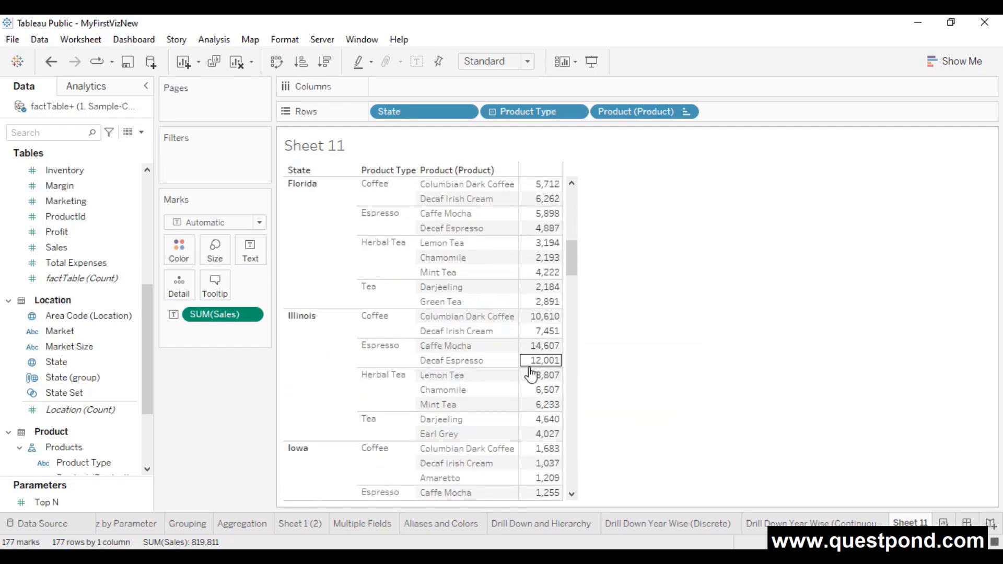
pyautogui.scroll(10, 530, 375)
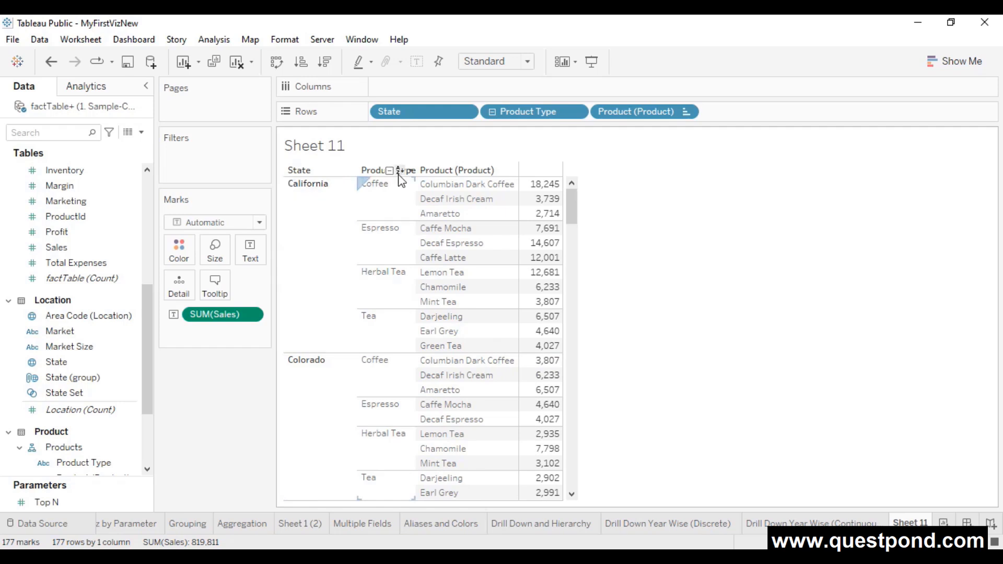
pyautogui.scroll(-3, 394, 335)
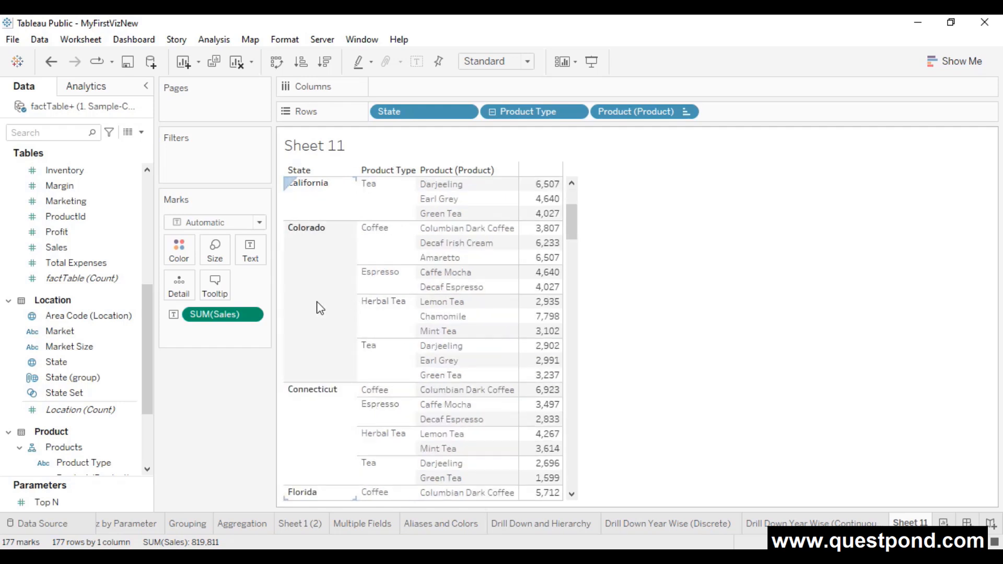
pyautogui.scroll(-3, 318, 376)
pyautogui.scroll(-4, 342, 336)
pyautogui.moveTo(553, 332)
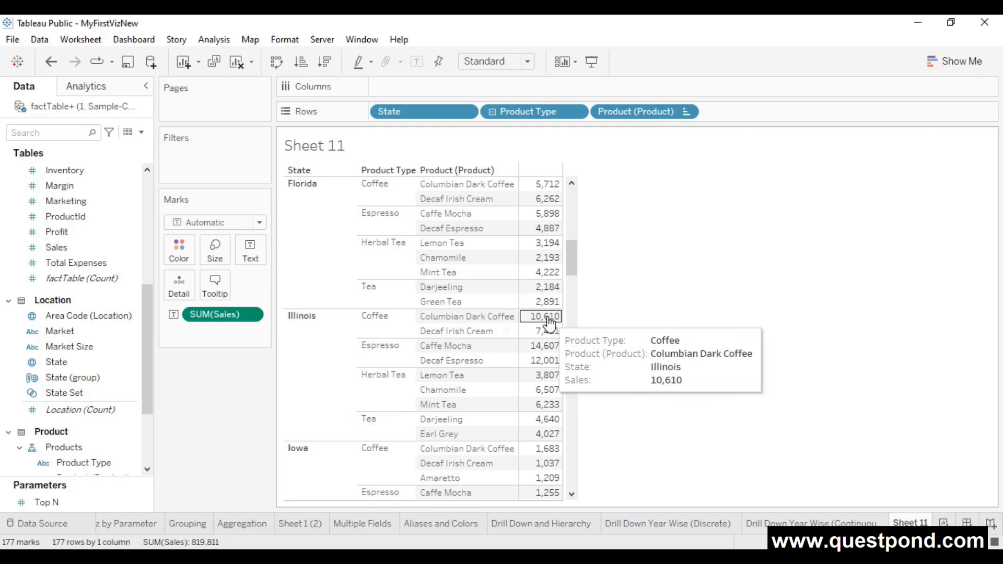
pyautogui.scroll(6, 549, 326)
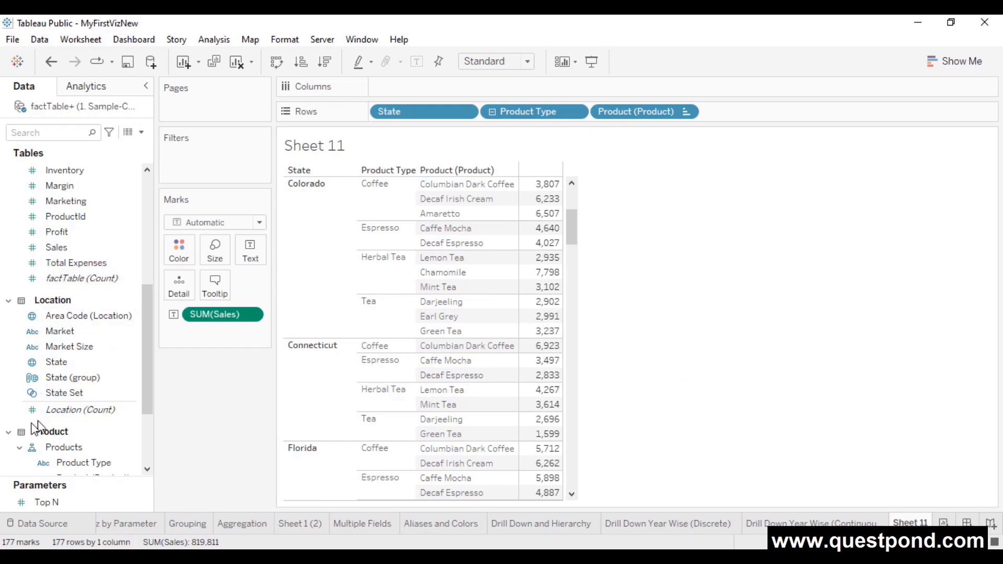
# - Select State, State Set, Product Type and Product (Product) together in the Data pane
pyautogui.click(74, 363)
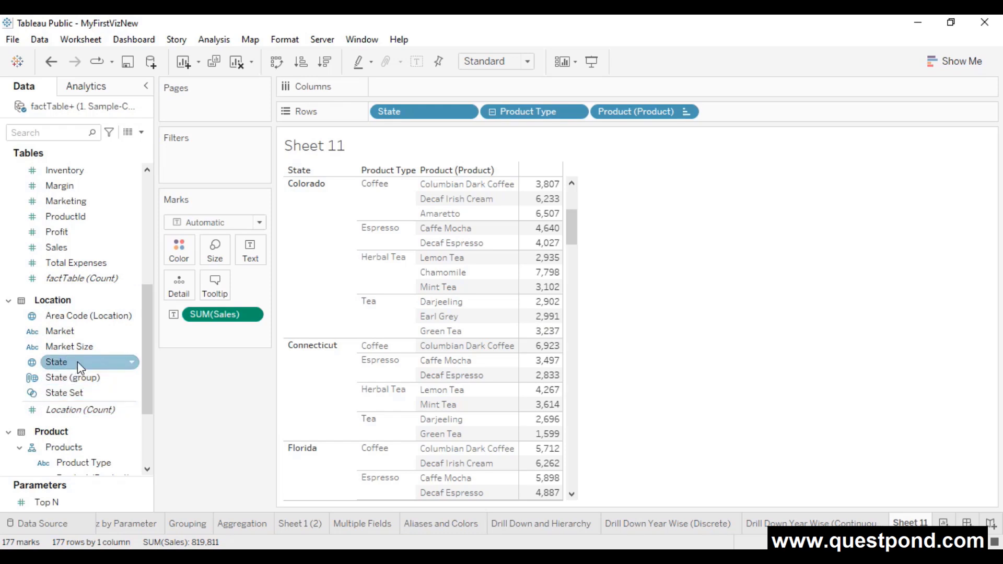
pyautogui.keyDown('ctrl'); pyautogui.click(110, 398); pyautogui.keyUp('ctrl')
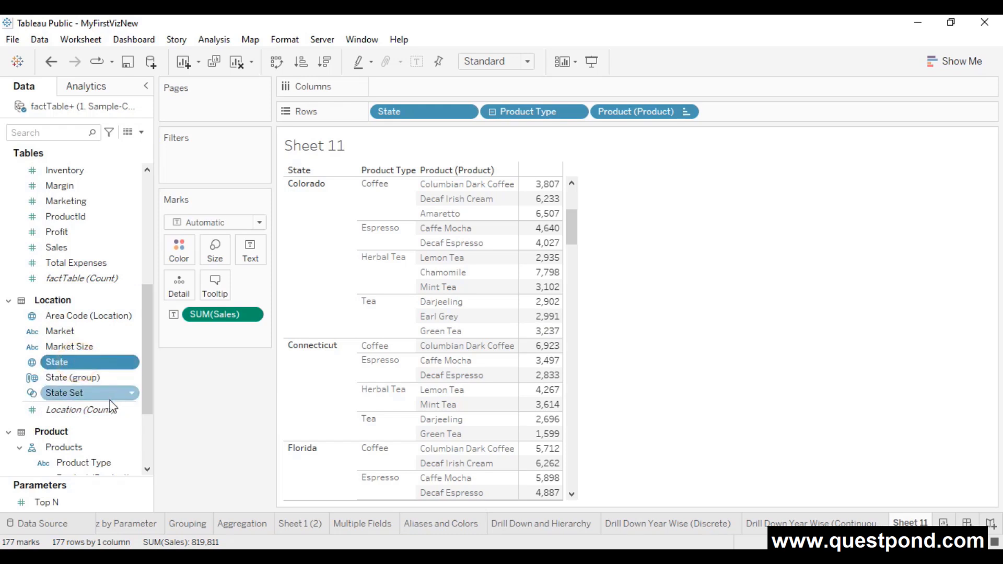
pyautogui.scroll(-3, 110, 400)
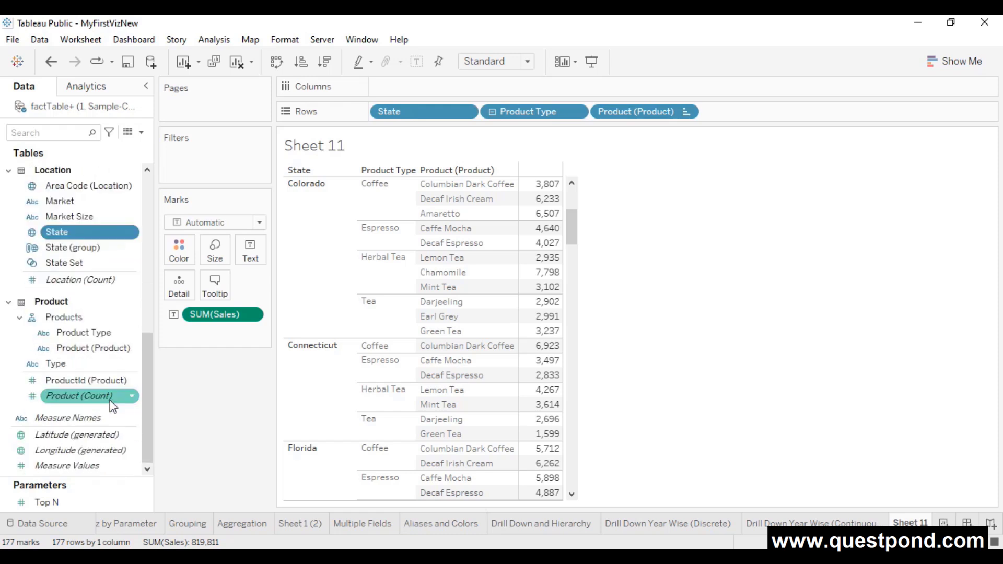
pyautogui.keyDown('ctrl'); pyautogui.click(85, 334); pyautogui.keyUp('ctrl')
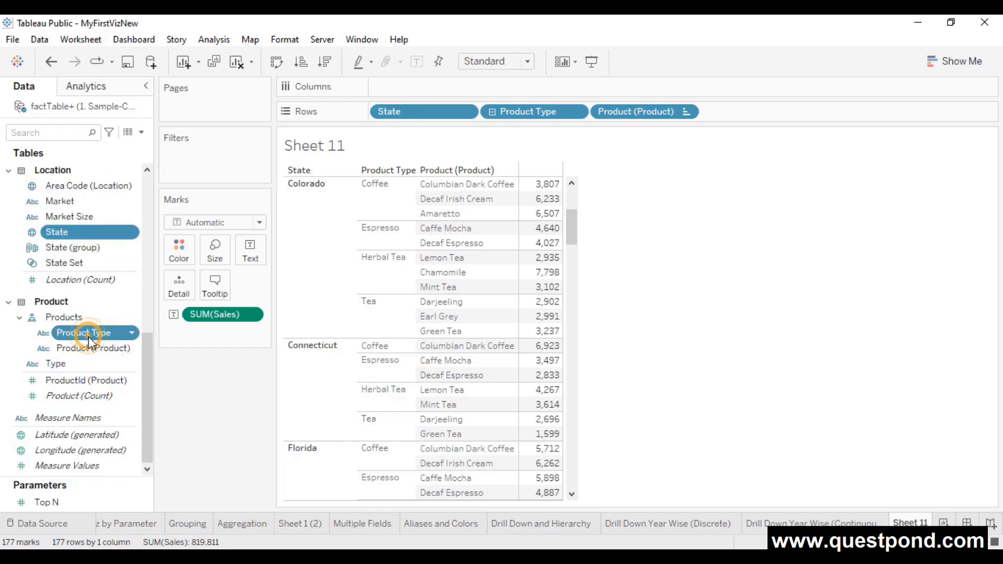
pyautogui.keyDown('ctrl'); pyautogui.click(79, 349); pyautogui.keyUp('ctrl')
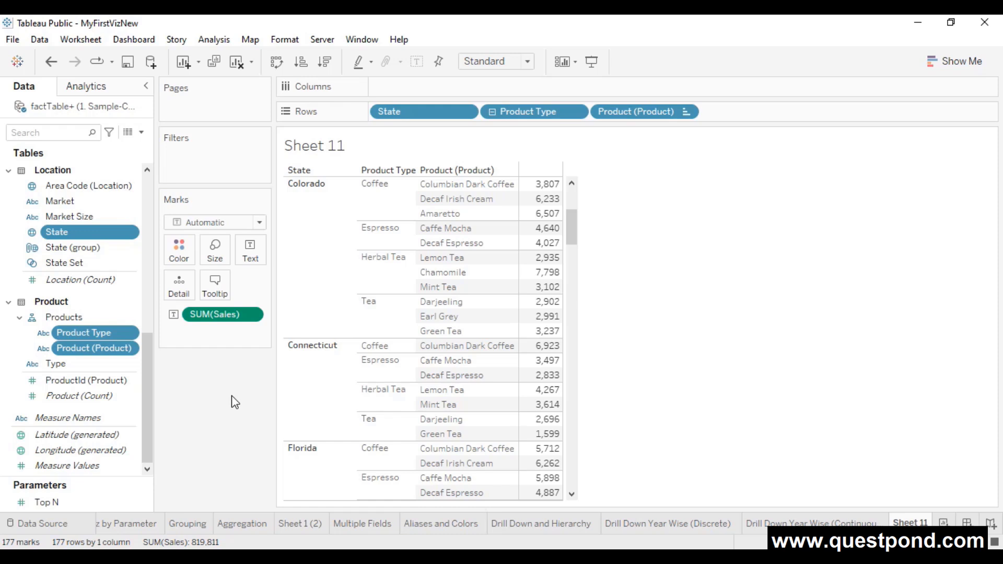
# - Create a combined Product Type, Product, State field and replace the three row fields with it
pyautogui.click(132, 350)
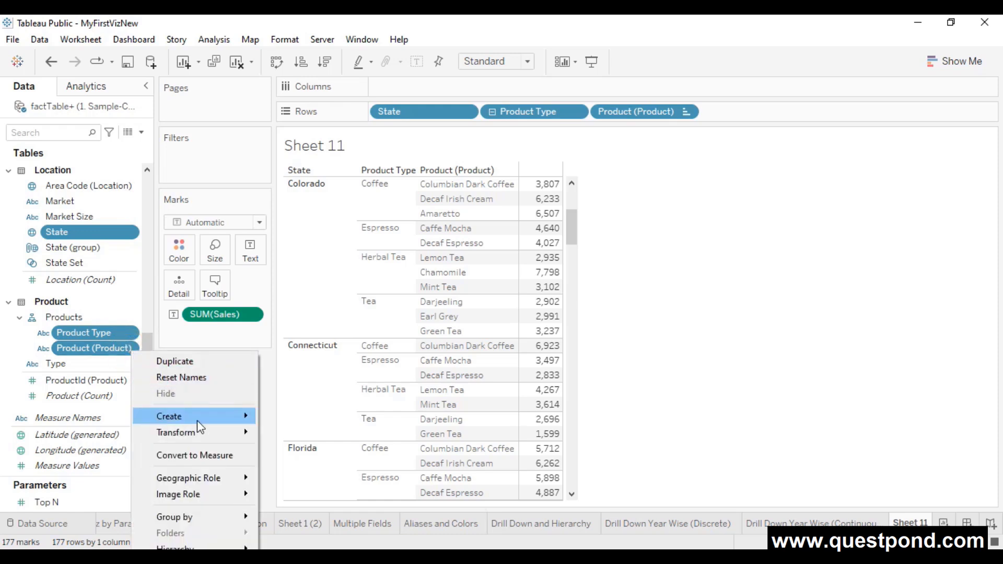
pyautogui.moveTo(197, 420)
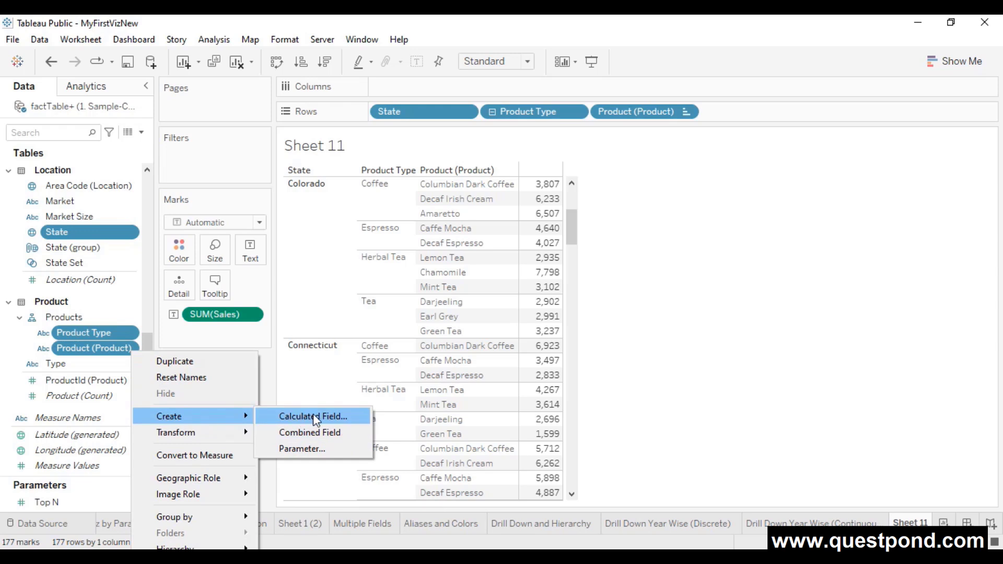
pyautogui.click(344, 432)
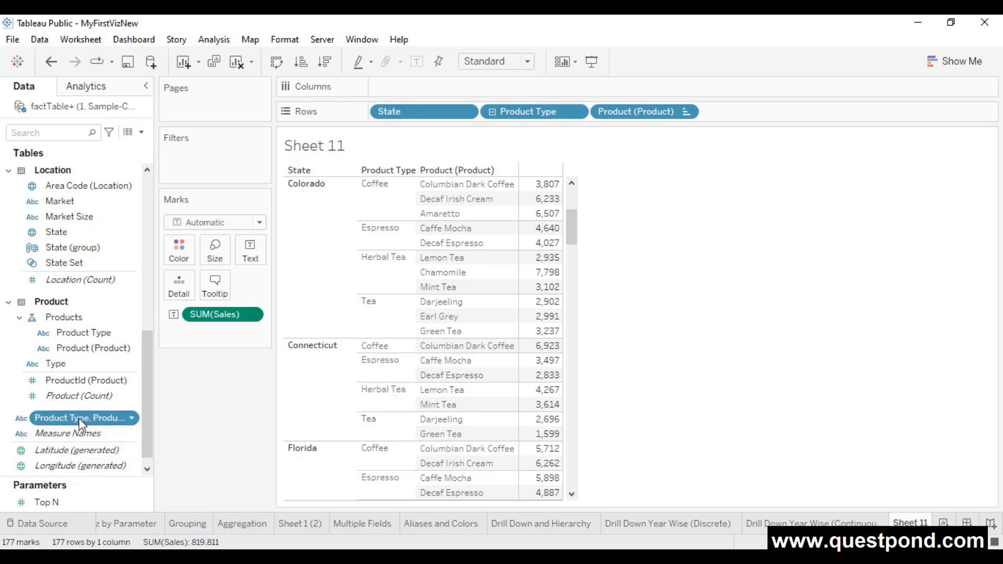
pyautogui.moveTo(443, 109); pyautogui.dragTo(237, 401)
pyautogui.moveTo(538, 111); pyautogui.dragTo(246, 396)
pyautogui.moveTo(413, 111)
pyautogui.mouseDown()
pyautogui.moveTo(285, 340)
pyautogui.moveTo(221, 404)
pyautogui.moveTo(51, 429)
pyautogui.moveTo(48, 418)
pyautogui.moveTo(449, 218)
pyautogui.moveTo(422, 111)
pyautogui.moveTo(408, 115)
pyautogui.mouseUp()
pyautogui.moveTo(410, 117); pyautogui.dragTo(411, 114)
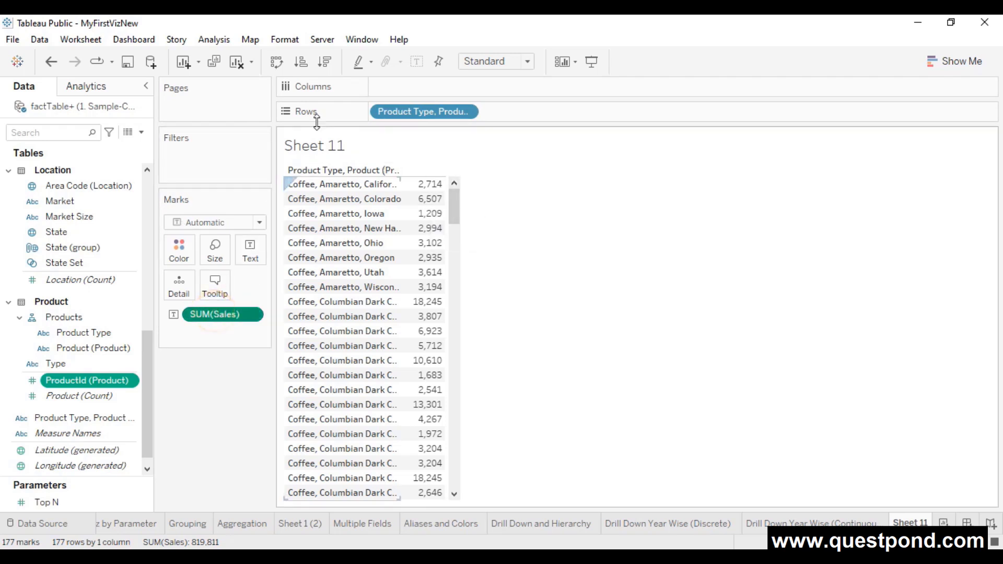
# - Sort the combined rows by sales descending and widen the label column to show full names
pyautogui.click(327, 64)
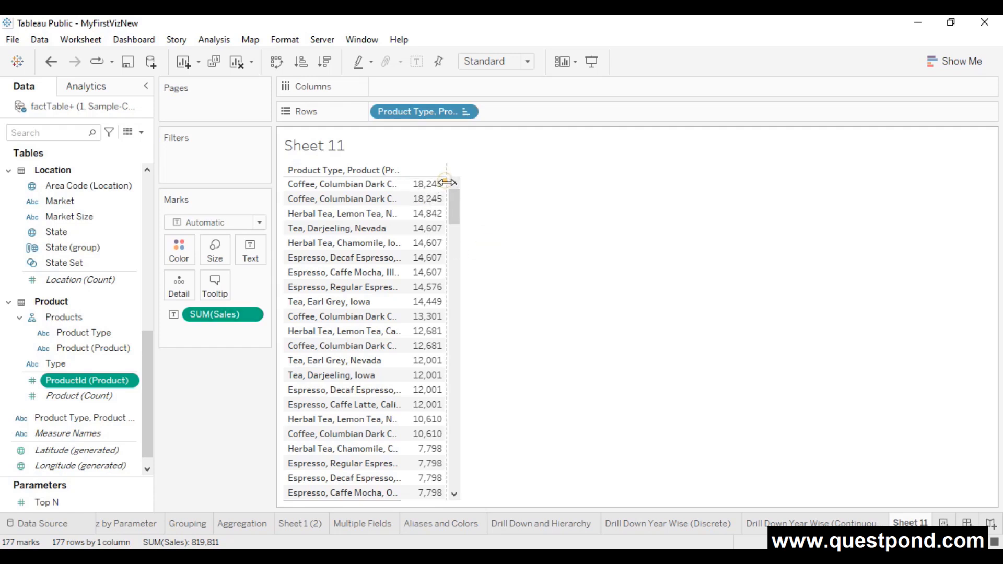
pyautogui.moveTo(448, 182); pyautogui.dragTo(525, 178)
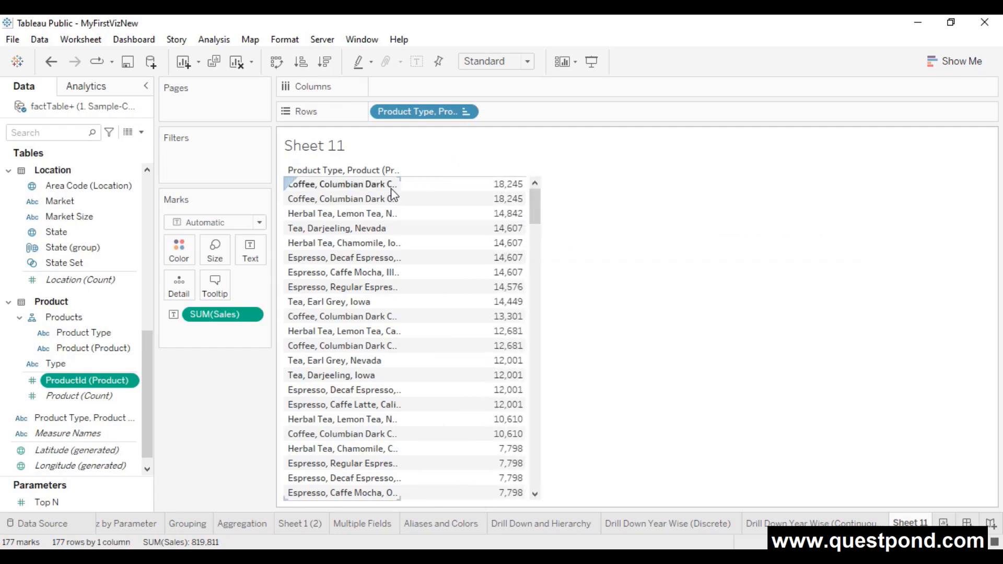
pyautogui.moveTo(402, 184); pyautogui.dragTo(884, 233)
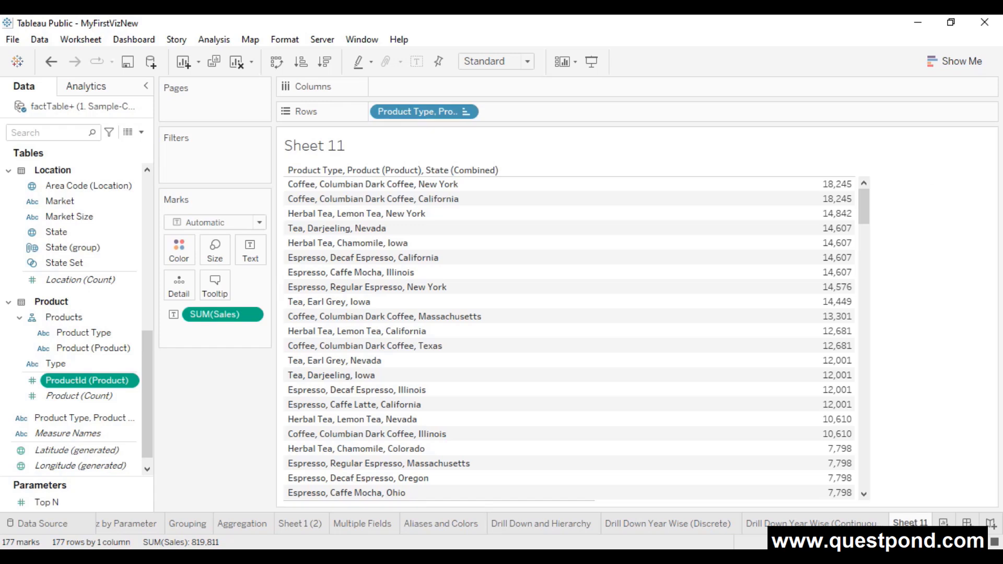
pyautogui.rightClick(910, 523)
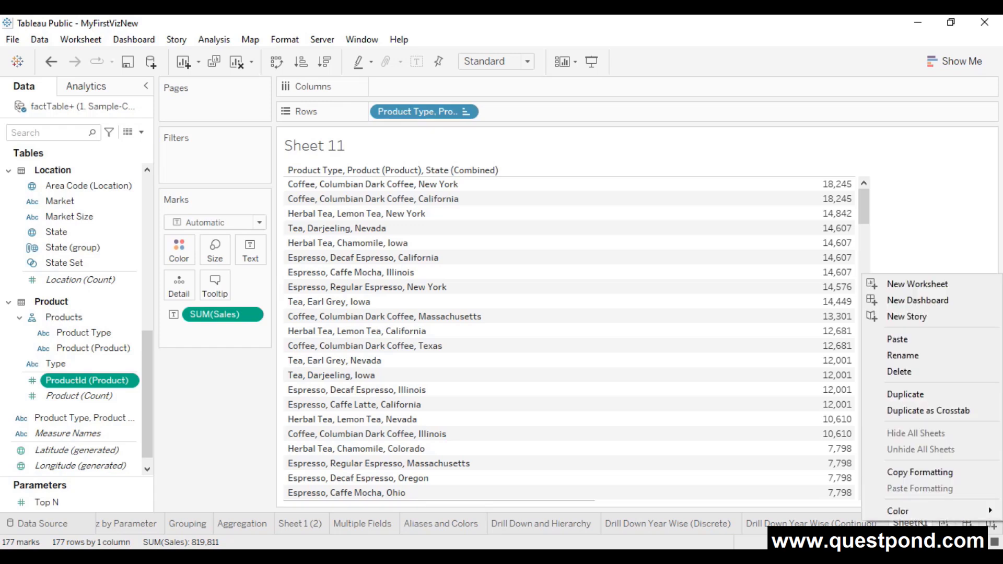